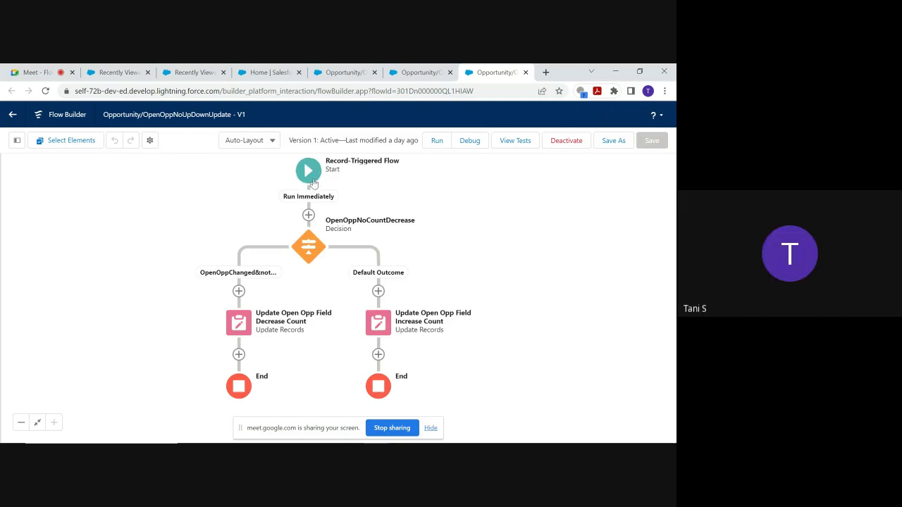
# Step: Review the flow's start configuration, including object, trigger, entry conditions and optimization, and close it without changes
pyautogui.click(309, 171)
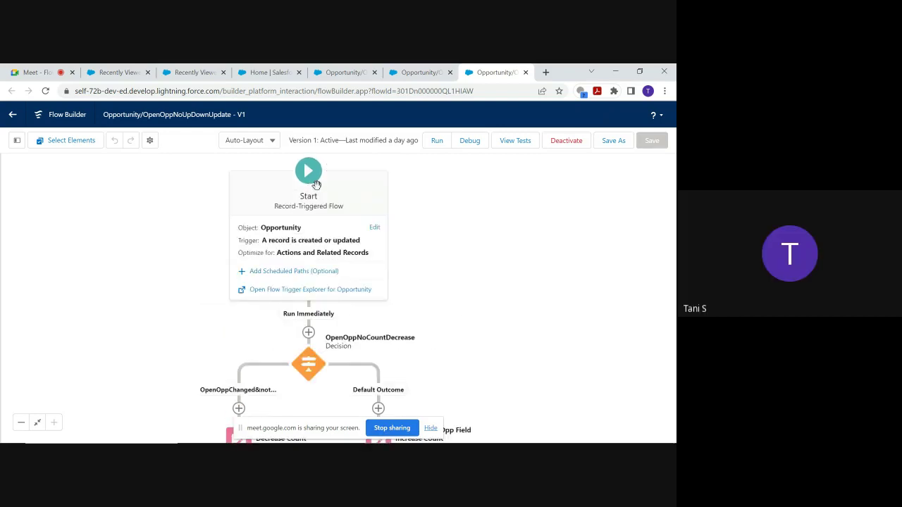
pyautogui.click(374, 228)
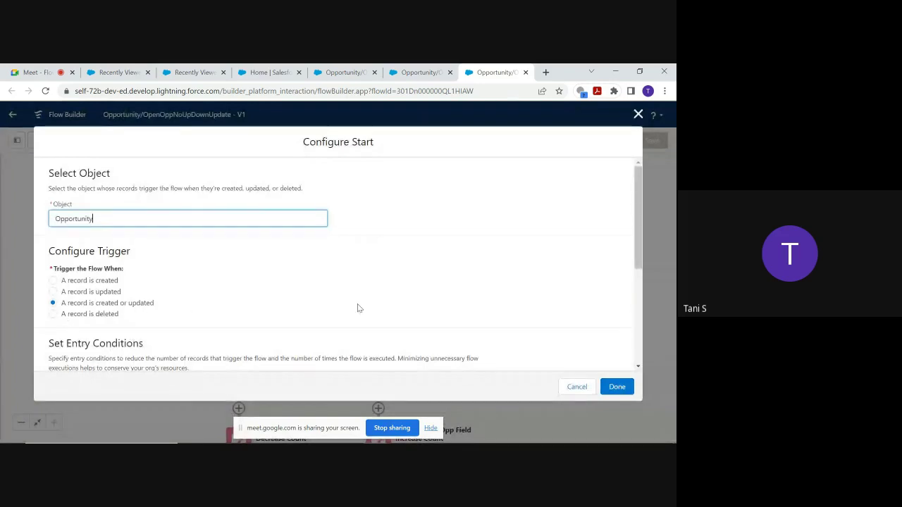
pyautogui.moveTo(638, 236); pyautogui.dragTo(647, 352)
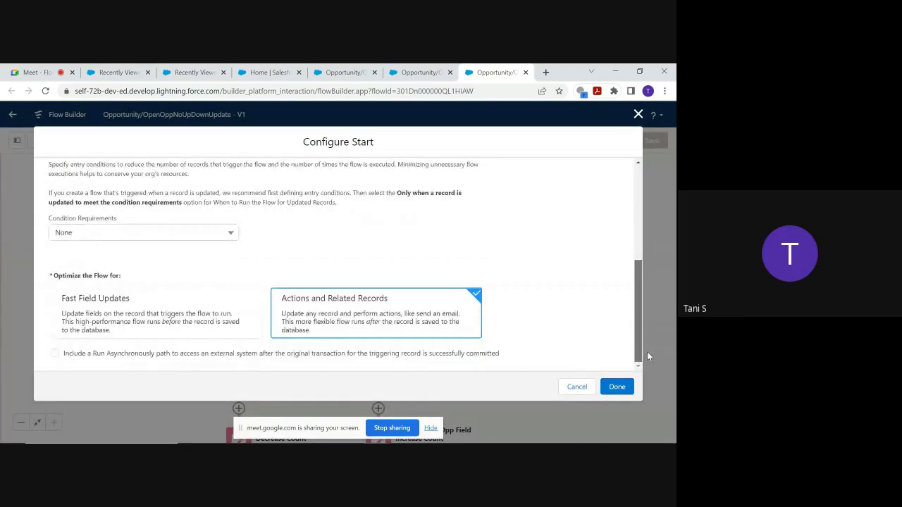
pyautogui.click(576, 388)
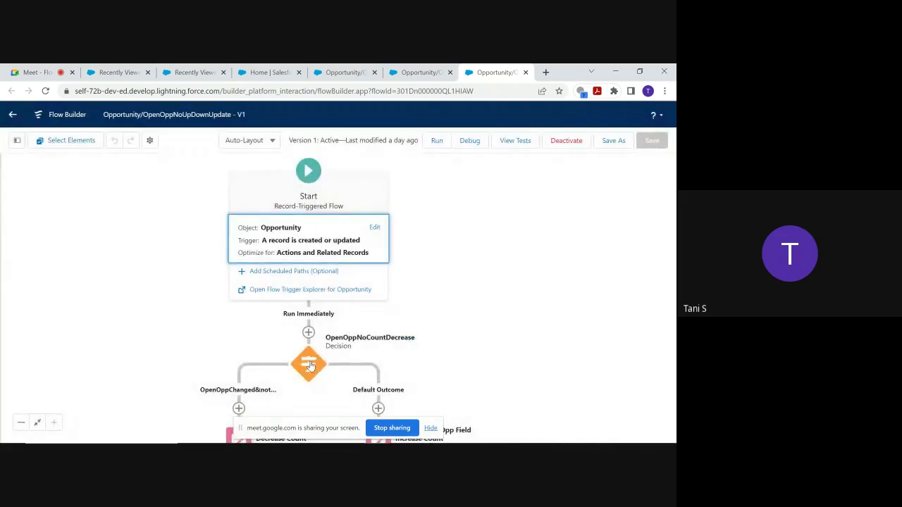
# Step: Review the outcome conditions of the OpenOppNoCountDecrease decision and close it without changes
pyautogui.click(308, 363)
pyautogui.click(309, 361)
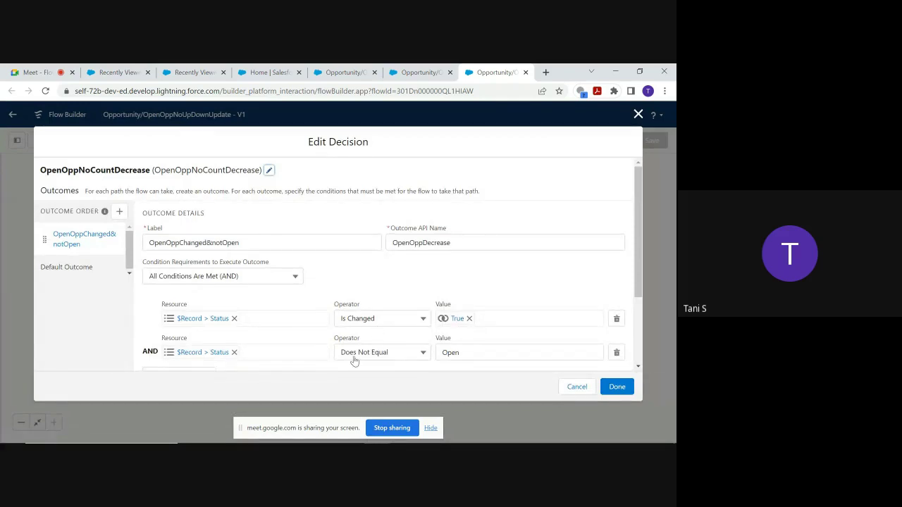
pyautogui.click(637, 115)
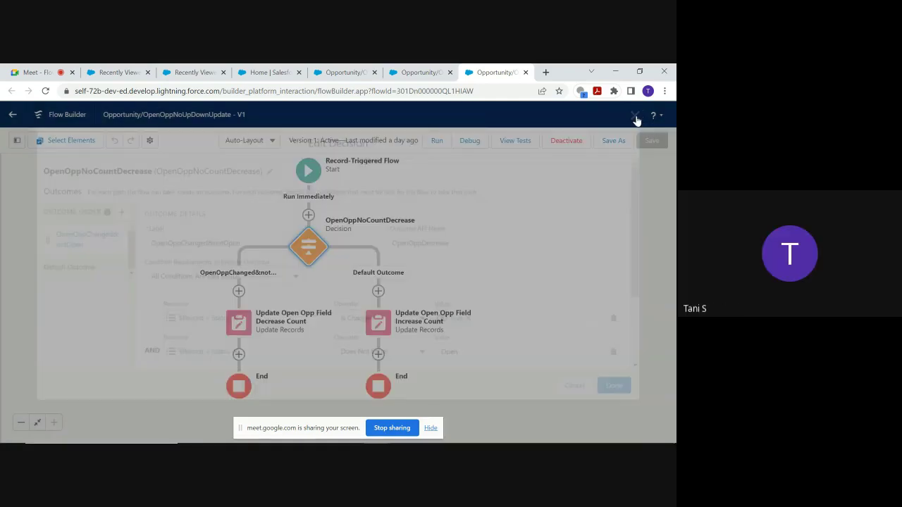
# Step: Review the account filter and field assignment of the Update Open Opp Field Decrease Count element, then close it without changes
pyautogui.moveTo(514, 302); pyautogui.dragTo(539, 238)
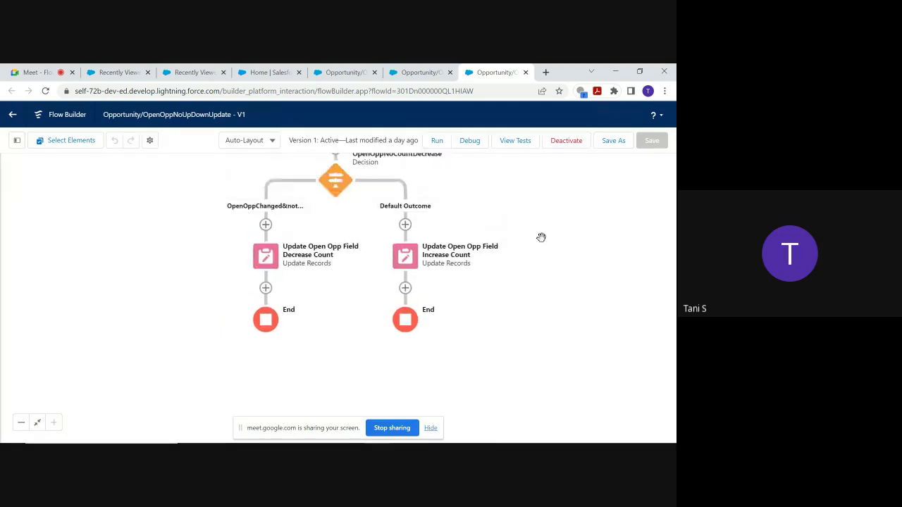
pyautogui.doubleClick(266, 261)
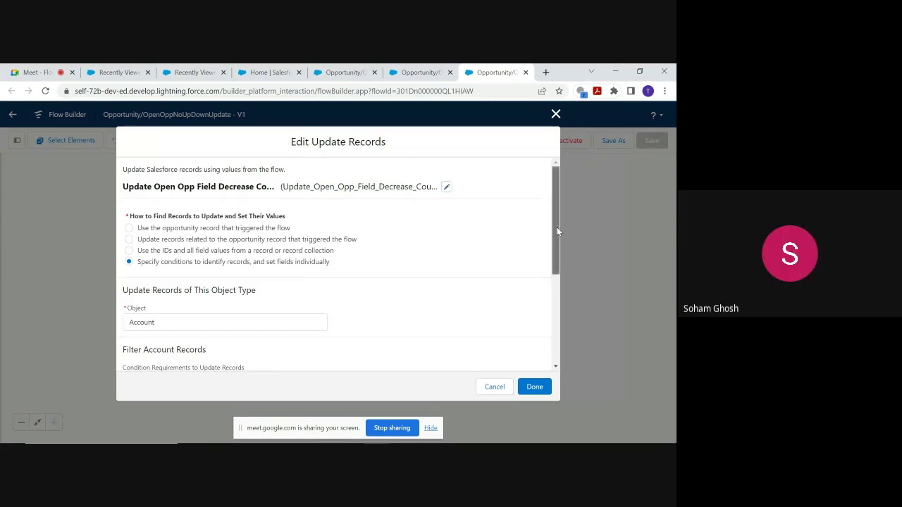
pyautogui.moveTo(557, 227); pyautogui.dragTo(558, 328)
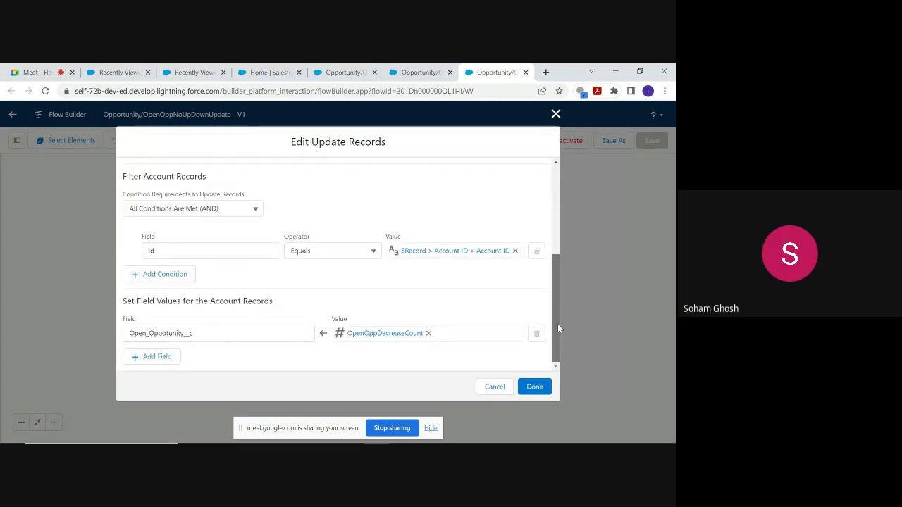
pyautogui.click(555, 114)
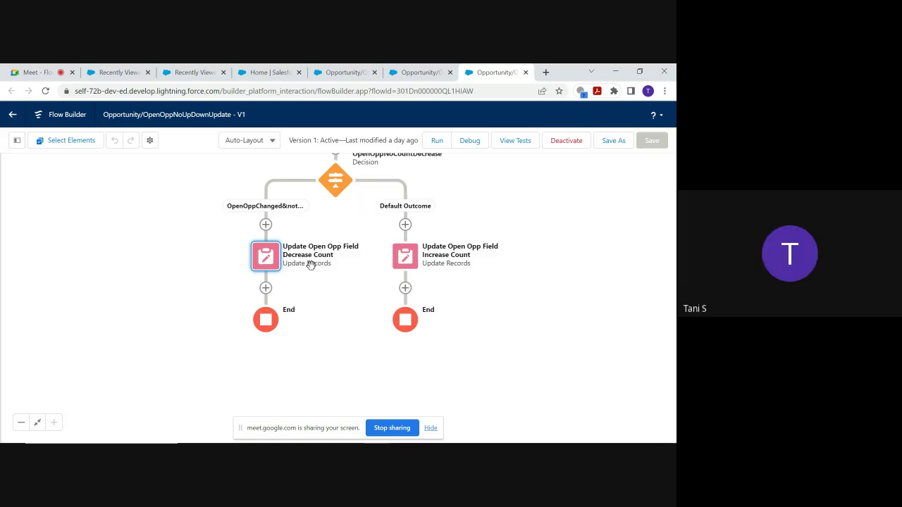
# Step: From the Test1 Opp opportunity, open the Grand Hotels & Resorts Ltd account and check its Status and Open Opportunity fields
pyautogui.click(179, 73)
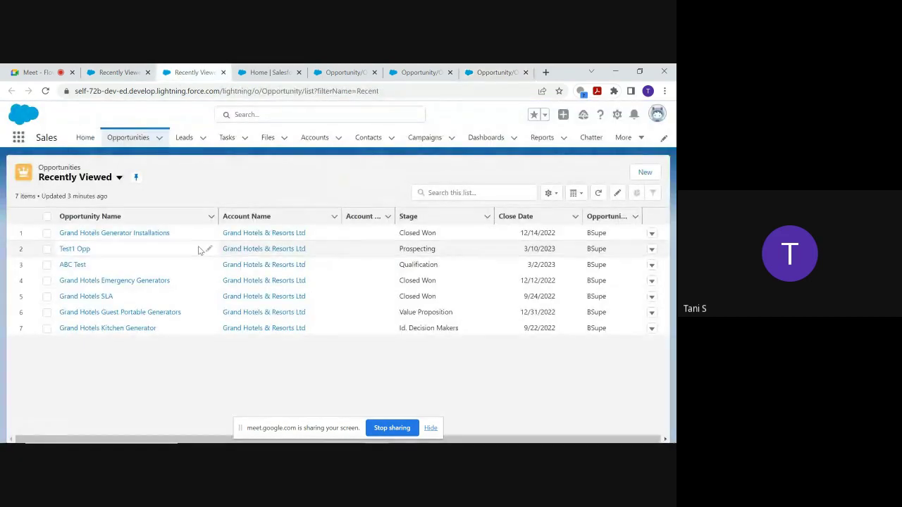
pyautogui.click(134, 139)
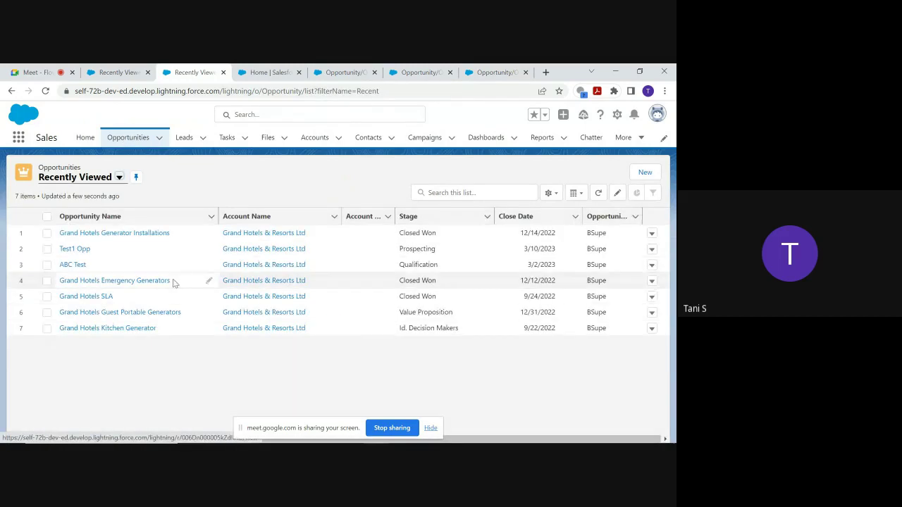
pyautogui.click(77, 249)
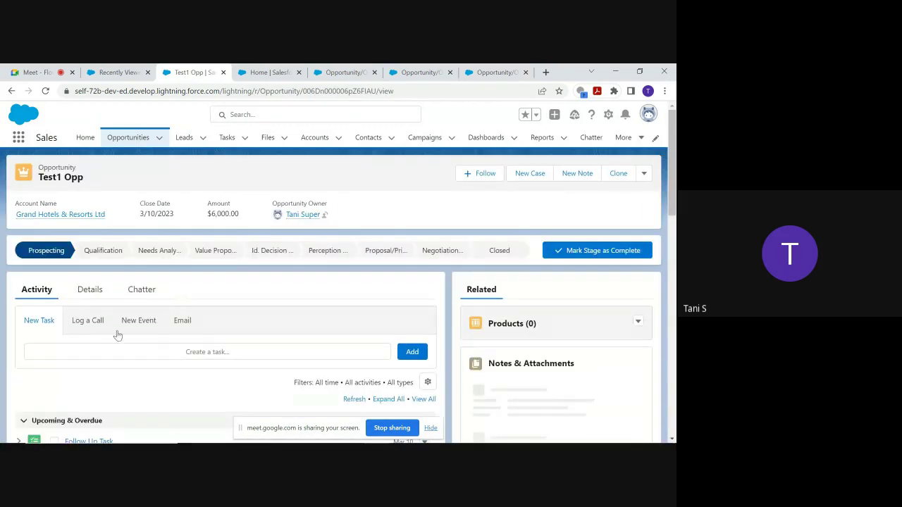
pyautogui.click(63, 214)
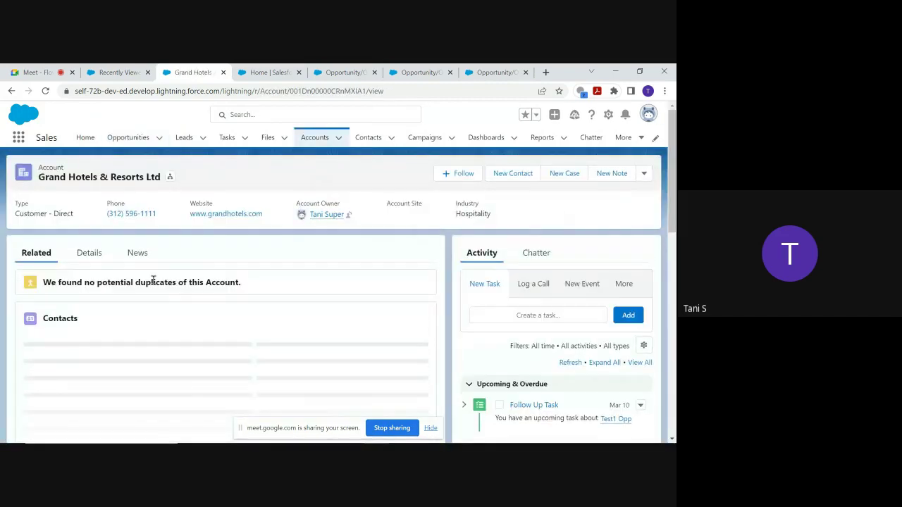
pyautogui.click(89, 252)
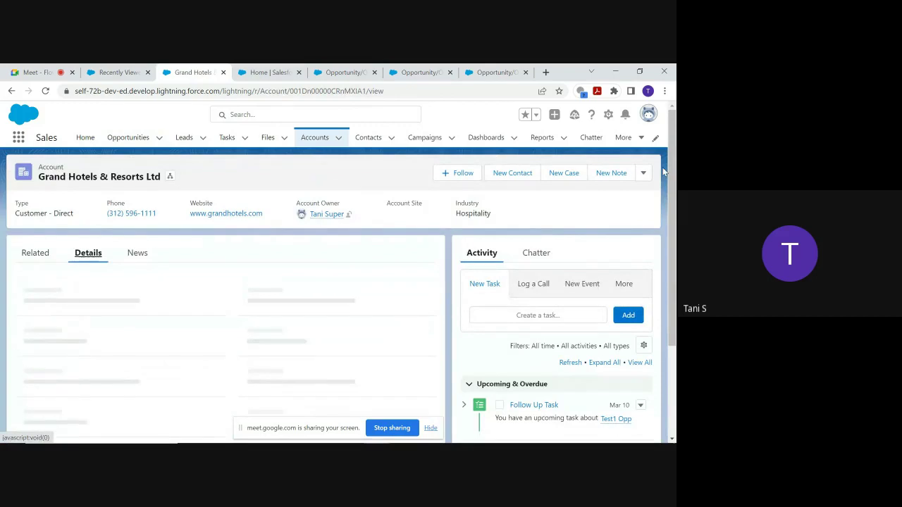
pyautogui.scroll(-3, 674, 227)
pyautogui.moveTo(675, 227); pyautogui.dragTo(674, 253)
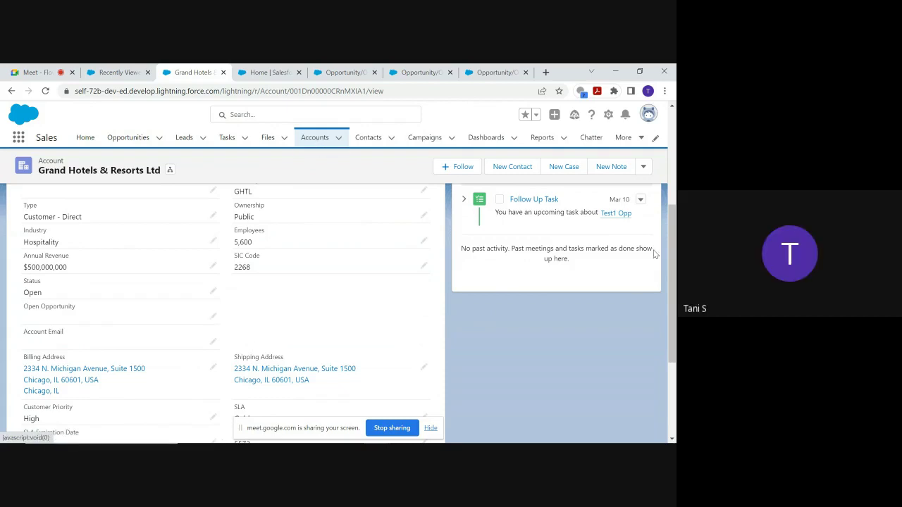
pyautogui.moveTo(673, 219); pyautogui.dragTo(673, 137)
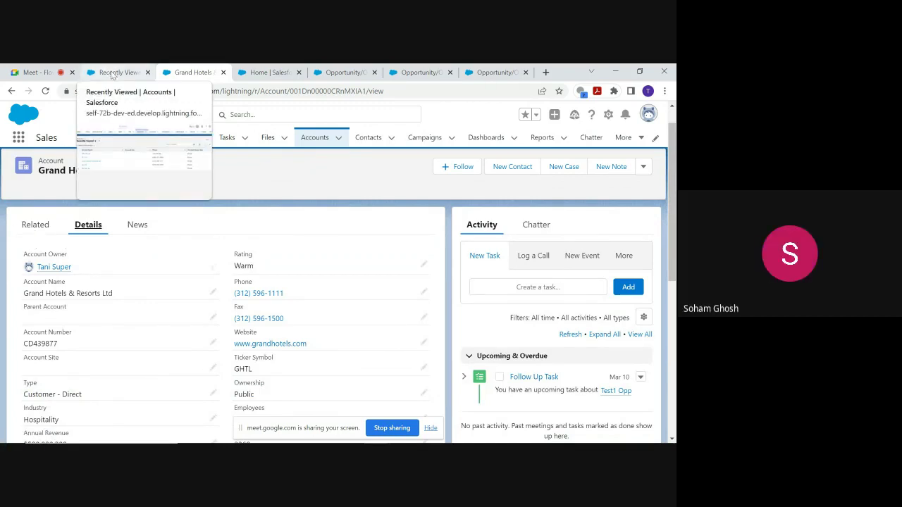
# Step: Open a blank new account form from the Accounts list, reloading the page to get the form to load
pyautogui.click(314, 138)
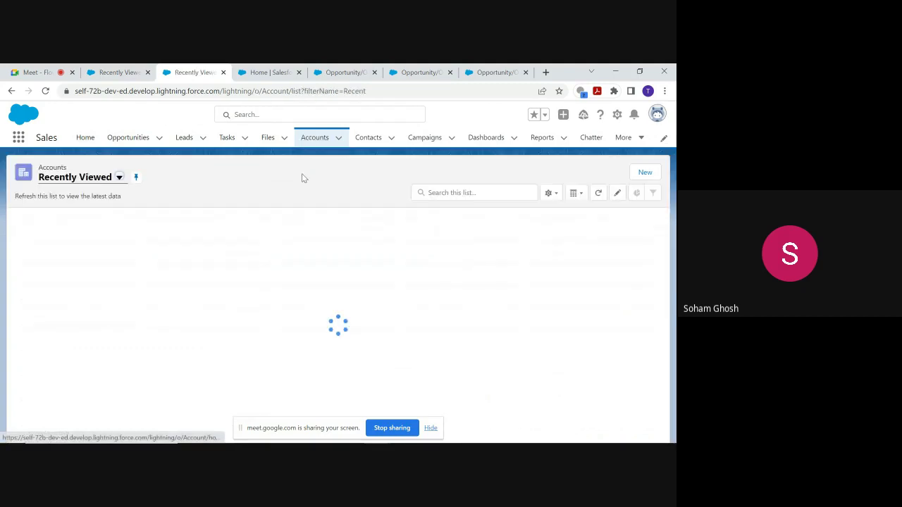
pyautogui.click(606, 173)
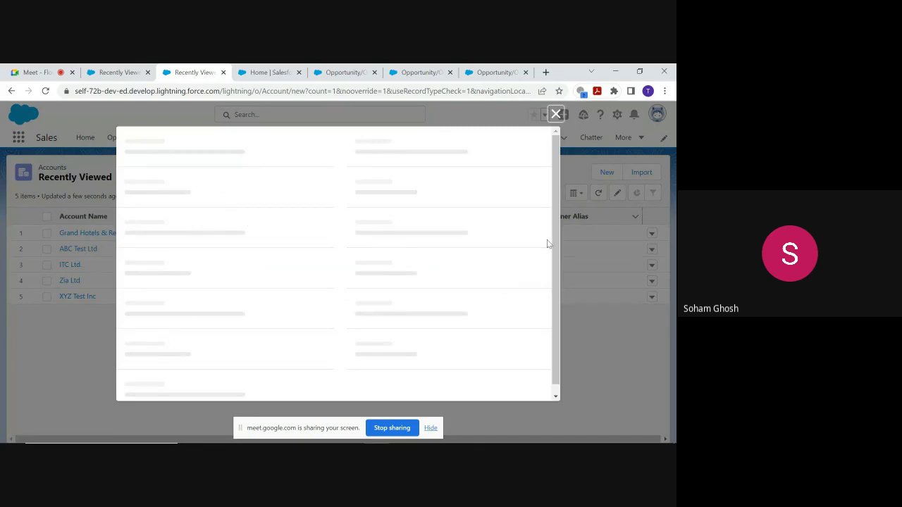
pyautogui.click(555, 115)
pyautogui.click(607, 174)
pyautogui.click(45, 91)
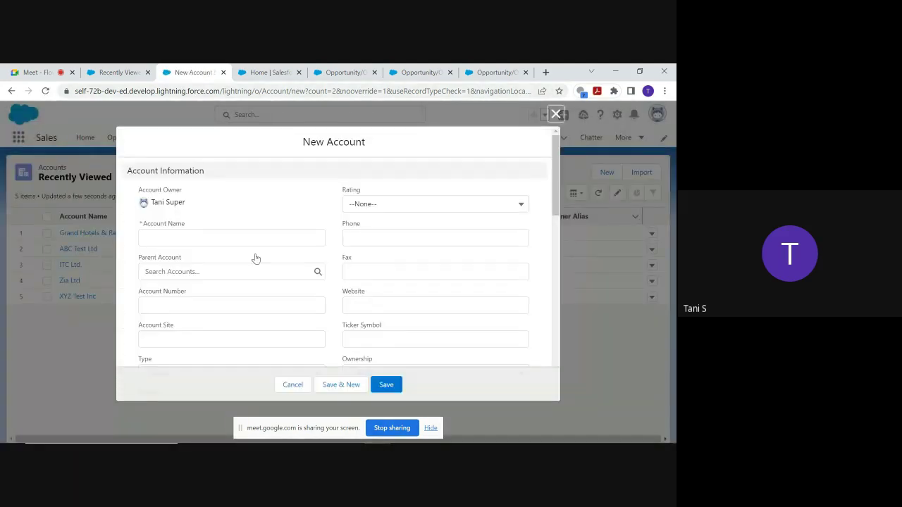
# Step: Name the new account Testing Ltd, leave its Status at None, and save the record
pyautogui.click(205, 237)
pyautogui.write('Testing Ltd')
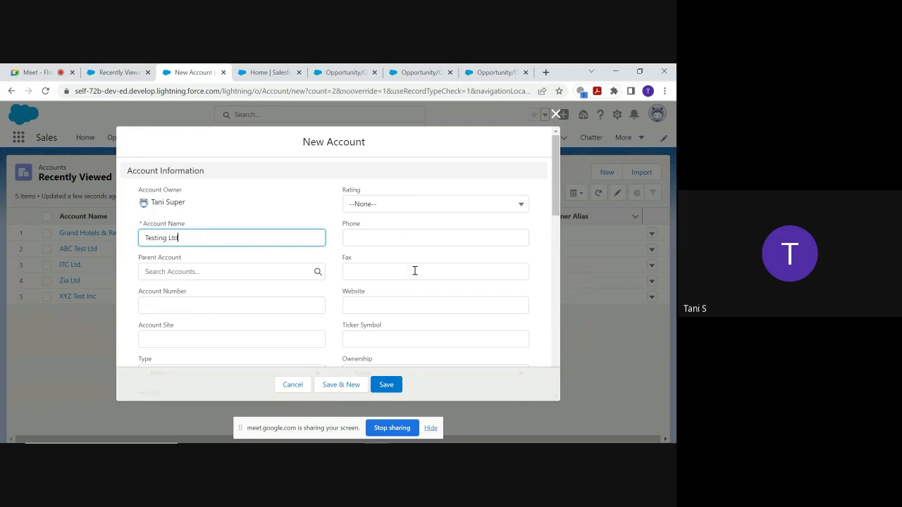
pyautogui.moveTo(557, 199); pyautogui.dragTo(560, 259)
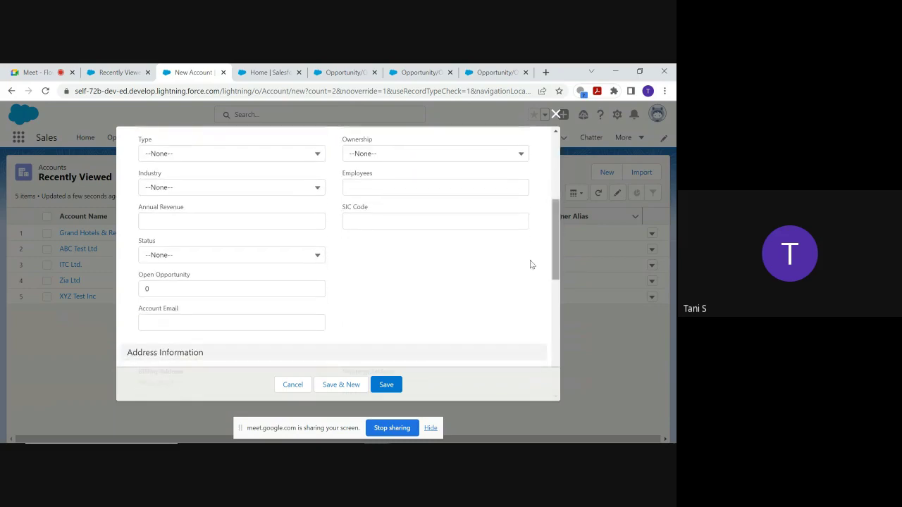
pyautogui.click(317, 255)
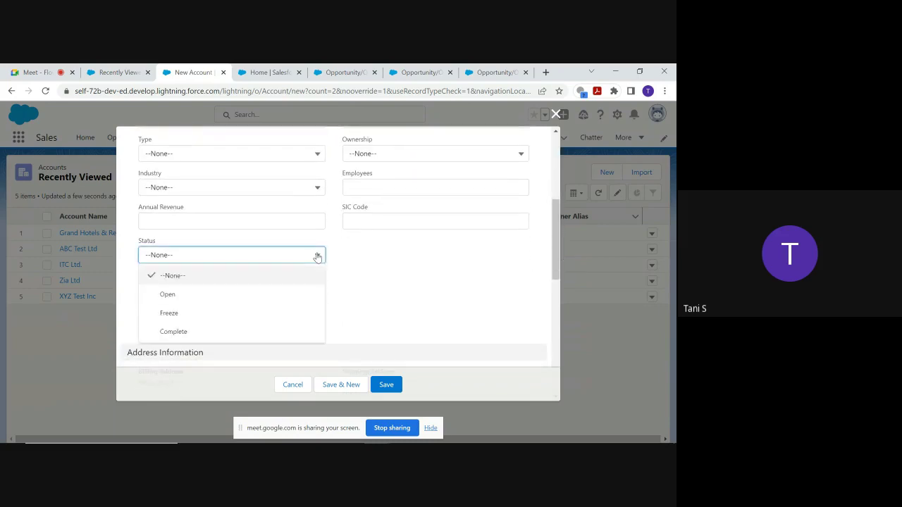
pyautogui.click(418, 261)
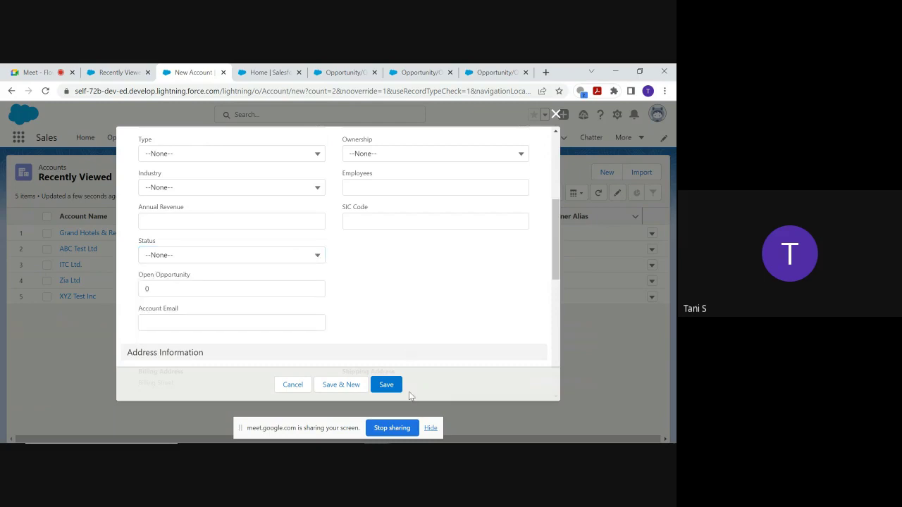
pyautogui.click(389, 389)
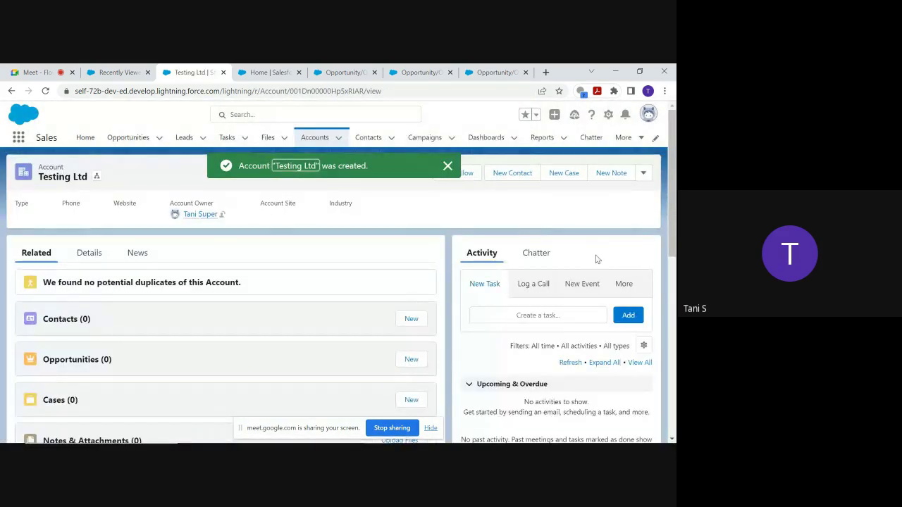
# Step: Review the related lists and detail fields of the Testing Ltd account
pyautogui.scroll(-2, 669, 212)
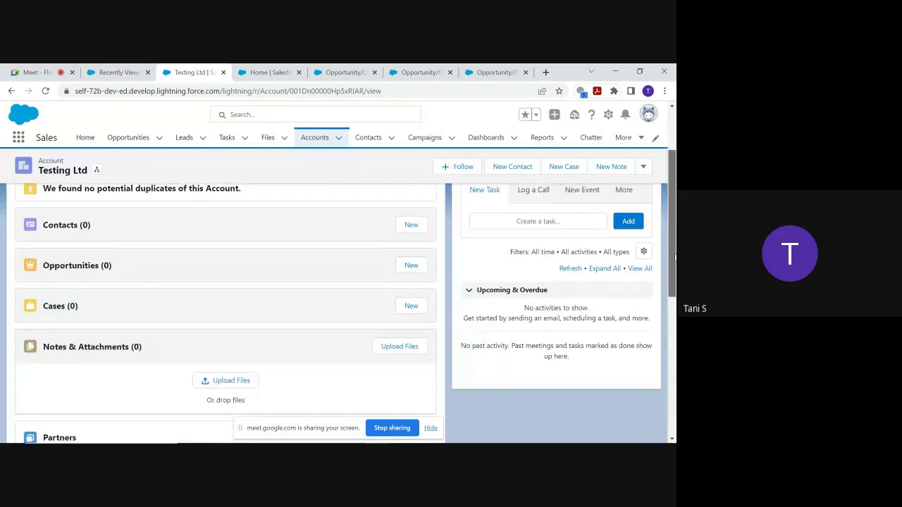
pyautogui.scroll(2, 661, 195)
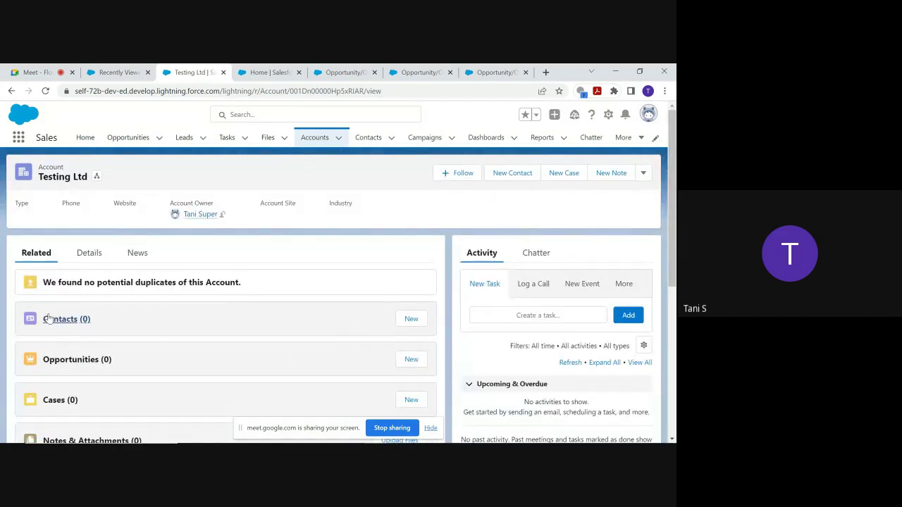
pyautogui.click(88, 253)
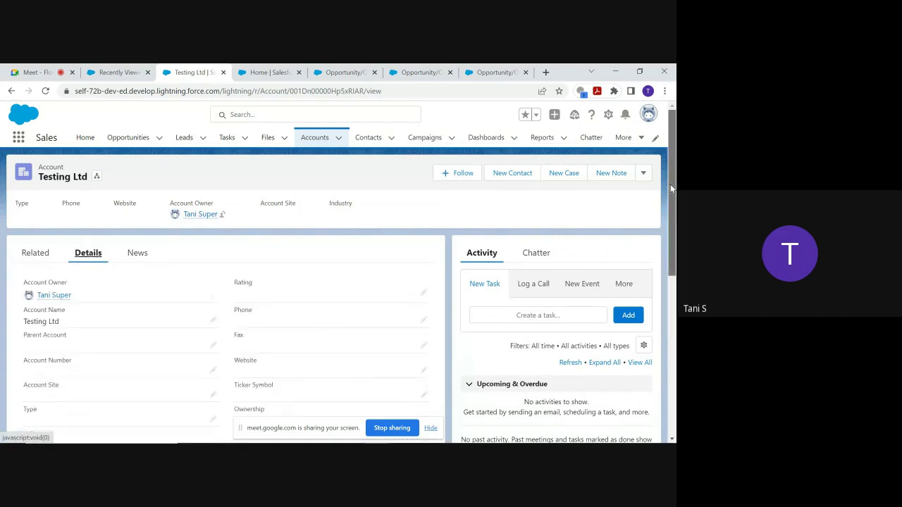
pyautogui.scroll(-2, 666, 180)
pyautogui.scroll(3, 667, 177)
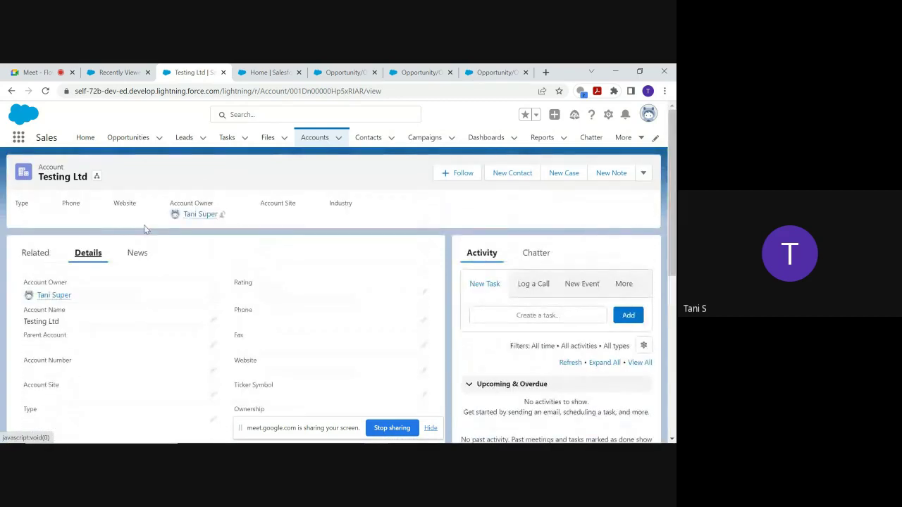
# Step: Start a new opportunity from the Testing Ltd account's related records, named Tesin1Opp with close date 3/11/2023
pyautogui.click(36, 252)
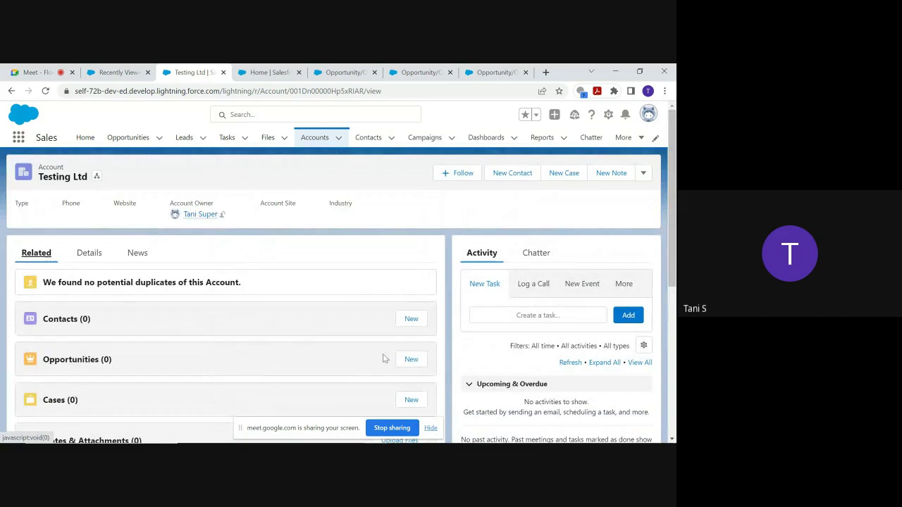
pyautogui.click(410, 360)
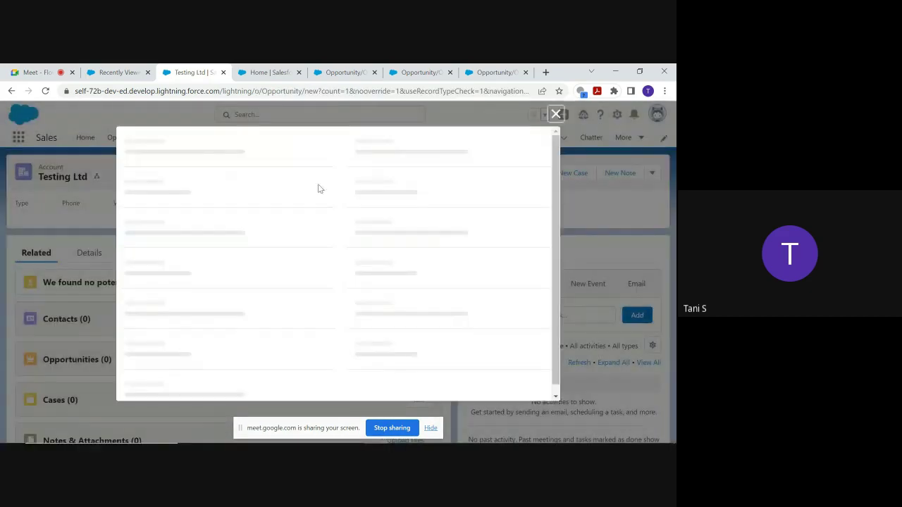
pyautogui.click(200, 271)
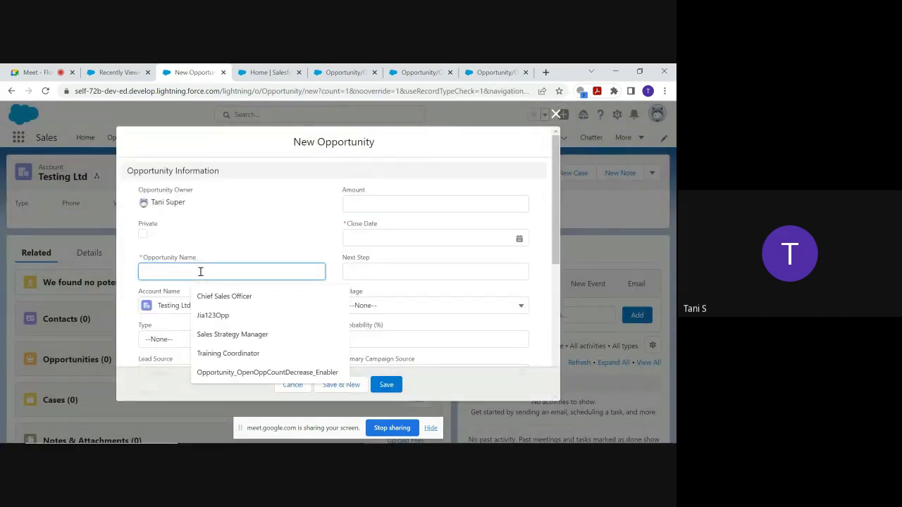
pyautogui.write('Tesin1Opp')
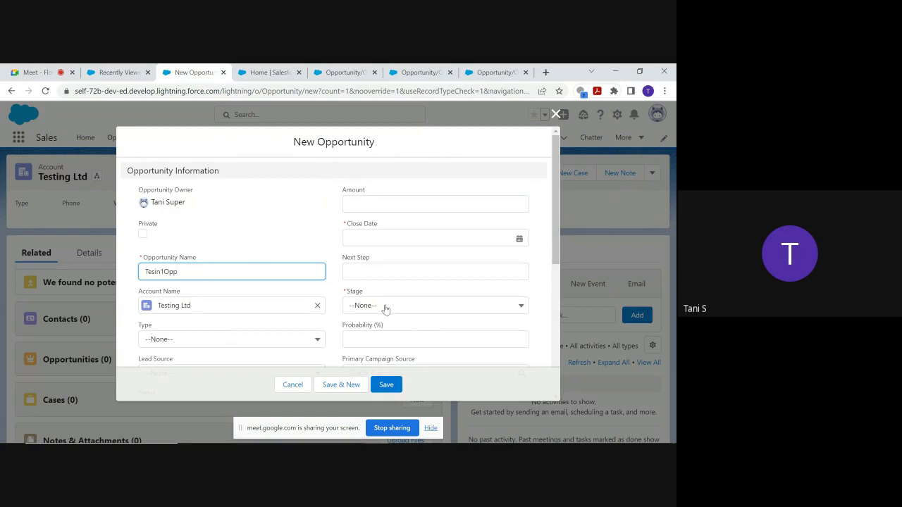
pyautogui.click(419, 237)
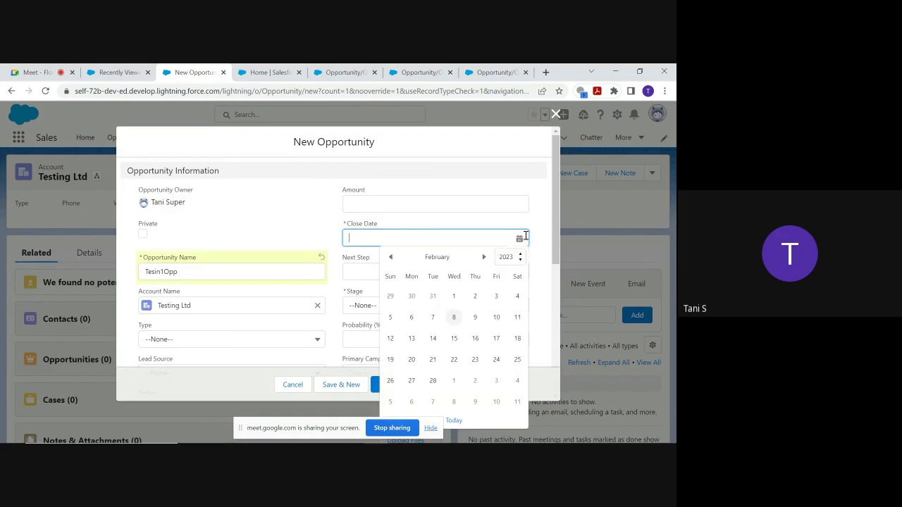
pyautogui.click(514, 401)
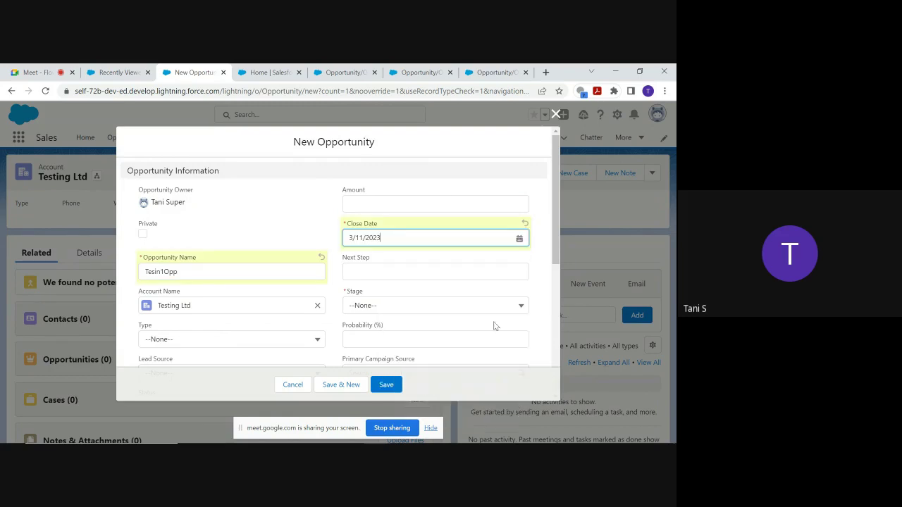
# Step: Set the new opportunity's Stage to Qualification and its Status to Open, and save the record
pyautogui.click(506, 312)
pyautogui.click(408, 196)
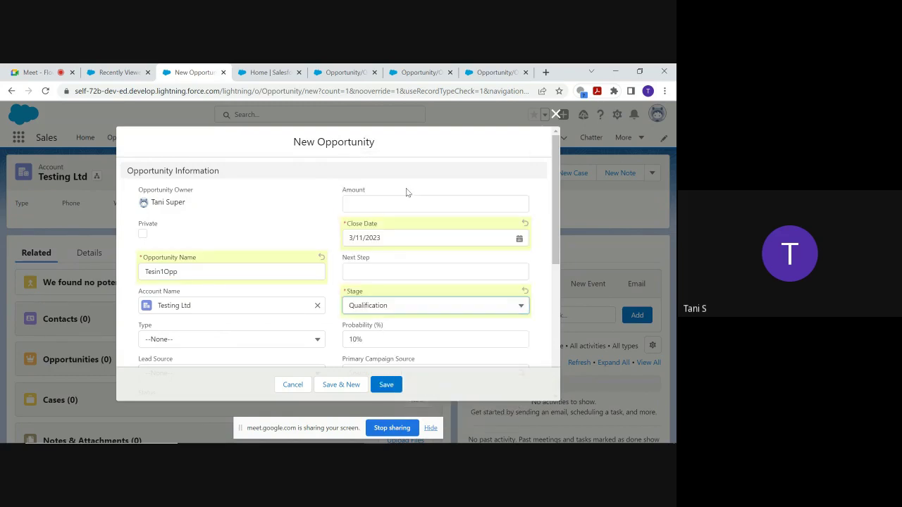
pyautogui.moveTo(557, 200); pyautogui.dragTo(565, 286)
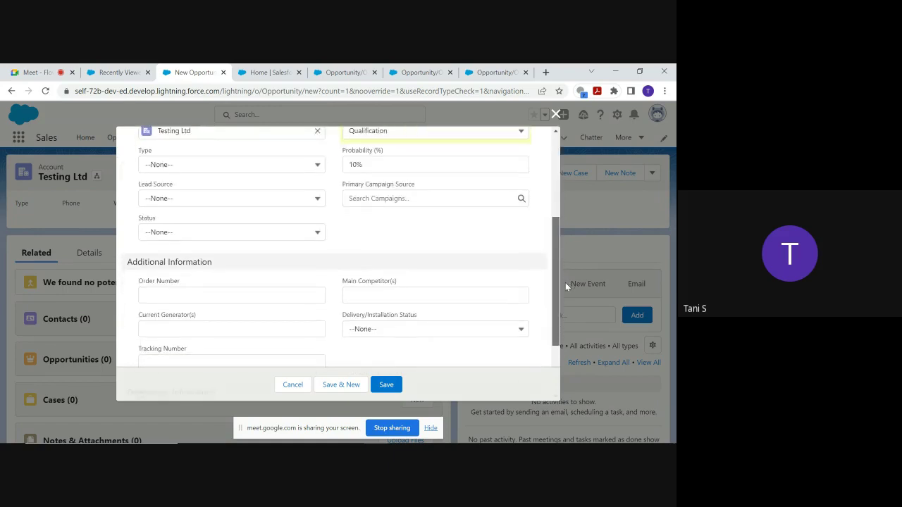
pyautogui.click(315, 234)
pyautogui.click(262, 266)
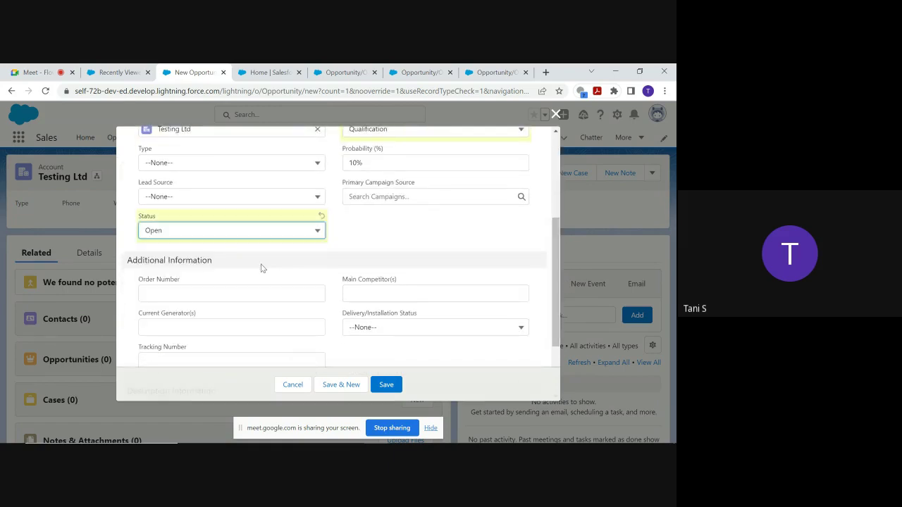
pyautogui.click(384, 386)
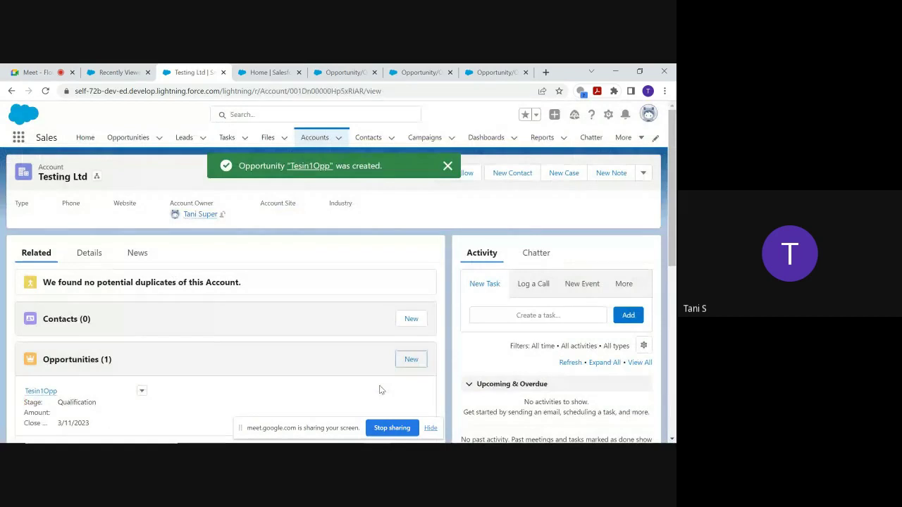
# Step: Check the Open Opportunity field in the Testing Ltd account's details
pyautogui.scroll(-1, 668, 197)
pyautogui.scroll(1, 669, 197)
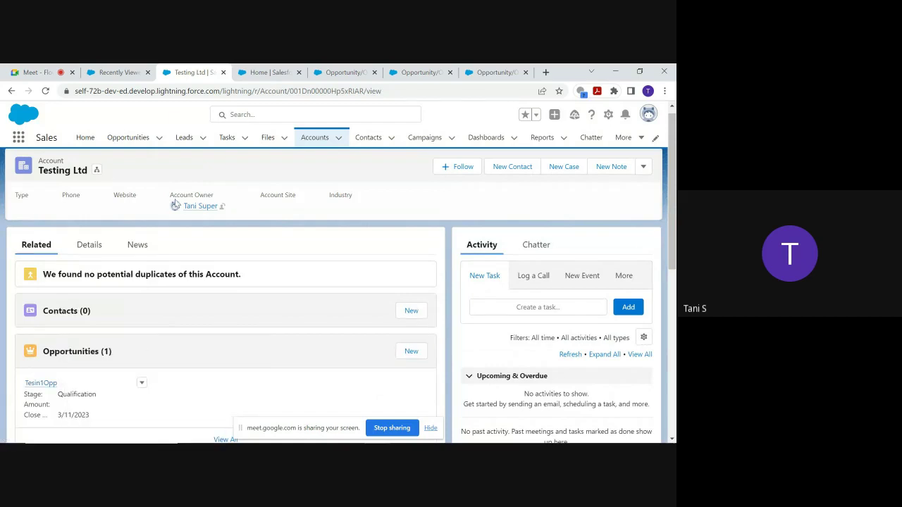
pyautogui.moveTo(192, 207)
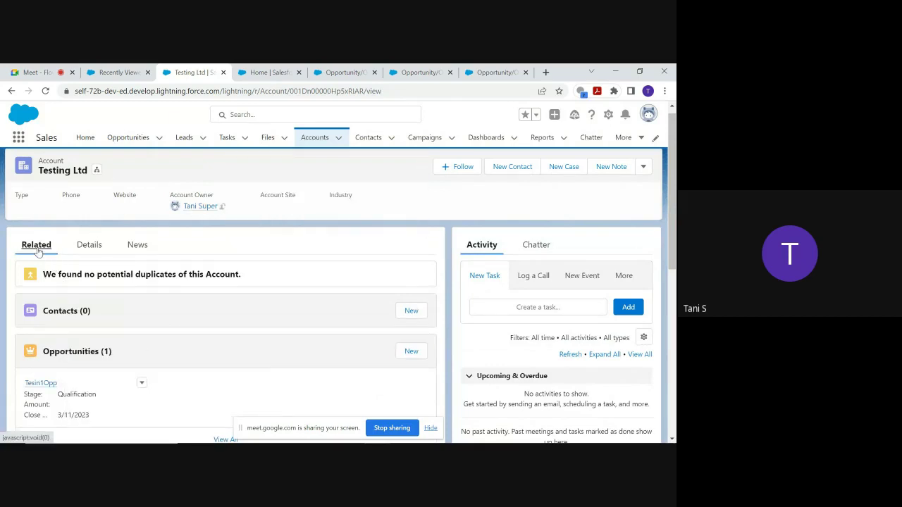
pyautogui.click(86, 251)
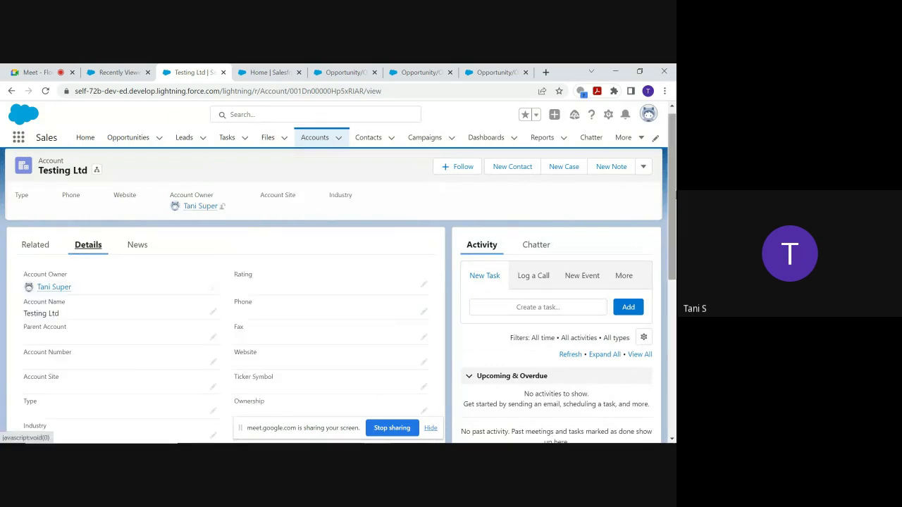
pyautogui.scroll(-3, 670, 182)
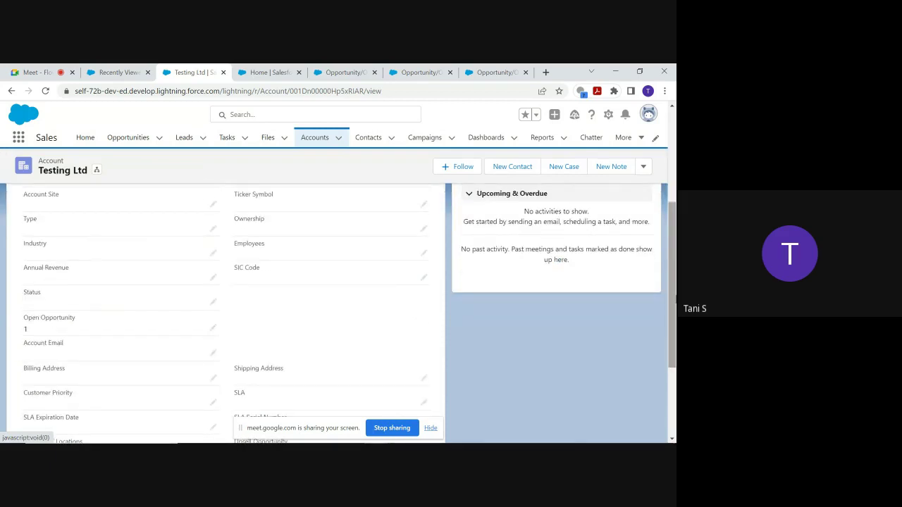
pyautogui.scroll(3, 673, 243)
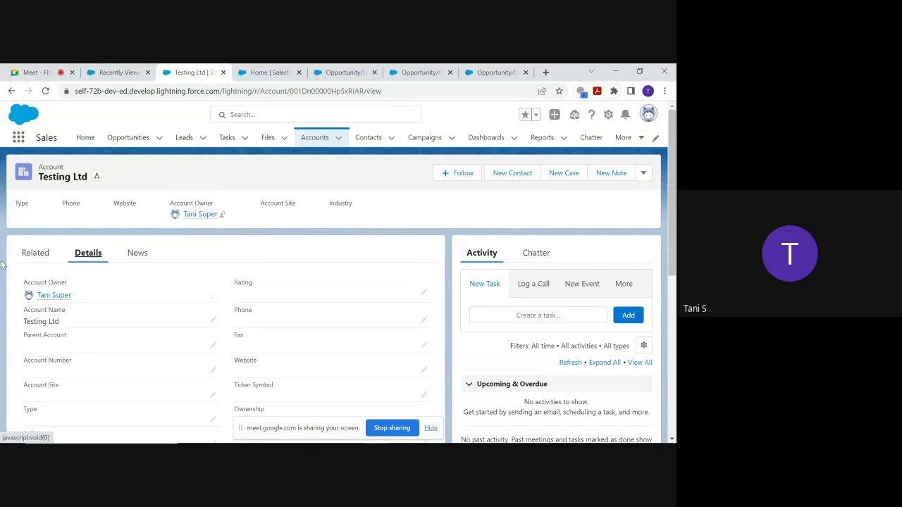
# Step: Open the Tesin1Opp opportunity from the account's related records, set its Status to Complete, and save
pyautogui.click(33, 254)
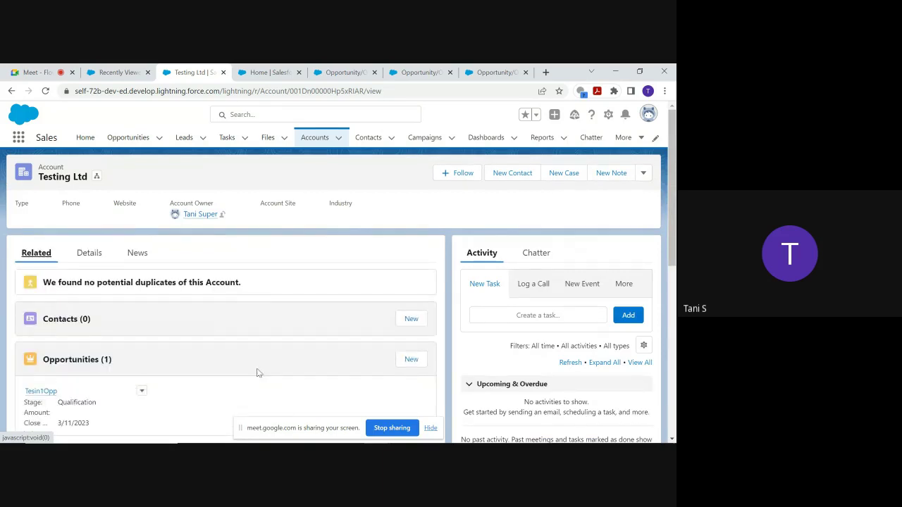
pyautogui.click(33, 390)
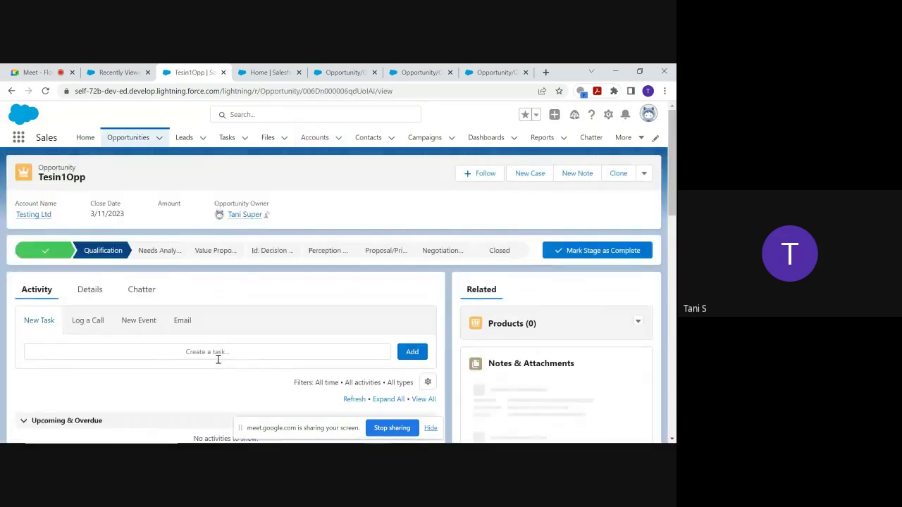
pyautogui.click(84, 295)
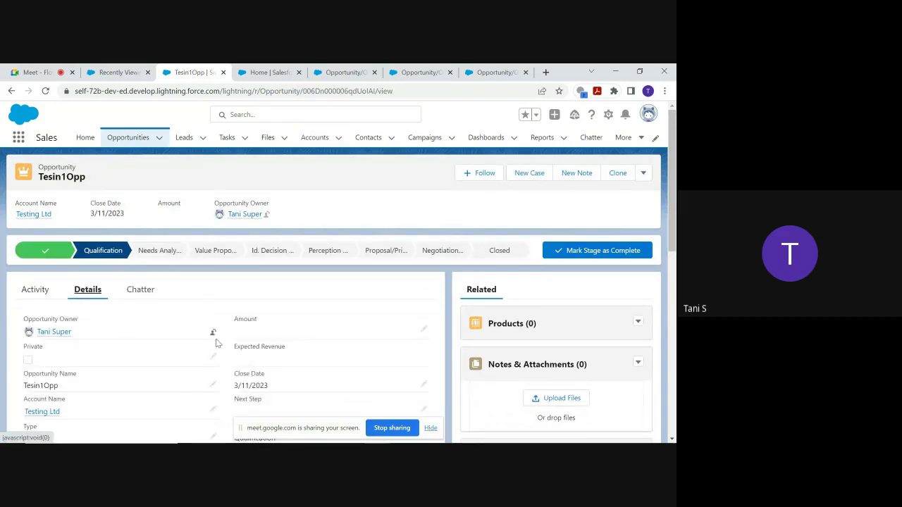
pyautogui.scroll(-2, 217, 352)
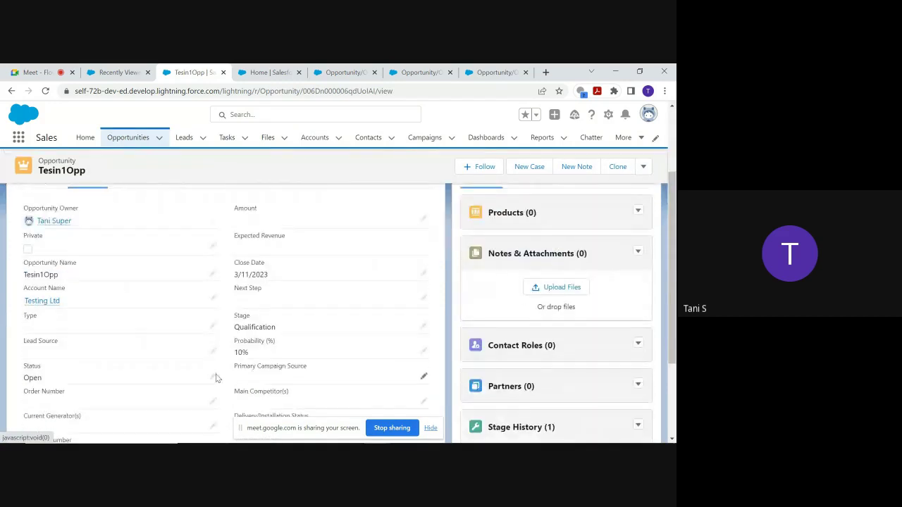
pyautogui.click(213, 378)
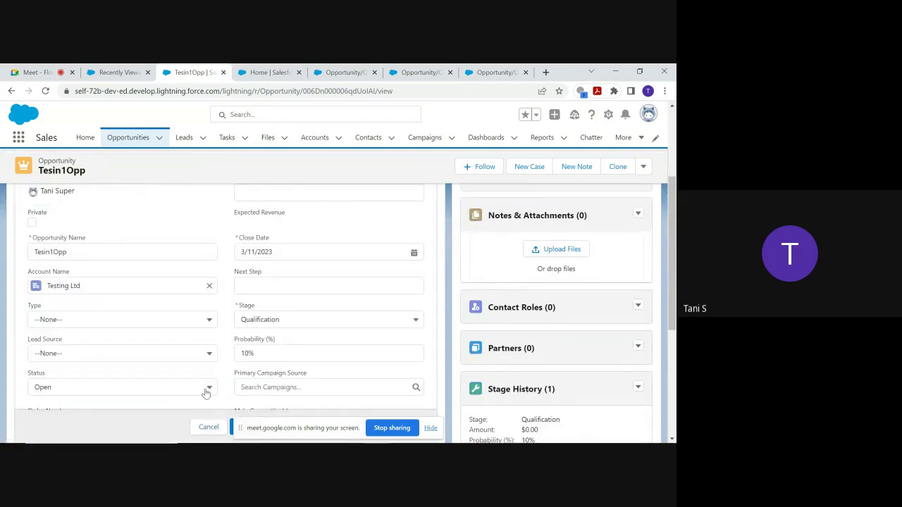
pyautogui.click(204, 391)
pyautogui.click(156, 367)
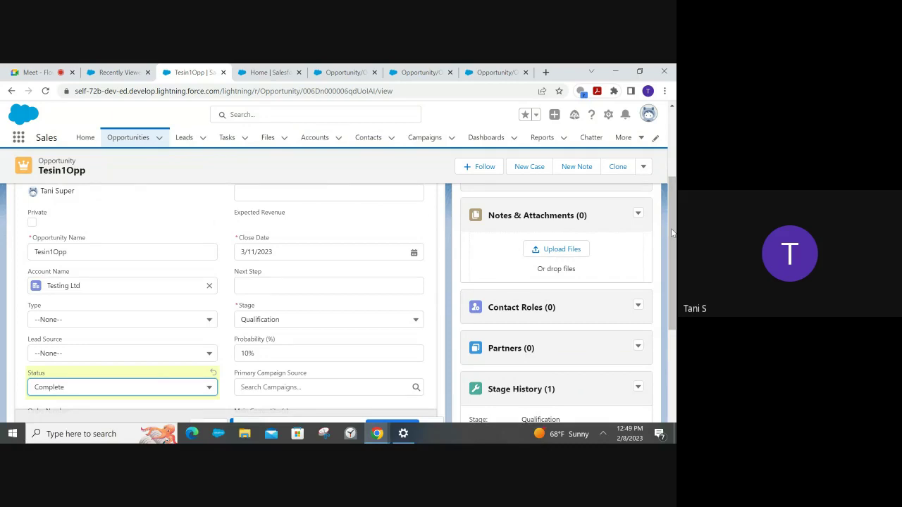
pyautogui.scroll(-3, 455, 327)
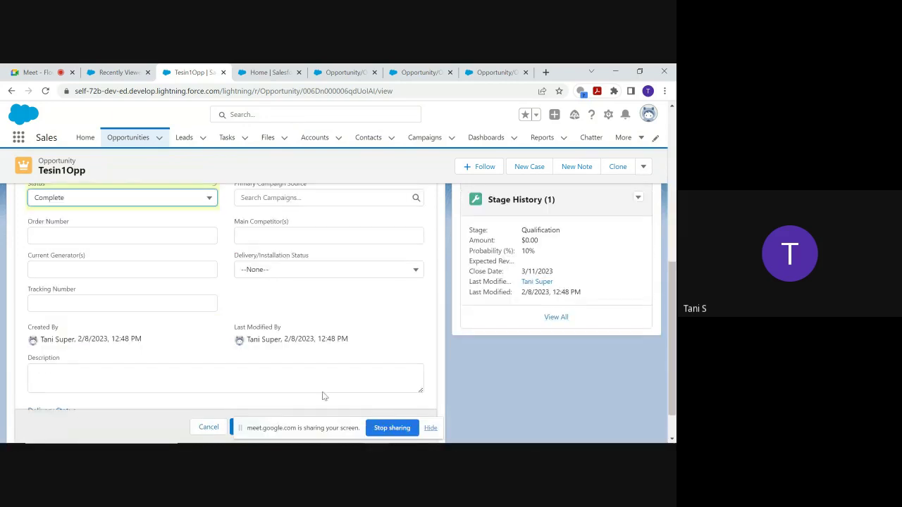
pyautogui.click(427, 428)
pyautogui.click(246, 427)
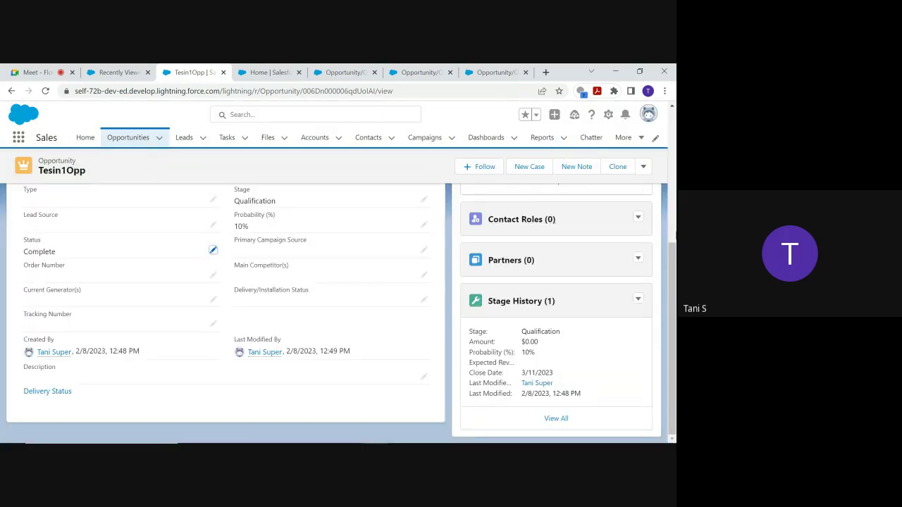
# Step: Return to the Testing Ltd account from the opportunity and check its Open Opportunity field again
pyautogui.scroll(5, 671, 229)
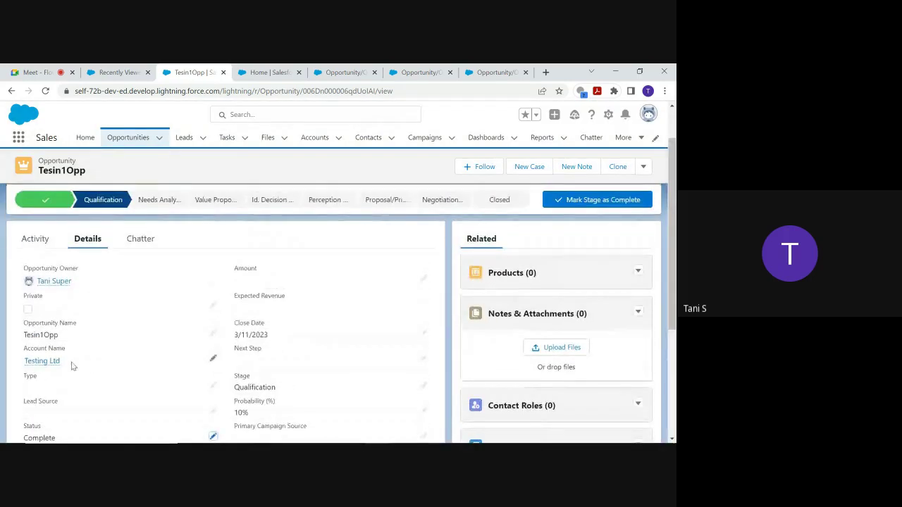
pyautogui.click(41, 362)
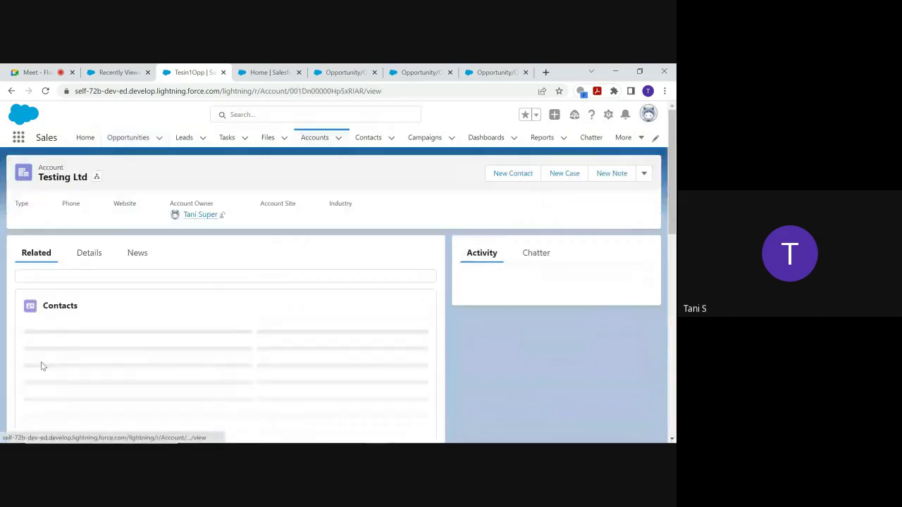
pyautogui.click(90, 253)
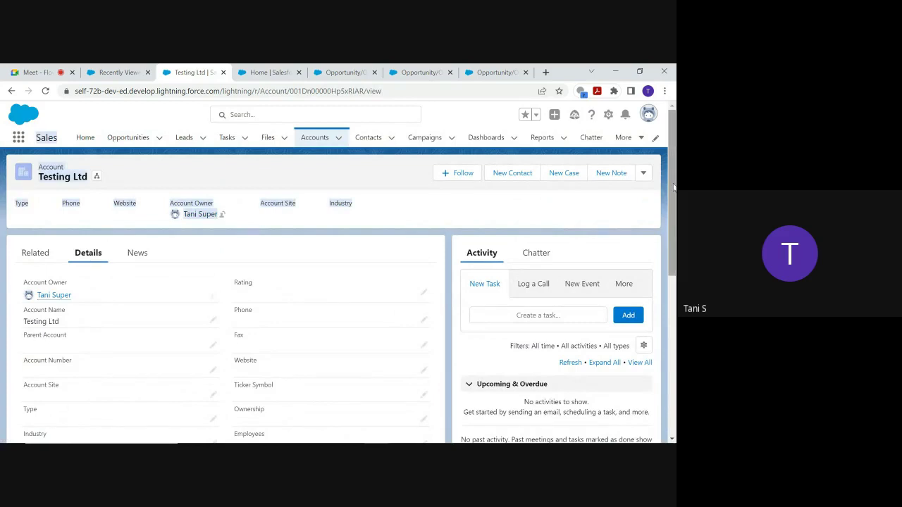
pyautogui.scroll(-2, 667, 176)
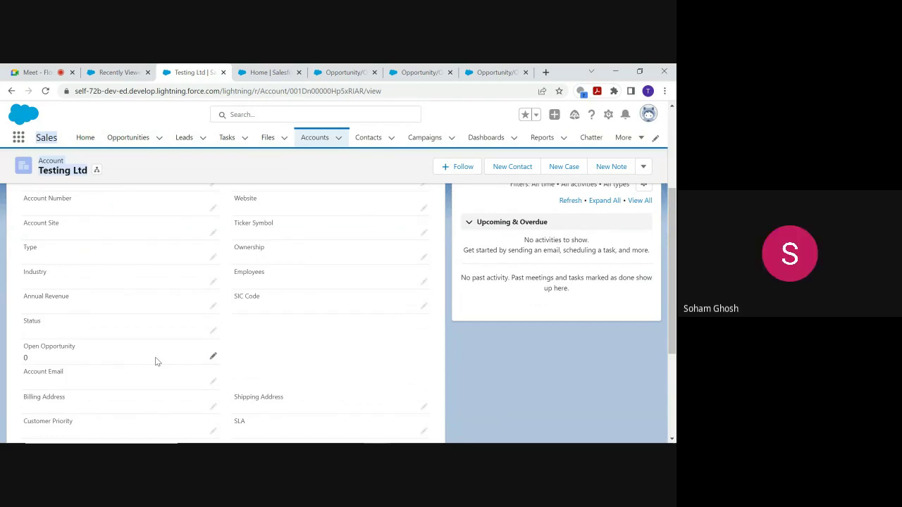
# Step: Review the open OpenOppNoUpDownUpdate, OpenOppCountDecrease (Session6) and OpenOppCalculation flows in Flow Builder
pyautogui.click(493, 73)
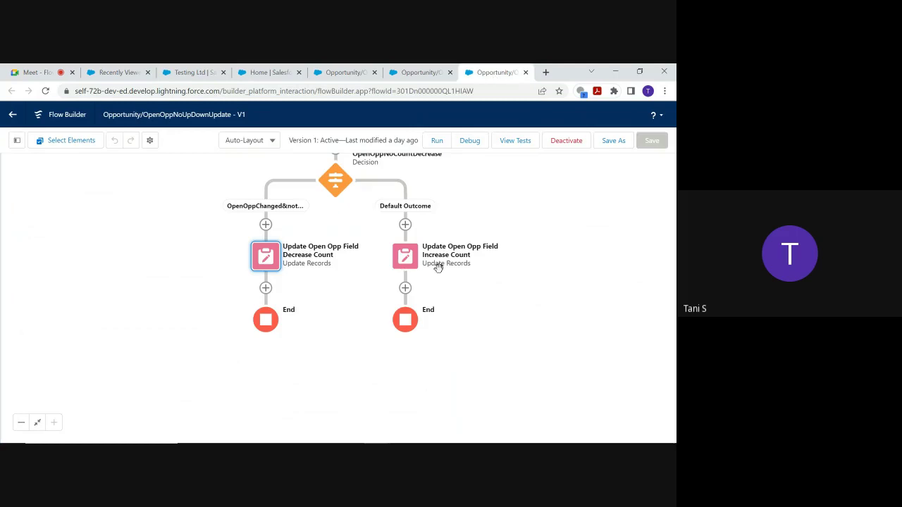
pyautogui.moveTo(556, 278); pyautogui.dragTo(512, 346)
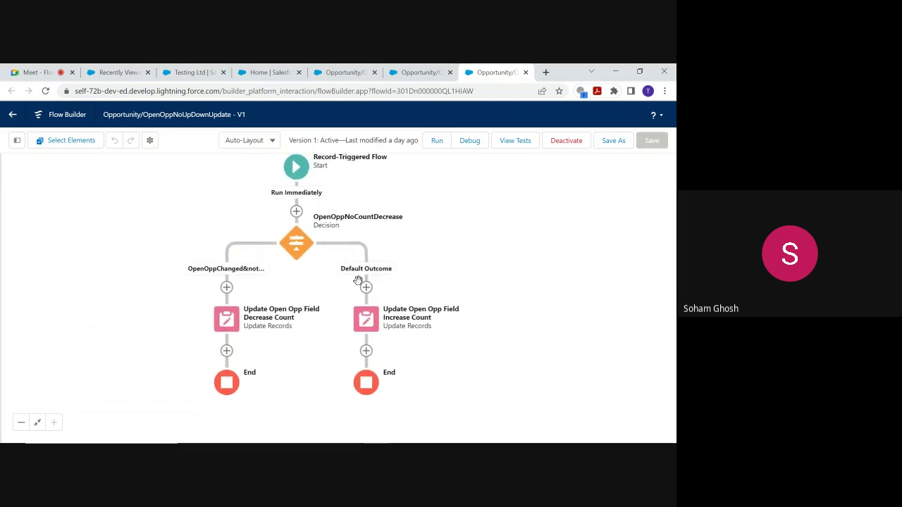
pyautogui.click(420, 71)
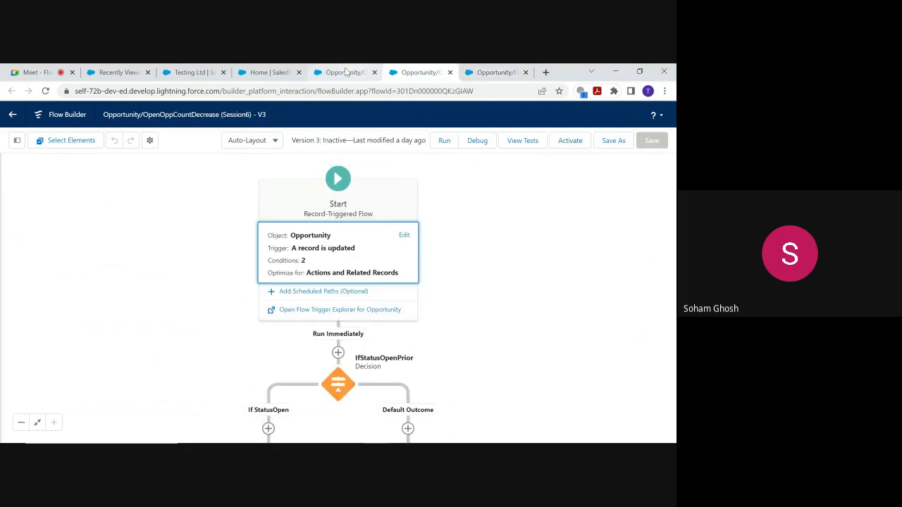
pyautogui.click(139, 73)
pyautogui.click(171, 71)
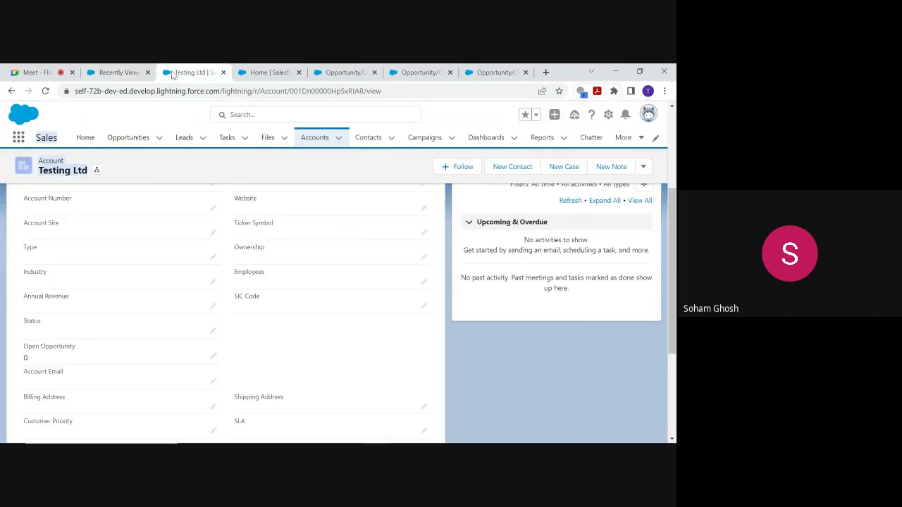
pyautogui.scroll(3, 671, 246)
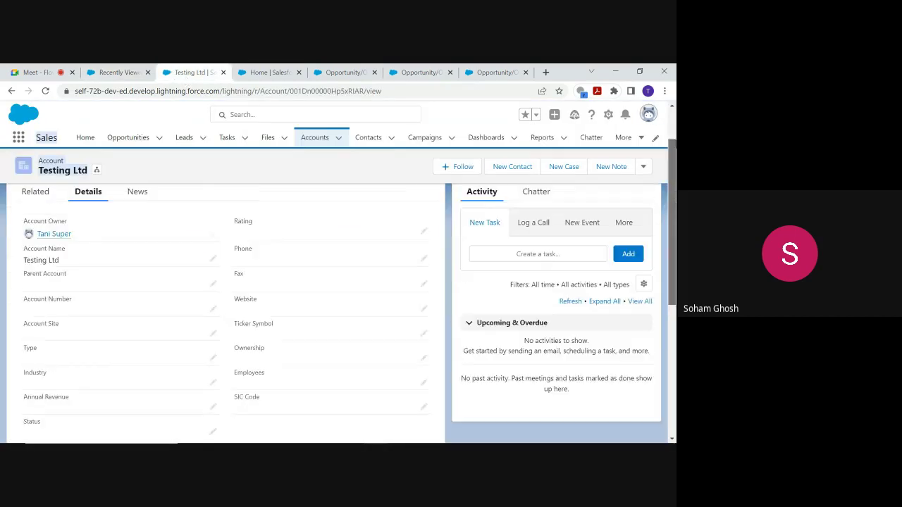
pyautogui.click(346, 72)
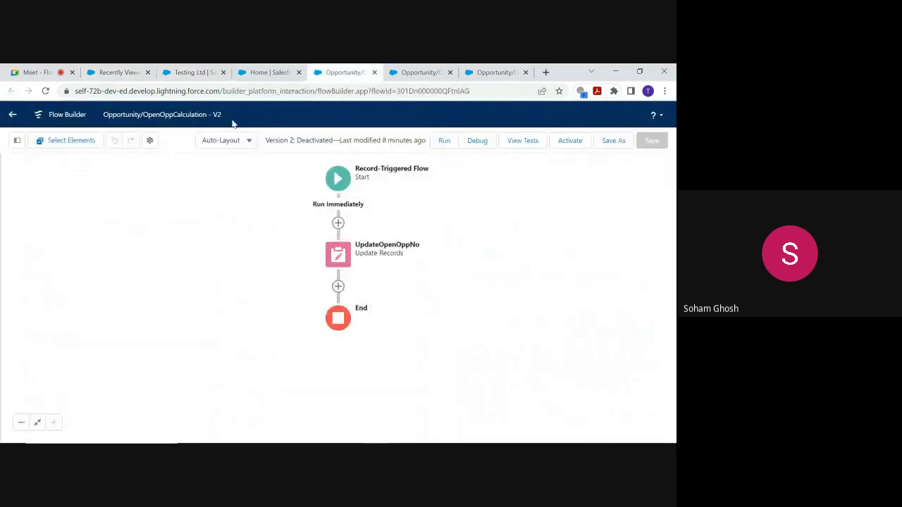
# Step: Open the Tesin1Opp opportunity from the Testing Ltd account's related records, set its Status to Open, and save
pyautogui.click(197, 73)
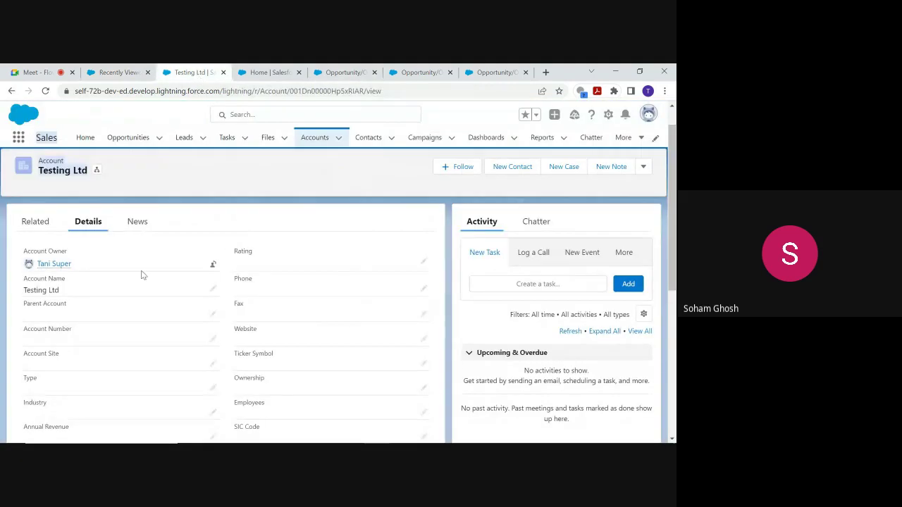
pyautogui.click(39, 224)
pyautogui.click(41, 360)
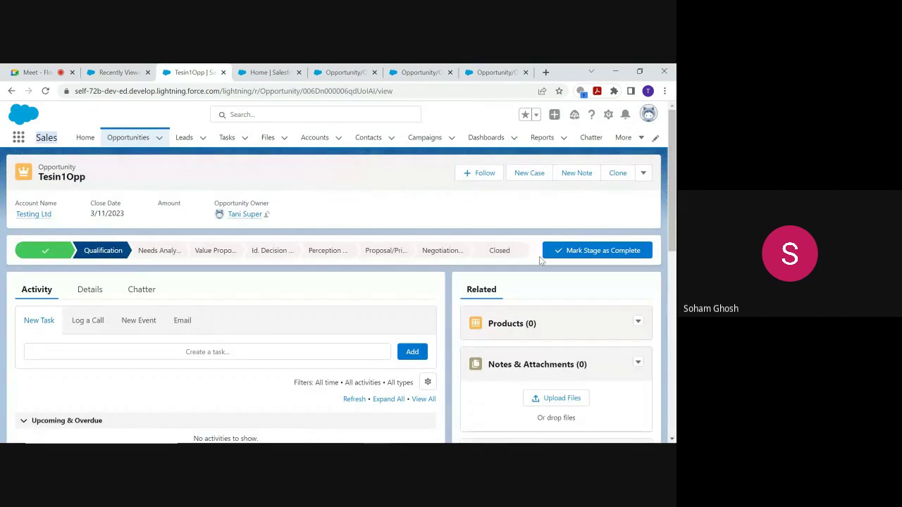
pyautogui.scroll(-3, 101, 202)
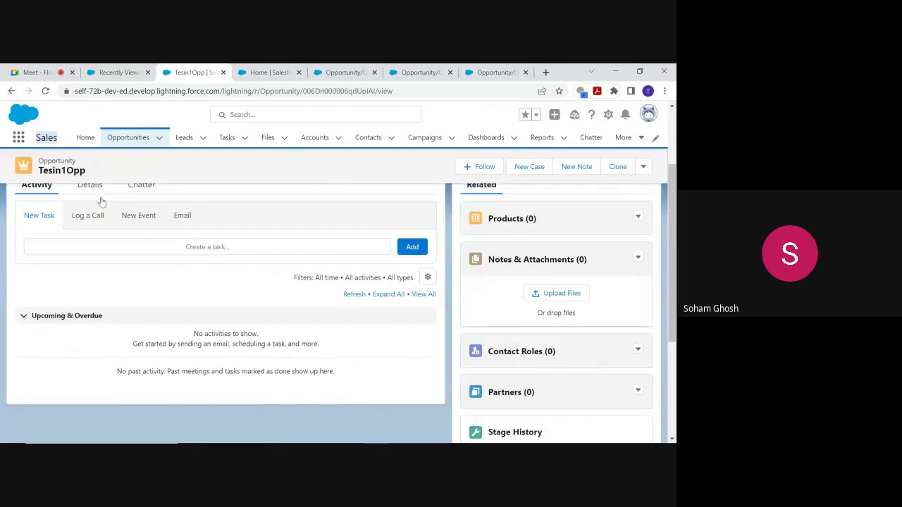
pyautogui.click(104, 193)
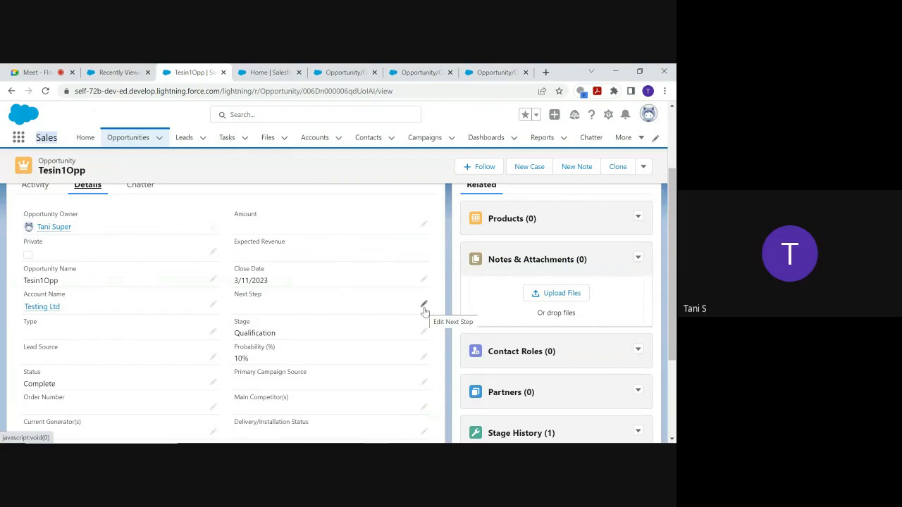
pyautogui.click(424, 305)
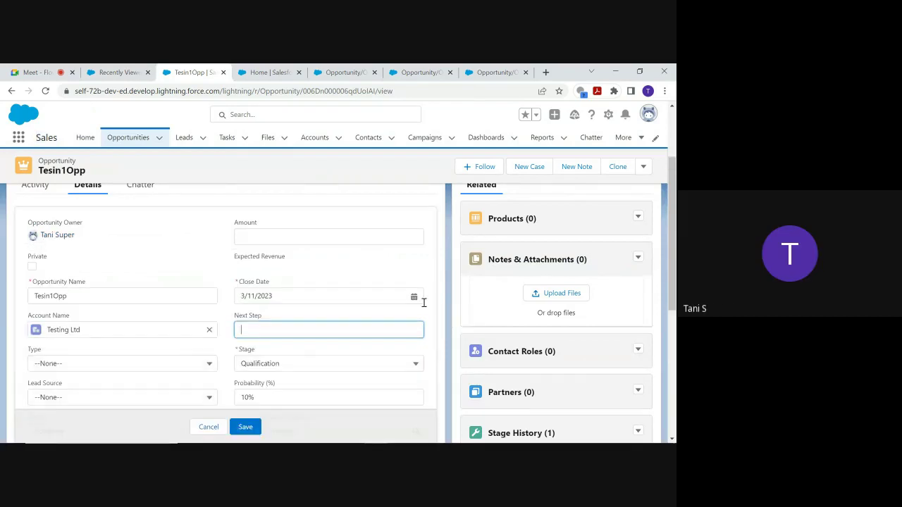
pyautogui.click(209, 364)
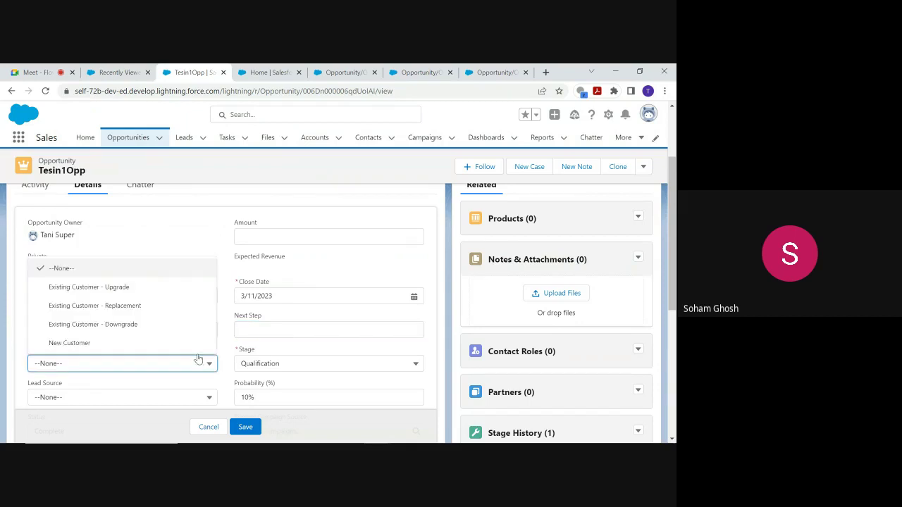
pyautogui.click(278, 352)
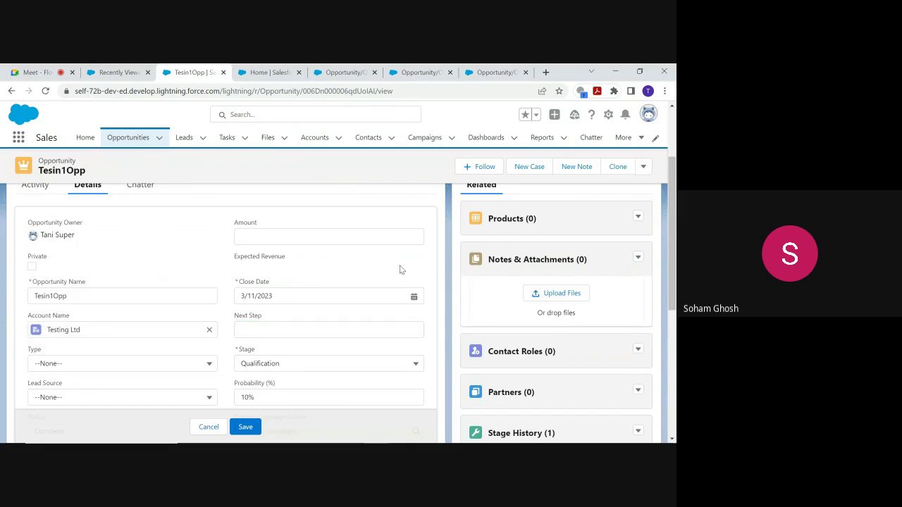
pyautogui.scroll(-2, 315, 337)
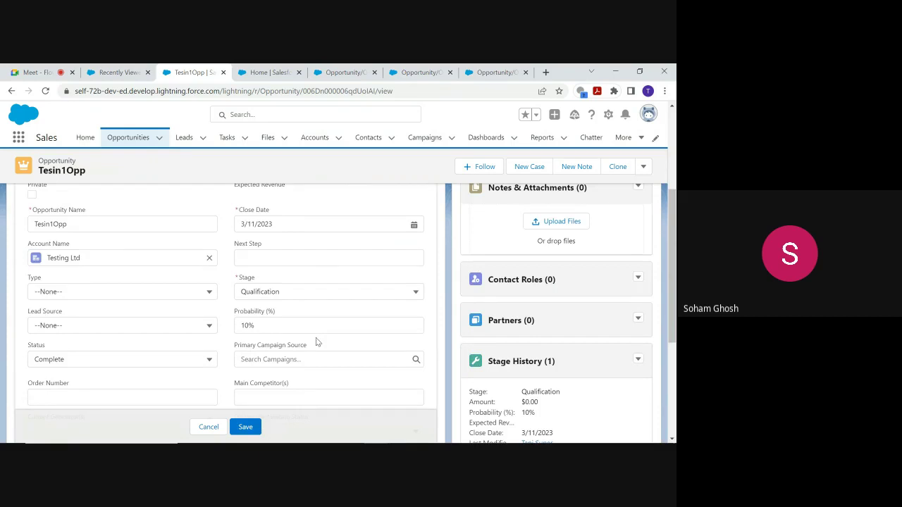
pyautogui.click(210, 361)
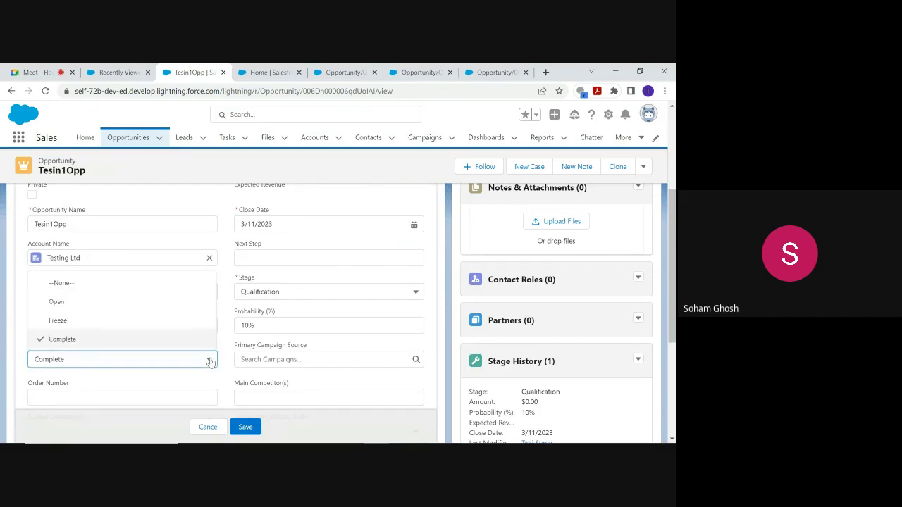
pyautogui.click(161, 303)
pyautogui.click(245, 427)
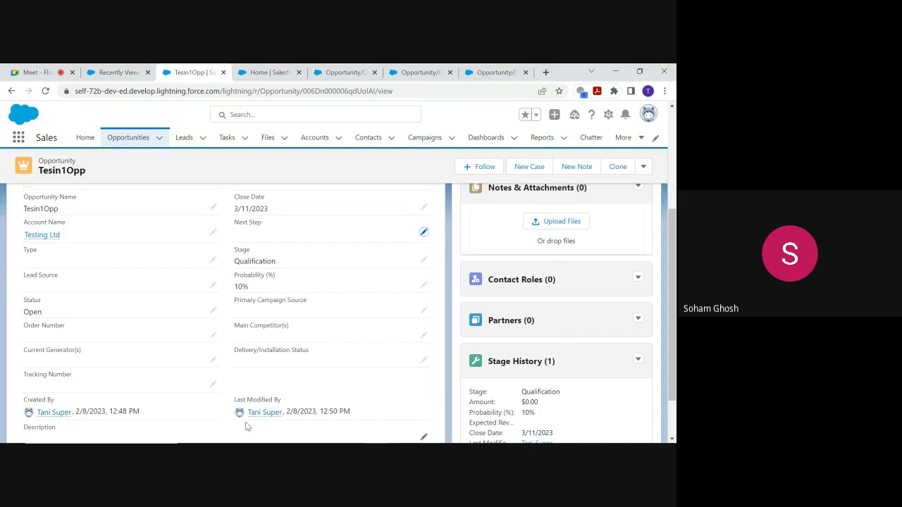
# Step: Go back from Tesin1Opp to the Testing Ltd account and check the Open Opportunity field in its details
pyautogui.click(42, 234)
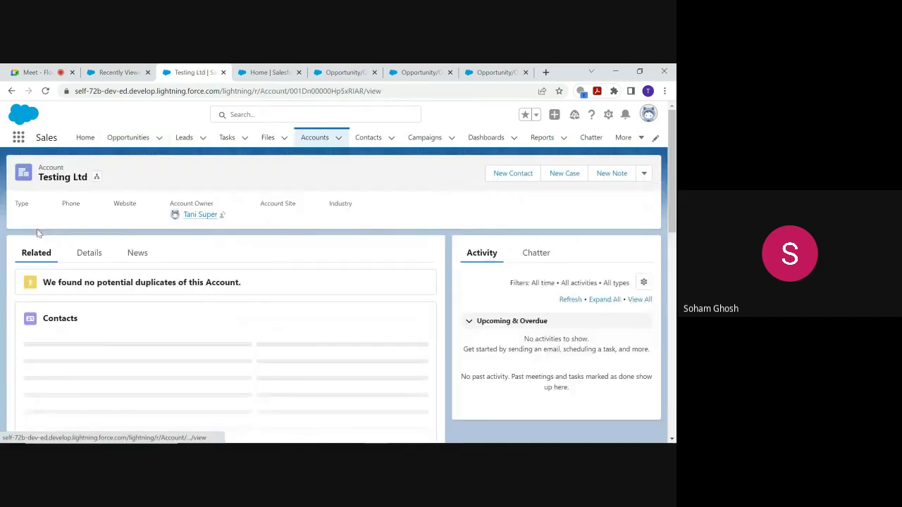
pyautogui.click(89, 254)
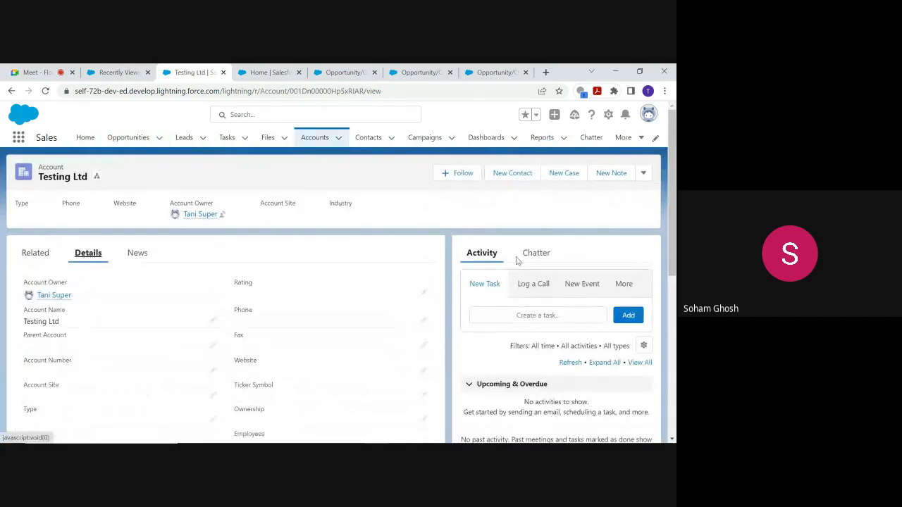
pyautogui.scroll(-1, 673, 224)
pyautogui.scroll(-2, 673, 224)
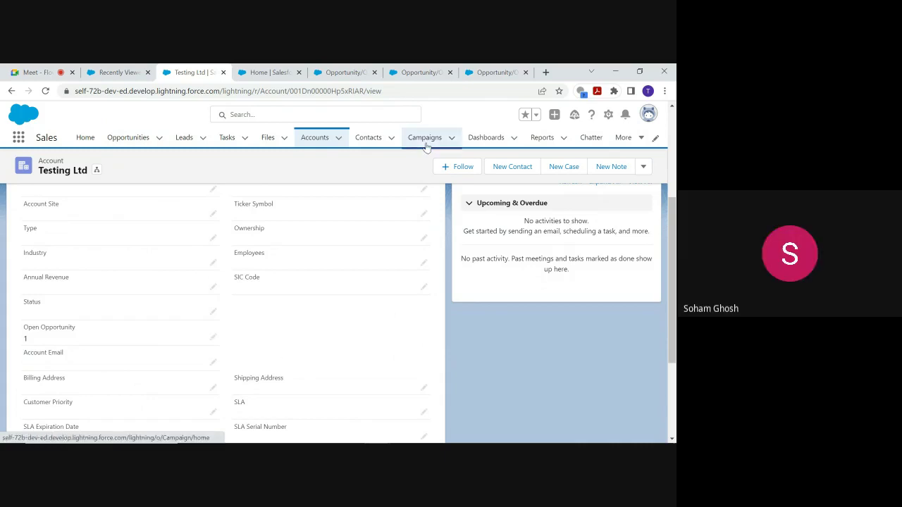
pyautogui.moveTo(507, 67)
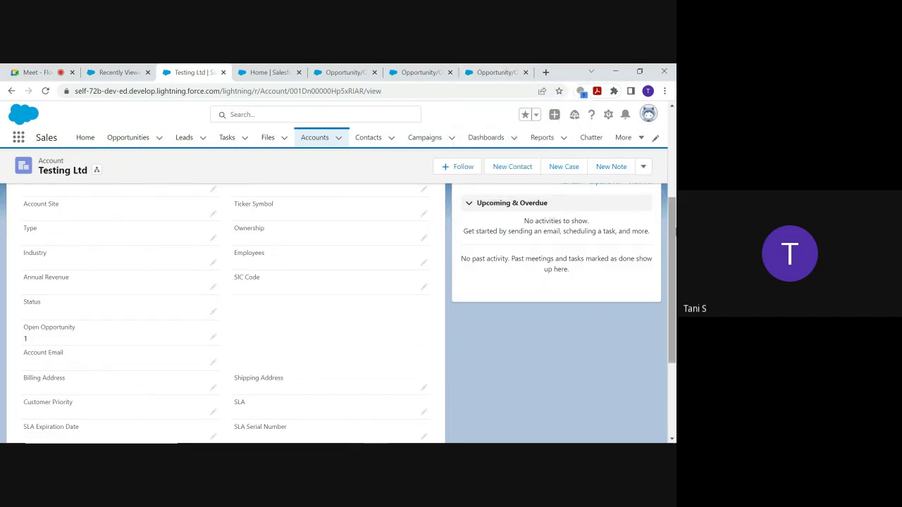
# Step: Start a new opportunity from the Testing Ltd account's related records, named Testin2Opp with Close Date 3/10/2023
pyautogui.moveTo(673, 230); pyautogui.dragTo(673, 162)
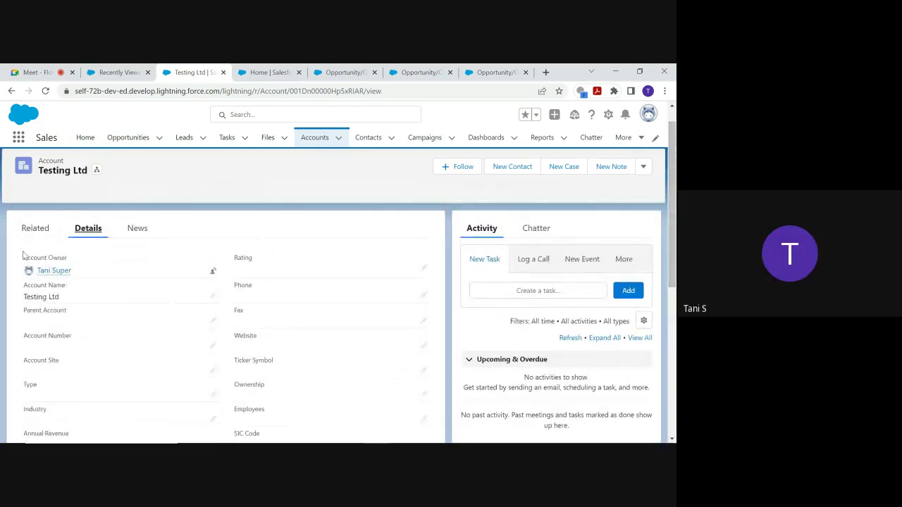
pyautogui.click(35, 230)
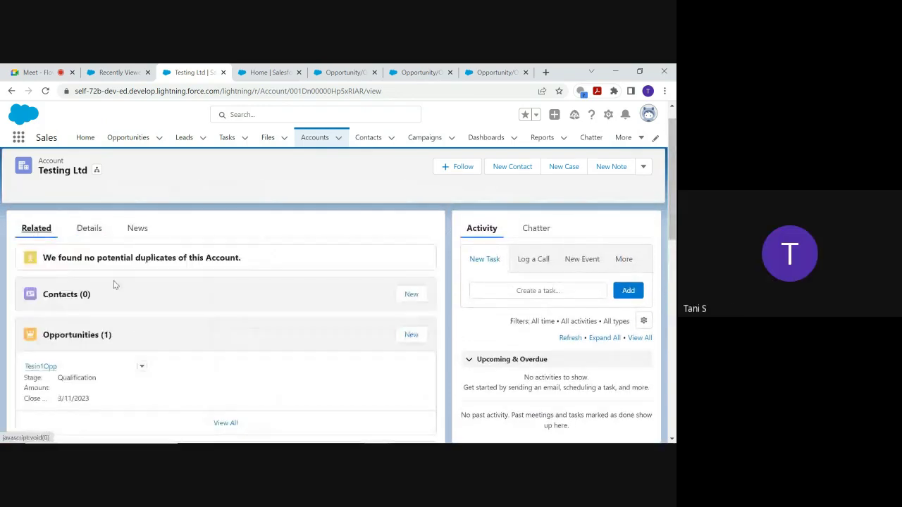
pyautogui.click(416, 338)
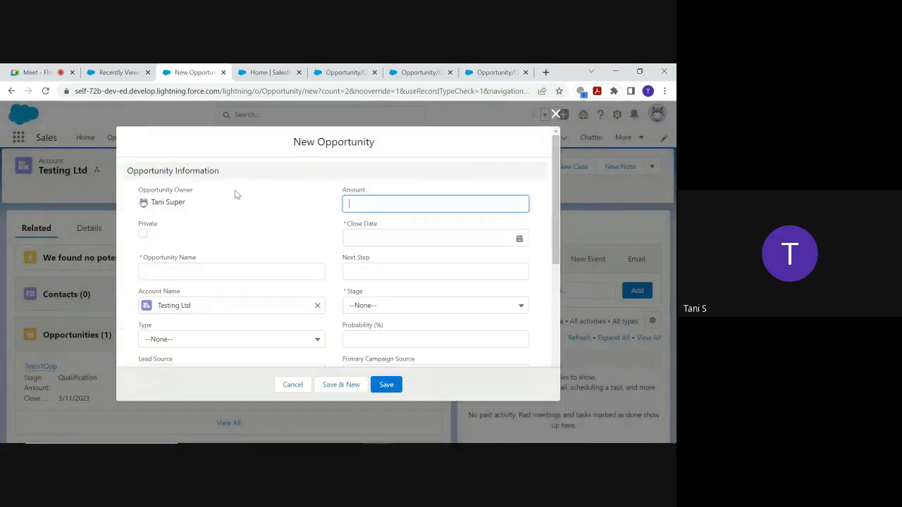
pyautogui.click(203, 276)
pyautogui.write('Testin2Opp')
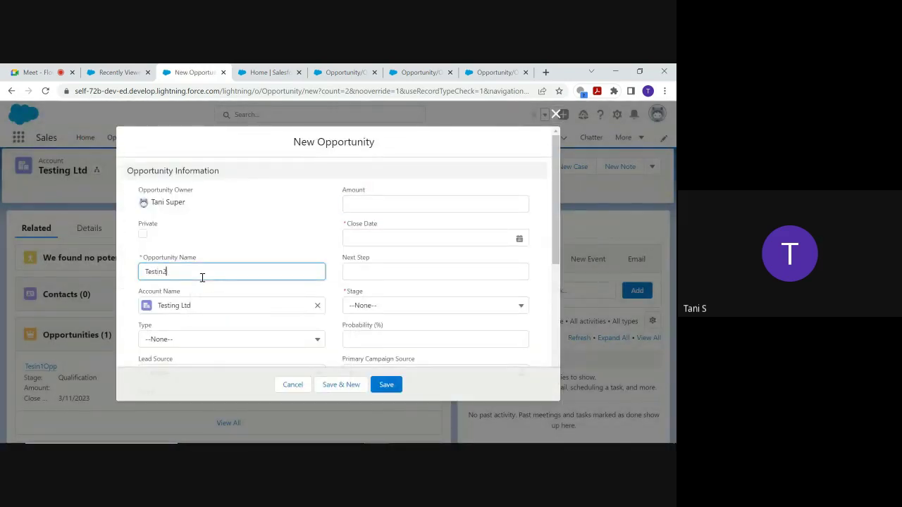
pyautogui.click(521, 242)
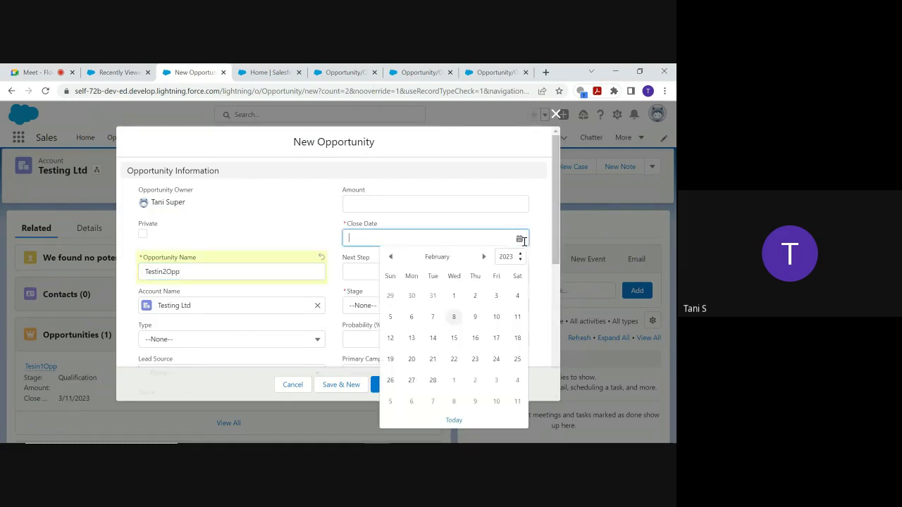
pyautogui.click(497, 401)
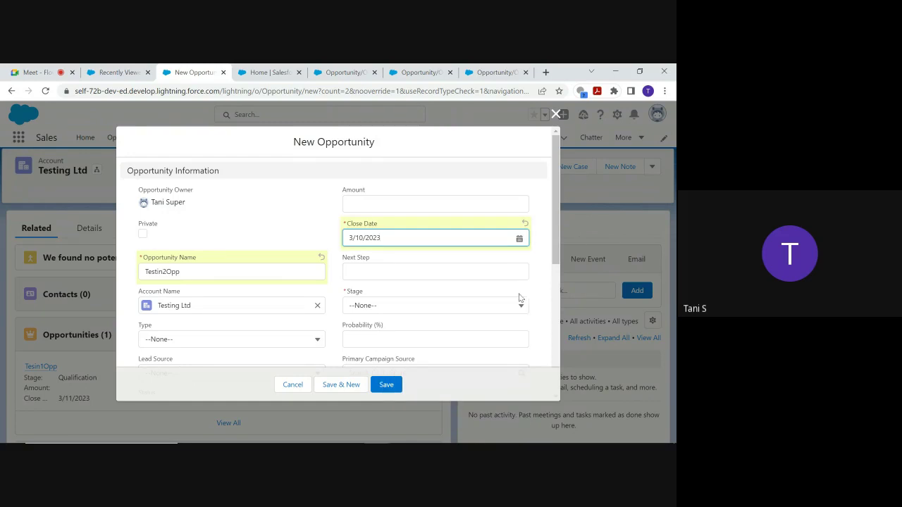
# Step: Set the new opportunity's Stage to Qualification and its Status to Open, and save it
pyautogui.click(518, 310)
pyautogui.click(357, 198)
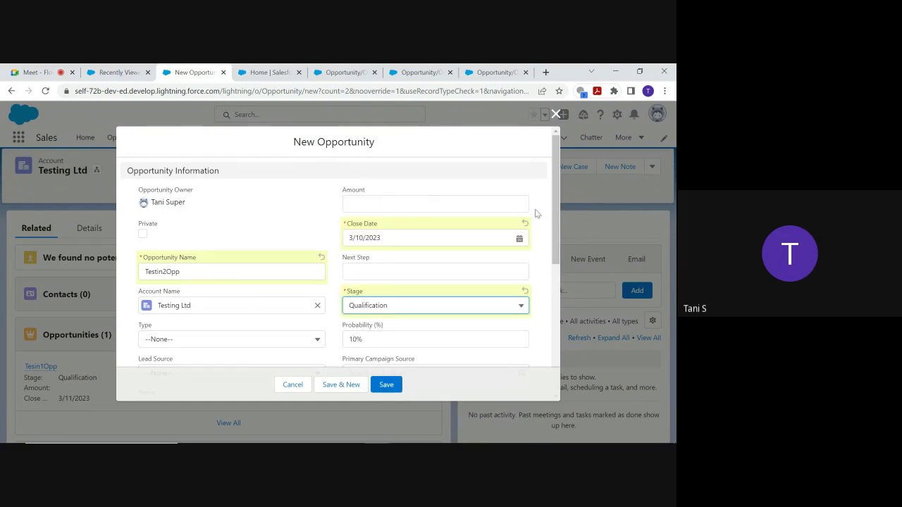
pyautogui.moveTo(560, 220); pyautogui.dragTo(560, 299)
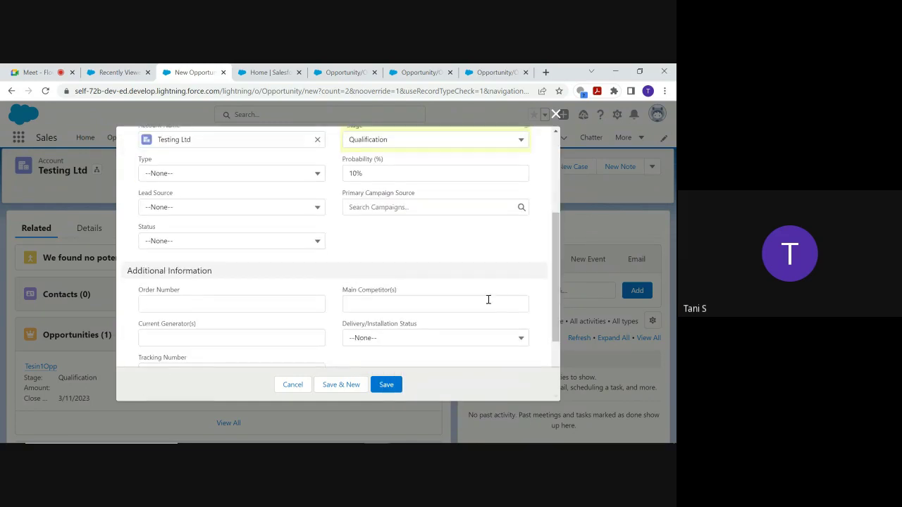
pyautogui.click(315, 242)
pyautogui.click(259, 276)
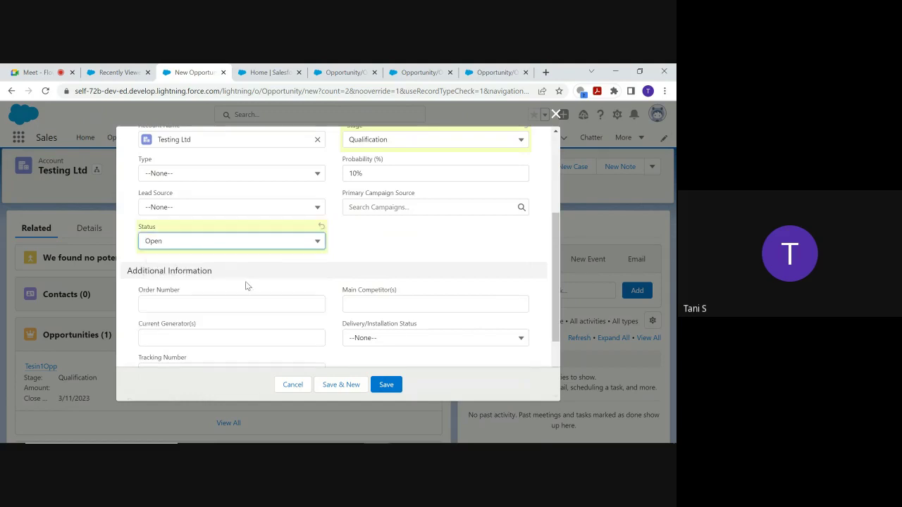
pyautogui.click(388, 384)
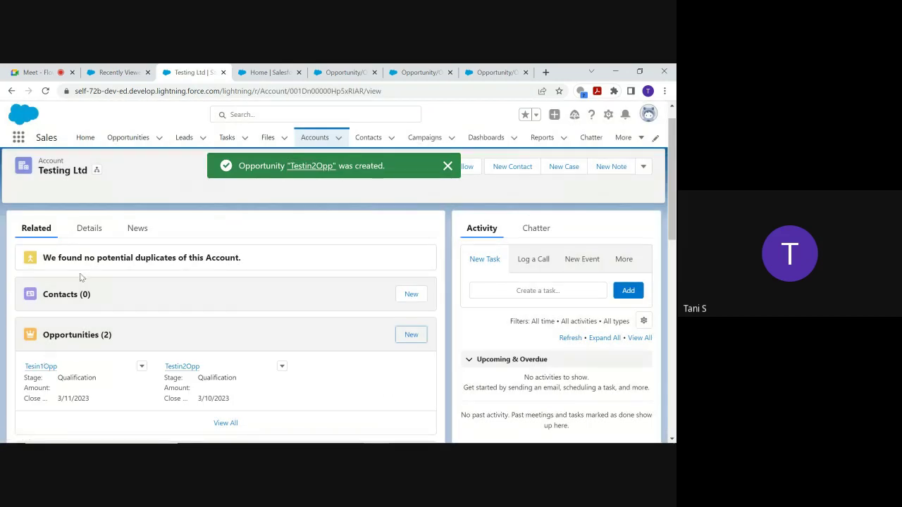
# Step: Check the Open Opportunity field in the Testing Ltd account's details after creating Testin2Opp
pyautogui.click(88, 231)
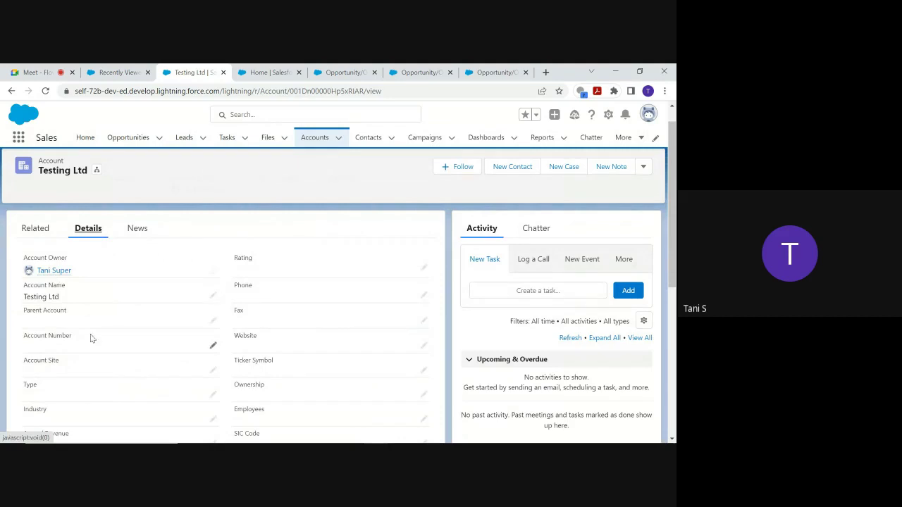
pyautogui.moveTo(674, 197); pyautogui.dragTo(674, 266)
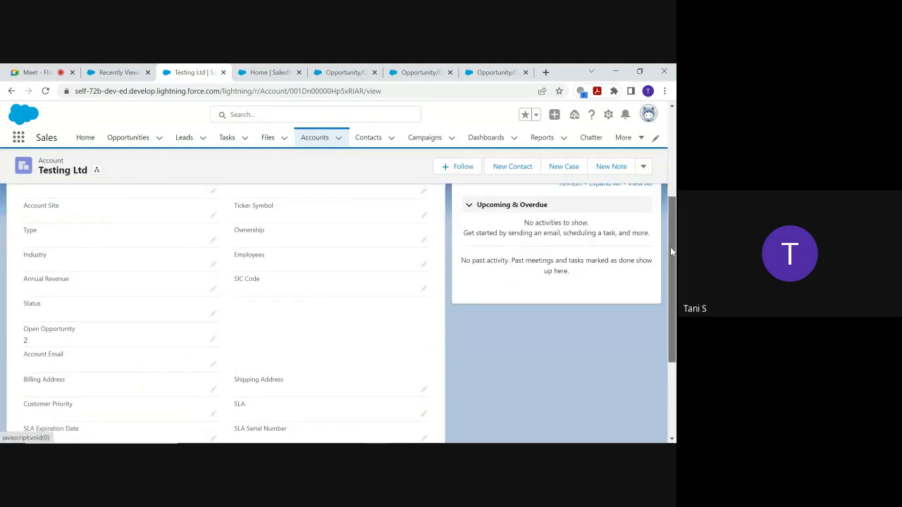
pyautogui.scroll(5, 317, 185)
# Step: Open the Testin2Opp opportunity from the account's related records, set its Lead Source to Partner Referral, and save
pyautogui.click(29, 243)
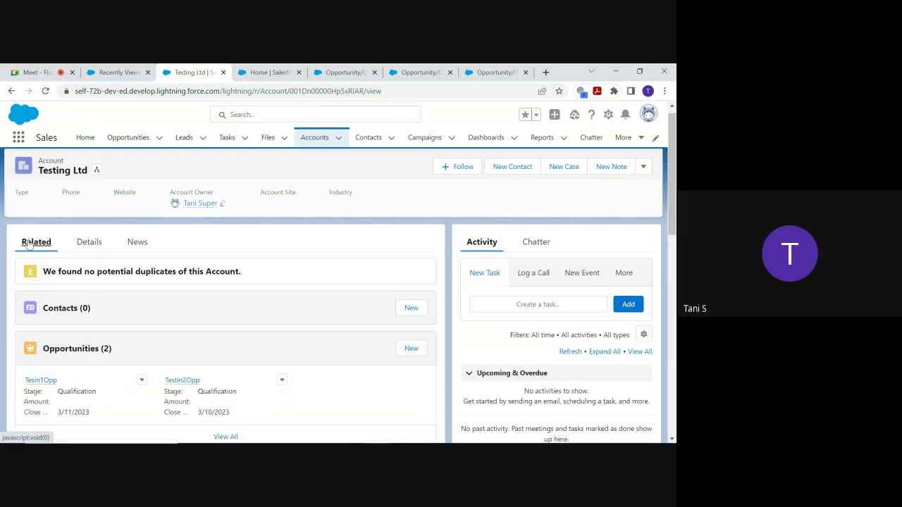
pyautogui.click(181, 379)
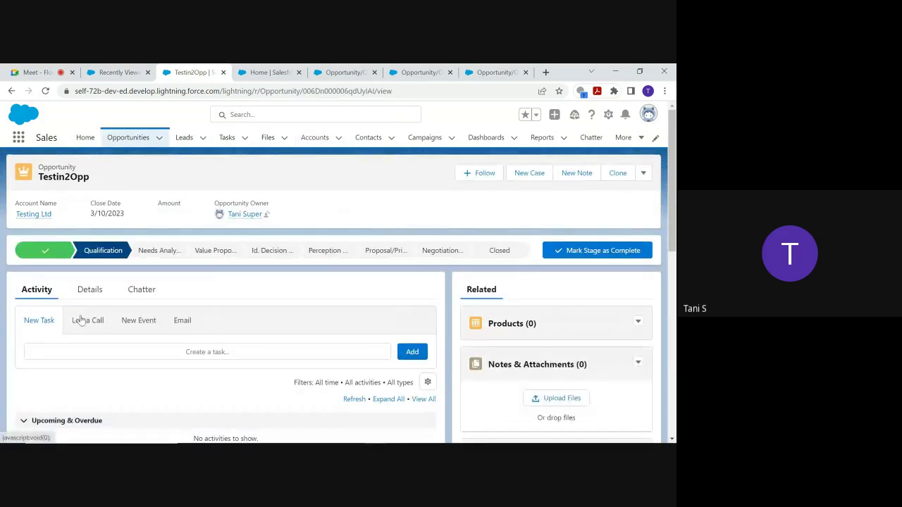
pyautogui.click(88, 290)
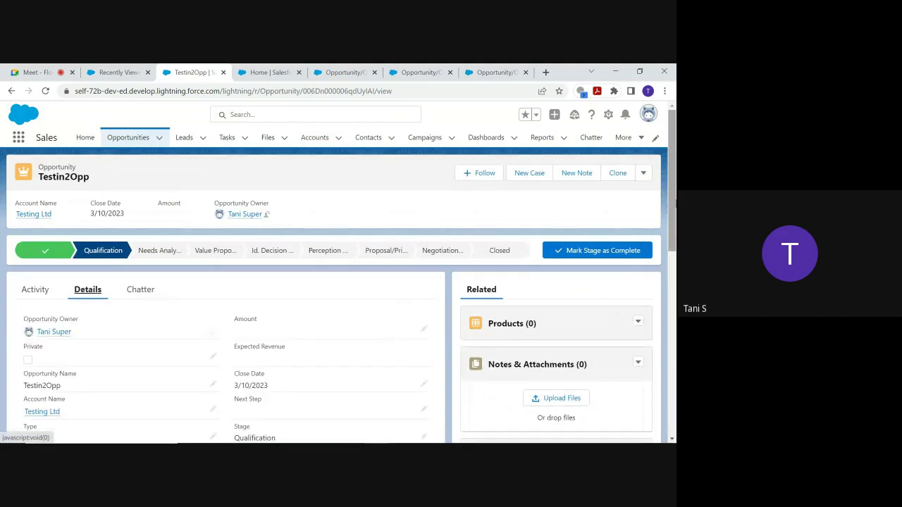
pyautogui.scroll(-3, 669, 212)
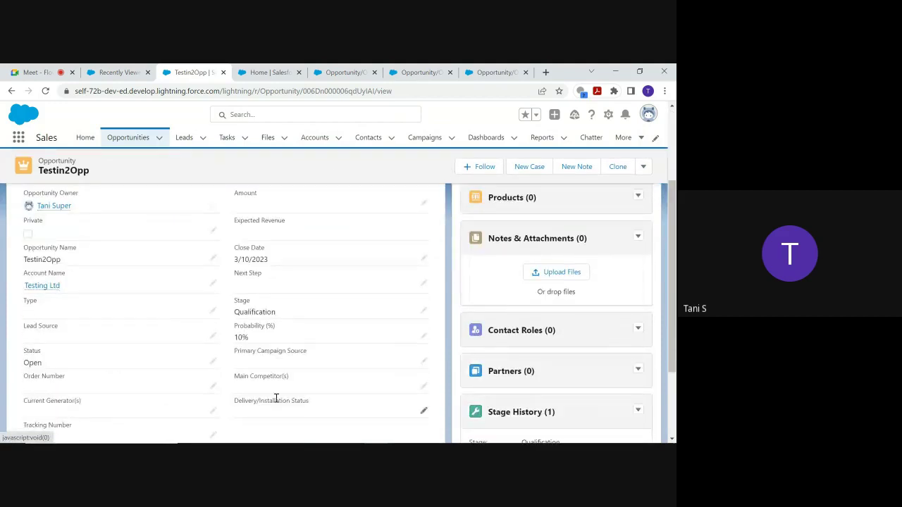
pyautogui.click(213, 362)
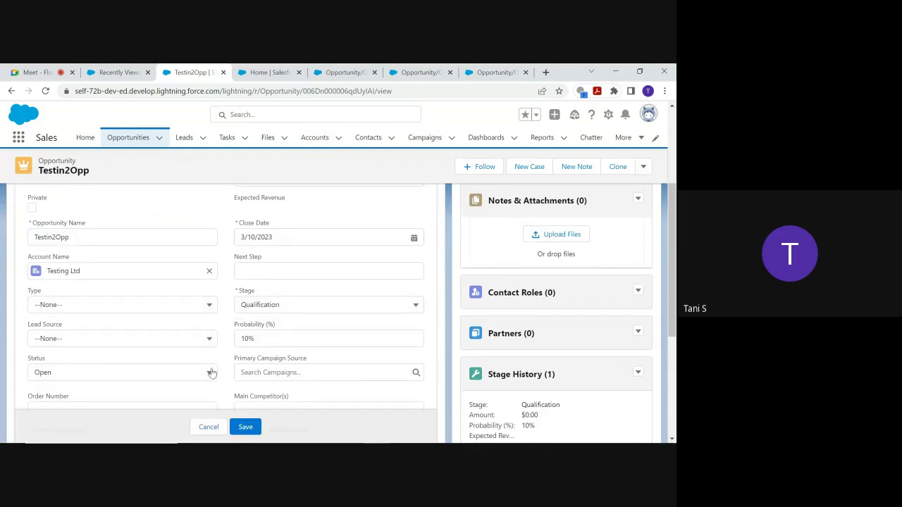
pyautogui.click(209, 341)
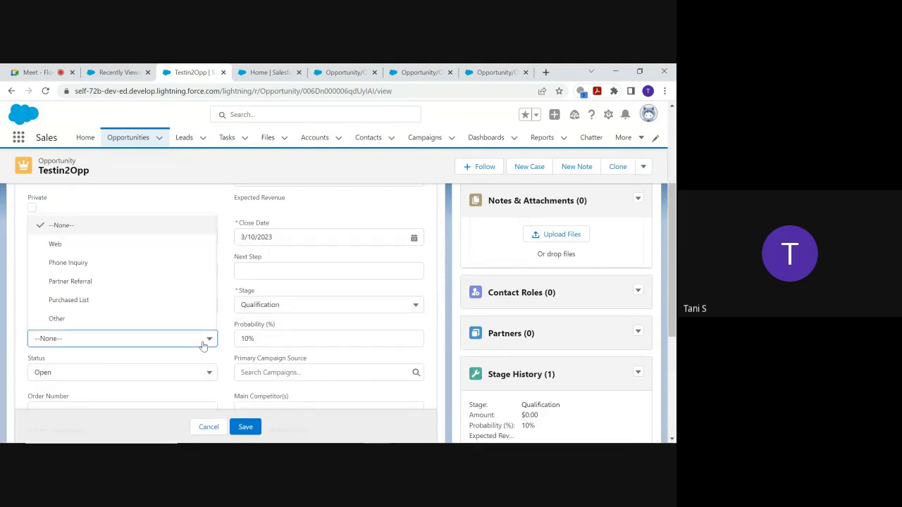
pyautogui.click(123, 275)
pyautogui.click(245, 427)
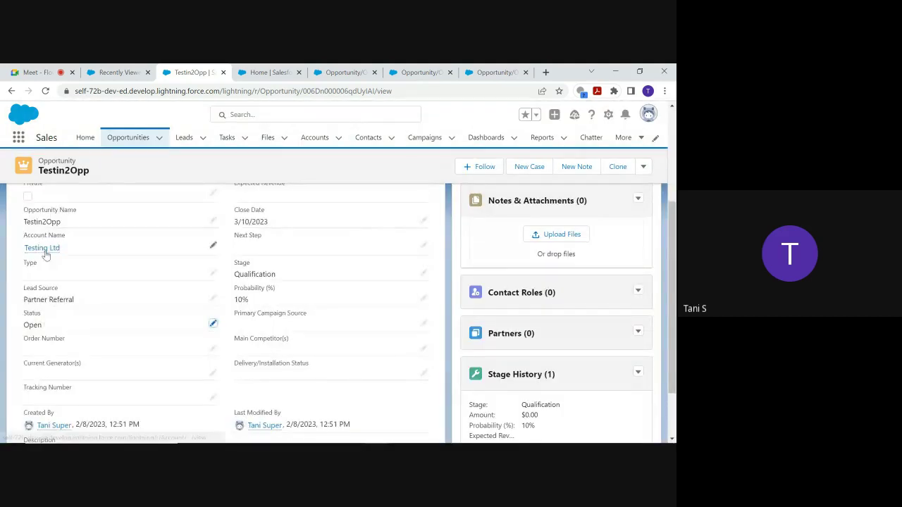
# Step: Return to the Testing Ltd account and check the Open Opportunity field in its details after the Lead Source edit
pyautogui.click(44, 249)
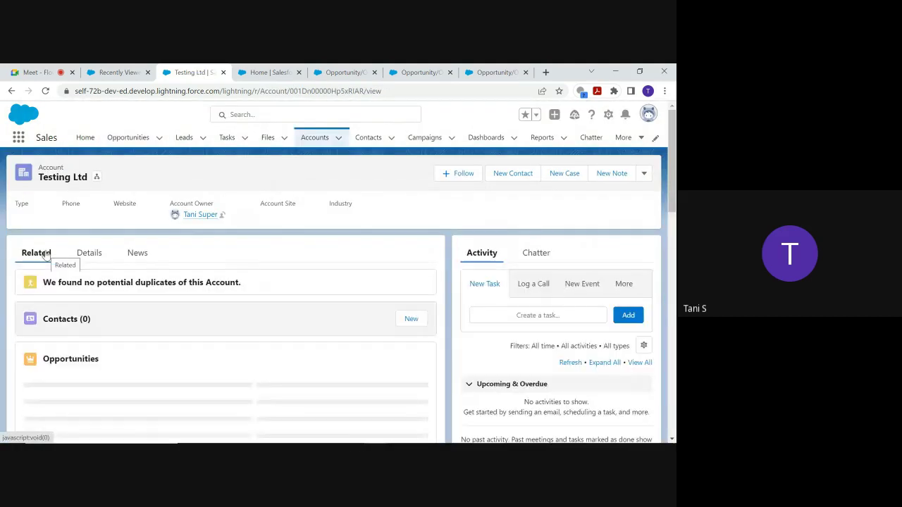
pyautogui.click(89, 252)
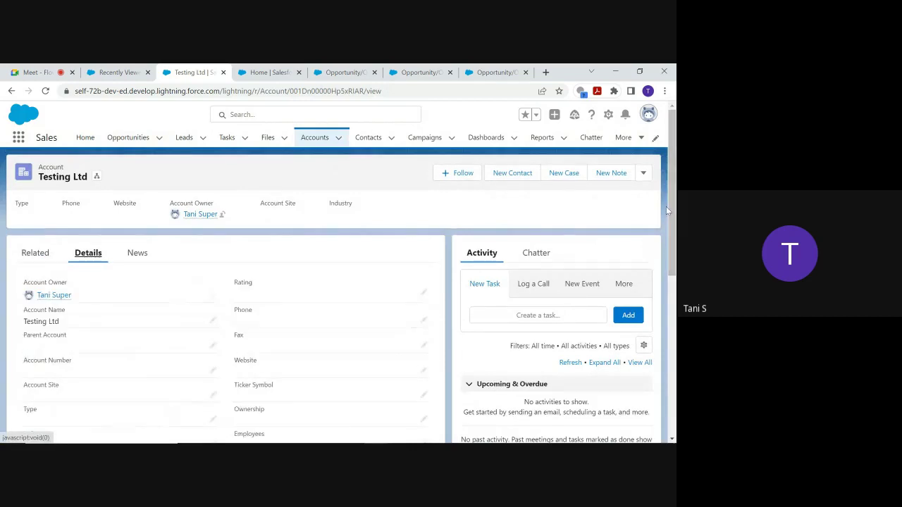
pyautogui.scroll(-2, 668, 205)
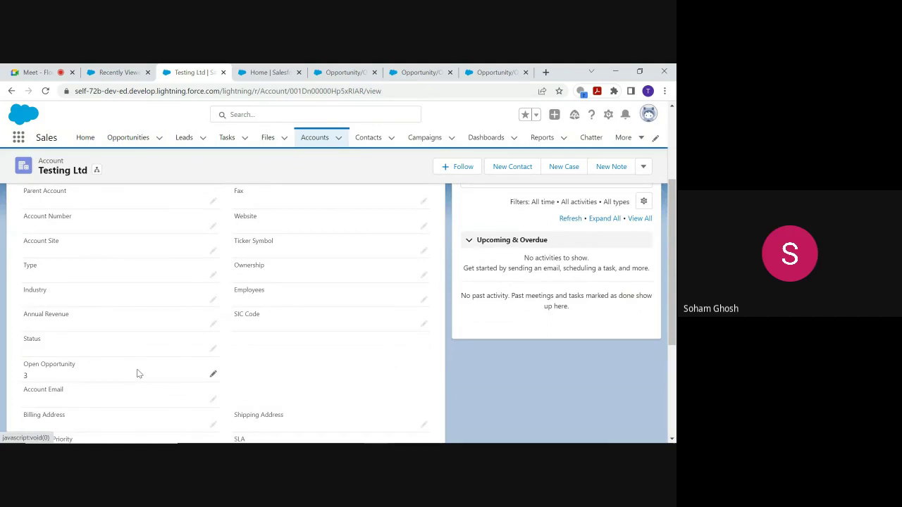
# Step: Review the start configuration of the OpenOppNoUpDownUpdate flow, including its object and trigger
pyautogui.click(501, 73)
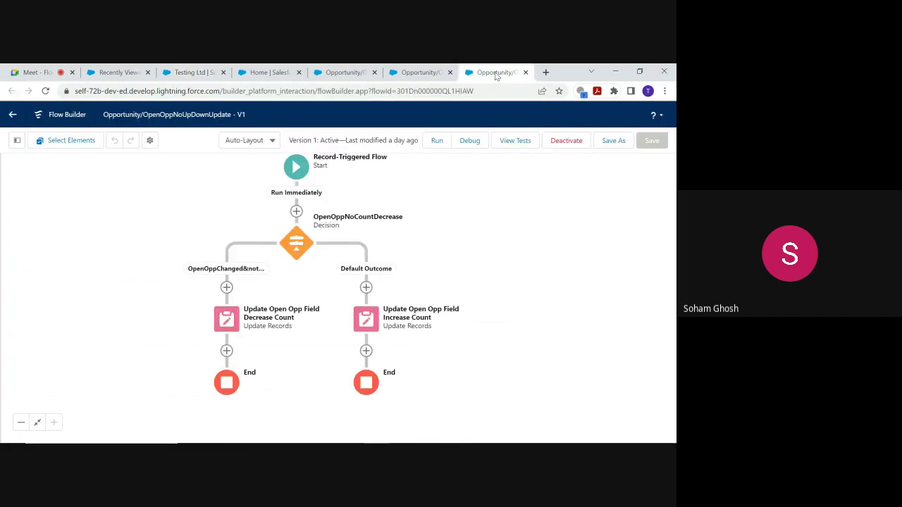
pyautogui.click(297, 172)
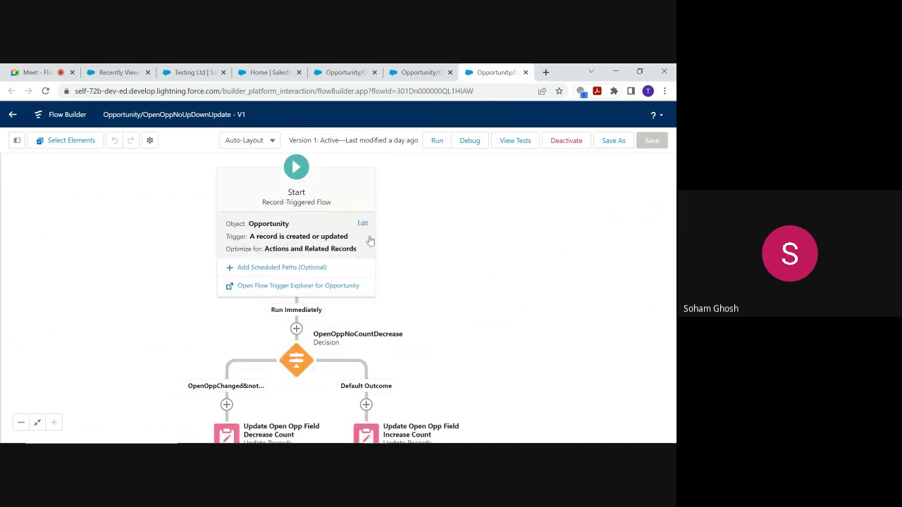
pyautogui.click(362, 224)
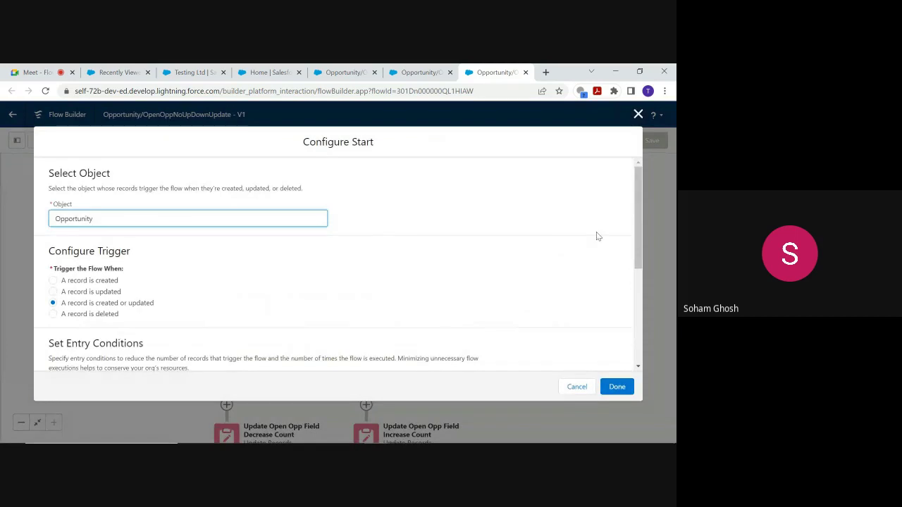
pyautogui.moveTo(636, 213); pyautogui.dragTo(634, 166)
pyautogui.click(637, 115)
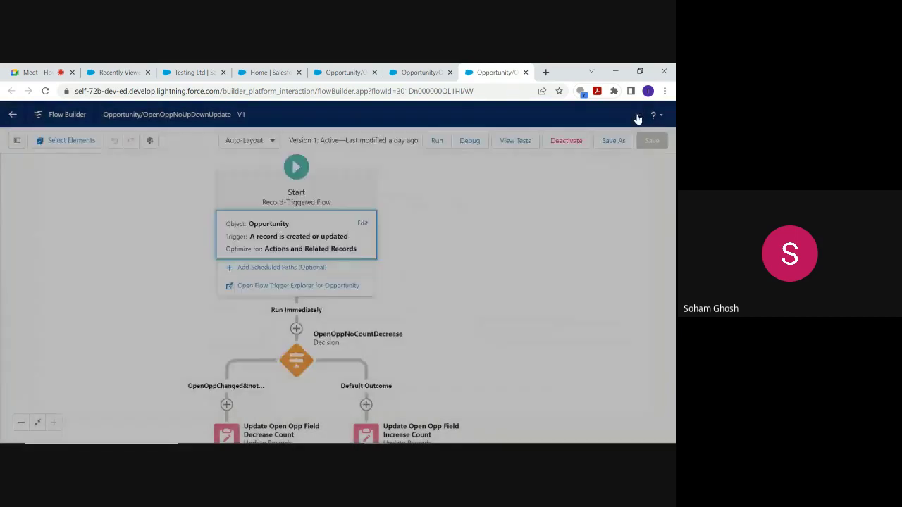
# Step: Review the Update Open Opp Field Increase Count element's filter and field values, and the OpenOppNoCountDecrease decision's outcome conditions
pyautogui.scroll(-3, 522, 272)
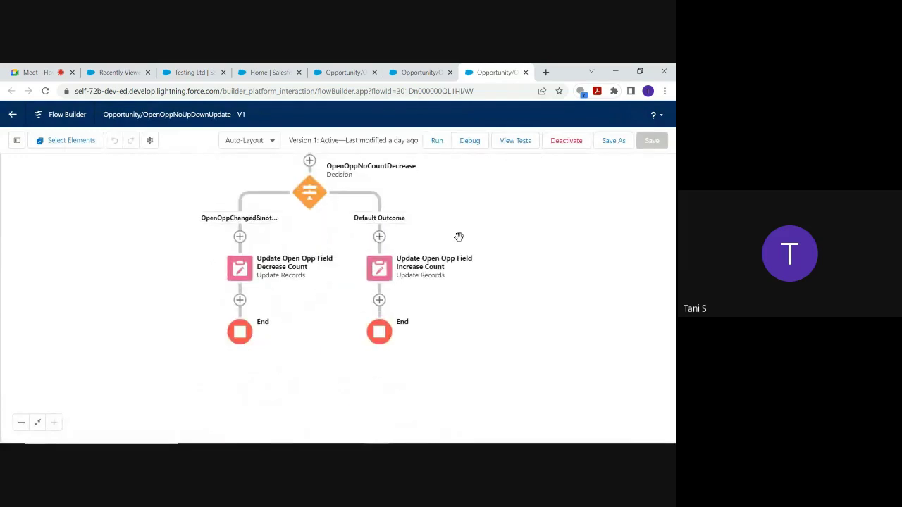
pyautogui.click(379, 268)
pyautogui.click(384, 275)
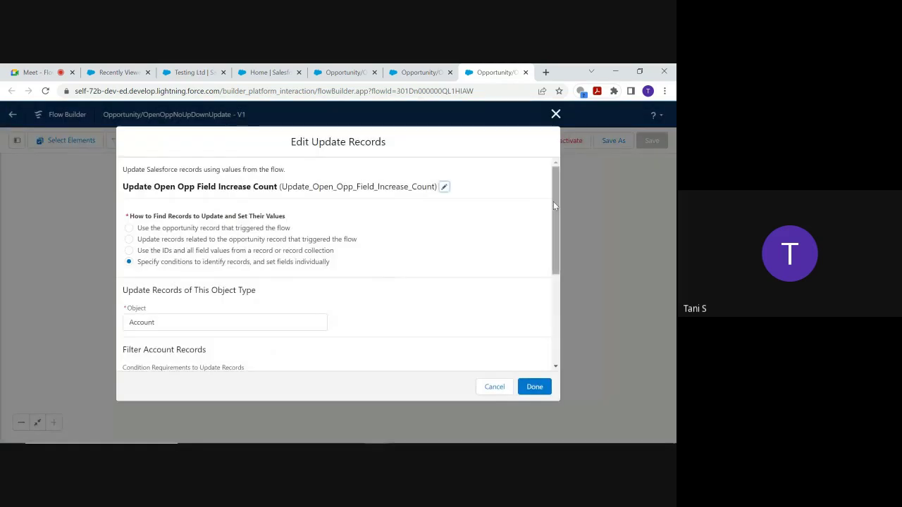
pyautogui.moveTo(554, 202); pyautogui.dragTo(567, 316)
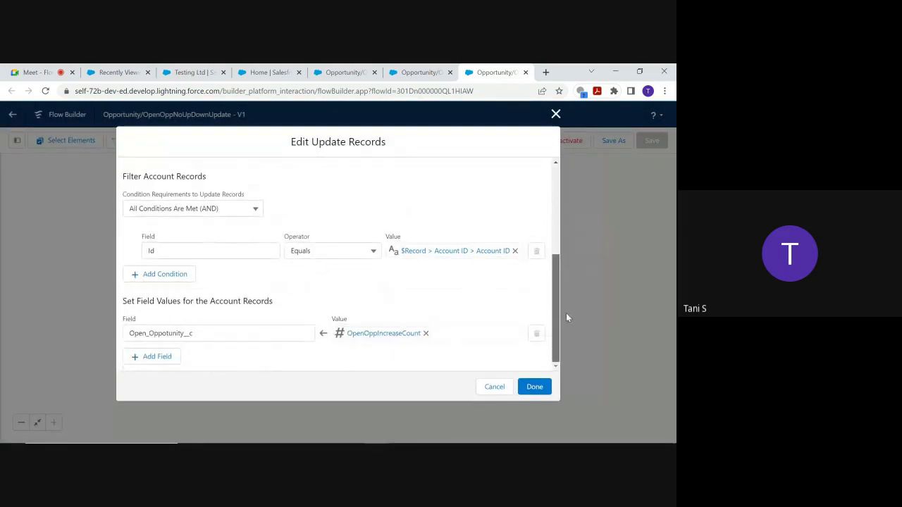
pyautogui.click(159, 274)
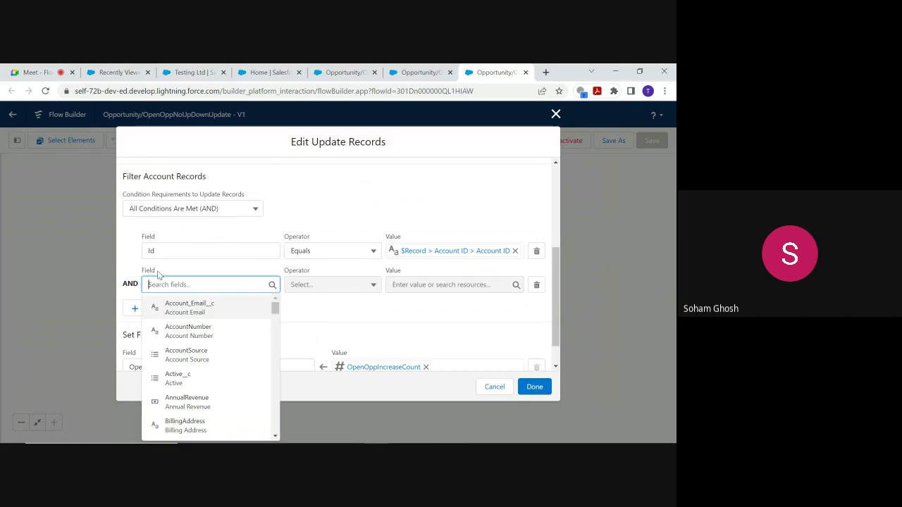
pyautogui.click(535, 286)
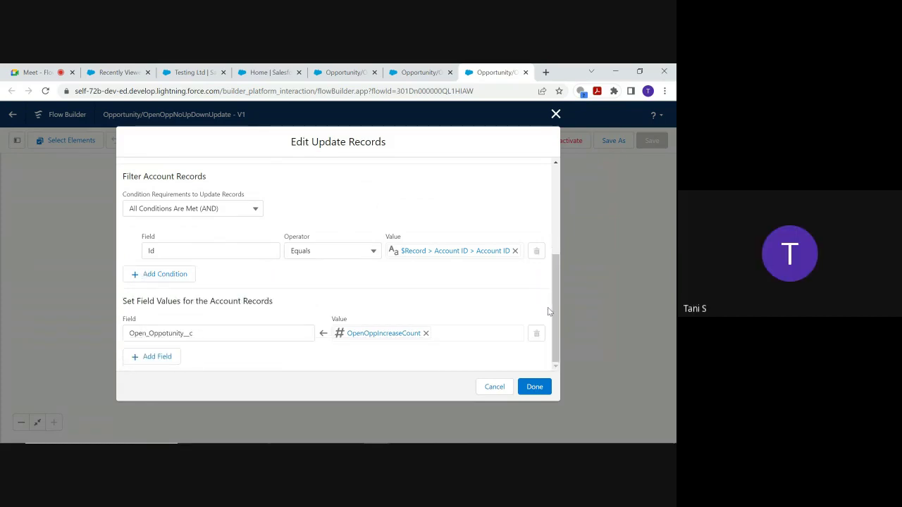
pyautogui.moveTo(551, 299); pyautogui.dragTo(554, 195)
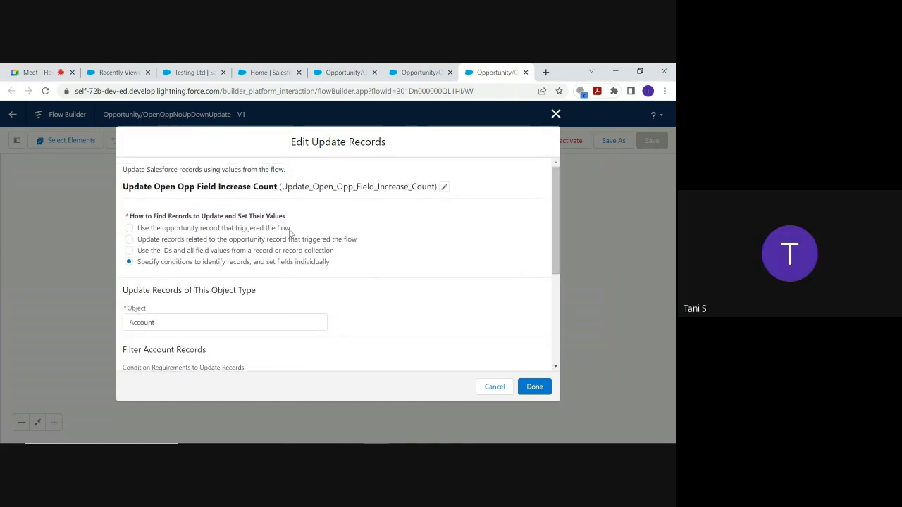
pyautogui.click(556, 115)
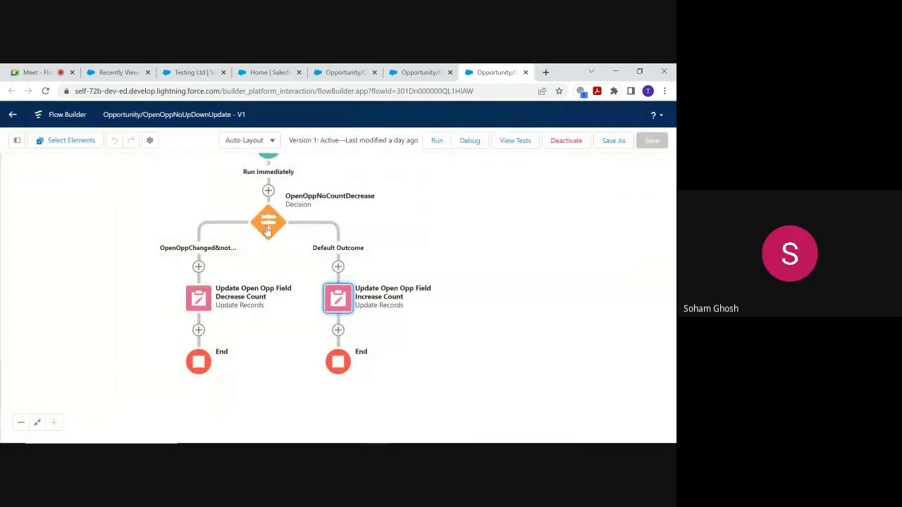
pyautogui.doubleClick(266, 224)
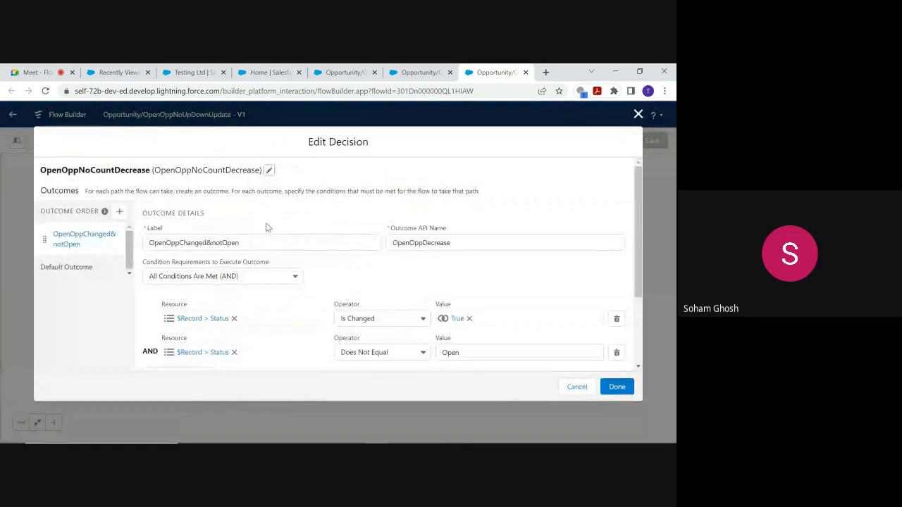
pyautogui.click(638, 114)
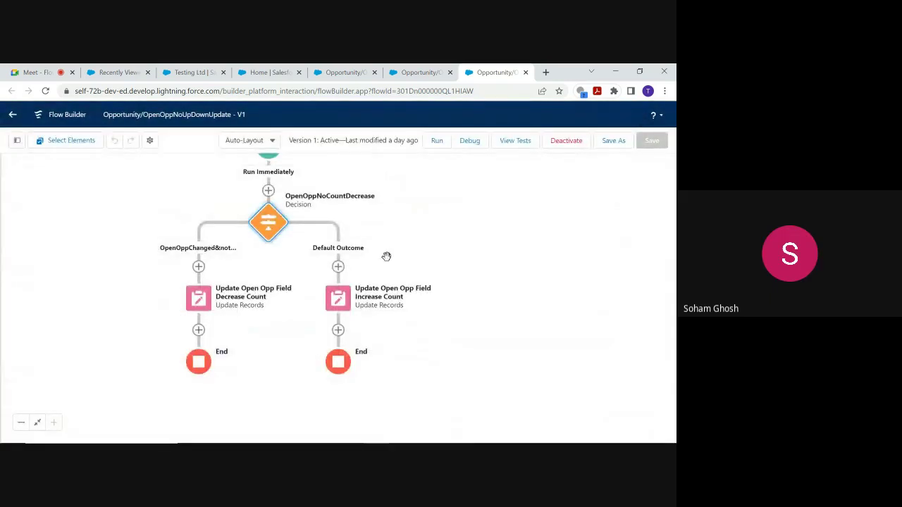
pyautogui.click(338, 267)
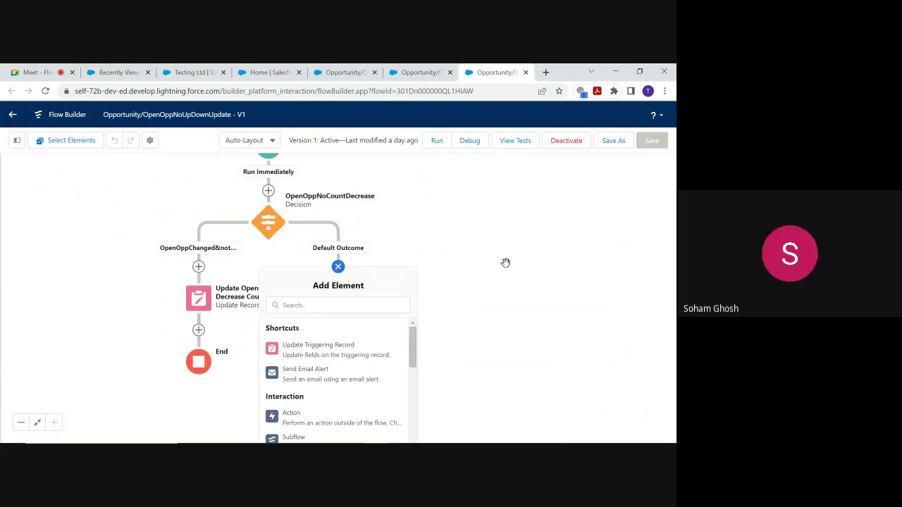
pyautogui.moveTo(451, 237); pyautogui.dragTo(449, 288)
pyautogui.click(356, 259)
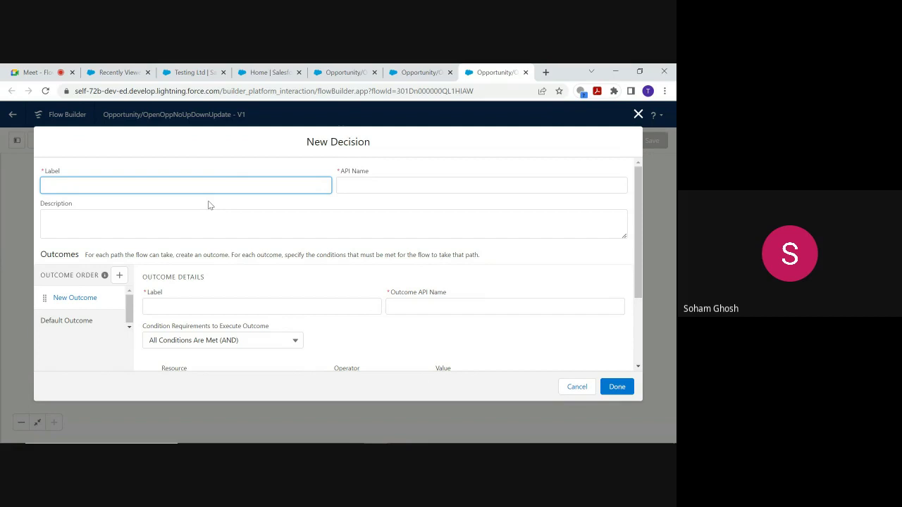
pyautogui.click(638, 114)
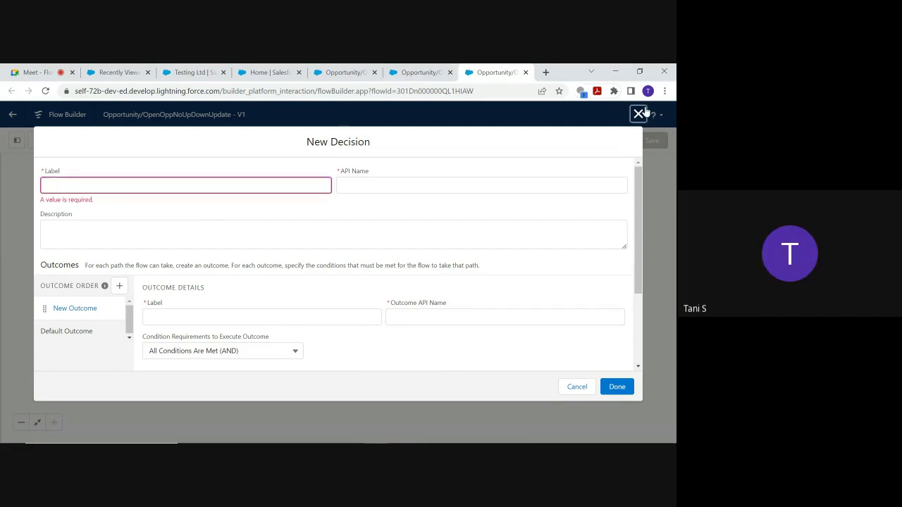
# Step: Add a Decision element on the Default Outcome path before the Increase Count update, labelled "Open Oportunity Count Increase"
pyautogui.moveTo(488, 247); pyautogui.dragTo(481, 312)
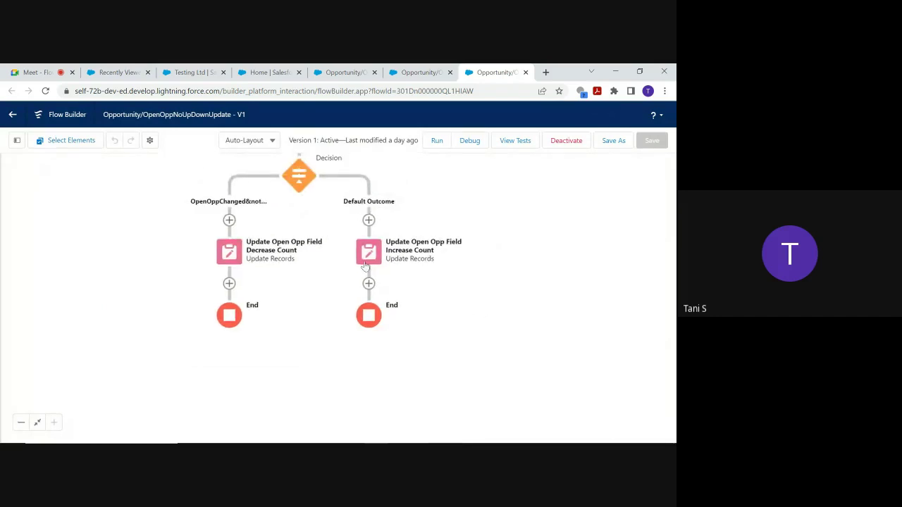
pyautogui.moveTo(438, 193); pyautogui.dragTo(444, 274)
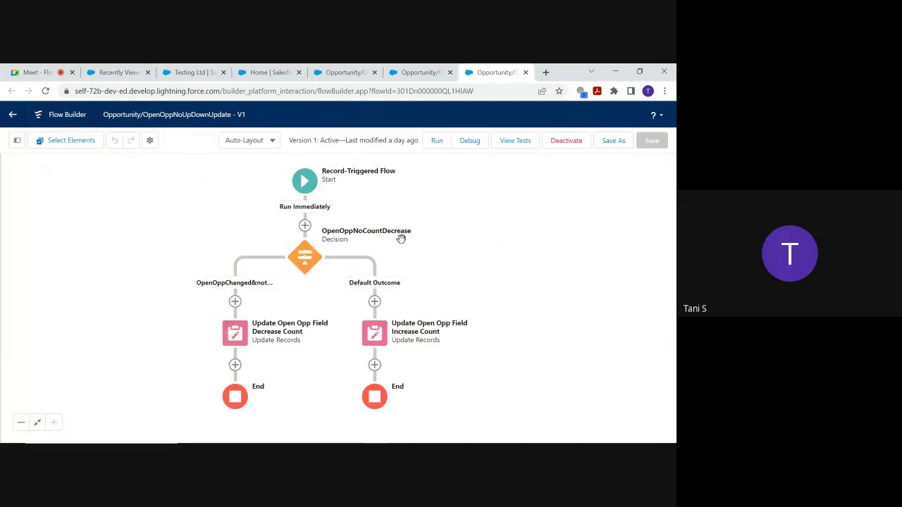
pyautogui.click(374, 301)
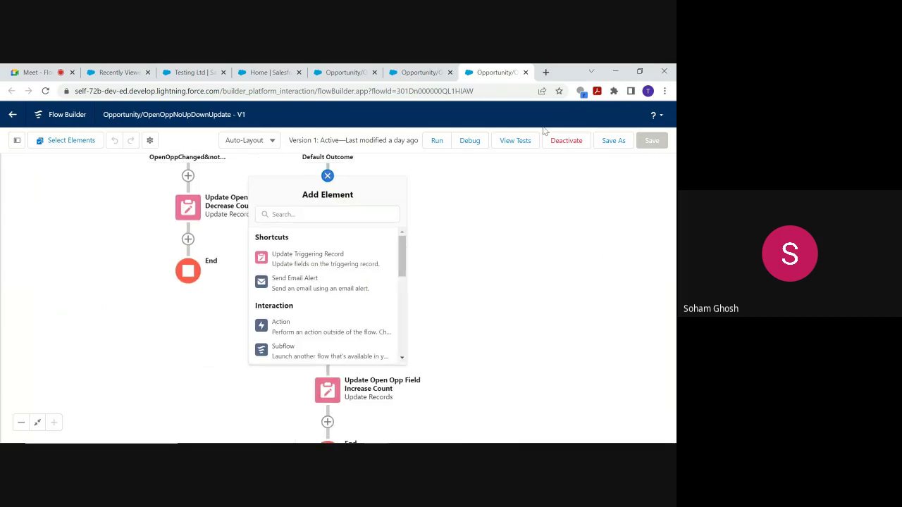
pyautogui.scroll(-1, 405, 272)
pyautogui.scroll(-2, 406, 282)
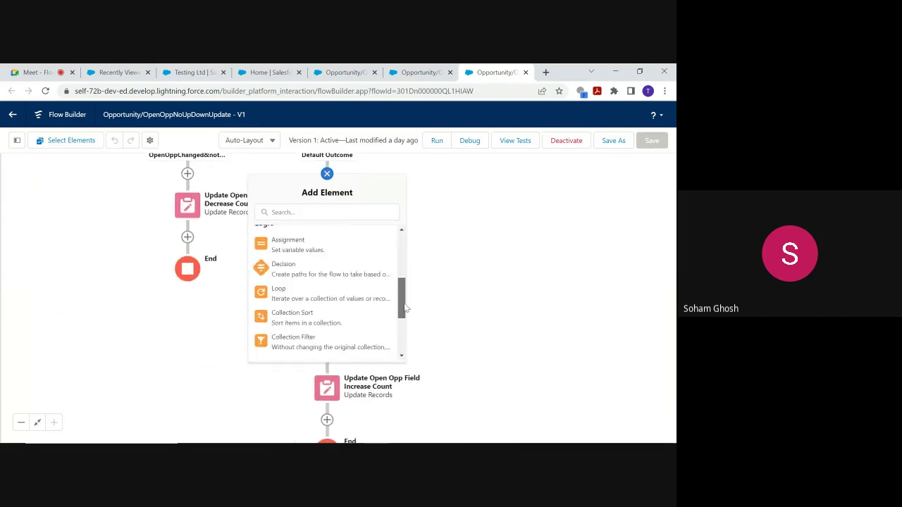
pyautogui.click(305, 273)
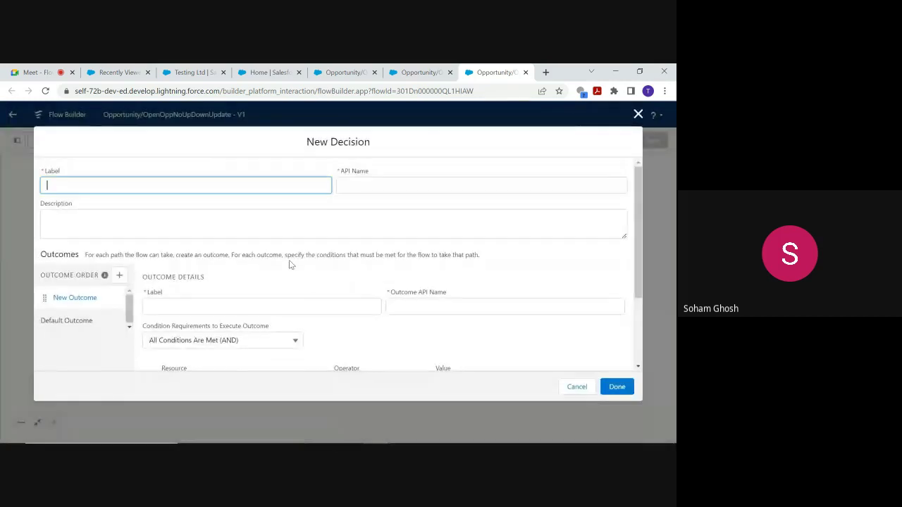
pyautogui.write('openOpp')
pyautogui.press('BackSpace')
pyautogui.press('BackSpace')
pyautogui.press('BackSpace')
pyautogui.write('Op')
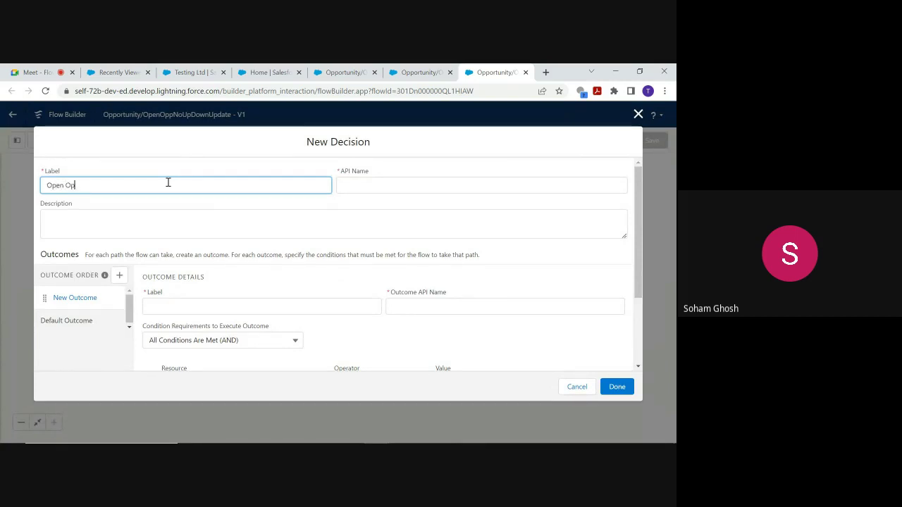
pyautogui.write('ortunity ')
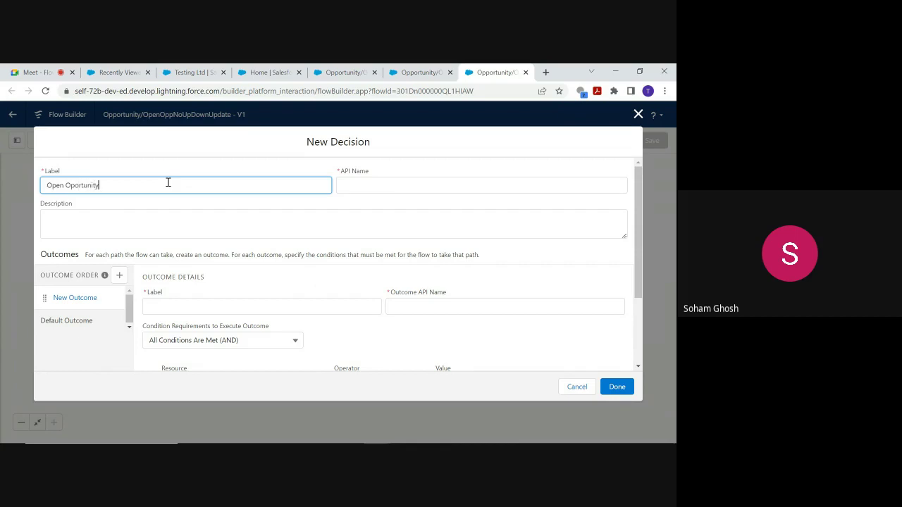
pyautogui.write('Count (Increase')
pyautogui.click(376, 184)
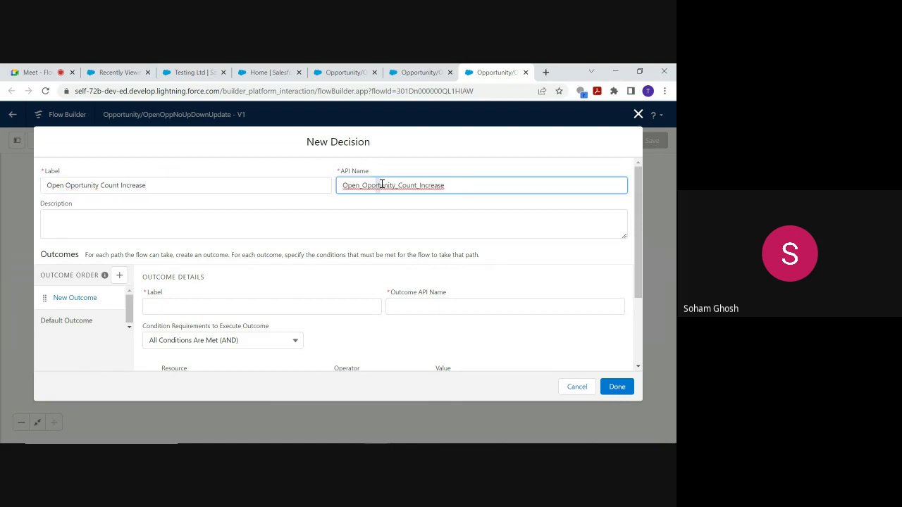
# Step: Label the new decision's first outcome "Is Opp updated with Open"
pyautogui.click(226, 308)
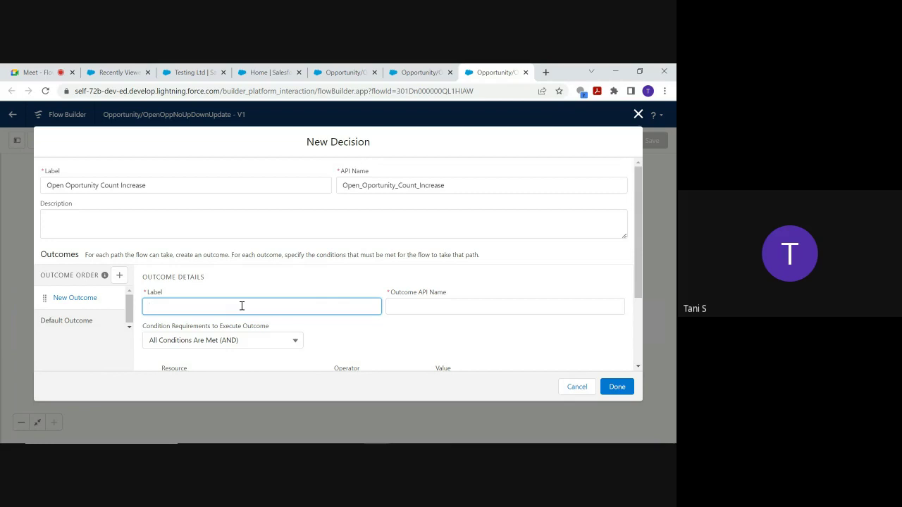
pyautogui.write('S')
pyautogui.press('BackSpace')
pyautogui.write('(')
pyautogui.press('BackSpace')
pyautogui.write('Is Status')
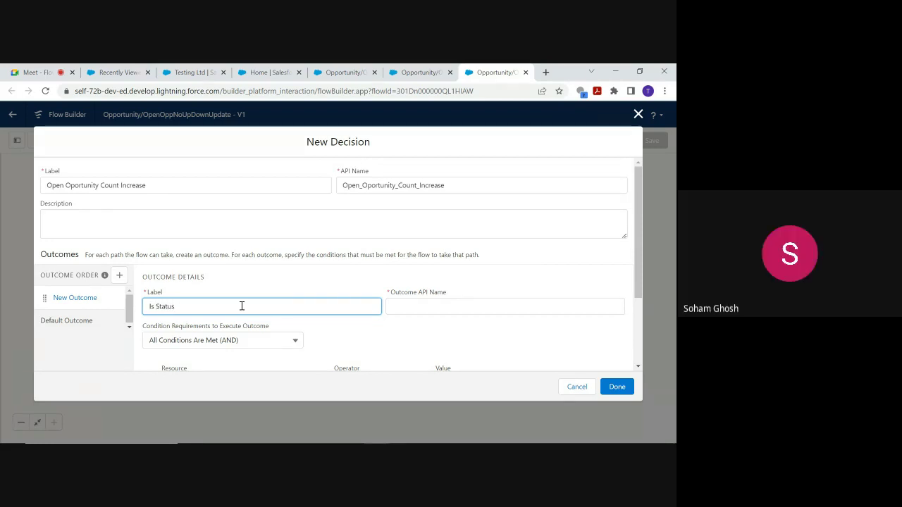
pyautogui.press('BackSpace')
pyautogui.press('BackSpace')
pyautogui.press('BackSpace')
pyautogui.press('BackSpace')
pyautogui.press('BackSpace')
pyautogui.press('BackSpace')
pyautogui.press('BackSpace')
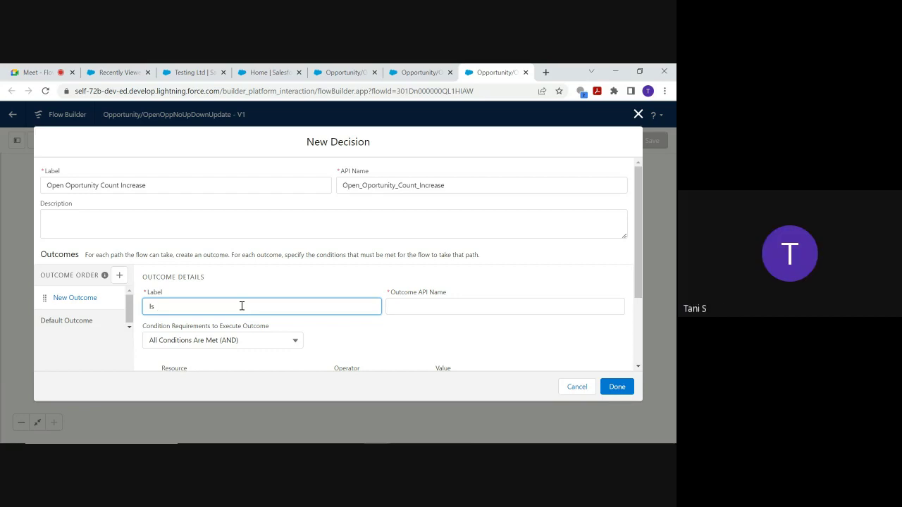
pyautogui.write('Opp')
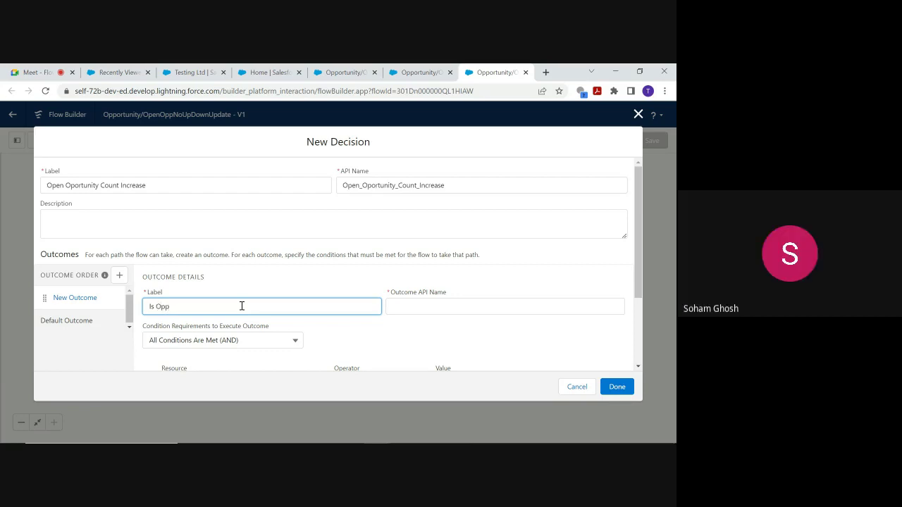
pyautogui.write(' created')
pyautogui.write(' with')
pyautogui.write(' Open')
pyautogui.press('Left')
pyautogui.press('Left')
pyautogui.press('BackSpace')
pyautogui.press('BackSpace')
pyautogui.press('BackSpace')
pyautogui.press('BackSpace')
pyautogui.press('BackSpace')
pyautogui.press('BackSpace')
pyautogui.press('BackSpace')
pyautogui.press('BackSpace')
pyautogui.write('updated')
pyautogui.moveTo(637, 242); pyautogui.dragTo(639, 288)
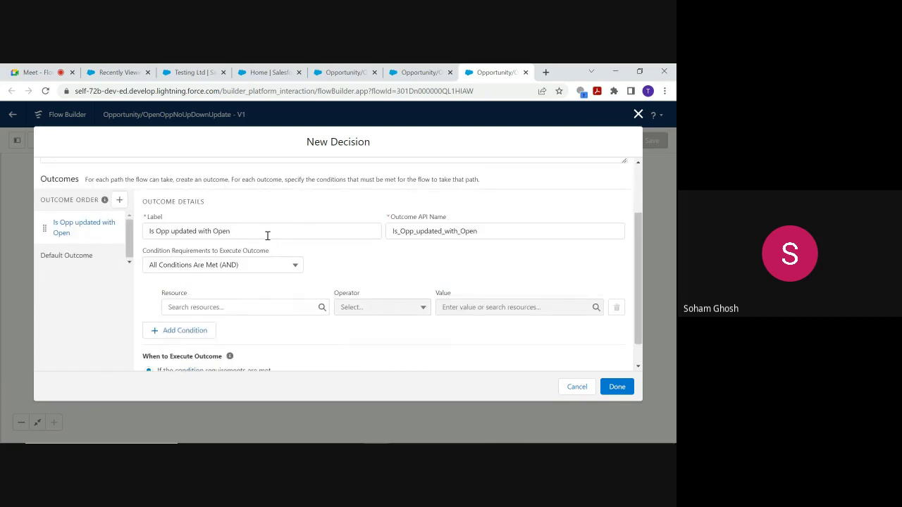
pyautogui.click(237, 307)
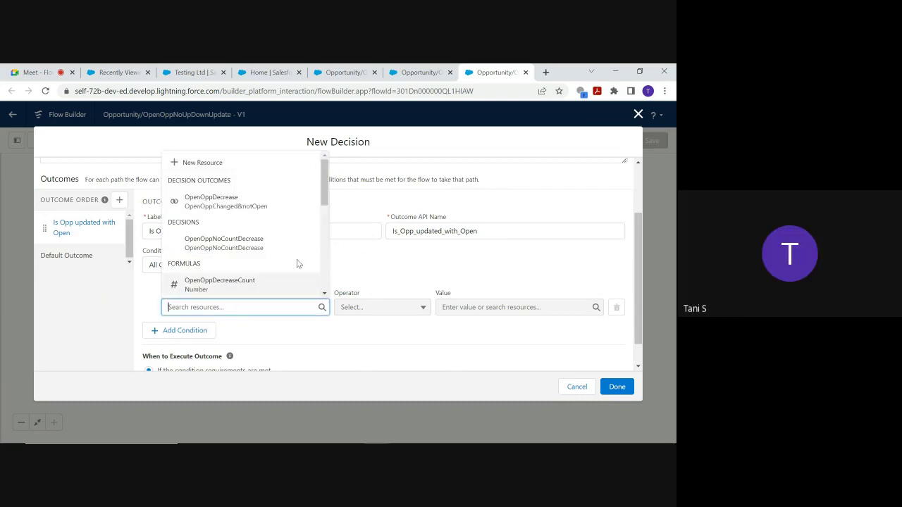
pyautogui.click(327, 189)
pyautogui.moveTo(329, 190); pyautogui.dragTo(330, 272)
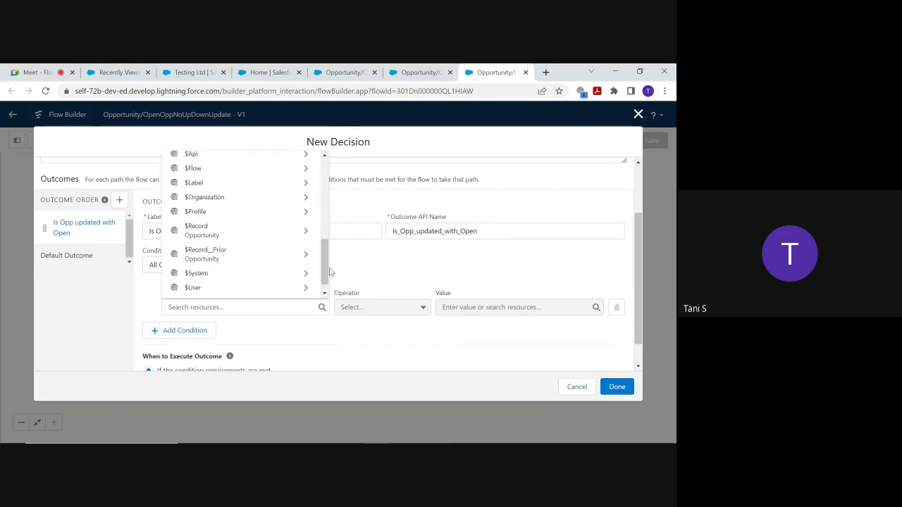
pyautogui.click(307, 230)
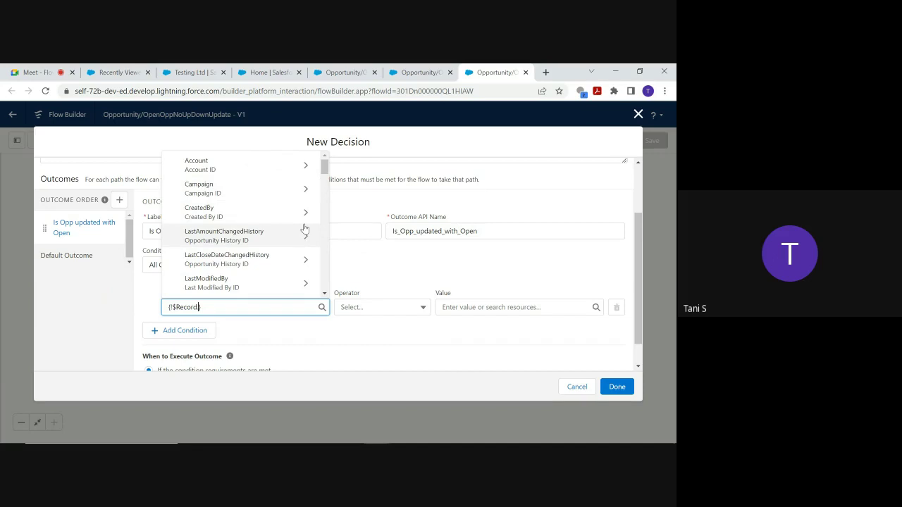
pyautogui.write('opp')
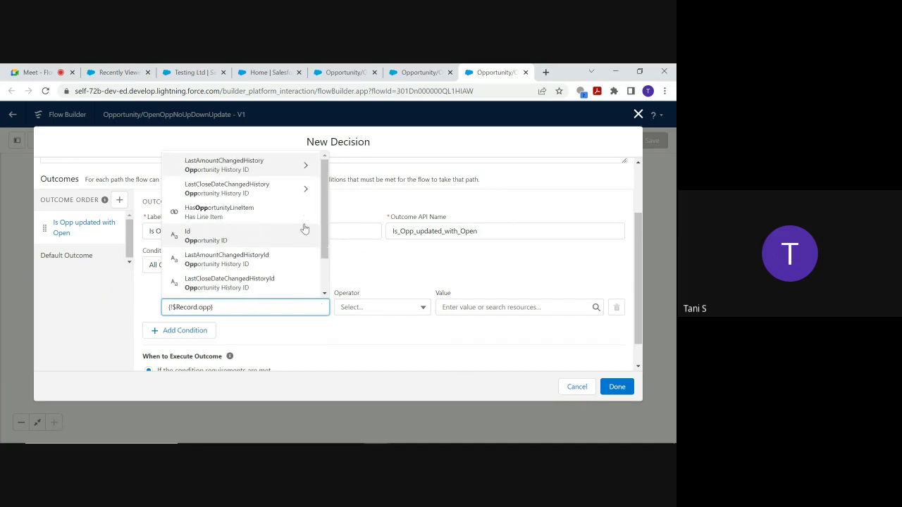
pyautogui.click(345, 193)
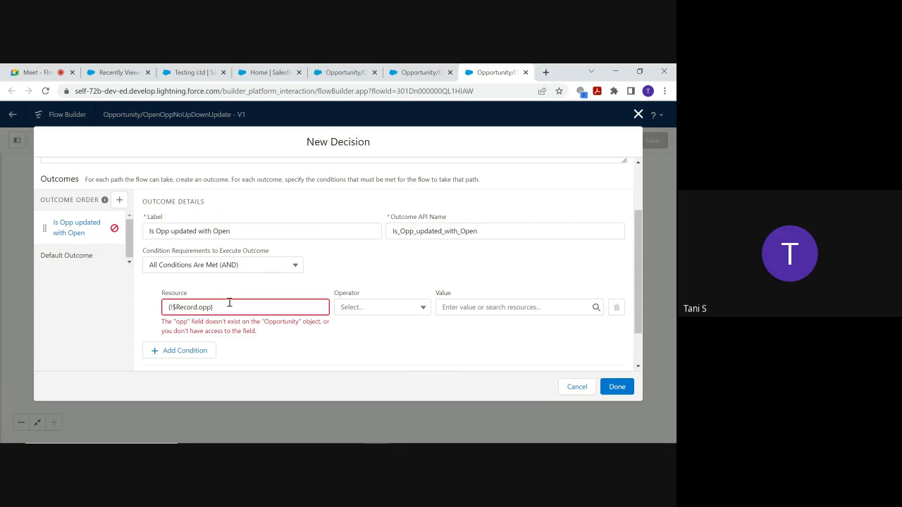
pyautogui.moveTo(227, 304); pyautogui.dragTo(143, 316)
pyautogui.click(140, 317)
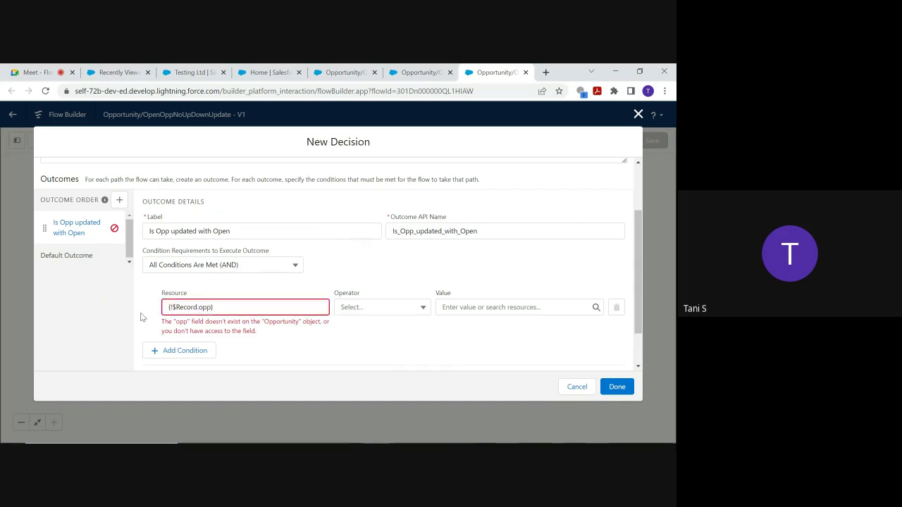
pyautogui.click(235, 305)
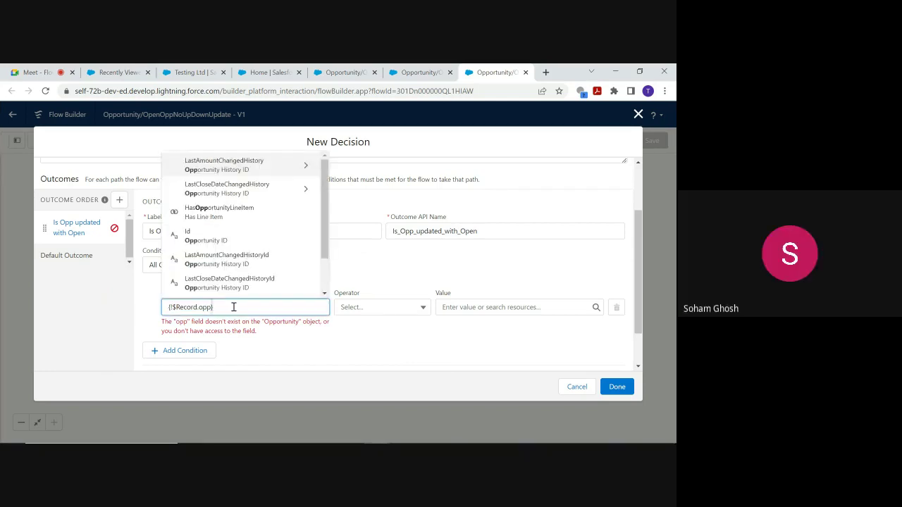
pyautogui.moveTo(235, 306); pyautogui.dragTo(155, 312)
pyautogui.press('BackSpace')
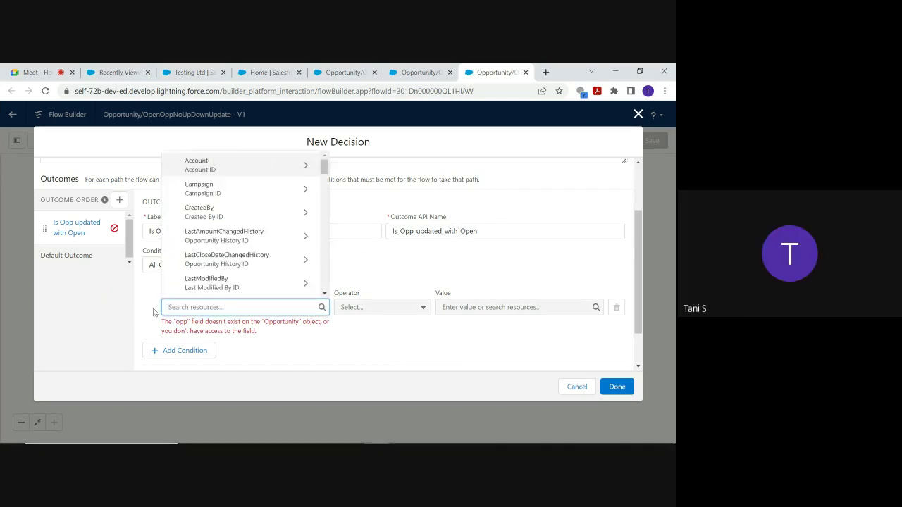
pyautogui.click(397, 268)
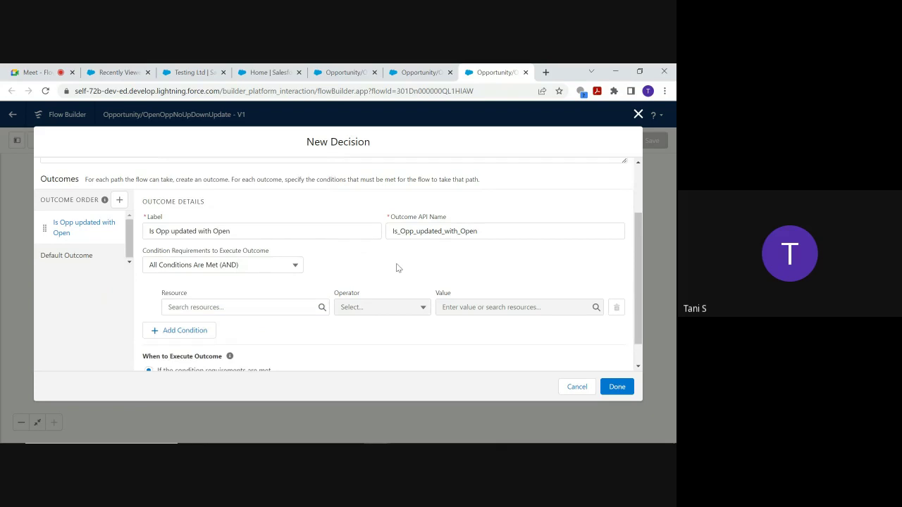
pyautogui.moveTo(397, 268); pyautogui.dragTo(204, 266)
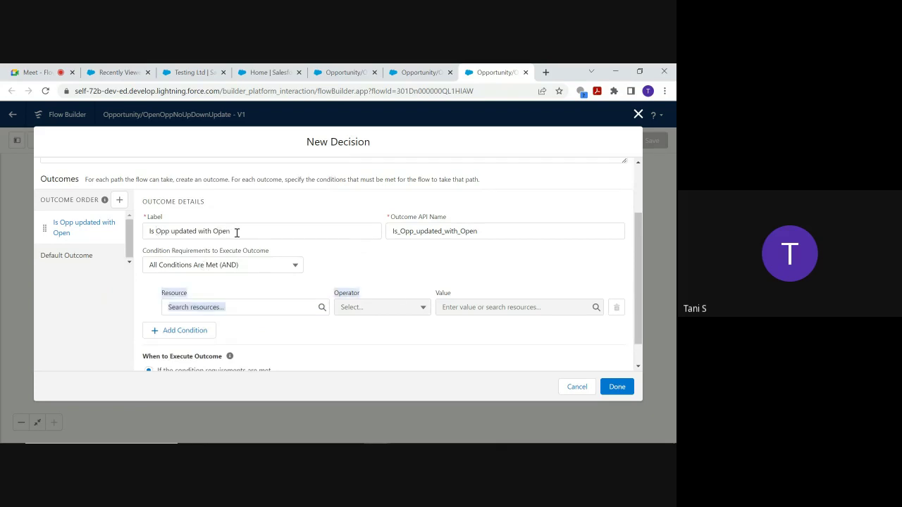
pyautogui.click(289, 254)
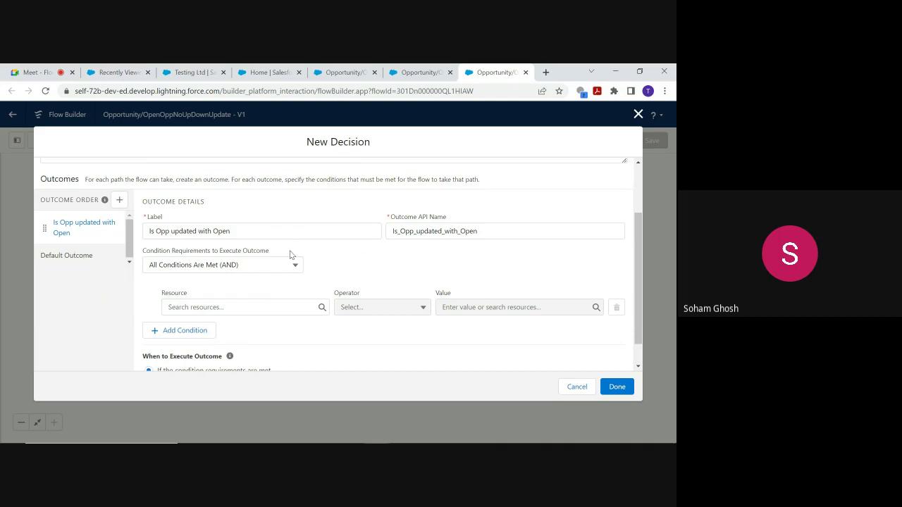
# Step: Relabel the new decision's first outcome as "Is Status not changed"
pyautogui.moveTo(233, 231); pyautogui.dragTo(158, 231)
pyautogui.press('BackSpace')
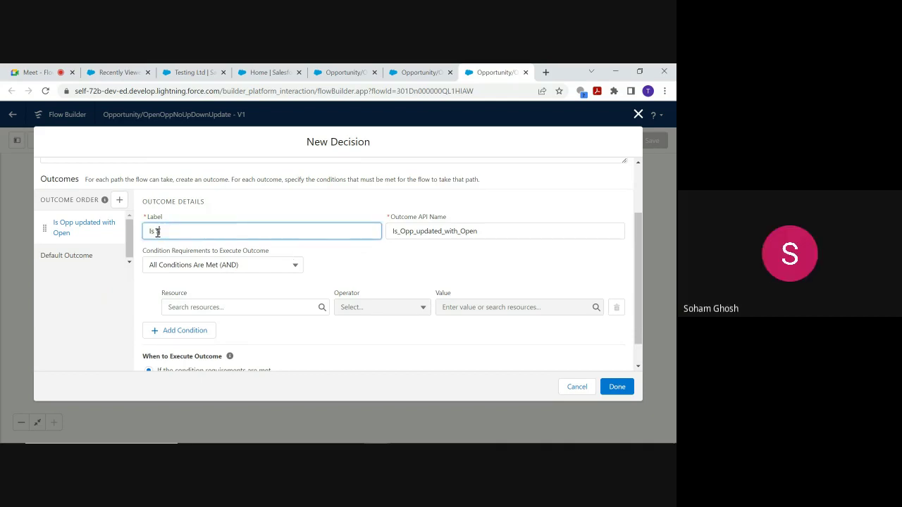
pyautogui.write('Staus')
pyautogui.press('BackSpace')
pyautogui.write('tus')
pyautogui.write(' changed')
pyautogui.press('Left')
pyautogui.press('Left')
pyautogui.press('Left')
pyautogui.press('Left')
pyautogui.write('not')
# Step: Set the outcome's first condition to $Record > Status, operator Is Changed, value False
pyautogui.click(287, 306)
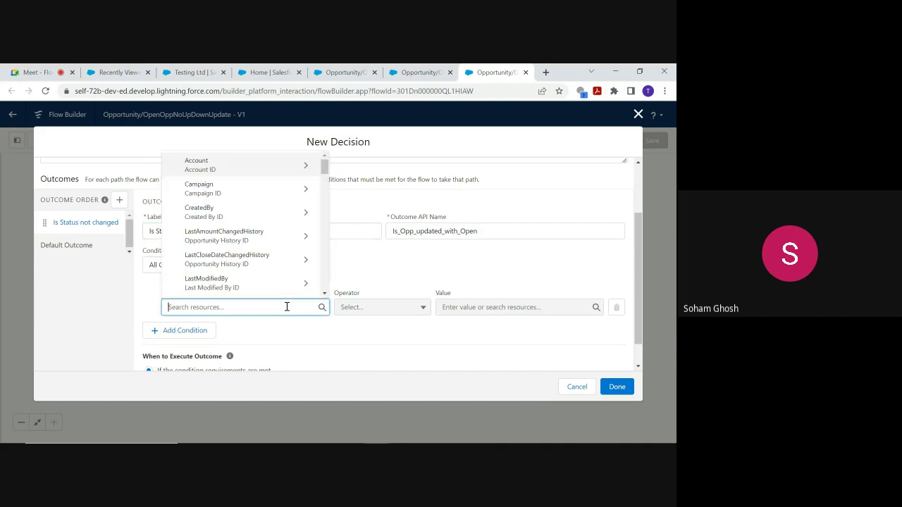
pyautogui.write('Sta')
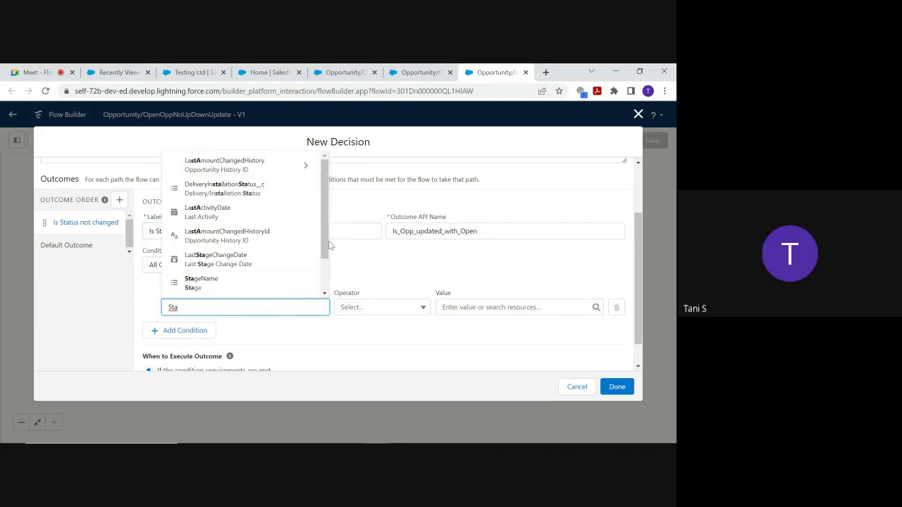
pyautogui.moveTo(327, 246); pyautogui.dragTo(326, 282)
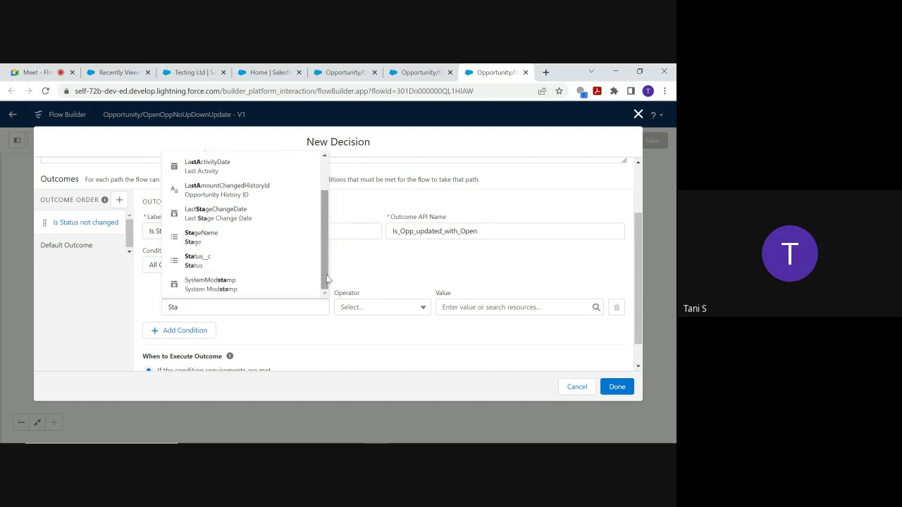
pyautogui.click(251, 266)
pyautogui.click(422, 308)
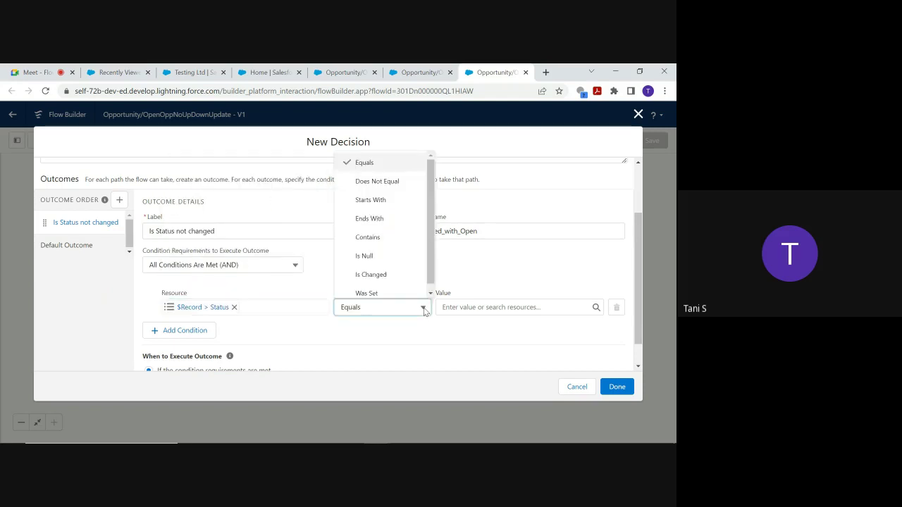
pyautogui.click(407, 278)
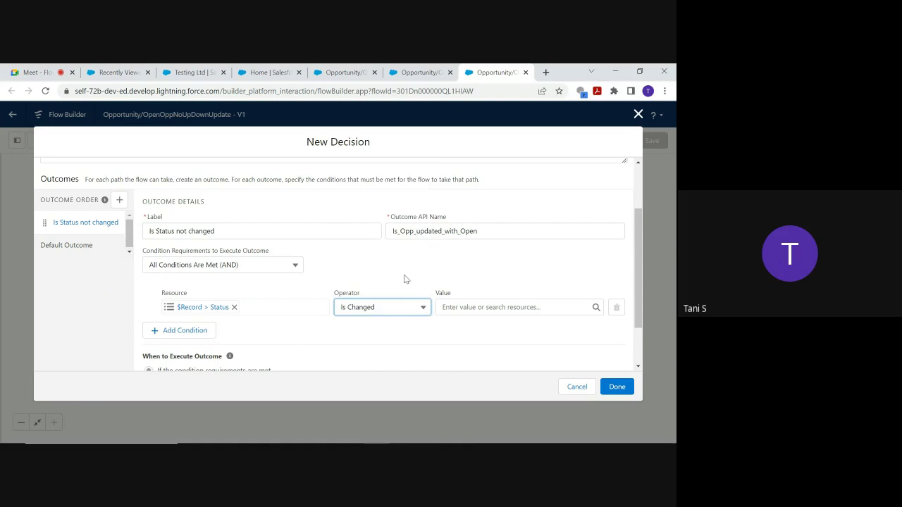
pyautogui.click(484, 307)
pyautogui.write('fa')
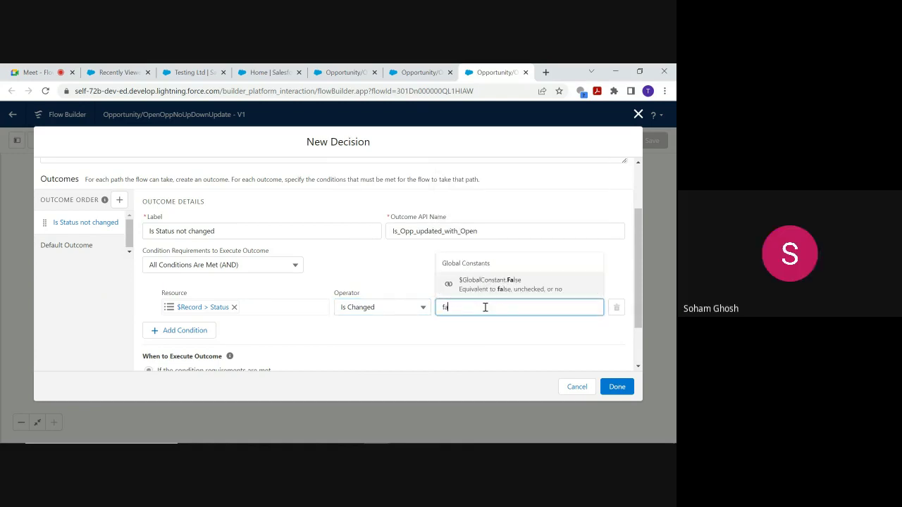
pyautogui.click(495, 290)
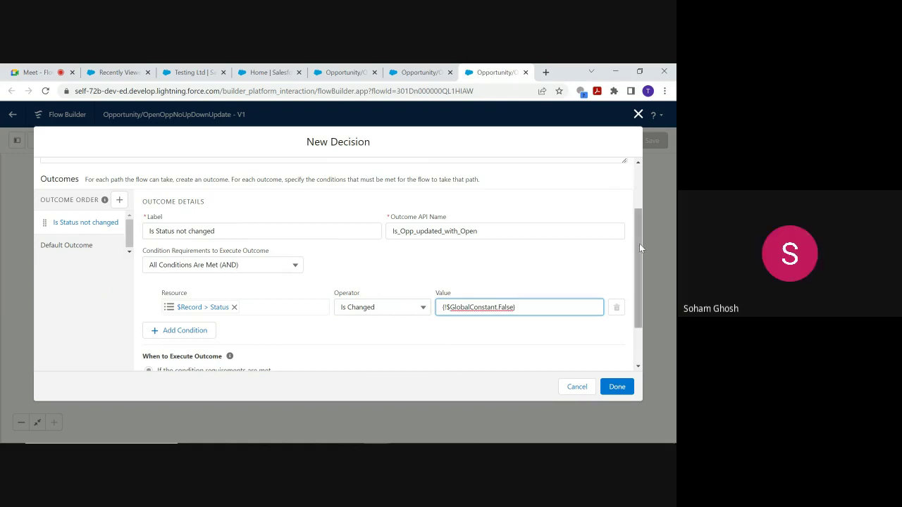
# Step: Add a second condition row to the "Is Status not changed" outcome
pyautogui.moveTo(639, 243); pyautogui.dragTo(643, 266)
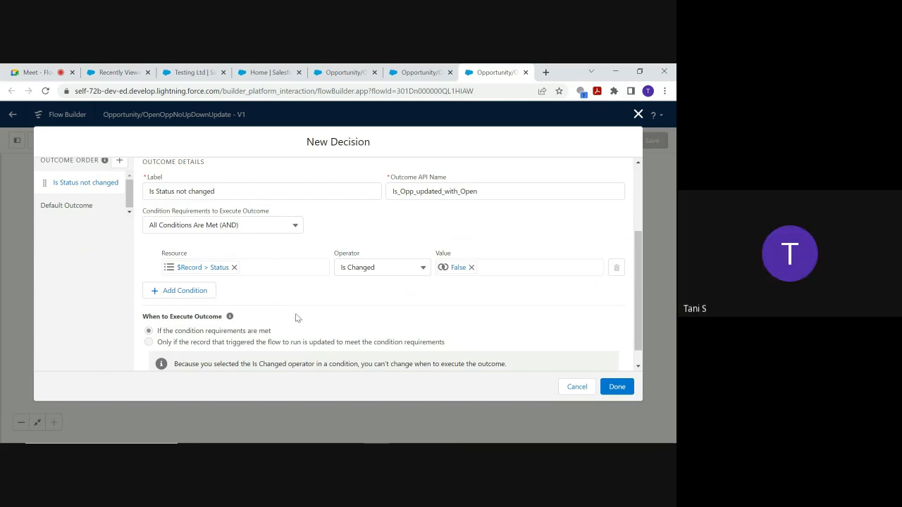
pyautogui.click(187, 290)
pyautogui.click(209, 301)
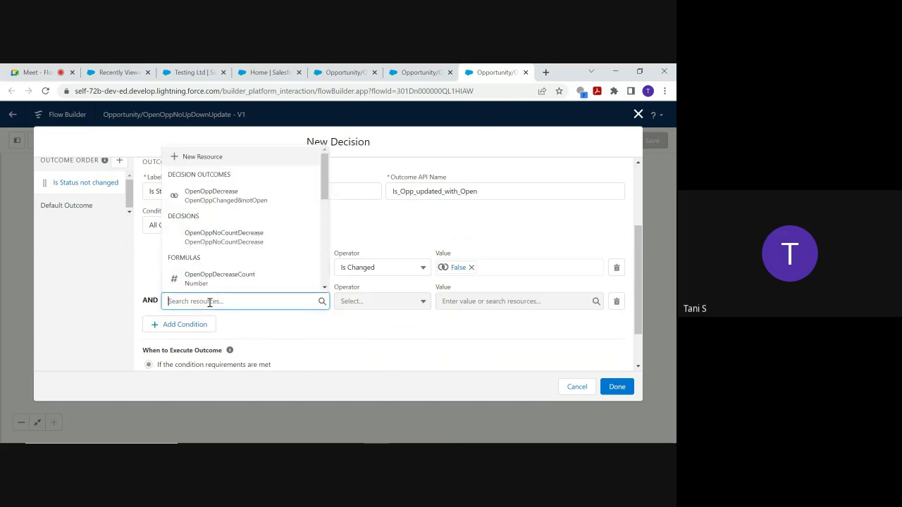
pyautogui.write('stat')
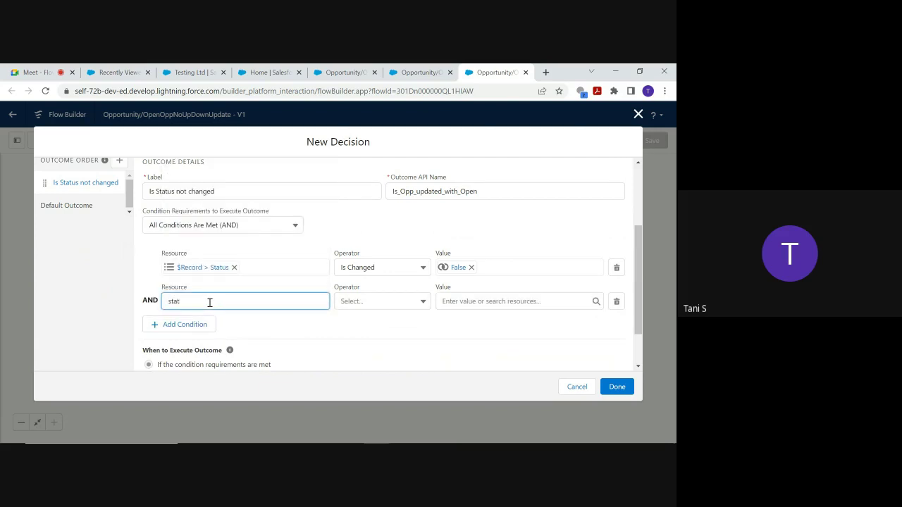
pyautogui.write('u')
pyautogui.press('BackSpace')
pyautogui.press('BackSpace')
pyautogui.press('BackSpace')
pyautogui.press('BackSpace')
pyautogui.press('BackSpace')
pyautogui.write('S')
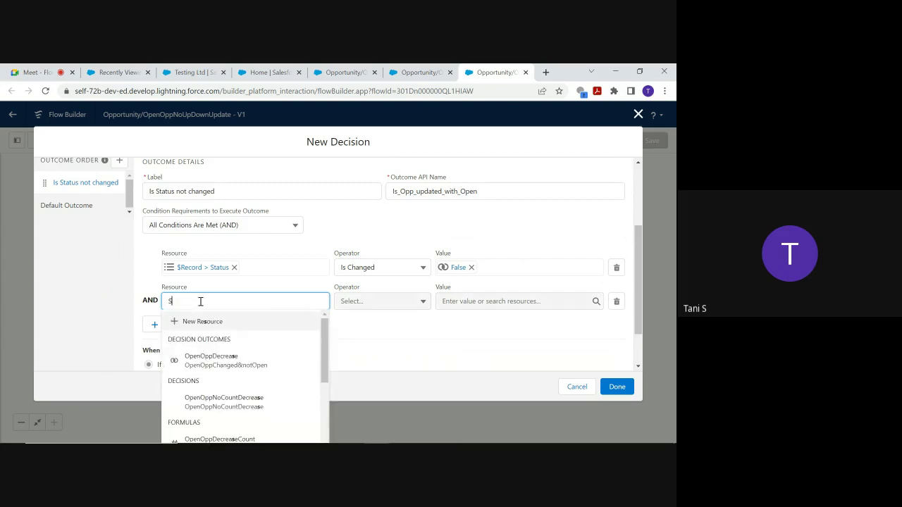
pyautogui.write('tat')
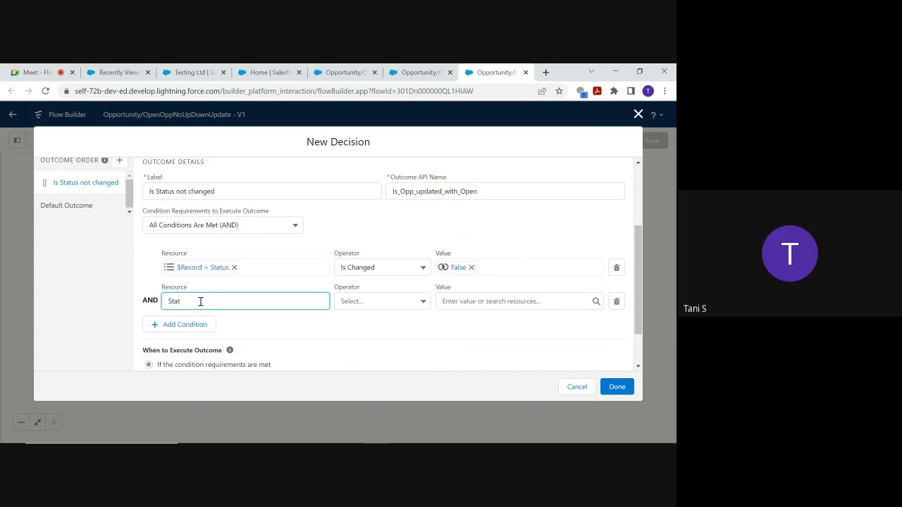
pyautogui.write('us')
pyautogui.moveTo(232, 300); pyautogui.dragTo(164, 300)
pyautogui.press('BackSpace')
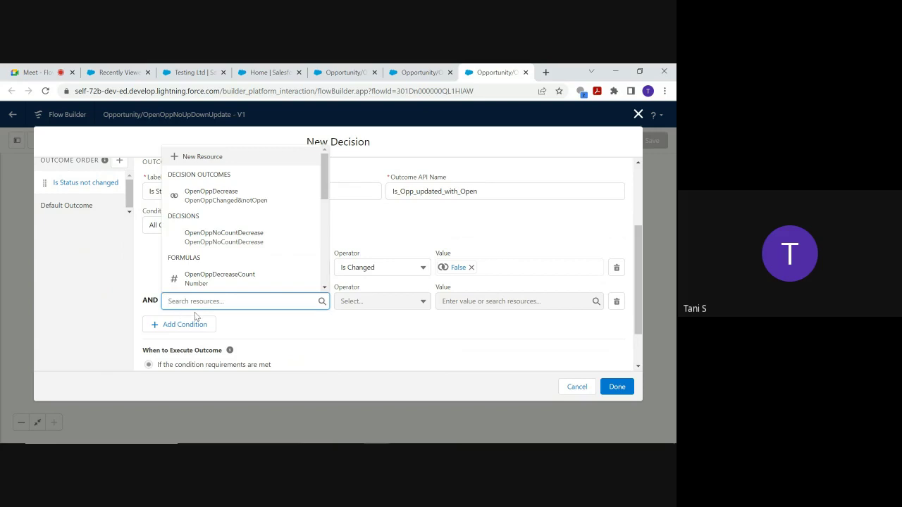
pyautogui.write('stat')
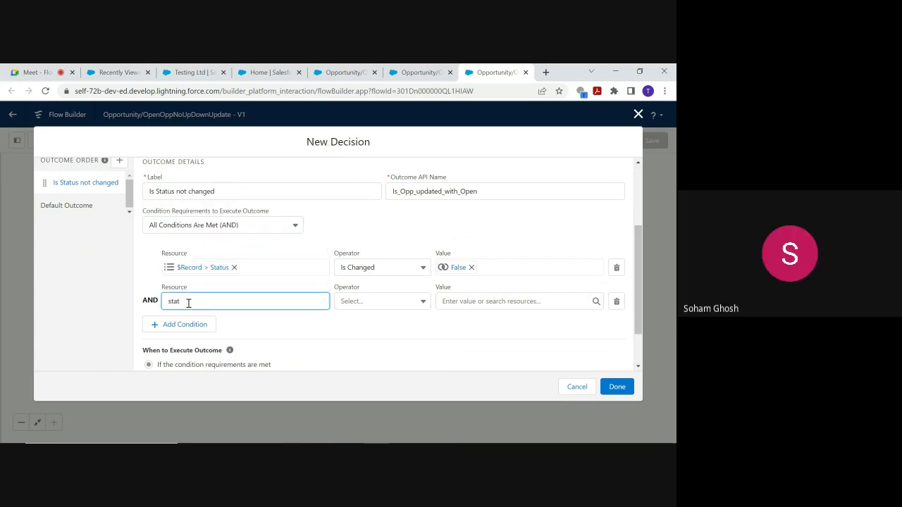
pyautogui.press('BackSpace')
pyautogui.press('BackSpace')
pyautogui.press('BackSpace')
pyautogui.press('BackSpace')
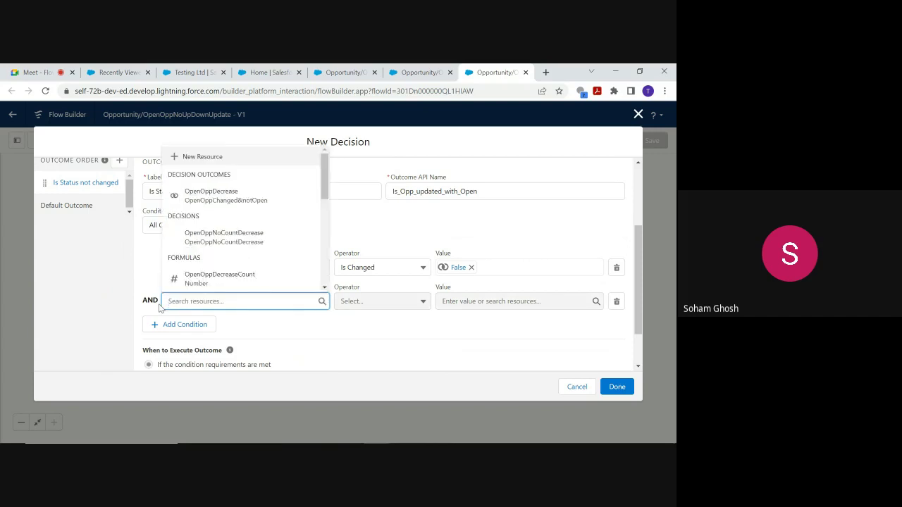
# Step: Set the outcome's second condition to $Record > Status, operator Equals, value Open
pyautogui.moveTo(324, 185); pyautogui.dragTo(325, 281)
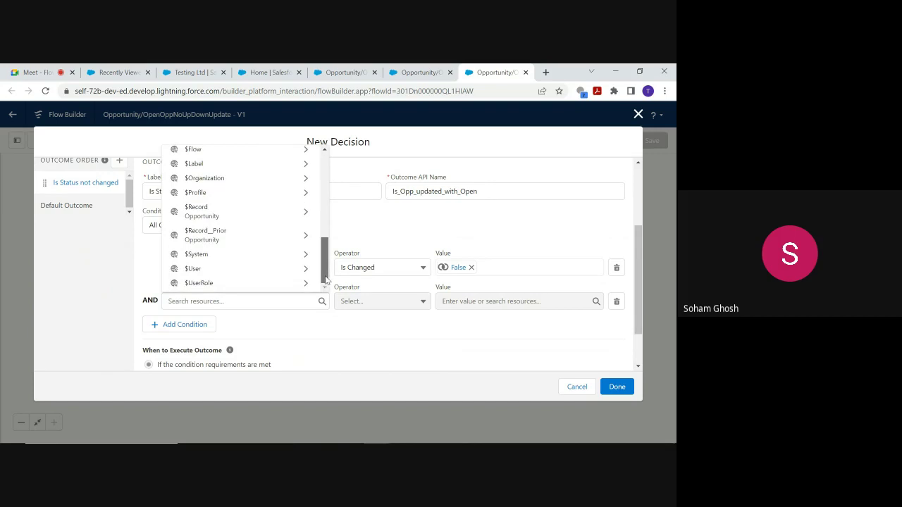
pyautogui.click(303, 215)
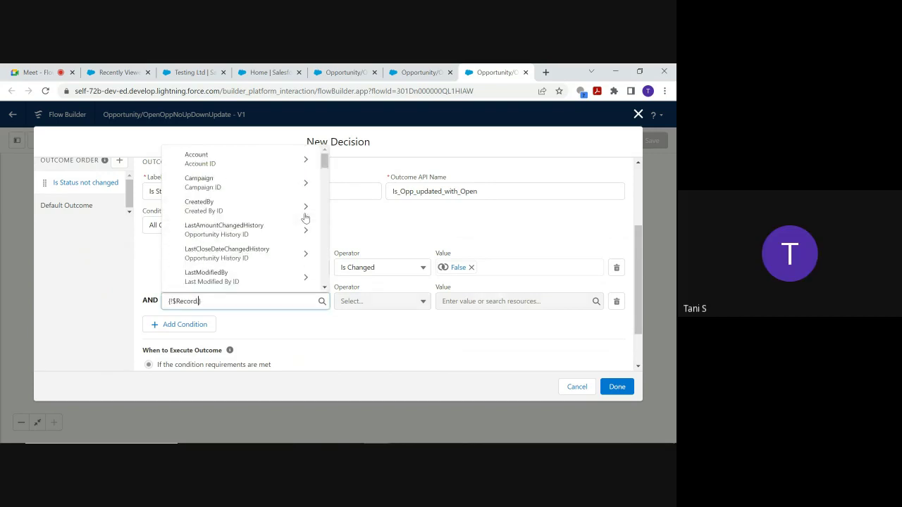
pyautogui.write('sta')
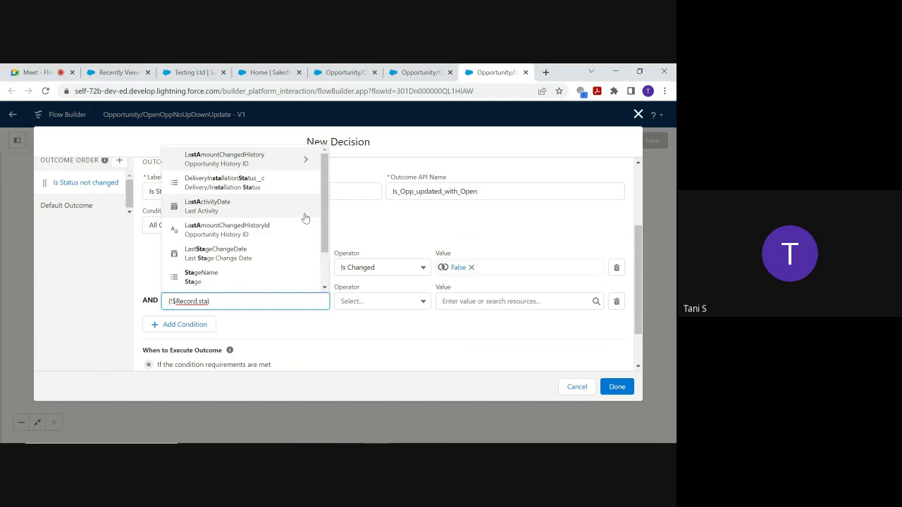
pyautogui.write('t')
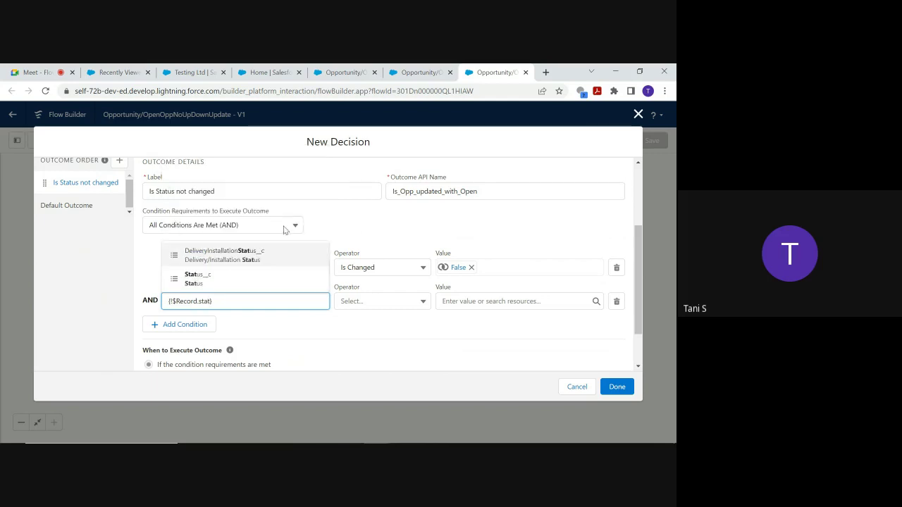
pyautogui.click(215, 281)
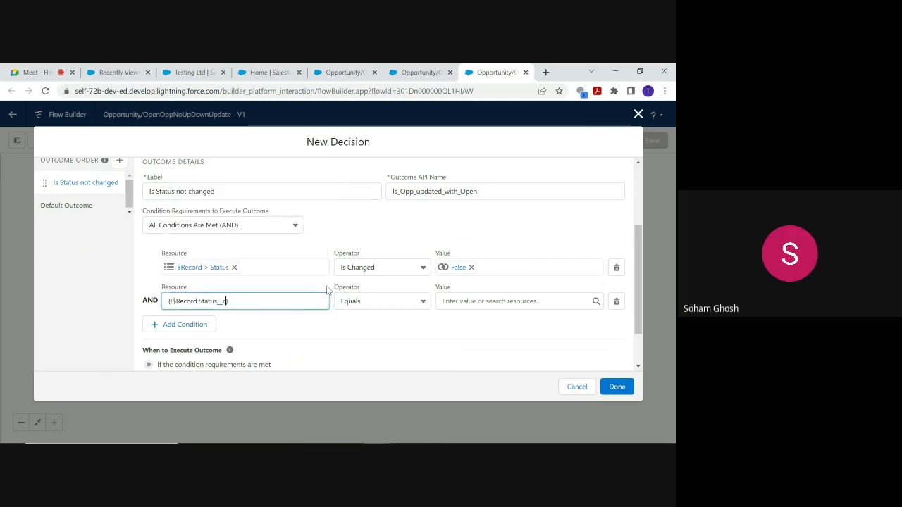
pyautogui.click(455, 301)
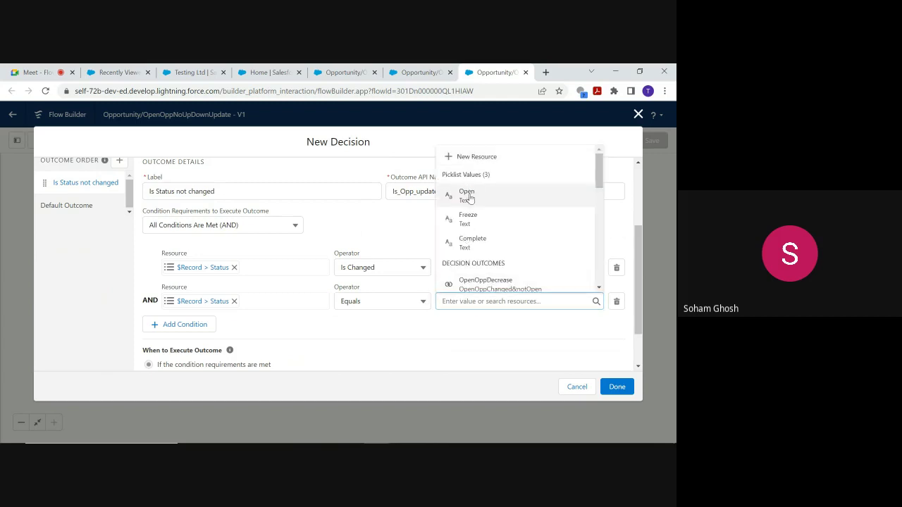
pyautogui.click(468, 193)
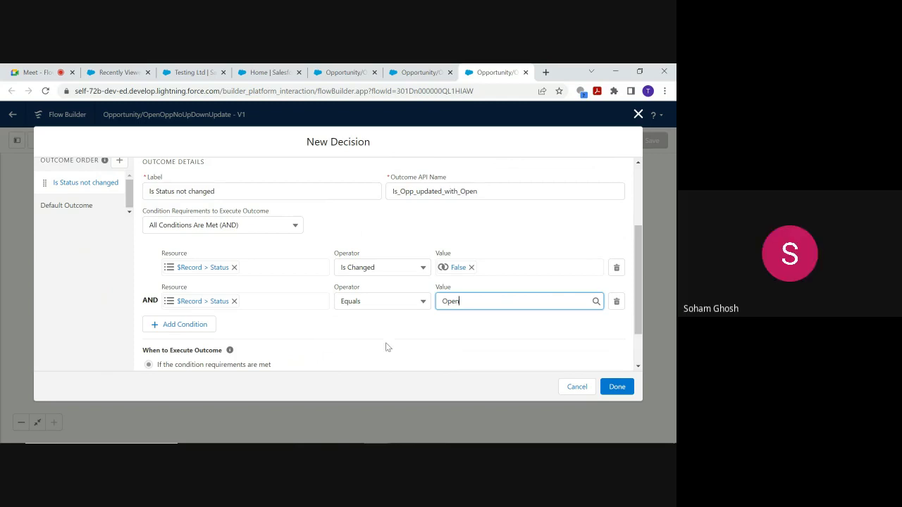
# Step: Confirm the new Open Oportunity Count Increase decision so it is added to the flow
pyautogui.click(619, 389)
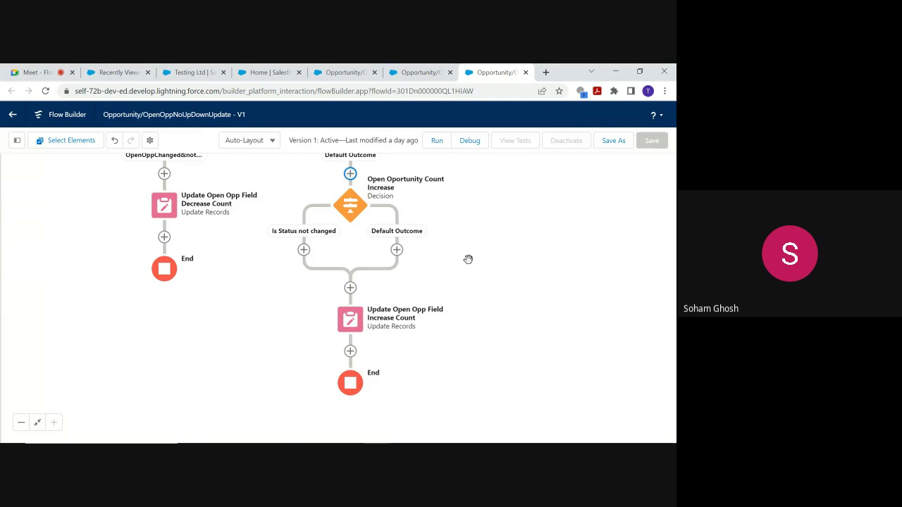
pyautogui.click(360, 329)
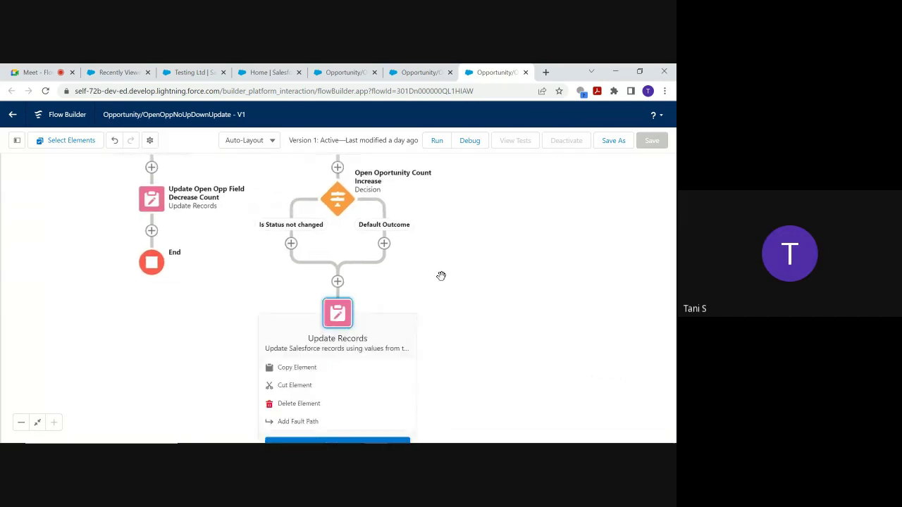
pyautogui.click(422, 296)
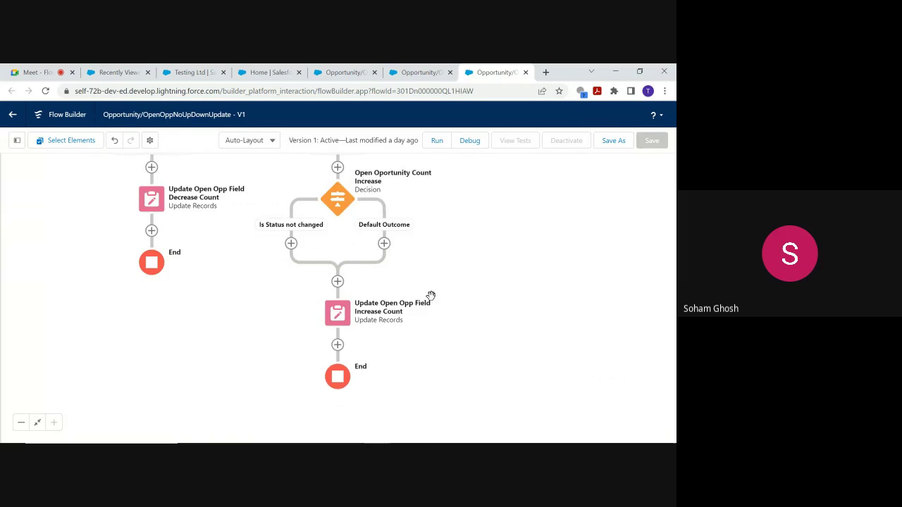
pyautogui.click(338, 281)
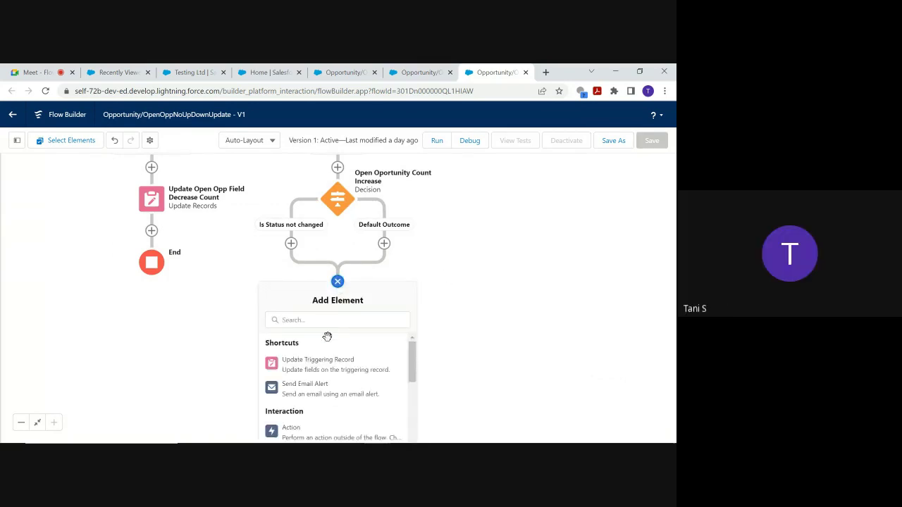
pyautogui.click(412, 282)
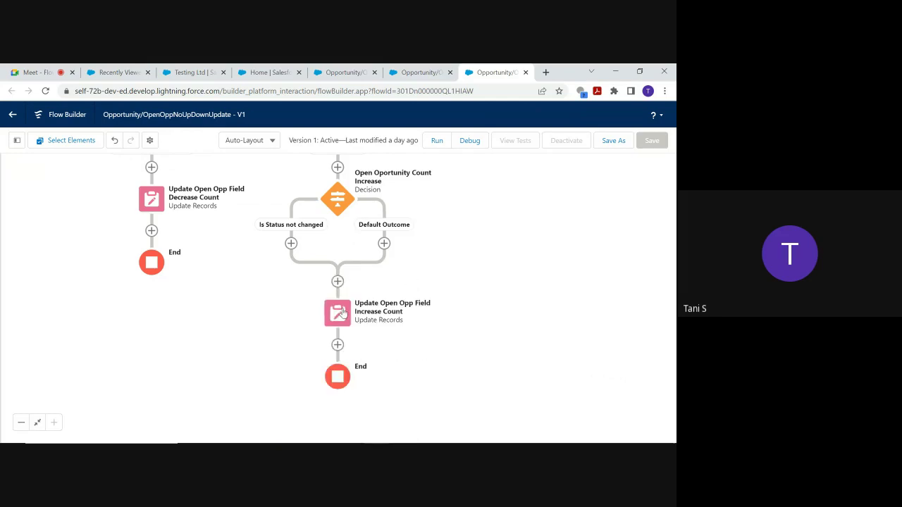
pyautogui.click(338, 313)
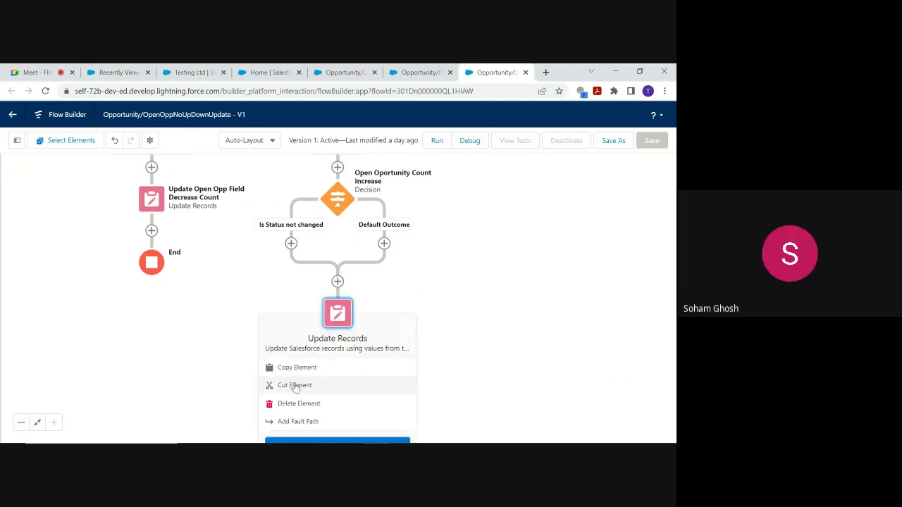
pyautogui.click(440, 290)
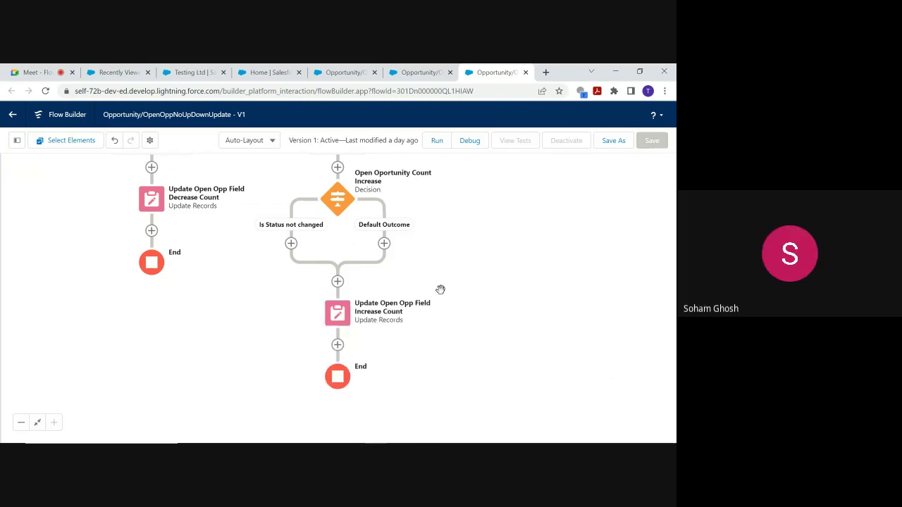
pyautogui.moveTo(455, 261); pyautogui.dragTo(447, 343)
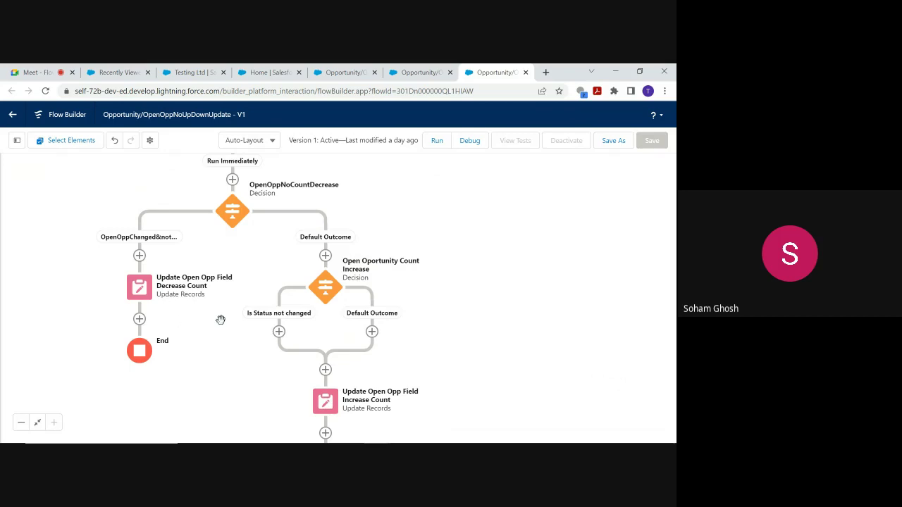
pyautogui.click(346, 72)
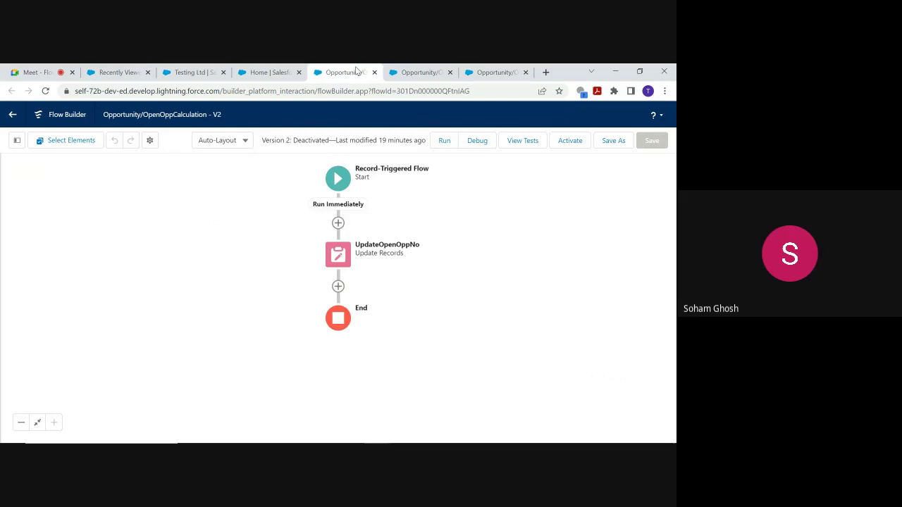
pyautogui.click(417, 71)
pyautogui.click(493, 72)
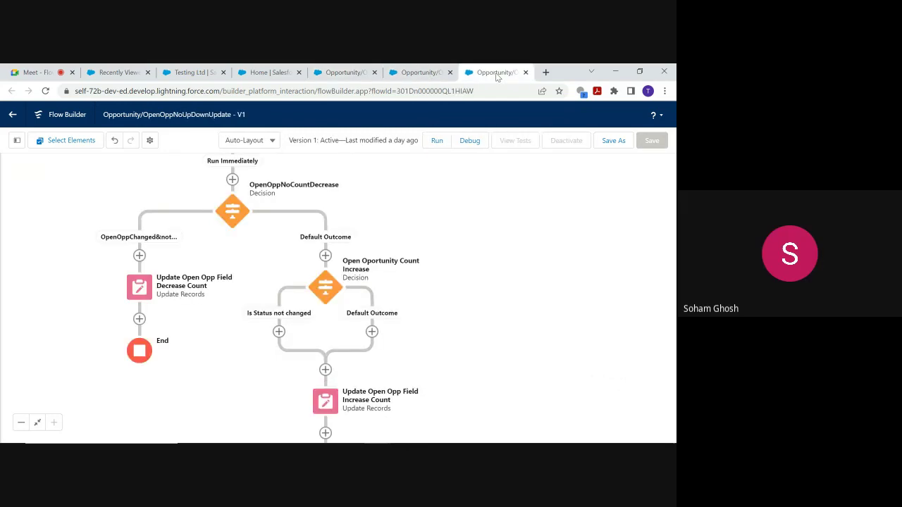
# Step: Review the outcome conditions of the OpenOppNoCountDecrease decision and close it without changes
pyautogui.moveTo(415, 218); pyautogui.dragTo(425, 283)
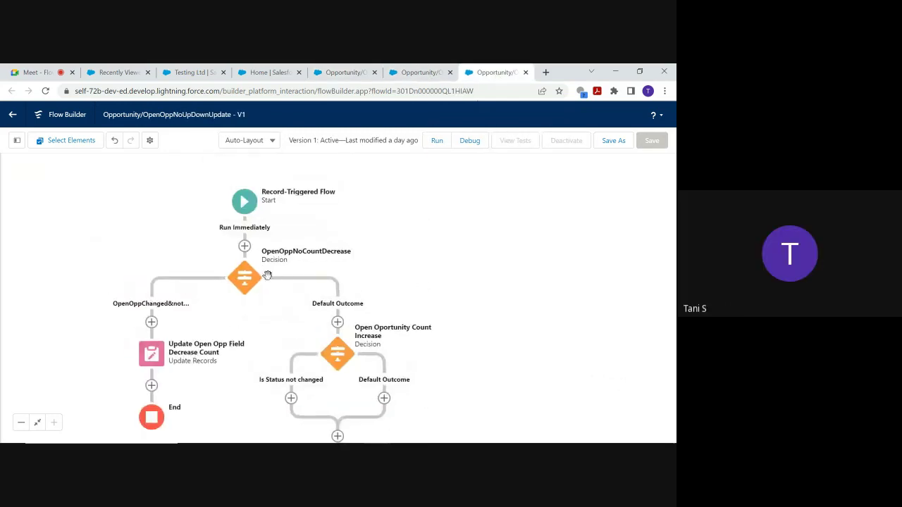
pyautogui.doubleClick(251, 280)
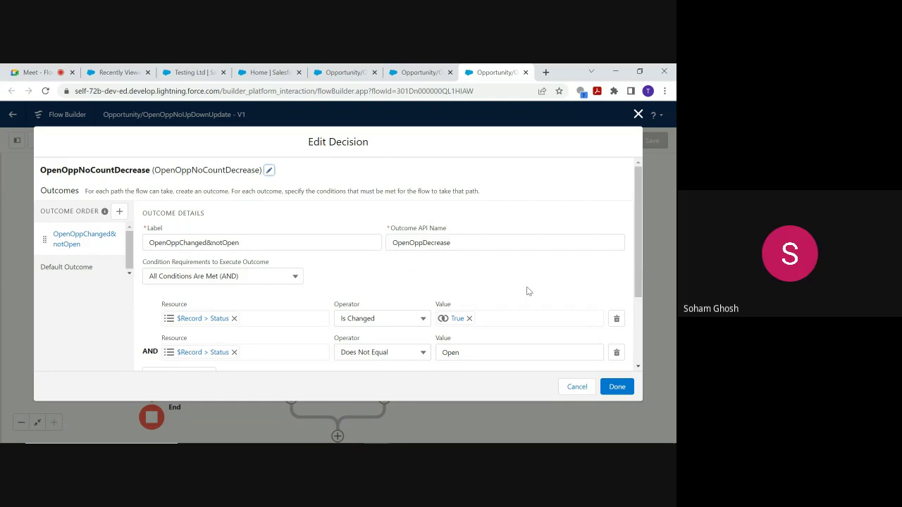
pyautogui.click(577, 388)
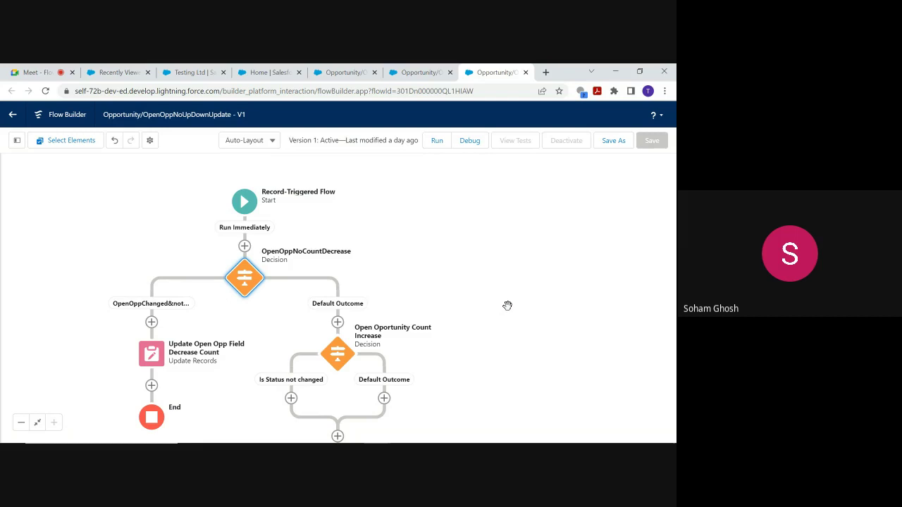
pyautogui.moveTo(507, 305); pyautogui.dragTo(484, 257)
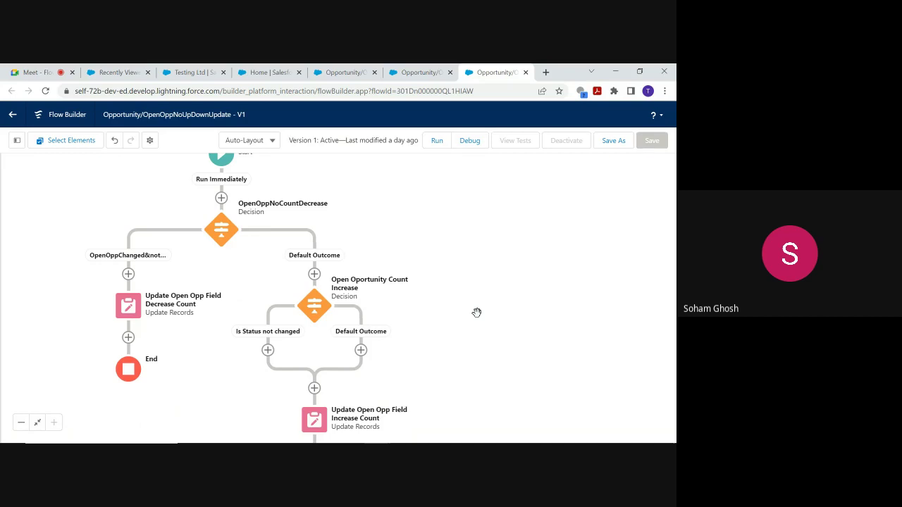
pyautogui.click(361, 351)
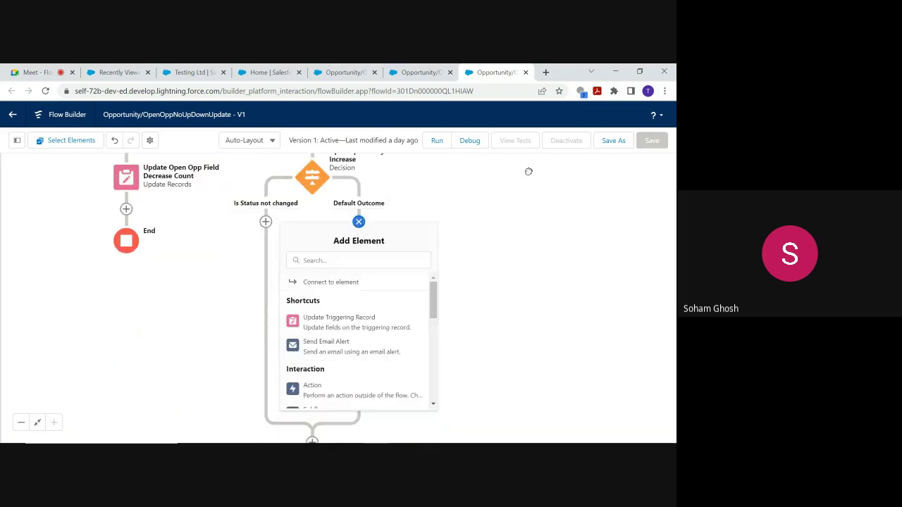
pyautogui.click(415, 226)
pyautogui.click(359, 223)
pyautogui.moveTo(433, 300); pyautogui.dragTo(435, 343)
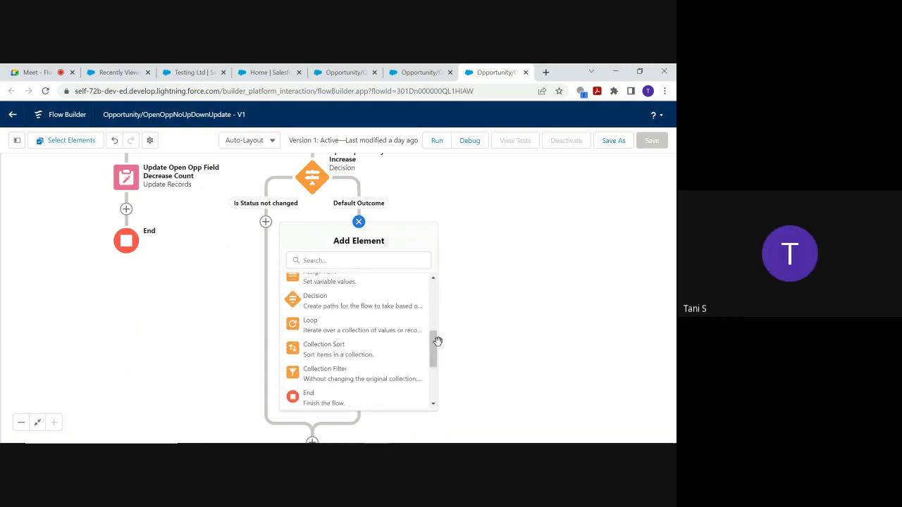
pyautogui.click(498, 282)
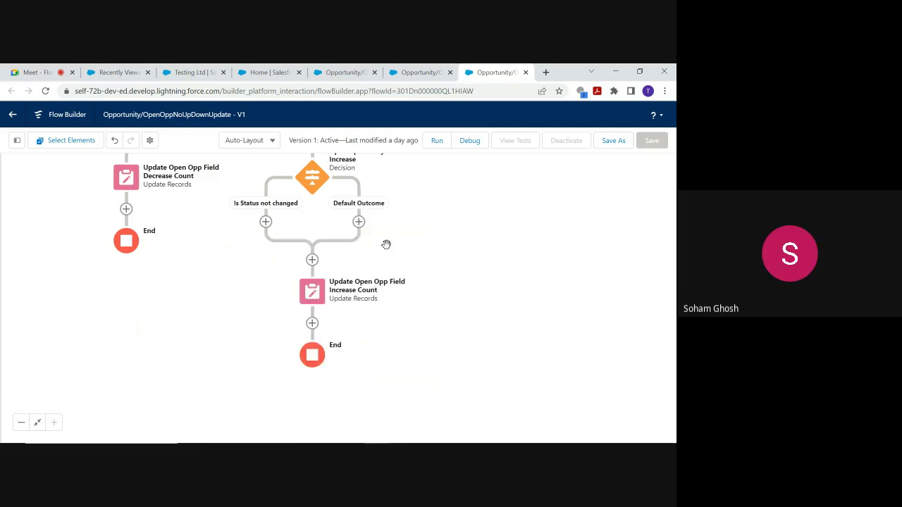
pyautogui.click(359, 222)
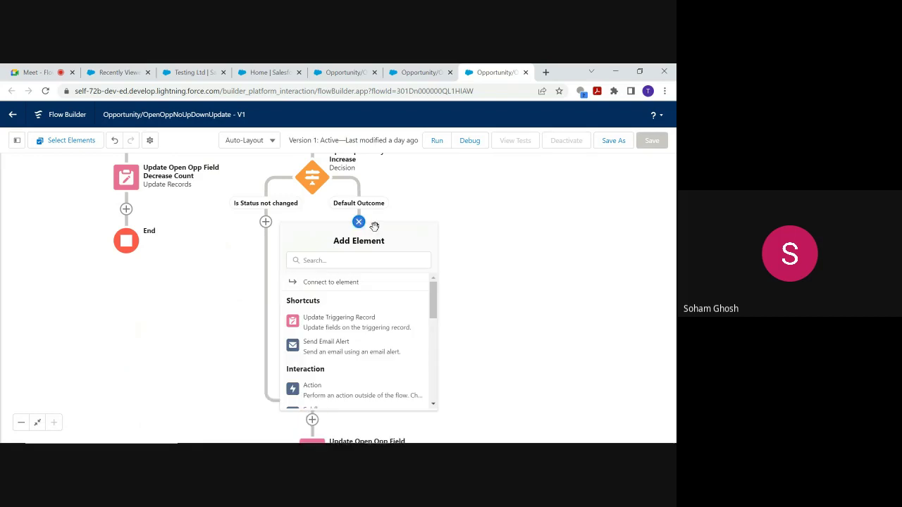
pyautogui.click(499, 275)
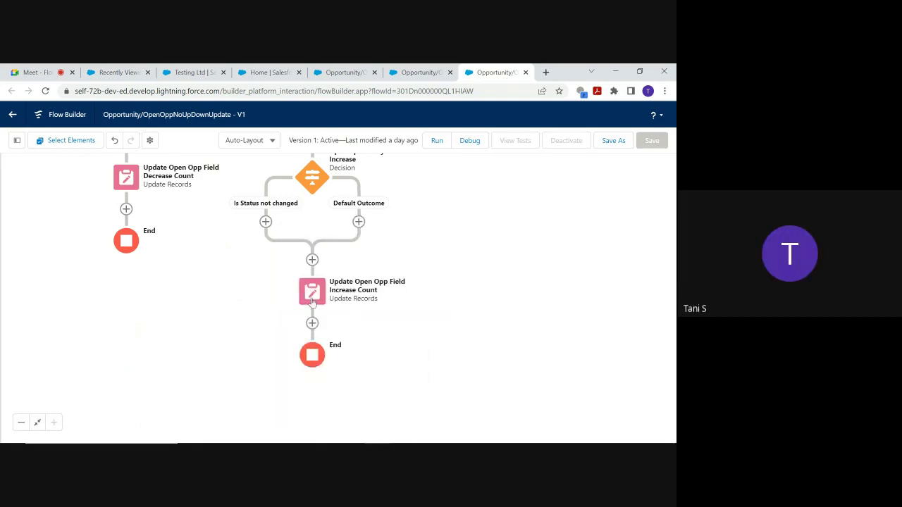
# Step: Move the Update Open Opp Field Increase Count element onto the Default Outcome path of the Open Oportunity Count Increase decision
pyautogui.click(317, 293)
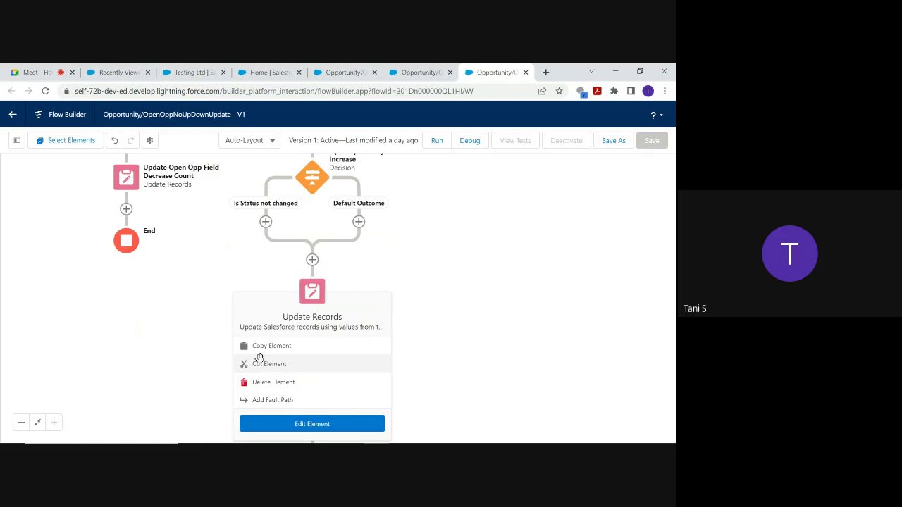
pyautogui.click(260, 363)
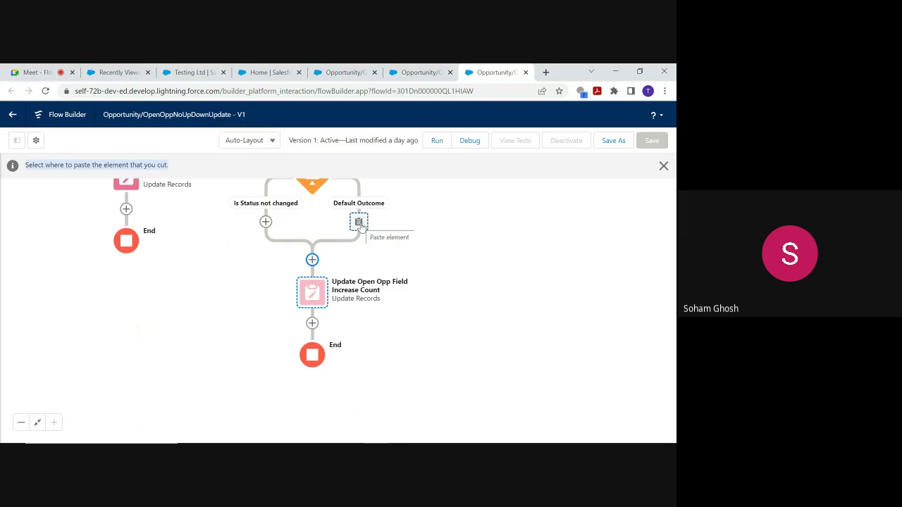
pyautogui.click(359, 223)
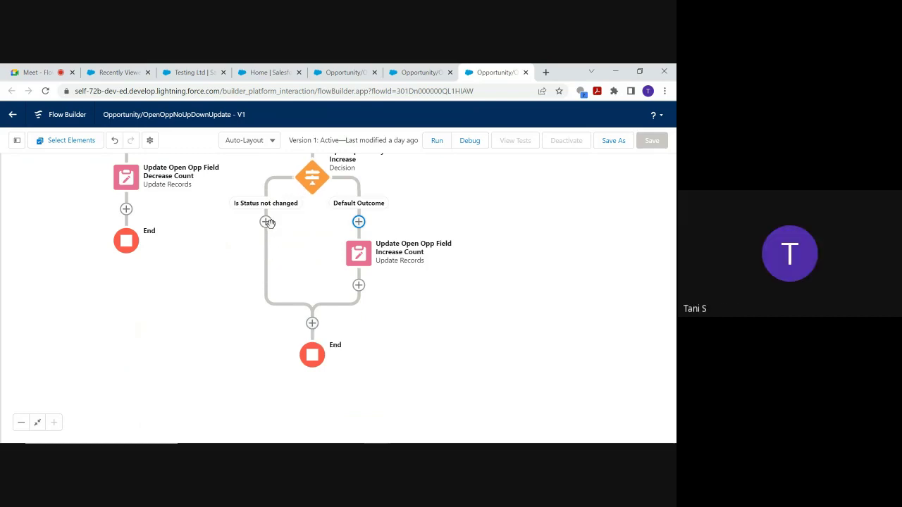
# Step: Save the OpenOppNoUpDownUpdate flow as a new version and activate that version
pyautogui.moveTo(447, 295); pyautogui.dragTo(449, 317)
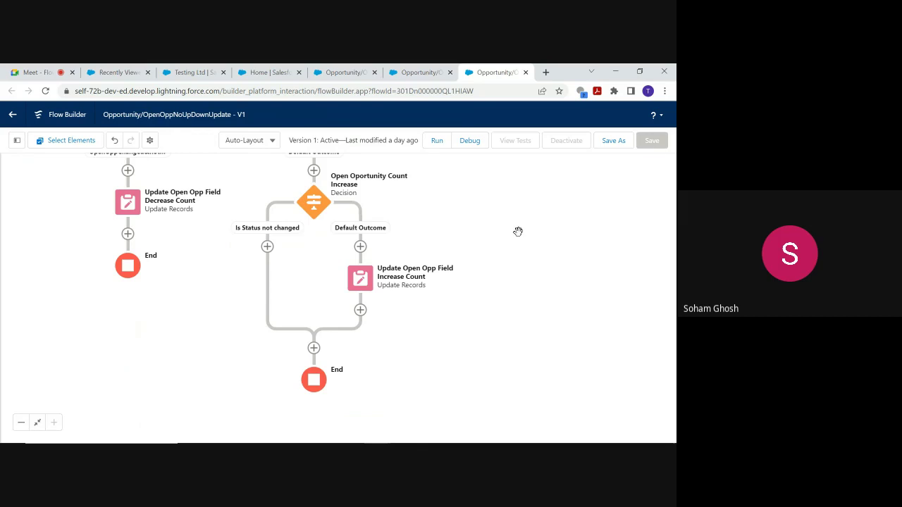
pyautogui.moveTo(539, 224); pyautogui.dragTo(565, 322)
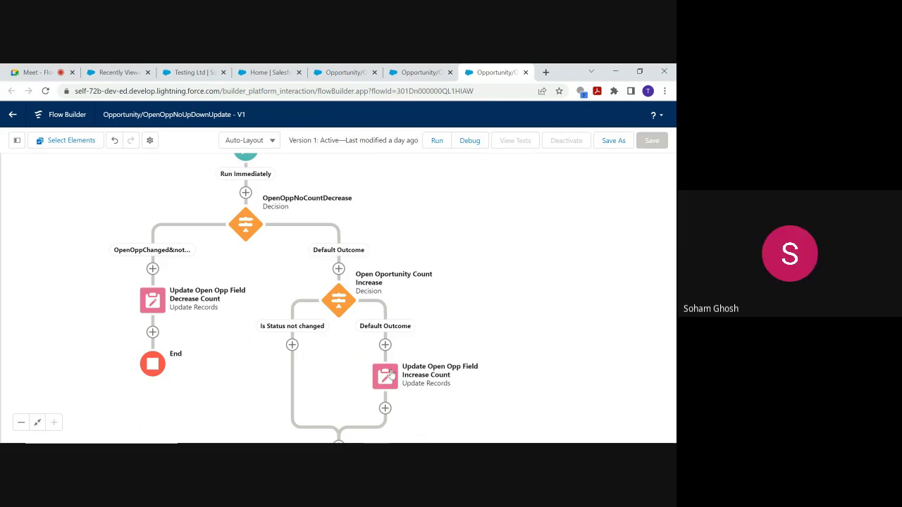
pyautogui.click(612, 141)
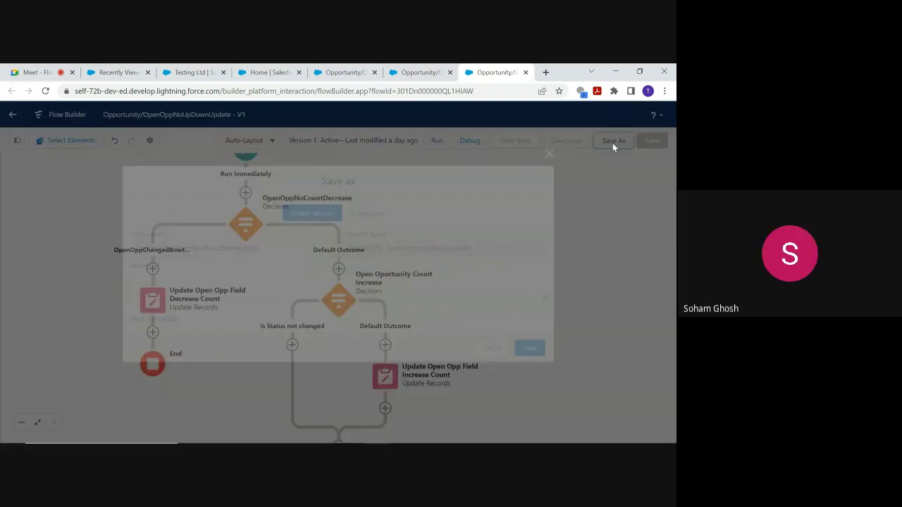
pyautogui.click(533, 352)
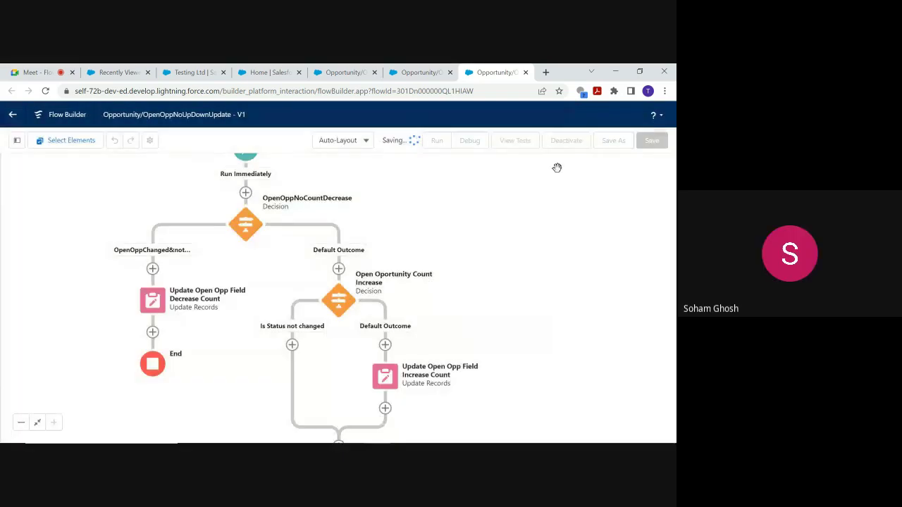
pyautogui.click(564, 145)
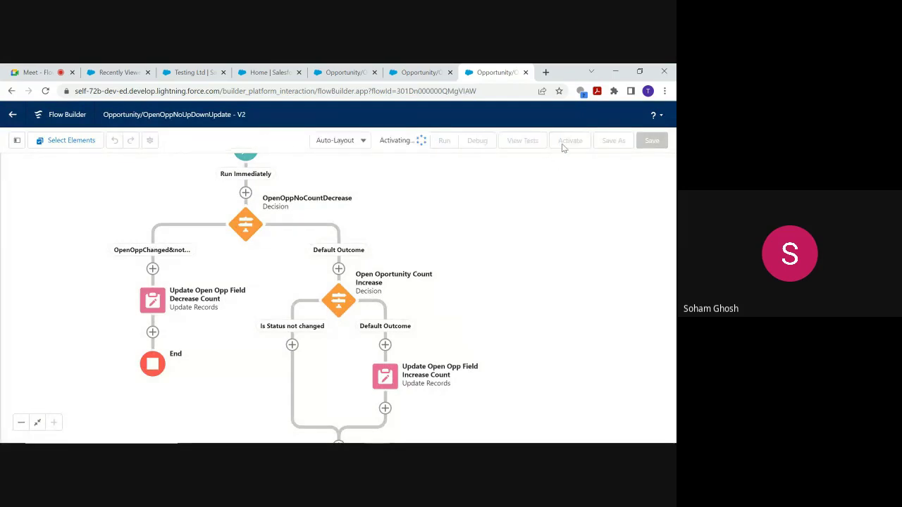
# Step: Reload the Testing Ltd account record and check the Open Opportunity count in its details
pyautogui.click(213, 75)
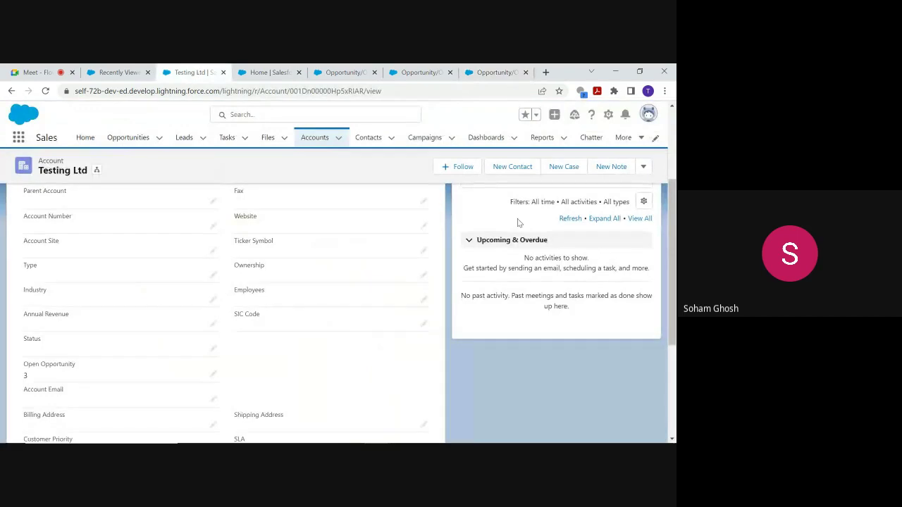
pyautogui.moveTo(671, 239); pyautogui.dragTo(671, 173)
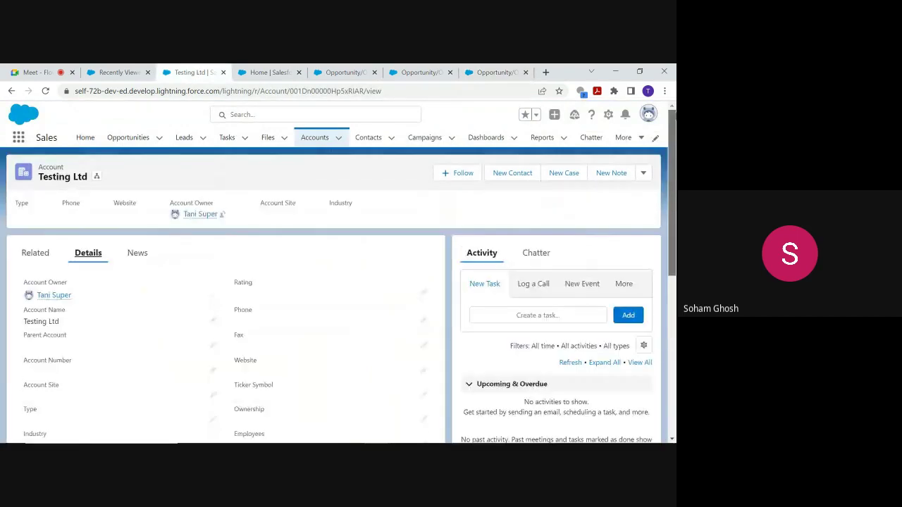
pyautogui.press('F5')
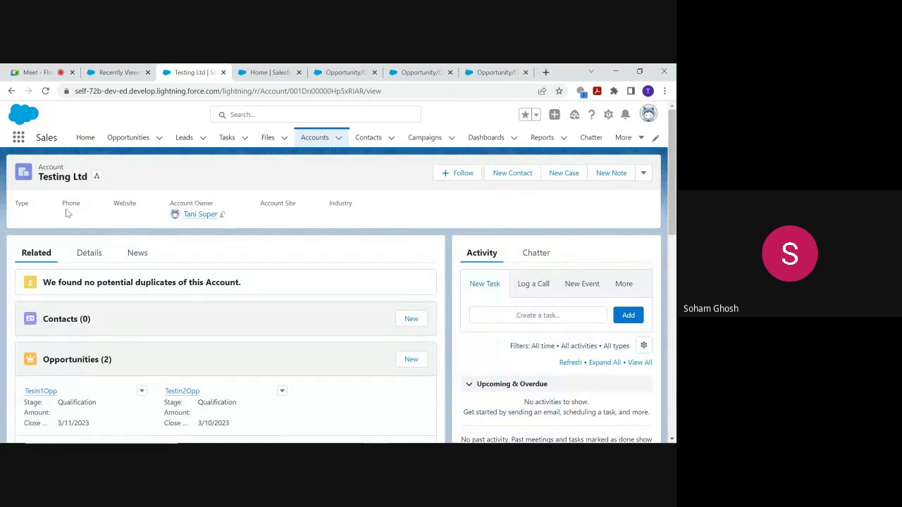
pyautogui.click(89, 253)
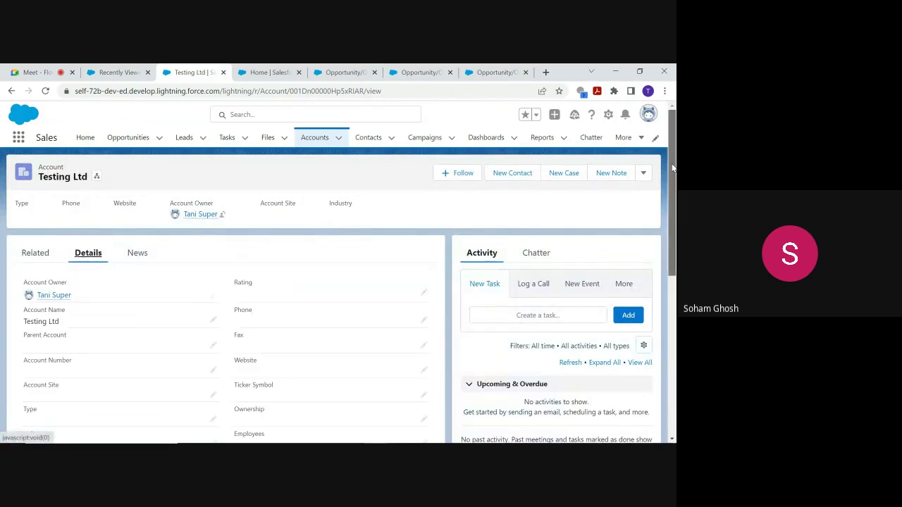
pyautogui.moveTo(672, 167); pyautogui.dragTo(674, 262)
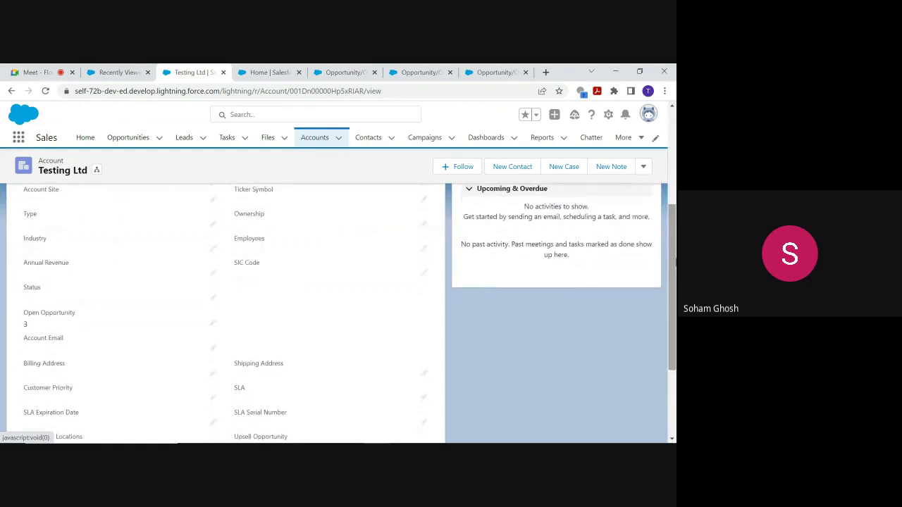
# Step: Set the Testing Ltd account's Open Opportunity field to 2 and save the record
pyautogui.click(212, 324)
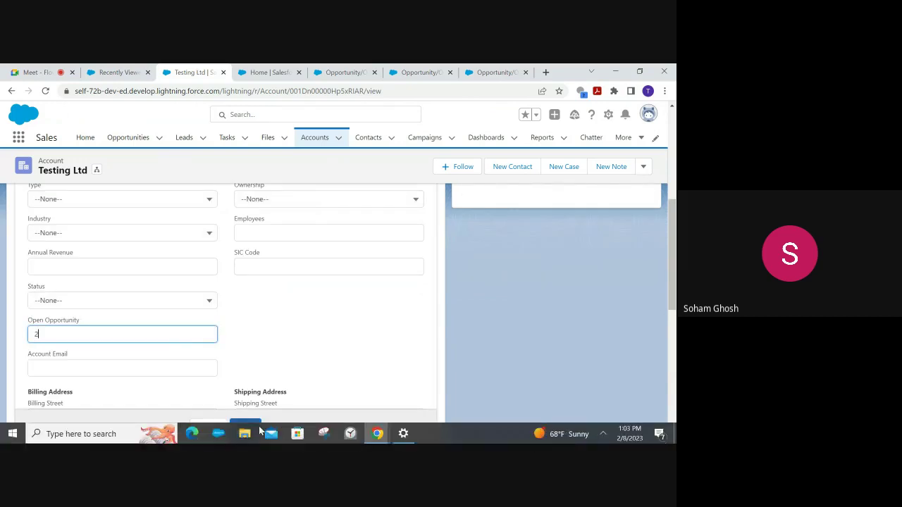
pyautogui.click(245, 427)
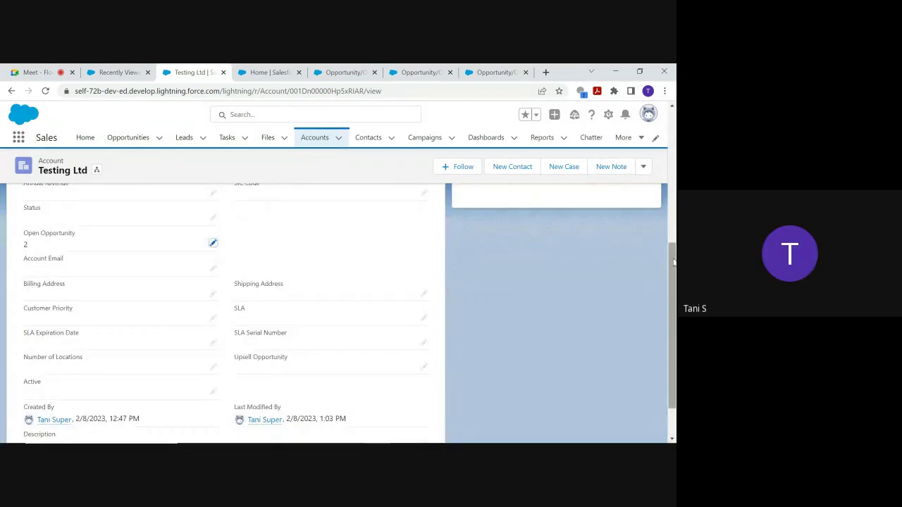
pyautogui.scroll(2, 613, 190)
pyautogui.scroll(3, 225, 317)
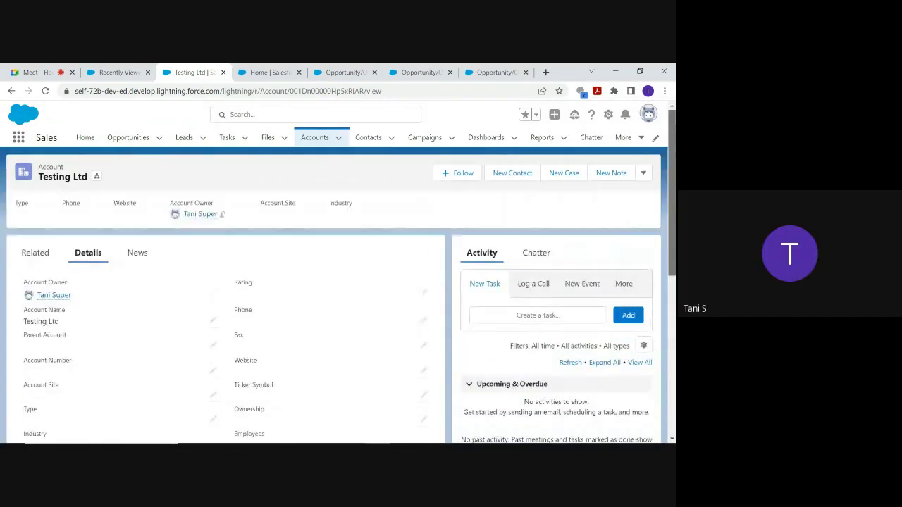
# Step: Open the related opportunity Testin2Opp from the Testing Ltd account, set its Amount to 59,999, and save the record
pyautogui.click(36, 253)
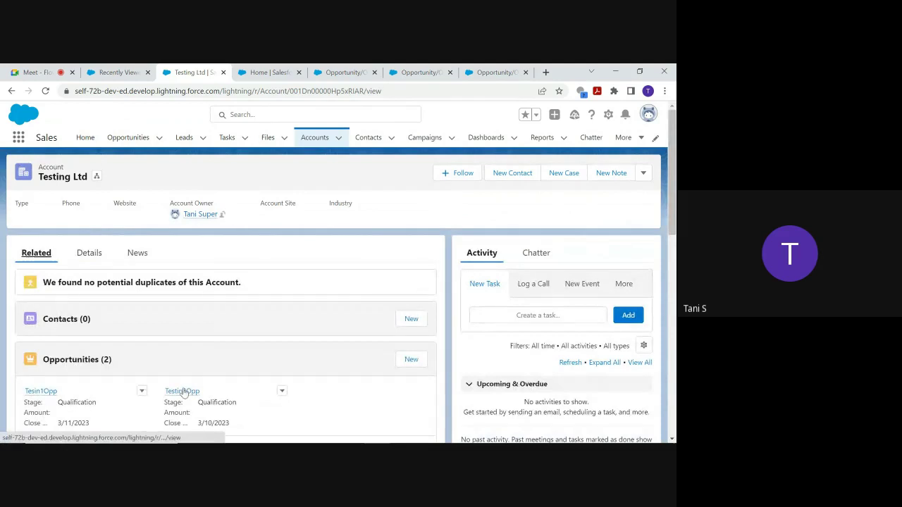
pyautogui.click(182, 391)
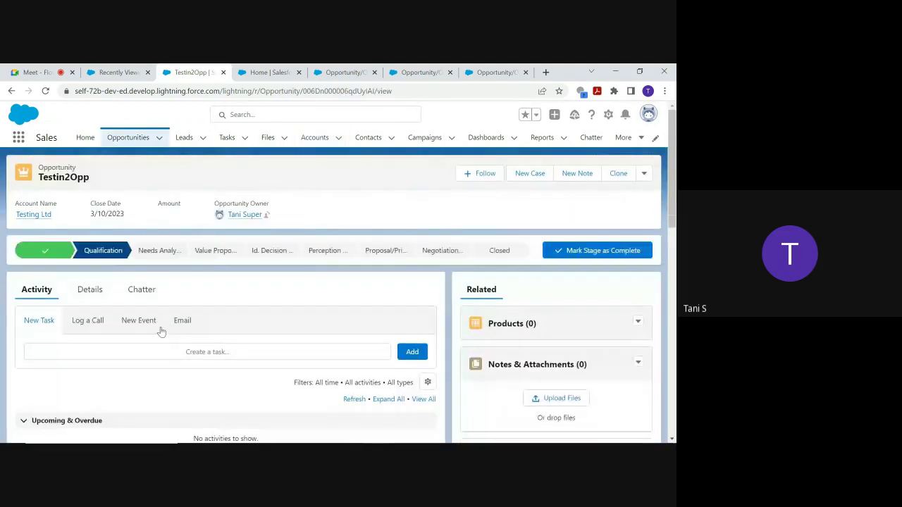
pyautogui.click(90, 290)
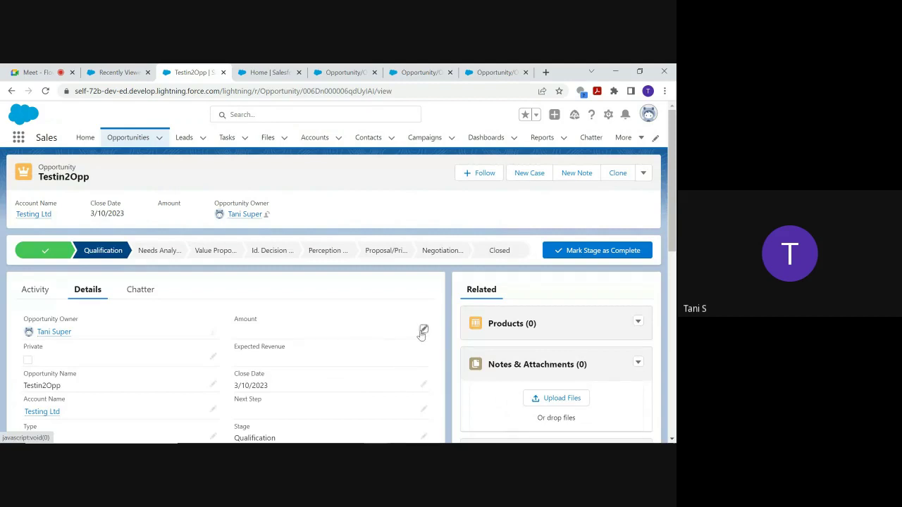
pyautogui.click(422, 331)
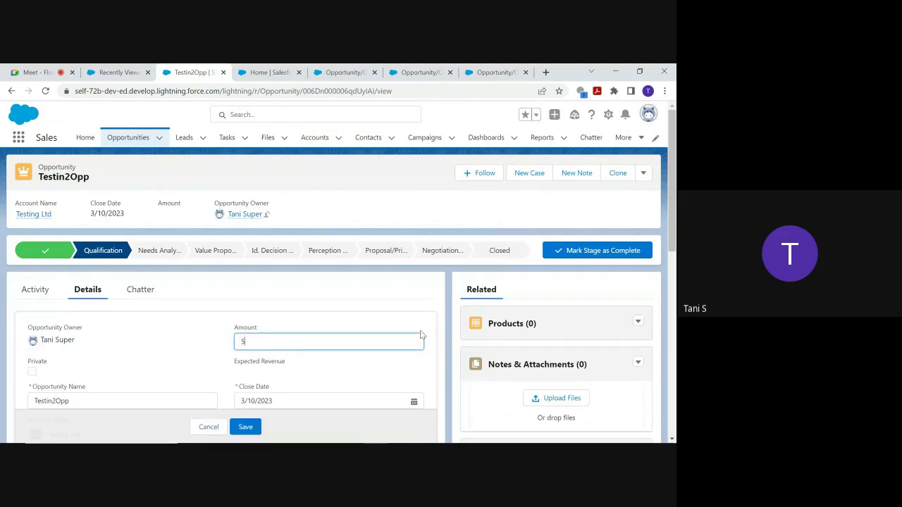
pyautogui.click(245, 427)
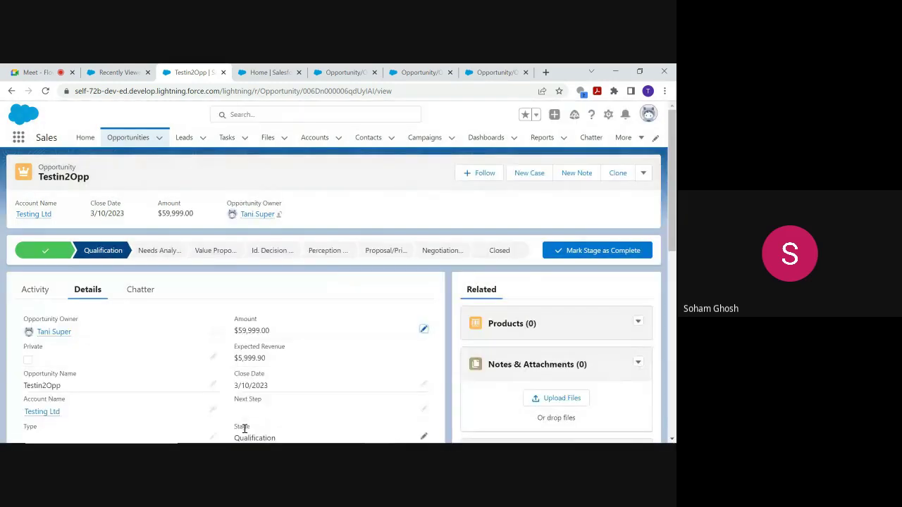
# Step: Review Testin2Opp's details, including its Status, and check the Open Opportunity field on the linked Testing Ltd account
pyautogui.scroll(-3, 634, 281)
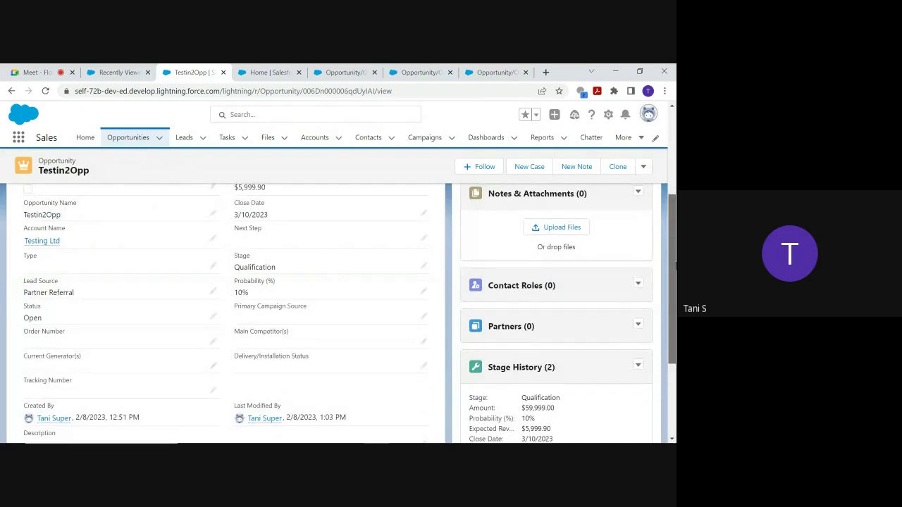
pyautogui.scroll(-1, 663, 178)
pyautogui.scroll(5, 663, 178)
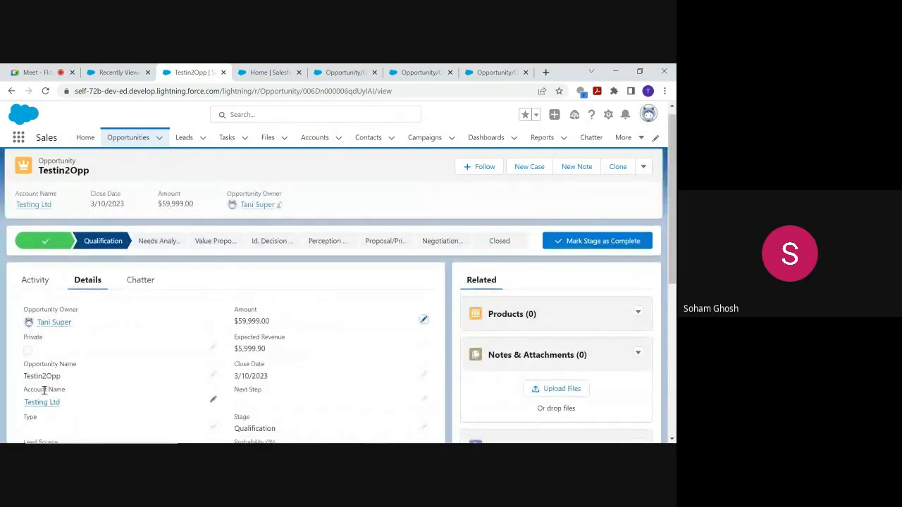
pyautogui.click(40, 404)
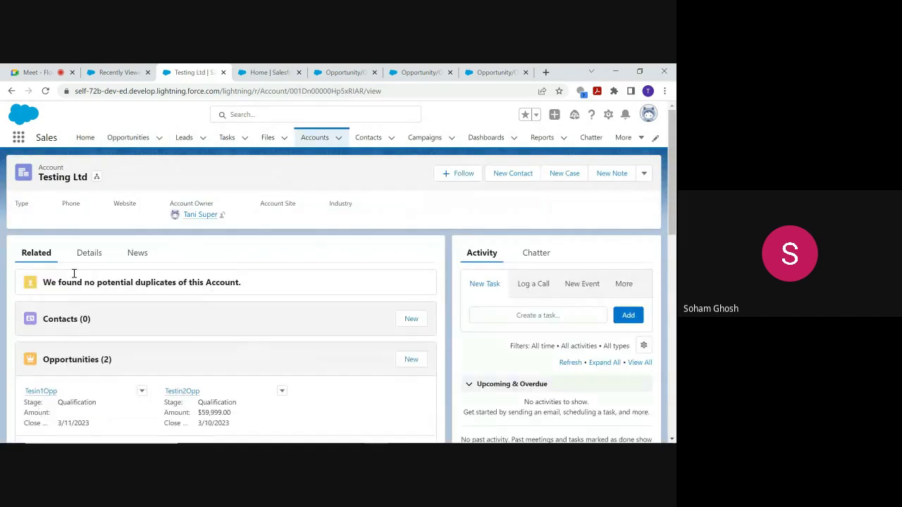
pyautogui.click(88, 251)
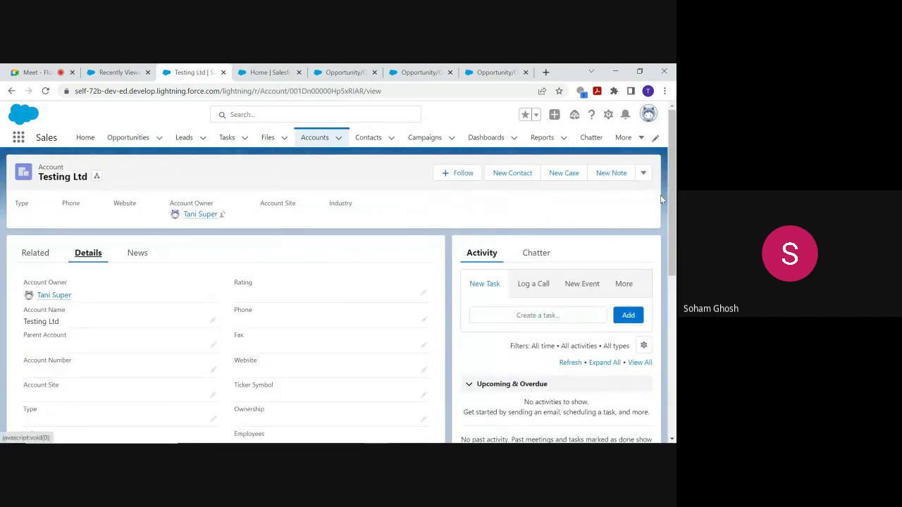
pyautogui.scroll(-3, 669, 212)
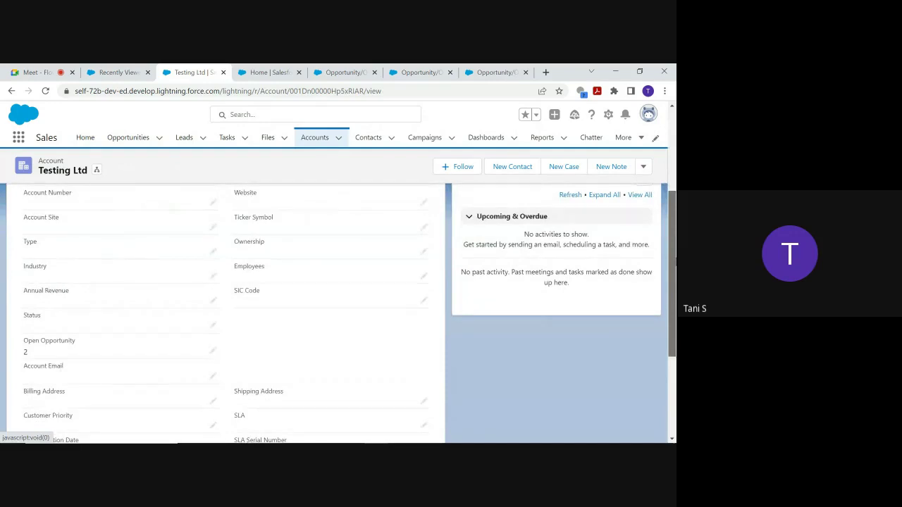
pyautogui.scroll(1, 674, 259)
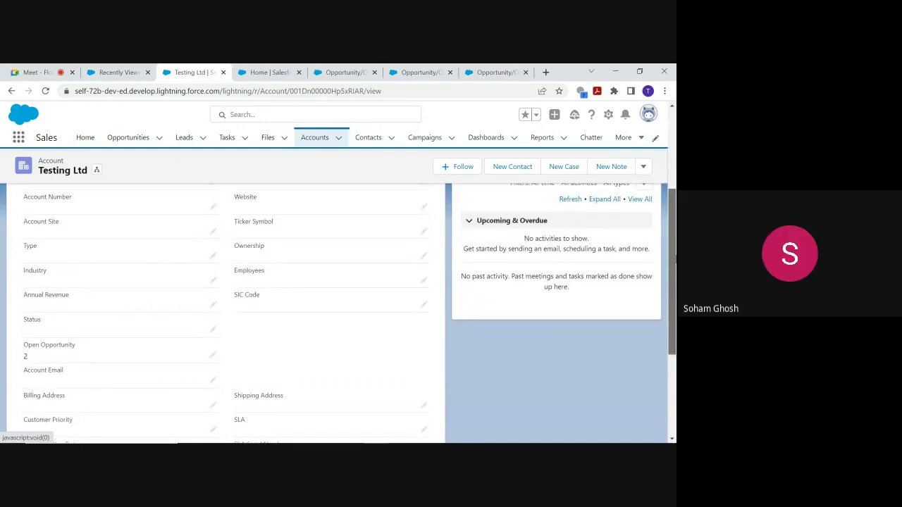
pyautogui.scroll(2, 669, 239)
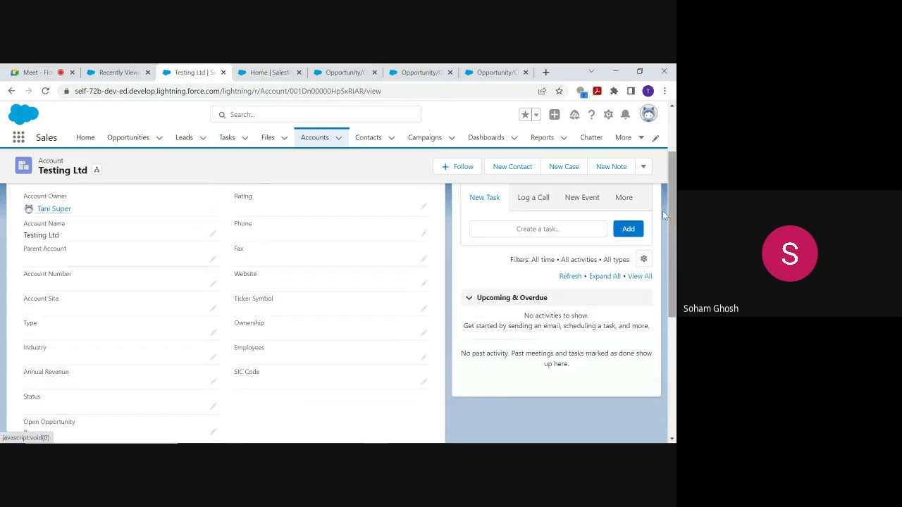
# Step: Go back to the OpenOppNoUpDownUpdate flow and examine the outcome conditions of the OpenOppNoCountDecrease decision
pyautogui.click(497, 72)
pyautogui.moveTo(514, 238); pyautogui.dragTo(521, 261)
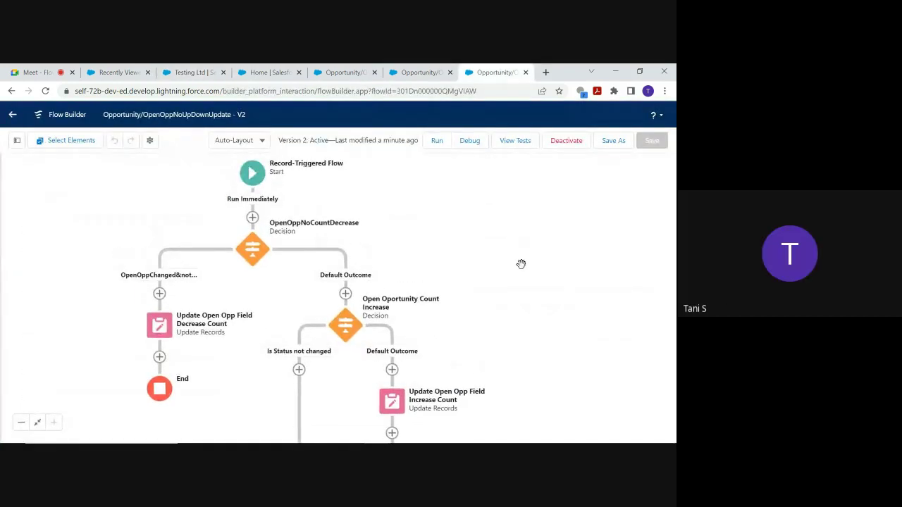
pyautogui.doubleClick(254, 258)
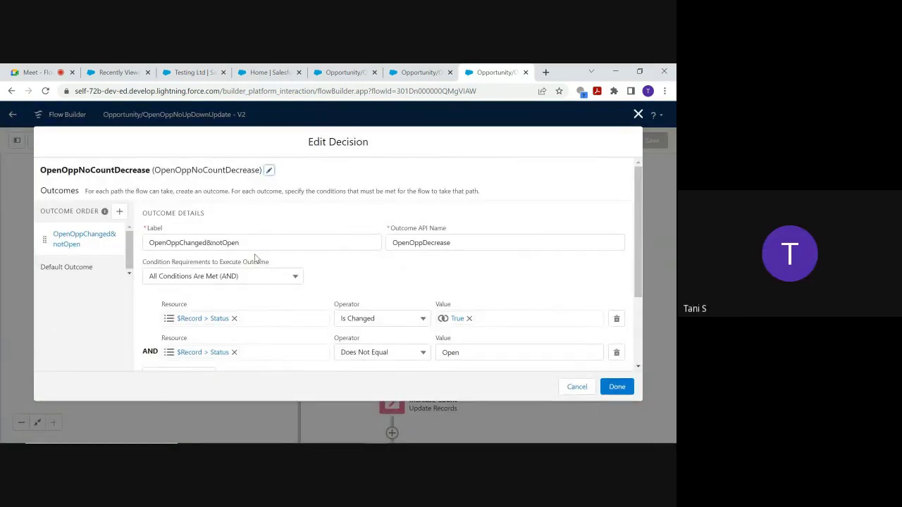
pyautogui.click(638, 115)
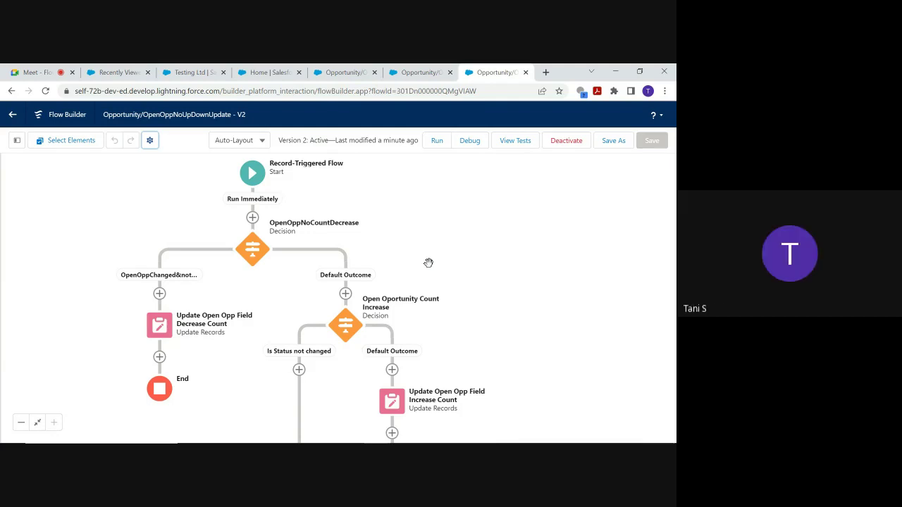
pyautogui.doubleClick(253, 254)
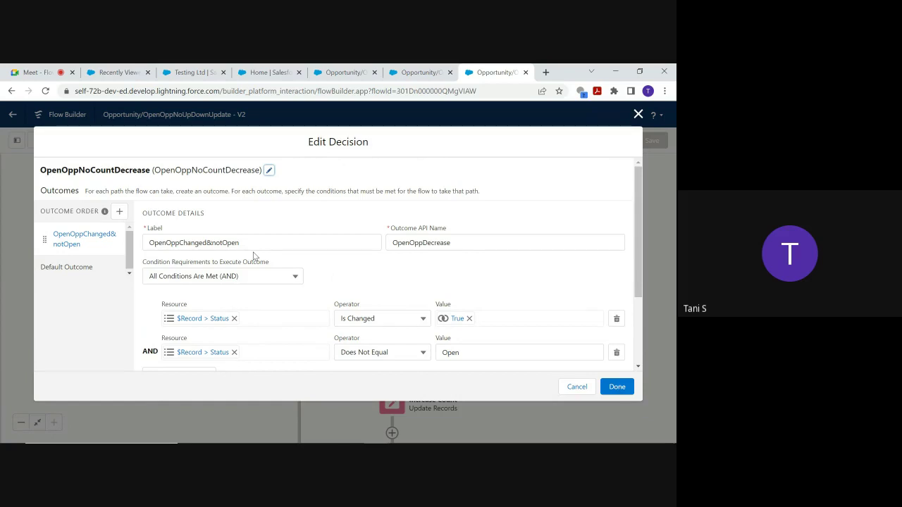
pyautogui.click(638, 116)
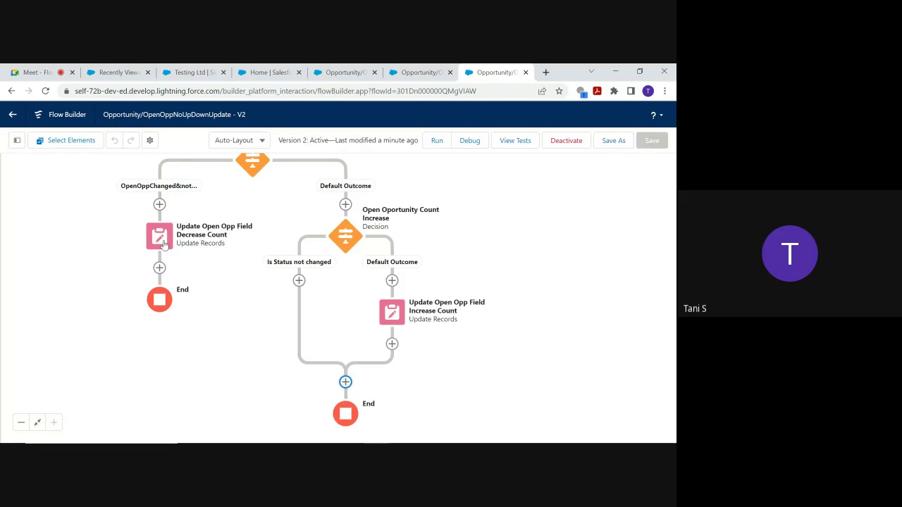
# Step: Examine the account filter and field value assignment in the Update Open Opp Field Decrease Count element
pyautogui.click(163, 244)
pyautogui.click(159, 370)
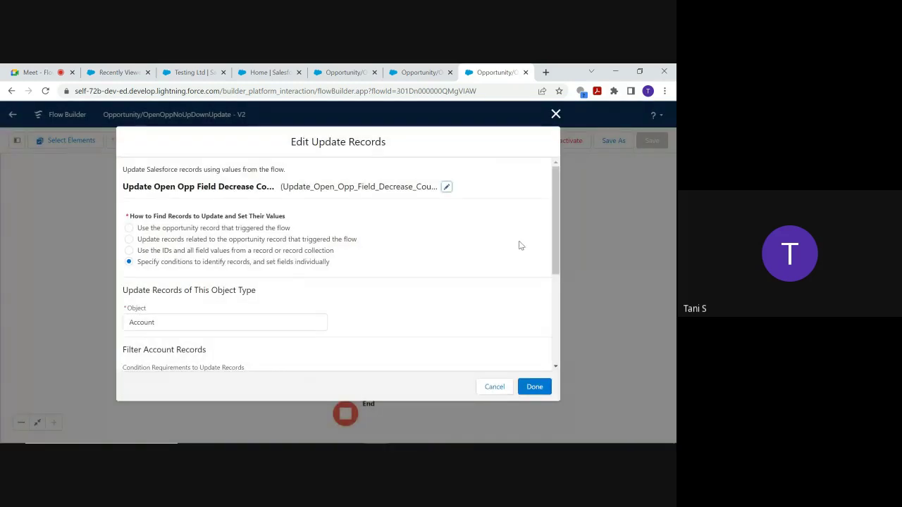
pyautogui.moveTo(556, 199); pyautogui.dragTo(556, 289)
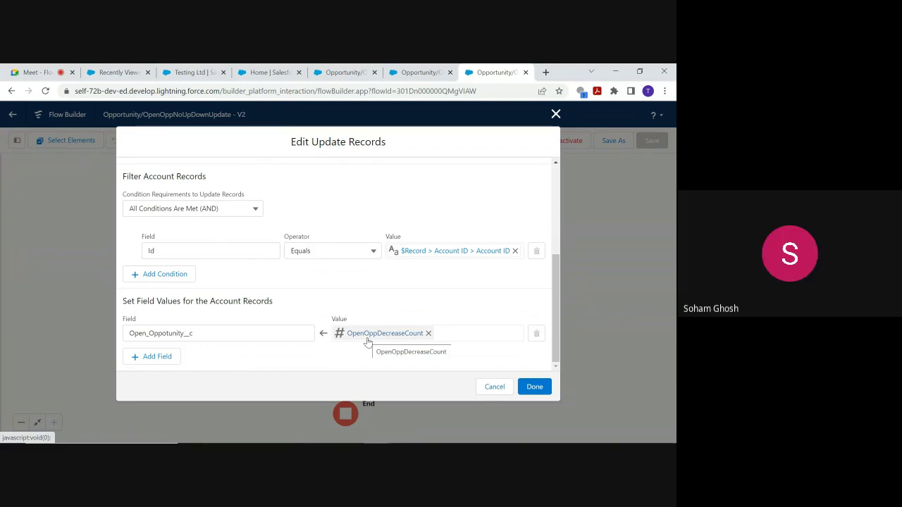
pyautogui.click(555, 115)
# Step: Examine the Is Status not changed outcome's conditions in the Open Oportunity Count Increase decision
pyautogui.moveTo(499, 312); pyautogui.dragTo(495, 315)
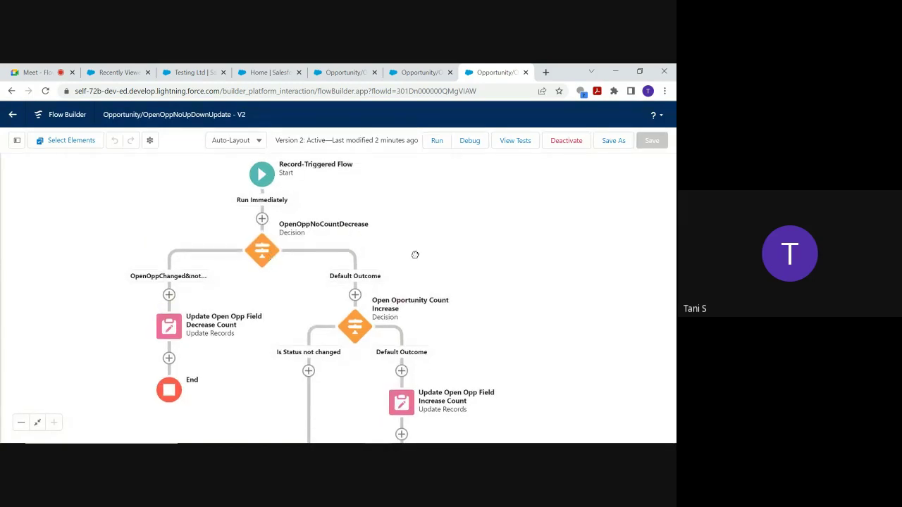
pyautogui.moveTo(413, 254); pyautogui.dragTo(354, 235)
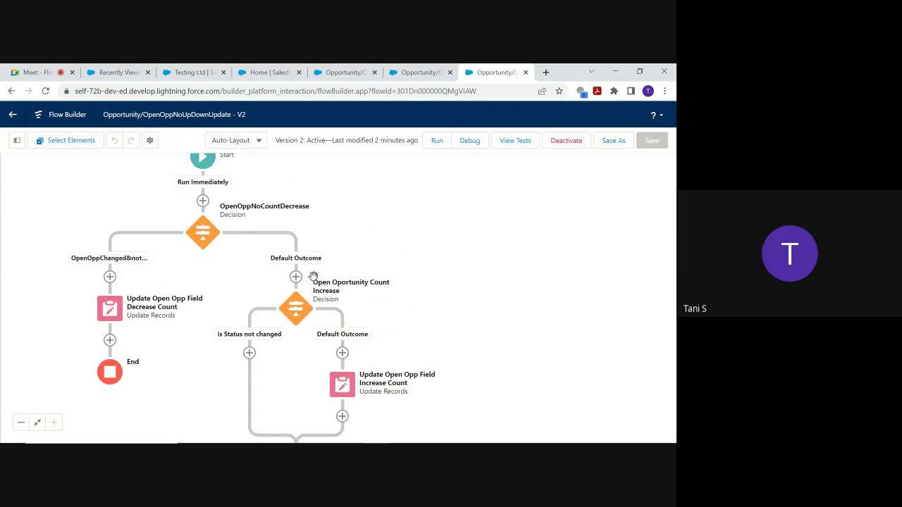
pyautogui.doubleClick(298, 311)
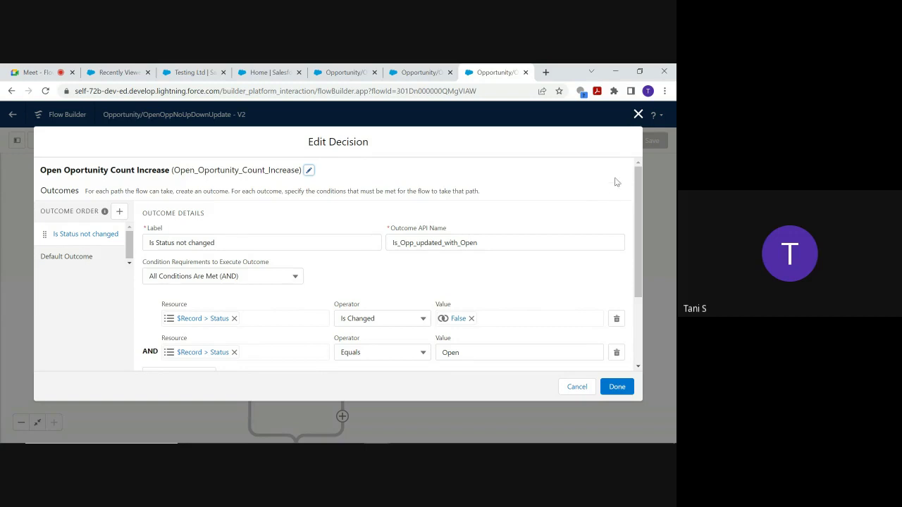
pyautogui.click(637, 115)
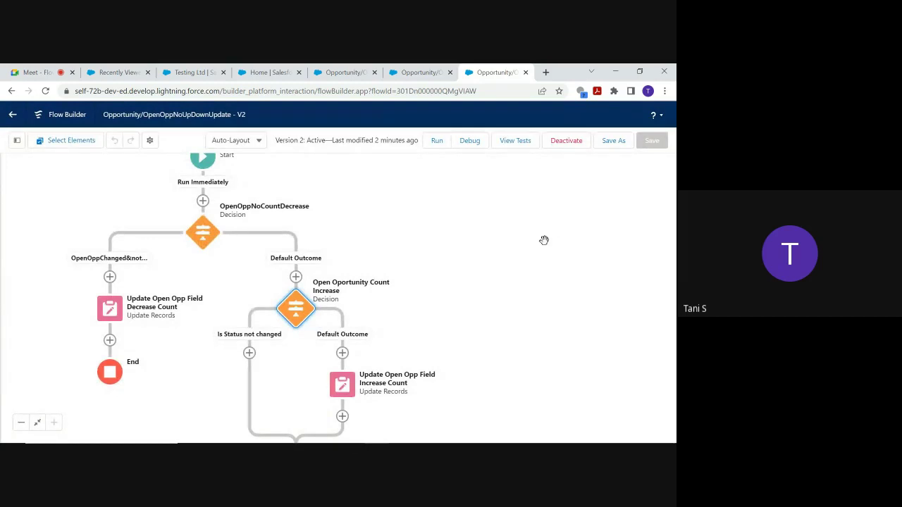
# Step: Examine the account filter and field value assignment in the Update Open Opp Field Increase Count element
pyautogui.moveTo(544, 240); pyautogui.dragTo(531, 183)
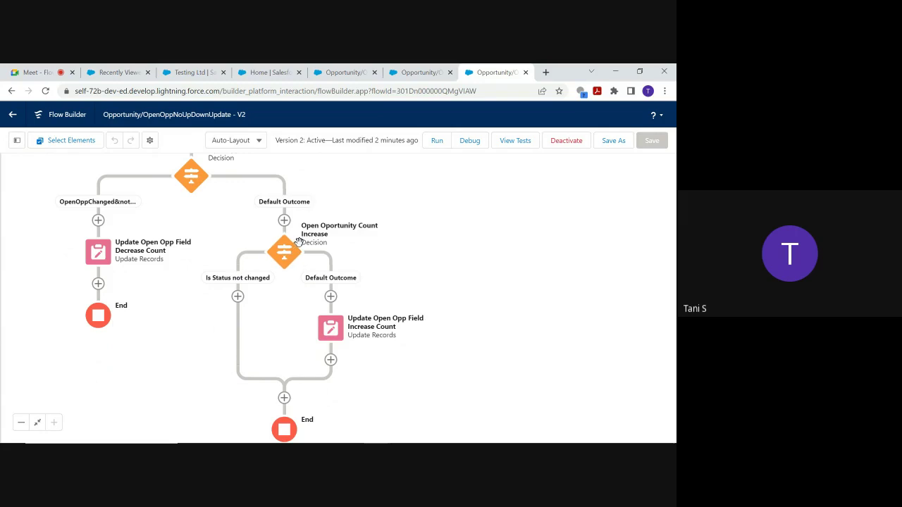
pyautogui.doubleClick(334, 331)
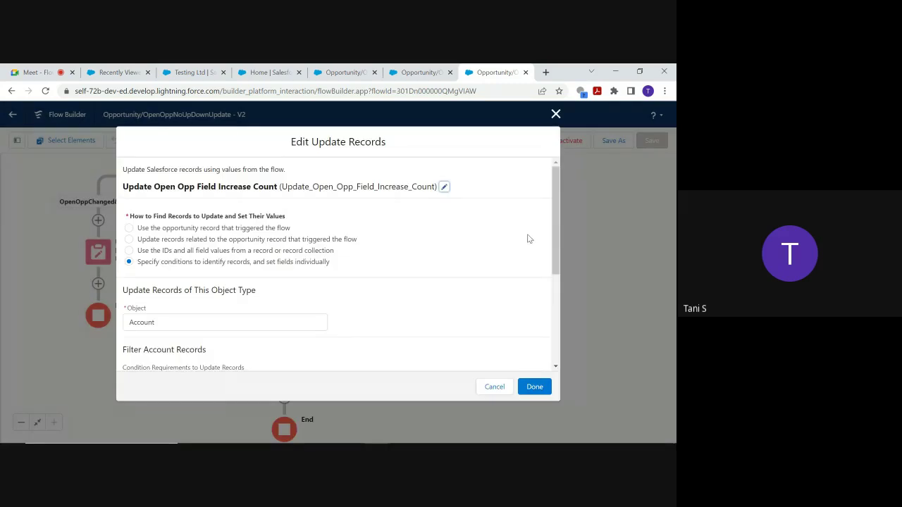
pyautogui.moveTo(556, 215); pyautogui.dragTo(567, 313)
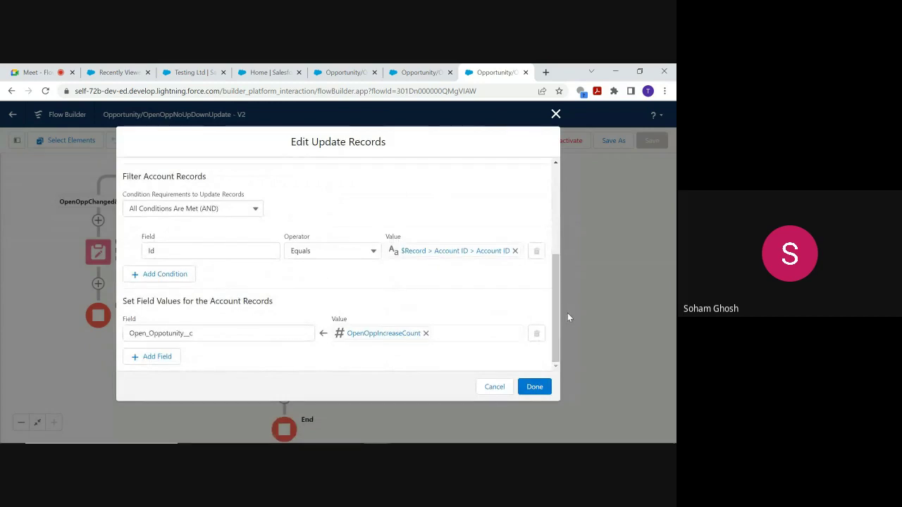
pyautogui.click(555, 115)
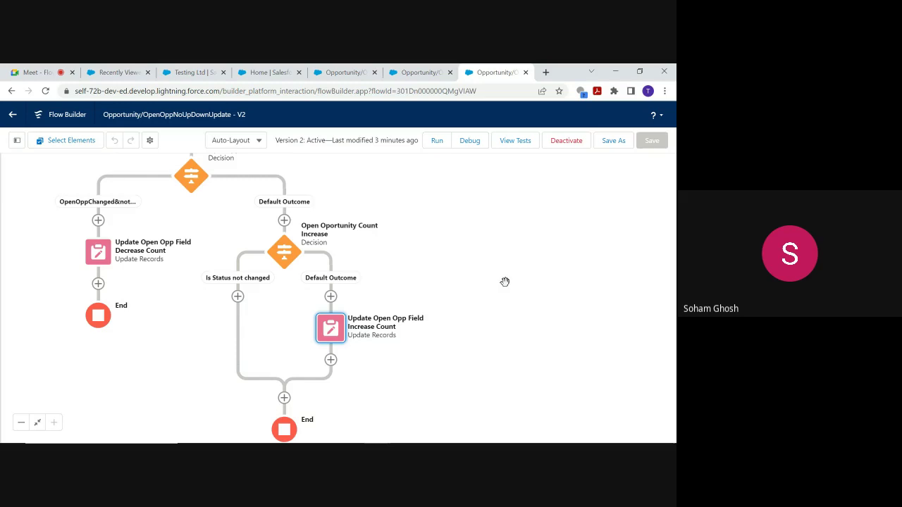
pyautogui.moveTo(505, 281); pyautogui.dragTo(506, 308)
pyautogui.rightClick(507, 311)
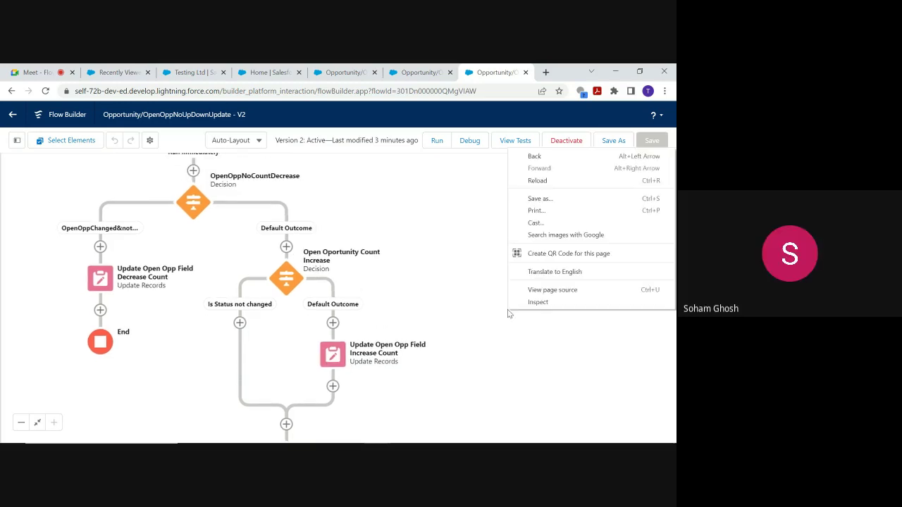
pyautogui.click(402, 242)
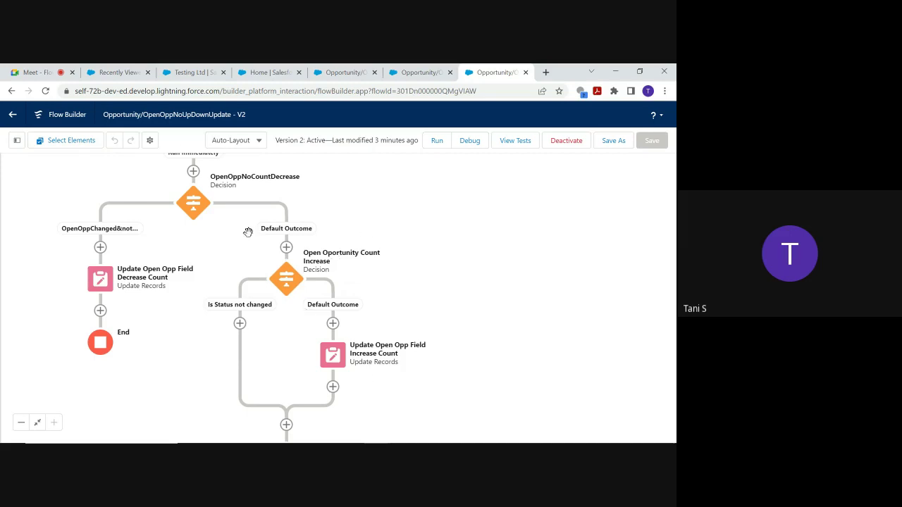
# Step: Recheck the Testing Ltd account's Open Opportunity field and review the Open Oportunity Count Increase decision's conditions in the flow again
pyautogui.click(176, 73)
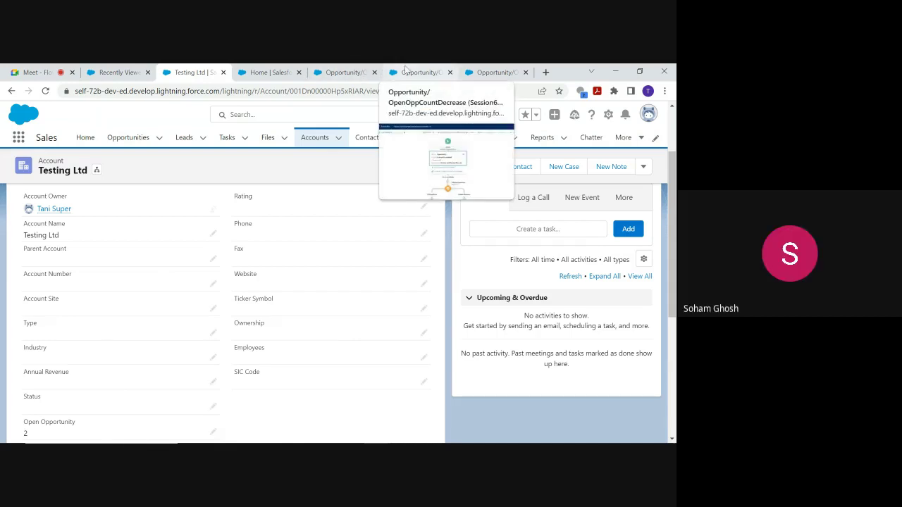
pyautogui.click(493, 70)
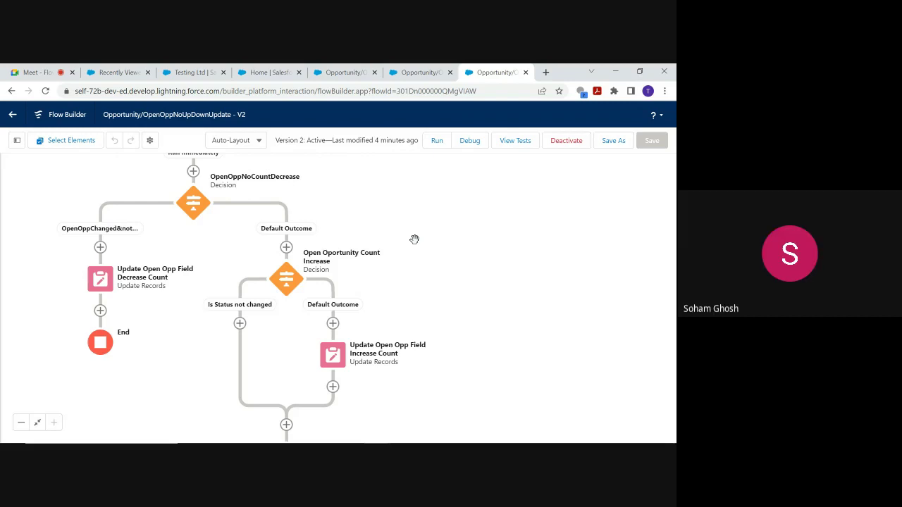
pyautogui.doubleClick(292, 286)
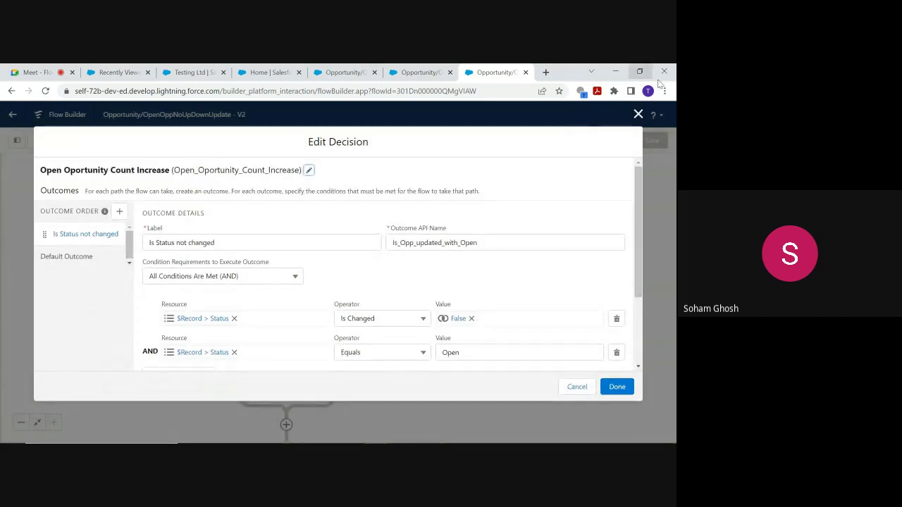
pyautogui.click(638, 114)
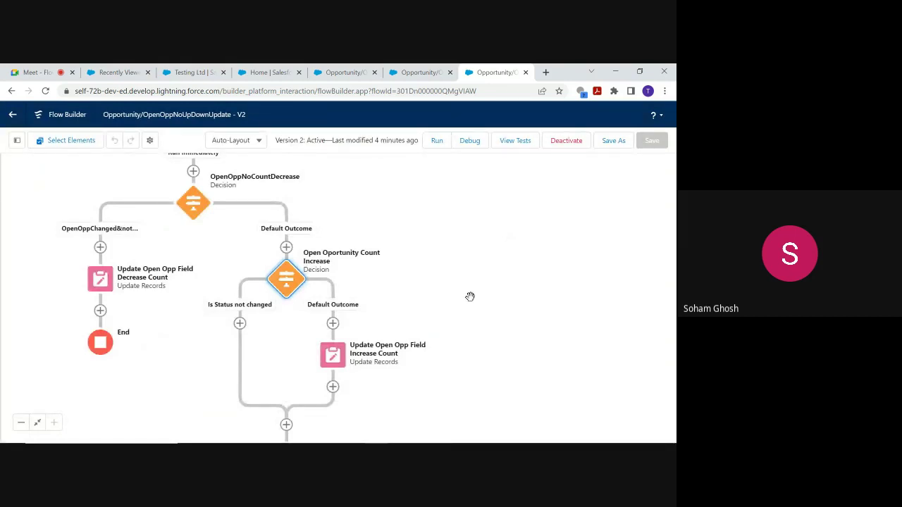
pyautogui.moveTo(470, 297); pyautogui.dragTo(466, 241)
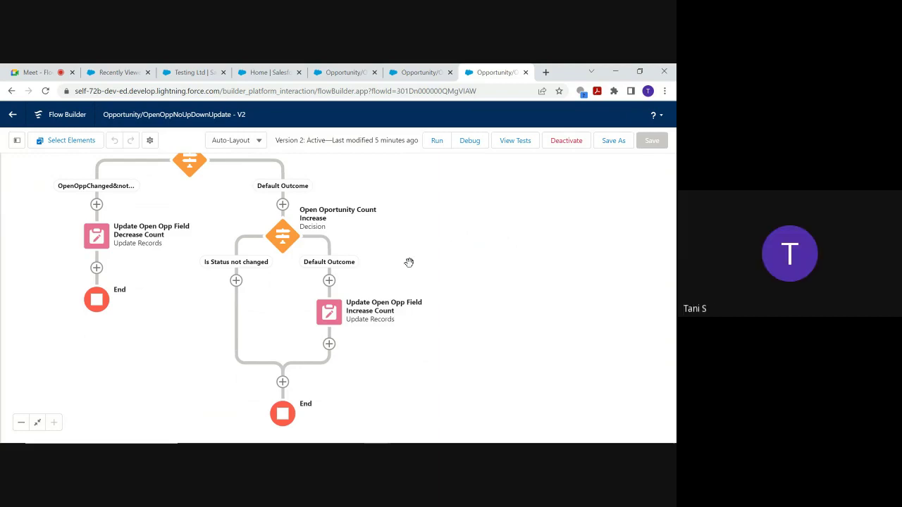
pyautogui.doubleClick(286, 245)
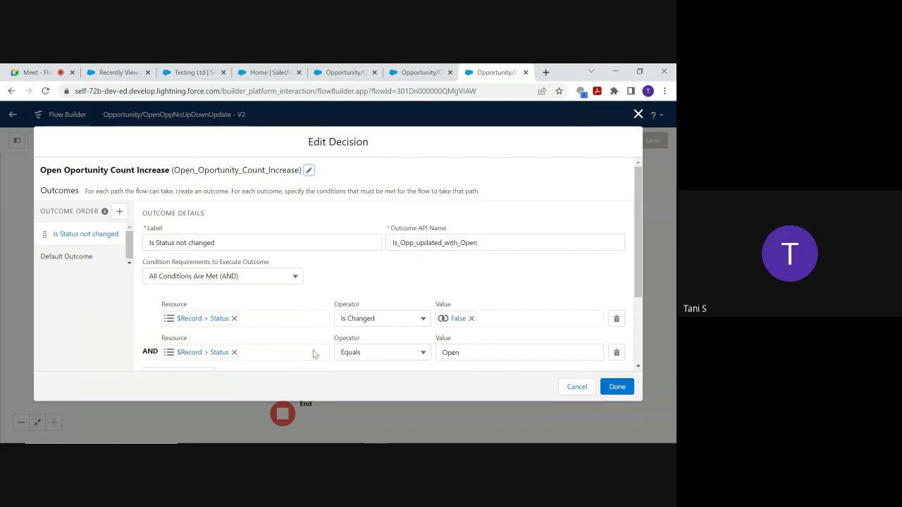
# Step: Close the decision's details and review the flow's path from the Opportunity start trigger through both decisions, their outcomes and the update elements
pyautogui.click(637, 116)
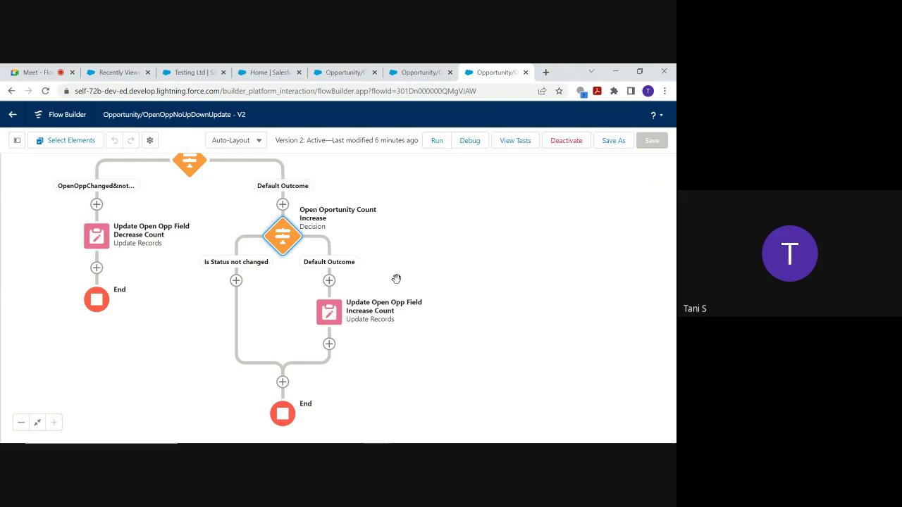
pyautogui.moveTo(438, 227); pyautogui.dragTo(458, 329)
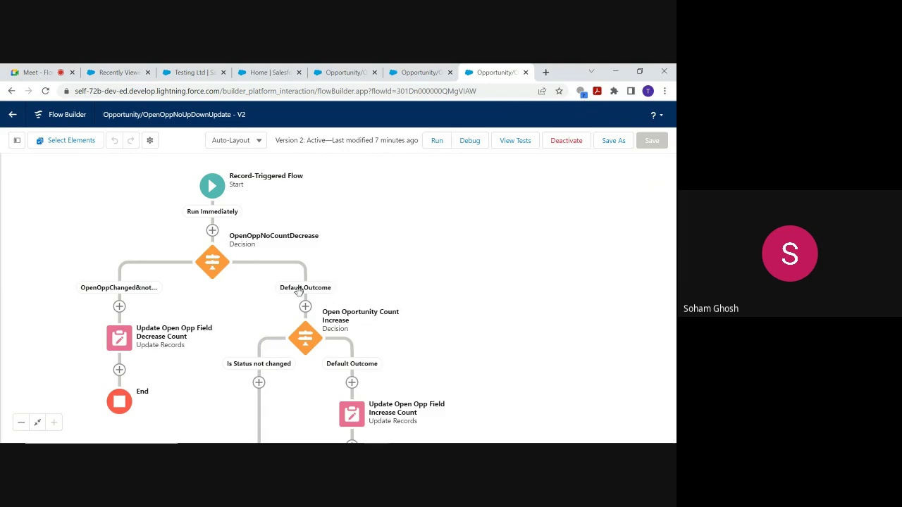
pyautogui.moveTo(389, 272); pyautogui.dragTo(395, 215)
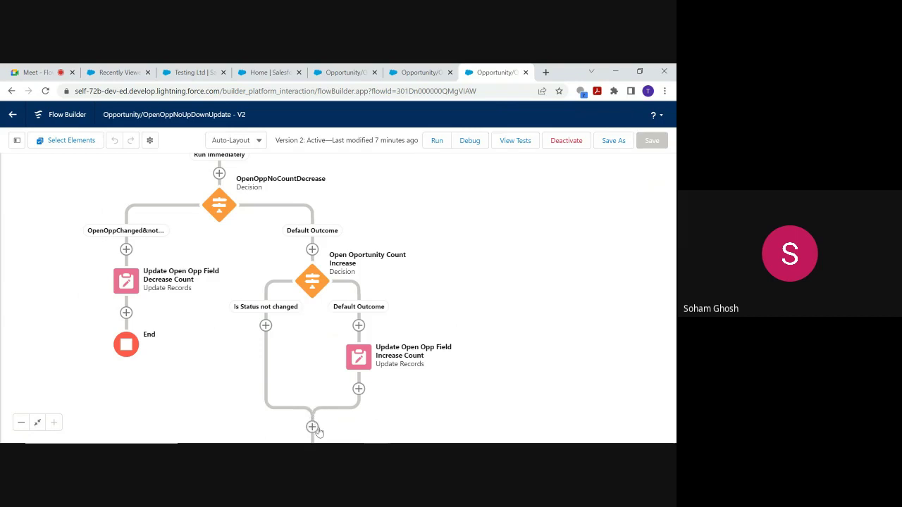
pyautogui.moveTo(485, 298); pyautogui.dragTo(482, 251)
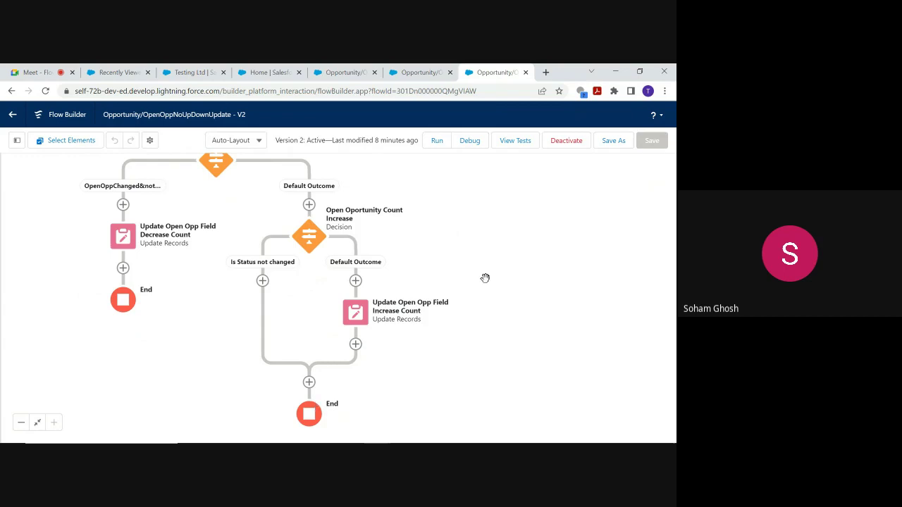
pyautogui.moveTo(489, 249); pyautogui.dragTo(462, 322)
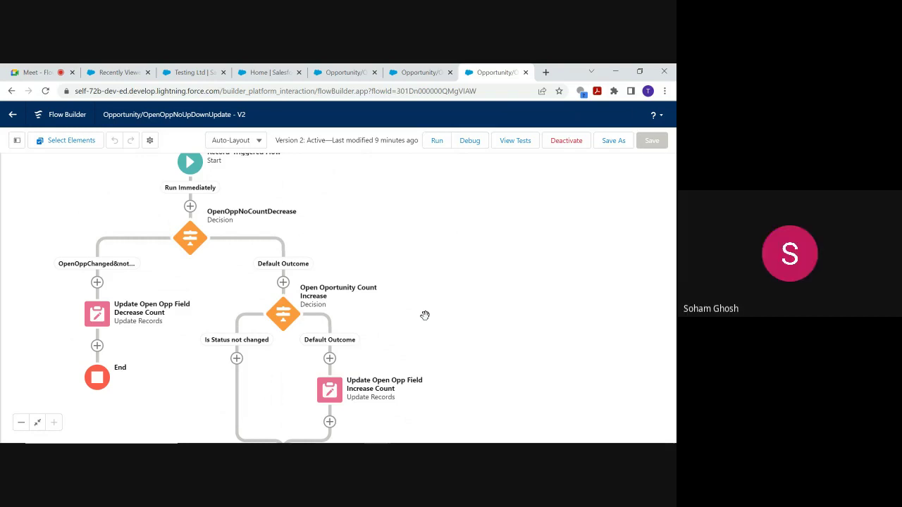
pyautogui.click(190, 163)
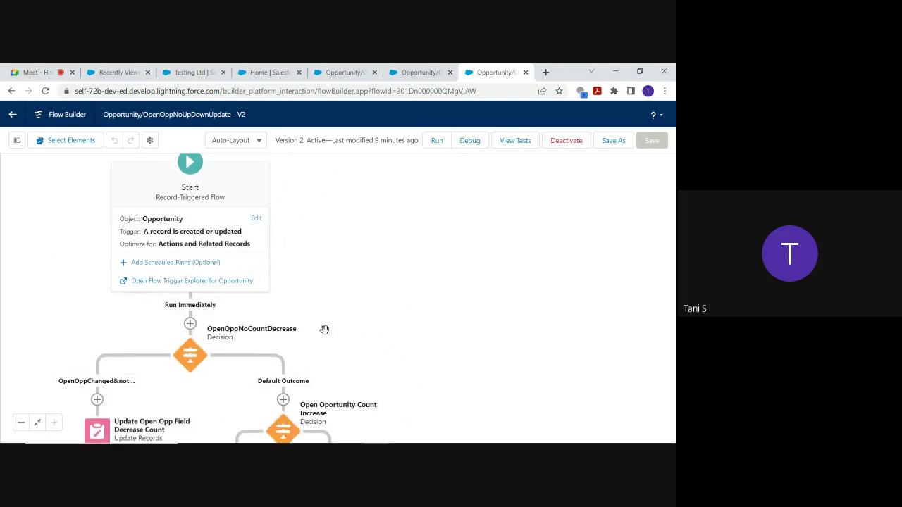
pyautogui.scroll(-5, 384, 351)
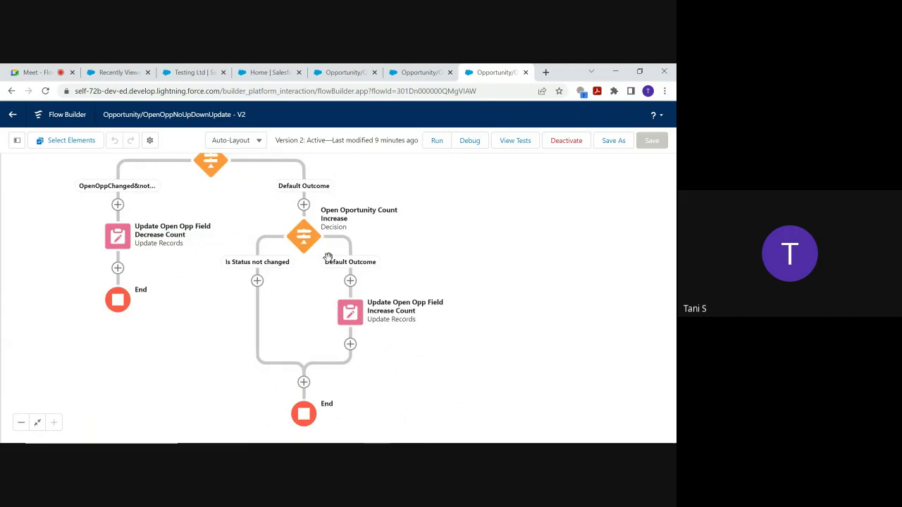
pyautogui.moveTo(444, 233); pyautogui.dragTo(446, 296)
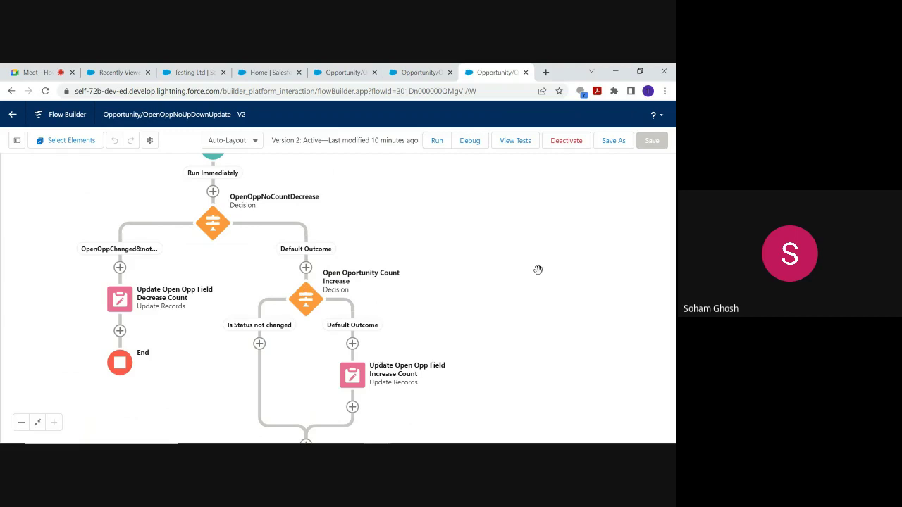
pyautogui.moveTo(539, 270); pyautogui.dragTo(522, 290)
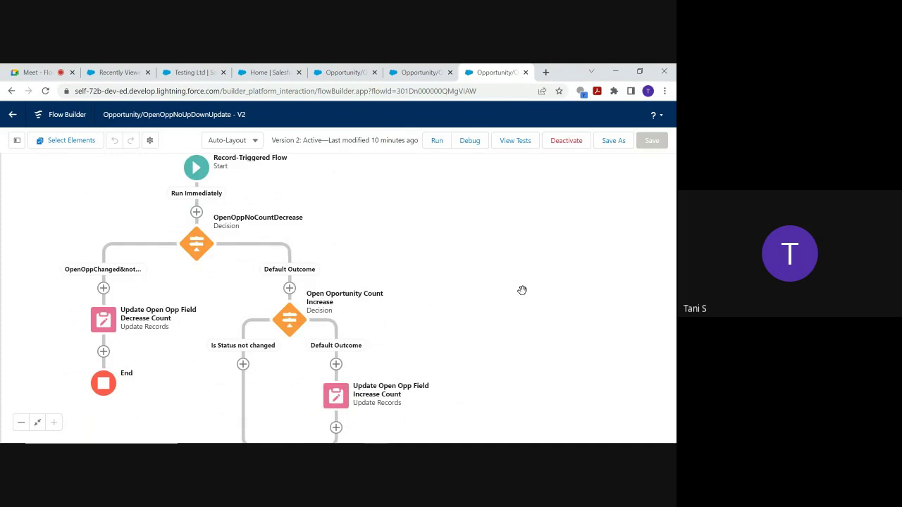
# Step: Close the Opportunity/OpenOppNoUpDownUpdate flow and return to the All Flows list in Setup
pyautogui.click(525, 73)
pyautogui.click(525, 72)
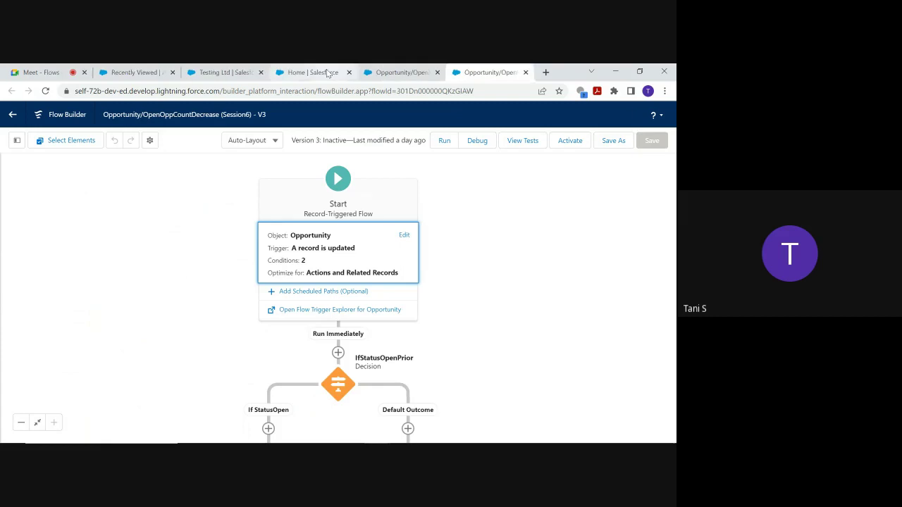
pyautogui.click(405, 70)
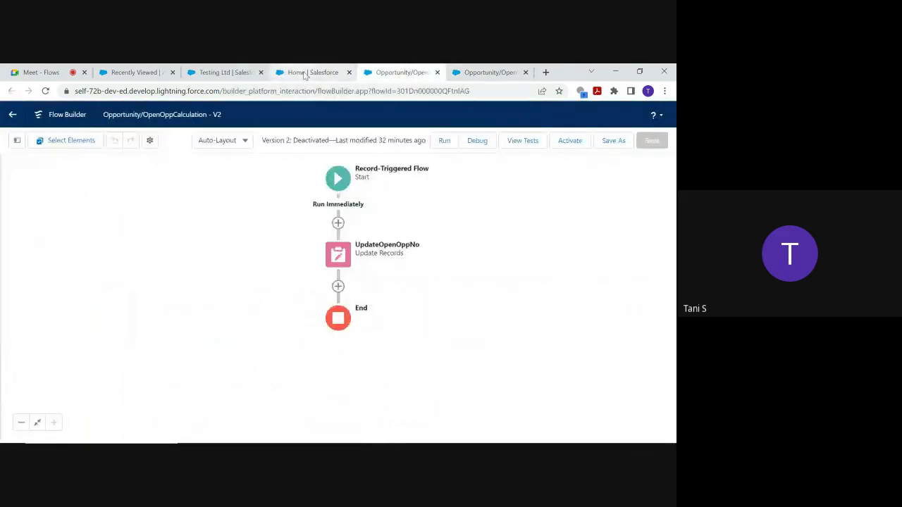
pyautogui.click(306, 73)
pyautogui.moveTo(216, 77)
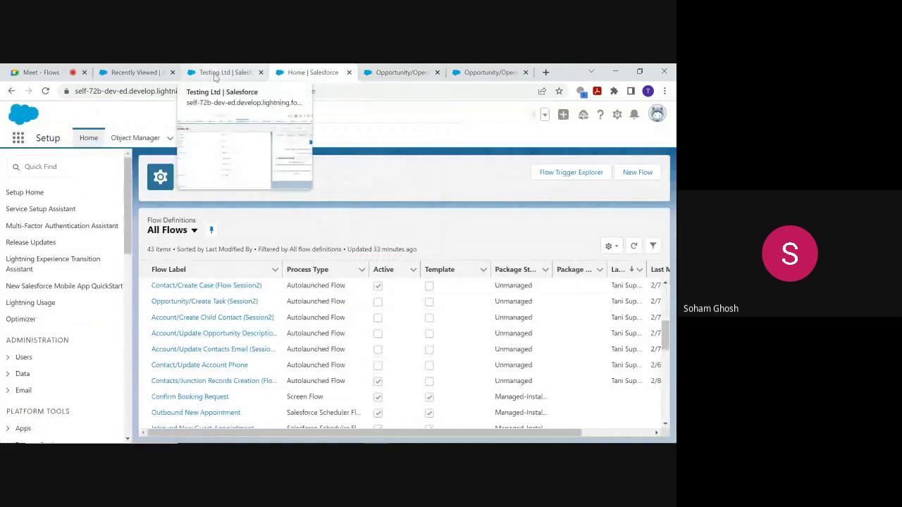
pyautogui.click(216, 75)
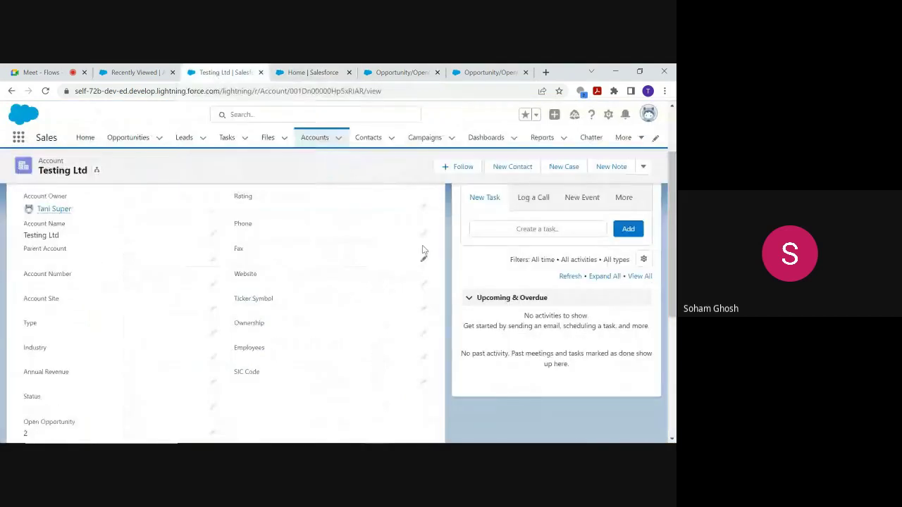
pyautogui.click(305, 71)
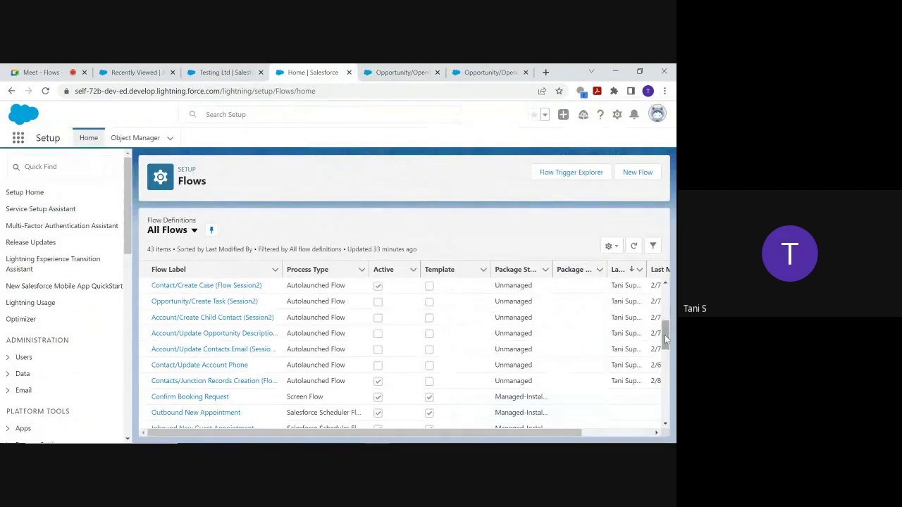
# Step: Open the Contacts/Junction Records Creation (Flow Session4) flow from the flow list and close the two remaining Opportunity flows
pyautogui.moveTo(664, 335); pyautogui.dragTo(673, 385)
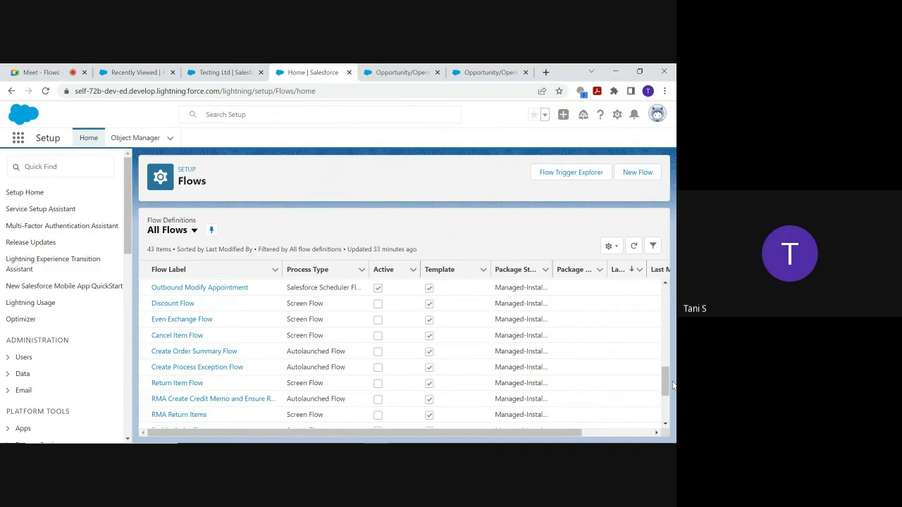
pyautogui.moveTo(665, 386); pyautogui.dragTo(662, 338)
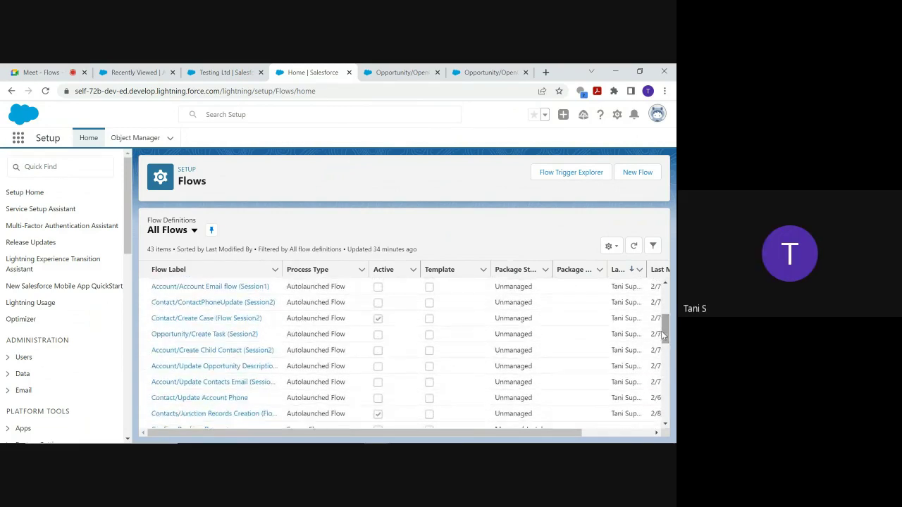
pyautogui.click(217, 416)
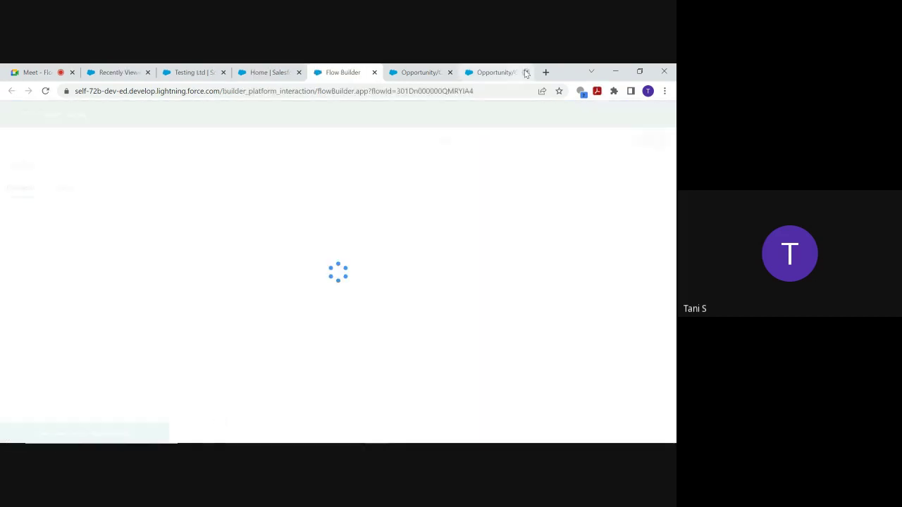
pyautogui.click(525, 71)
pyautogui.click(525, 72)
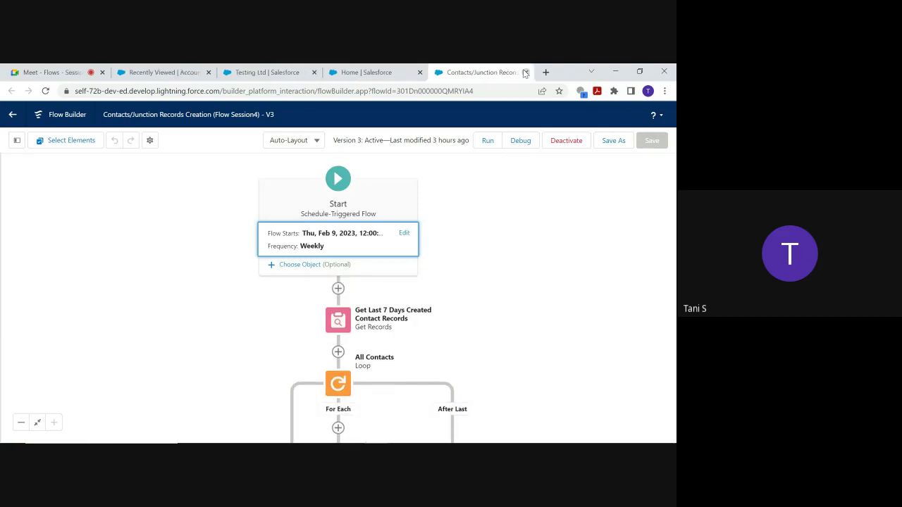
# Step: Examine the object, CreatedDate filter and record storage settings of the Get Last 7 Days Created Contact Records element
pyautogui.moveTo(590, 296); pyautogui.dragTo(479, 216)
pyautogui.scroll(-3, 481, 217)
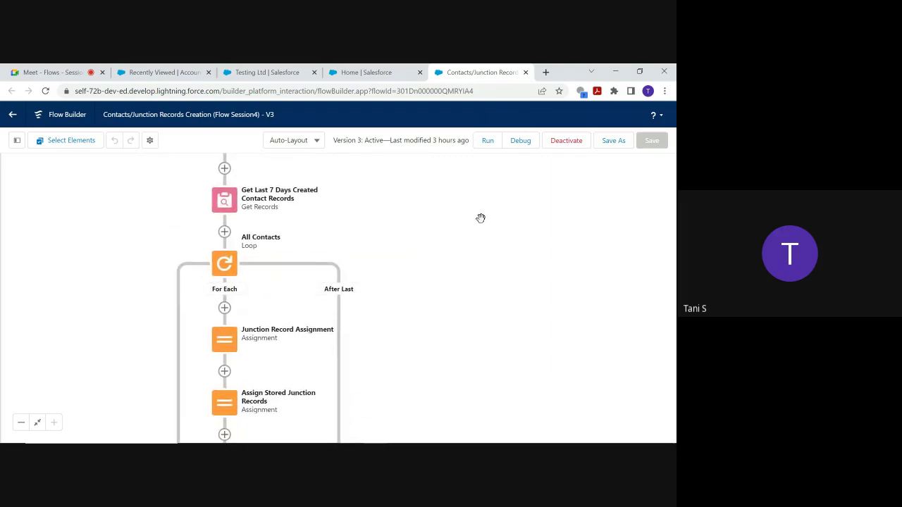
pyautogui.moveTo(397, 199); pyautogui.dragTo(413, 264)
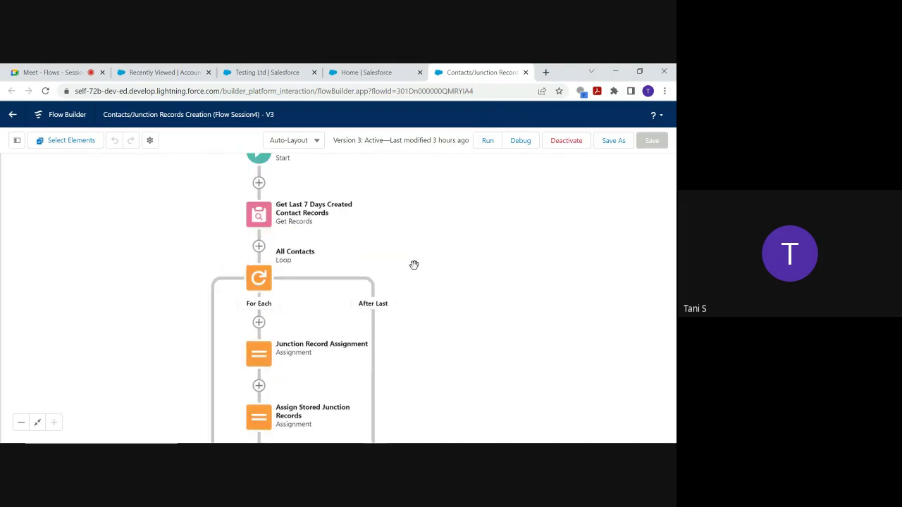
pyautogui.doubleClick(270, 216)
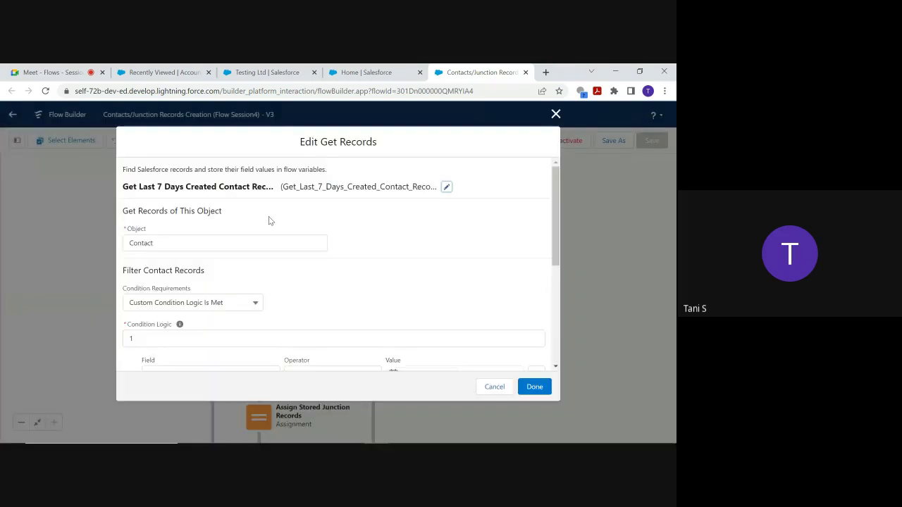
pyautogui.moveTo(556, 242); pyautogui.dragTo(563, 281)
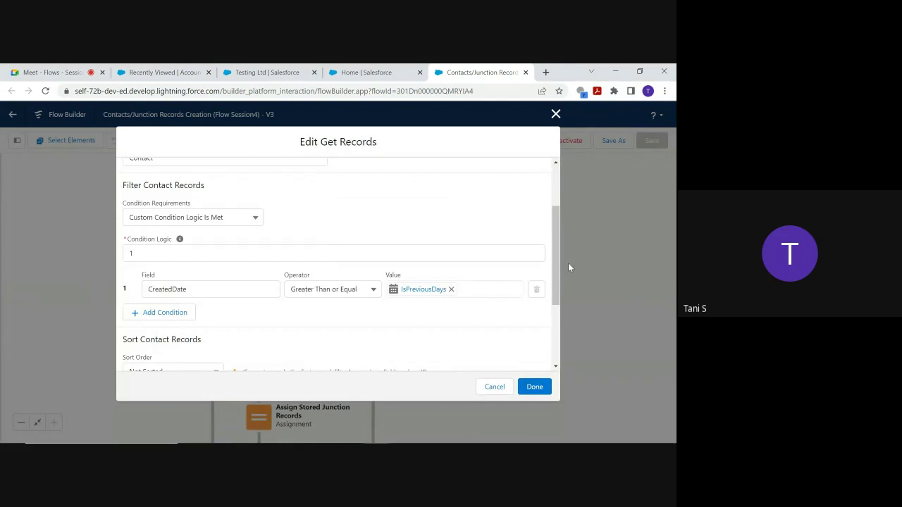
pyautogui.moveTo(556, 269); pyautogui.dragTo(562, 338)
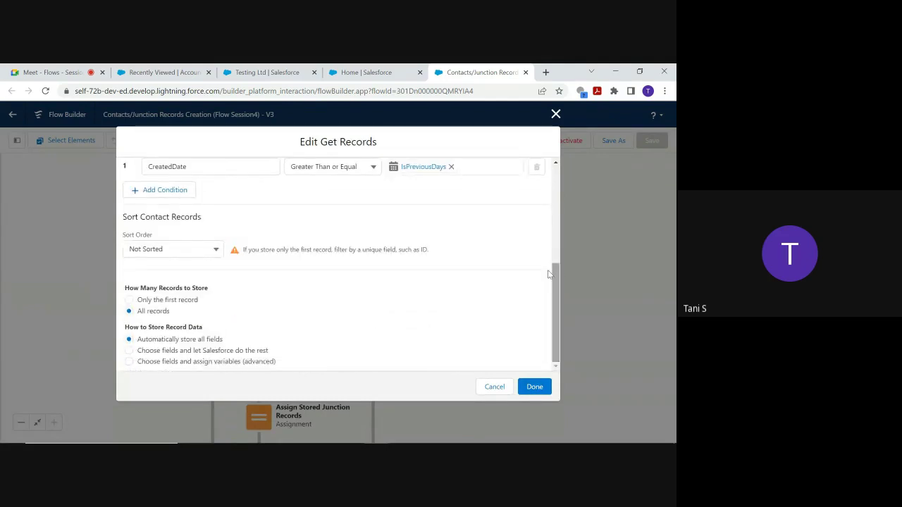
pyautogui.click(555, 115)
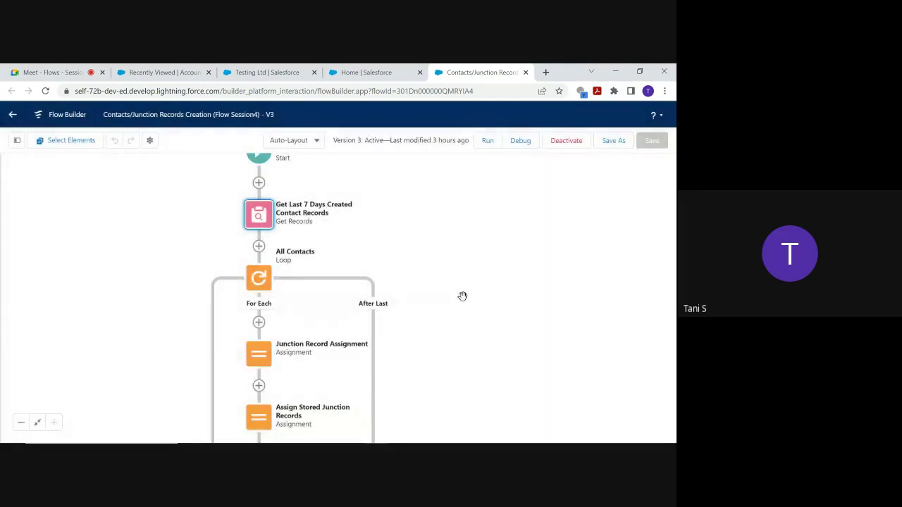
# Step: Examine the variable assignments in the Junction Record Assignment element inside the All Contacts loop
pyautogui.moveTo(462, 296); pyautogui.dragTo(441, 226)
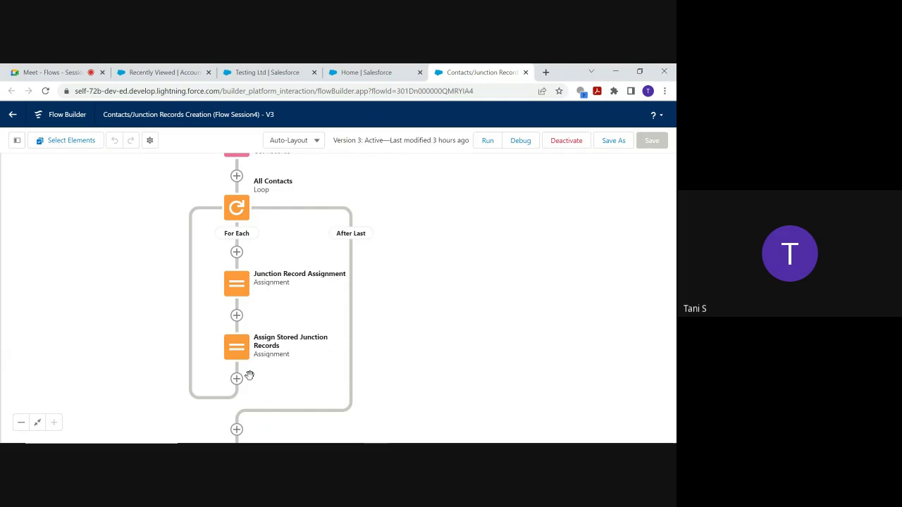
pyautogui.click(238, 289)
pyautogui.click(238, 289)
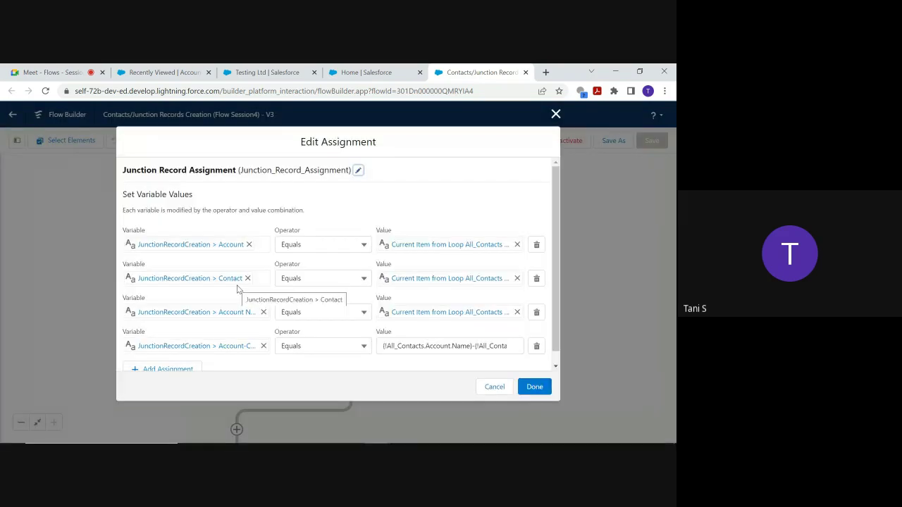
pyautogui.click(557, 115)
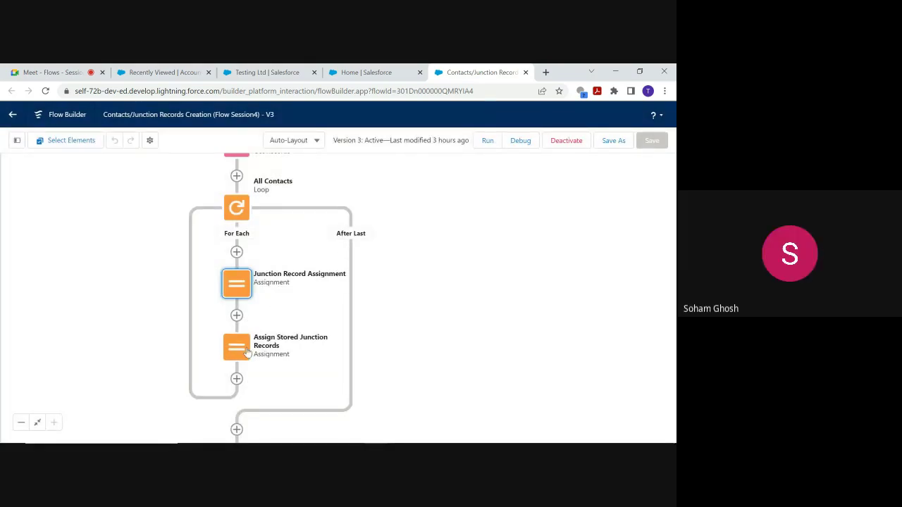
pyautogui.doubleClick(238, 285)
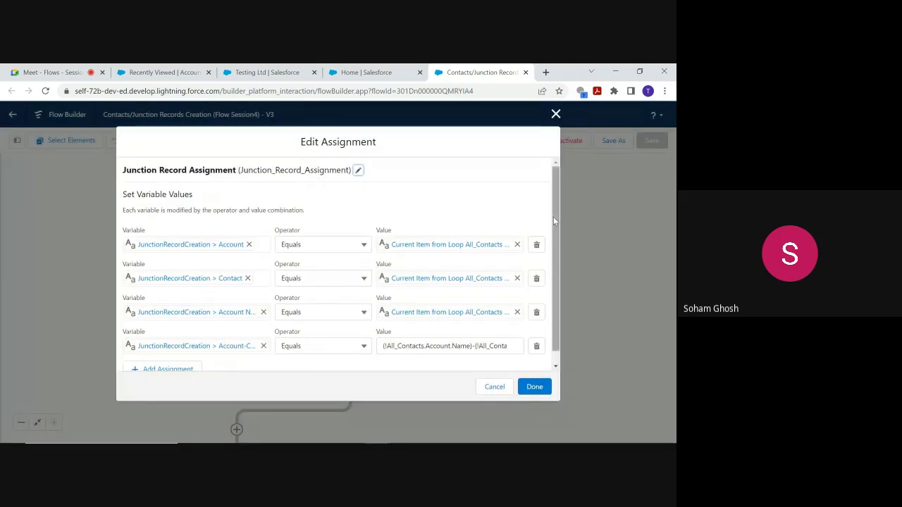
pyautogui.moveTo(553, 213); pyautogui.dragTo(559, 251)
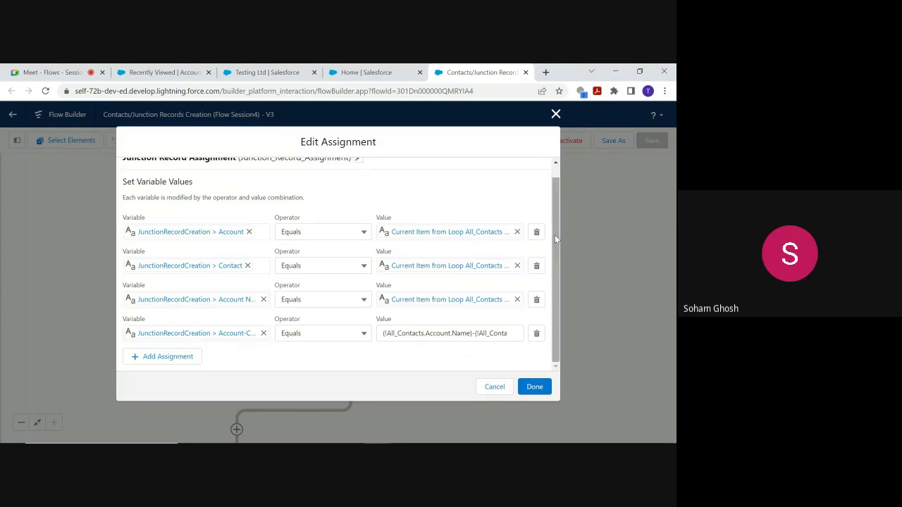
pyautogui.moveTo(555, 234); pyautogui.dragTo(557, 186)
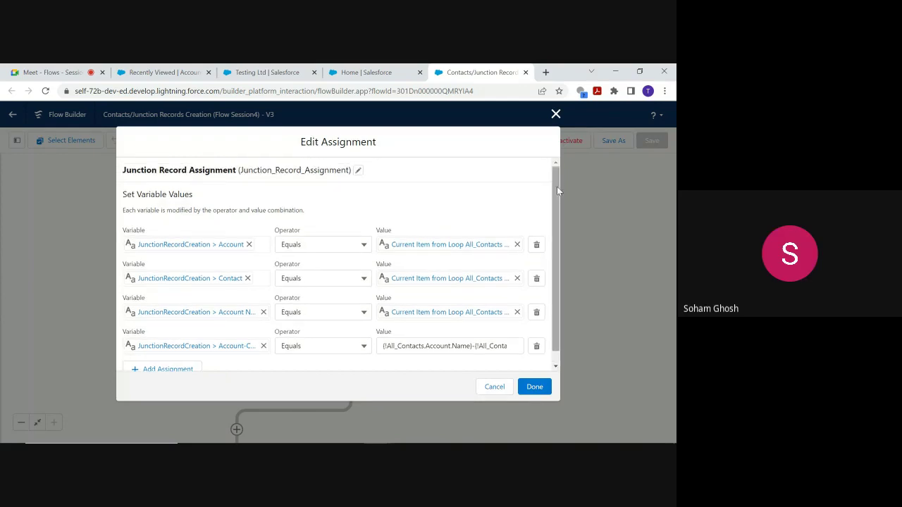
pyautogui.click(555, 116)
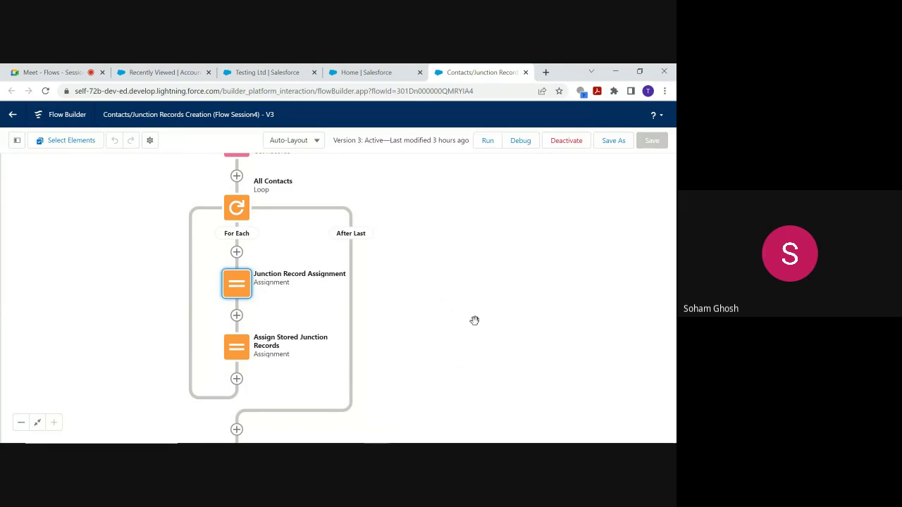
# Step: Show the flow's list of resources and inspect the All Contacts loop's collection variable and direction through its current item variable
pyautogui.click(17, 140)
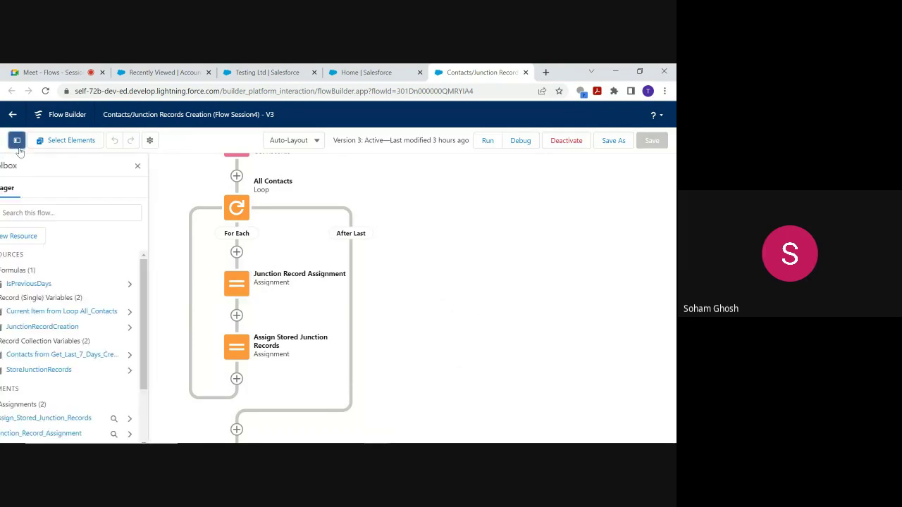
pyautogui.moveTo(170, 287); pyautogui.dragTo(170, 291)
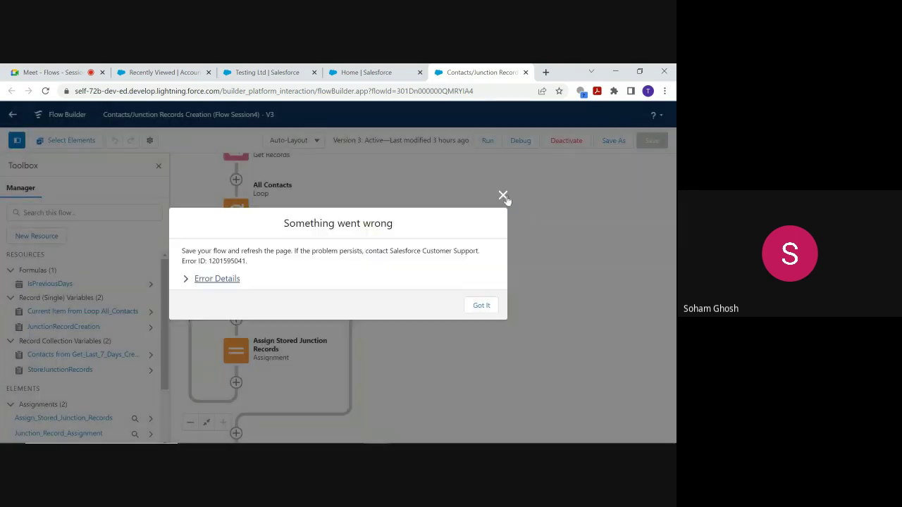
pyautogui.click(503, 195)
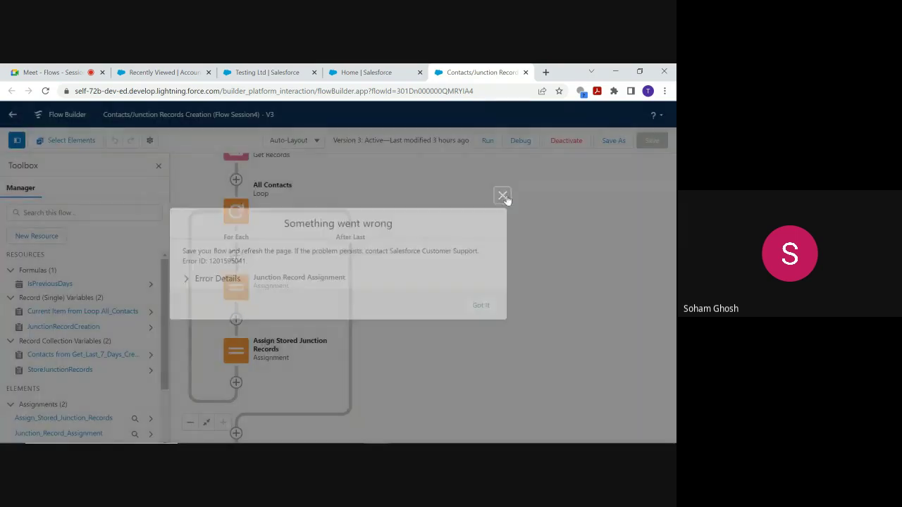
pyautogui.click(73, 315)
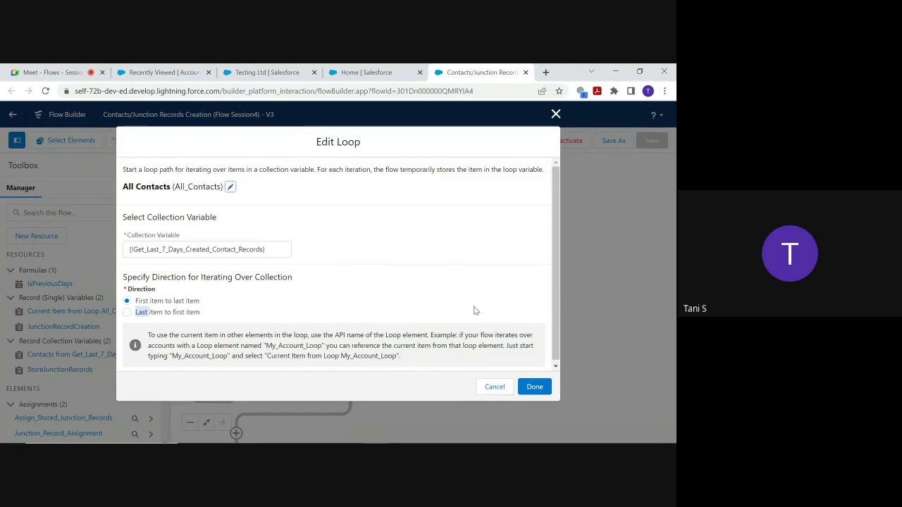
# Step: Examine the data type, object, collection and availability settings of the JunctionRecordCreation variable
pyautogui.click(555, 114)
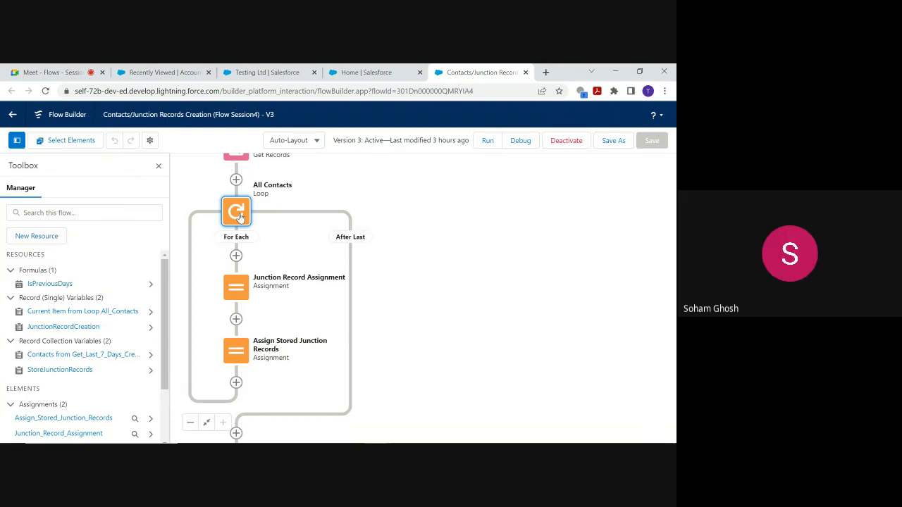
pyautogui.click(63, 327)
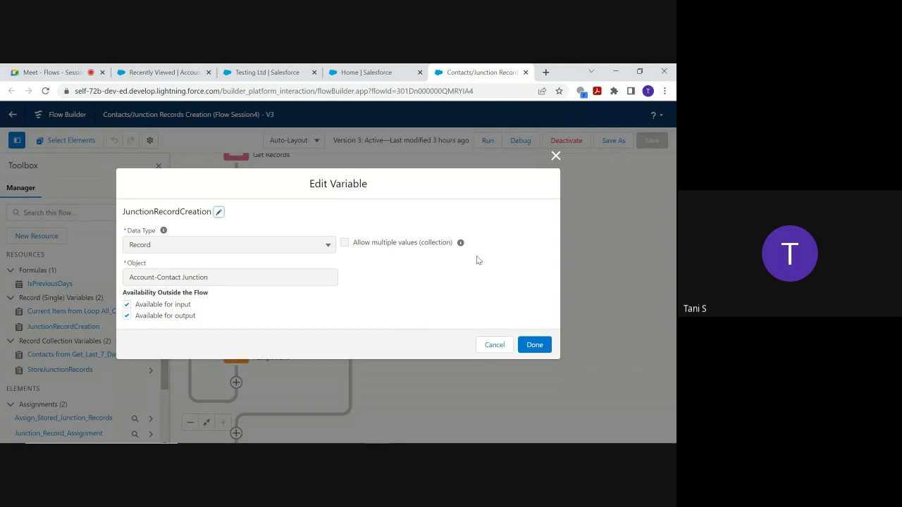
pyautogui.click(555, 156)
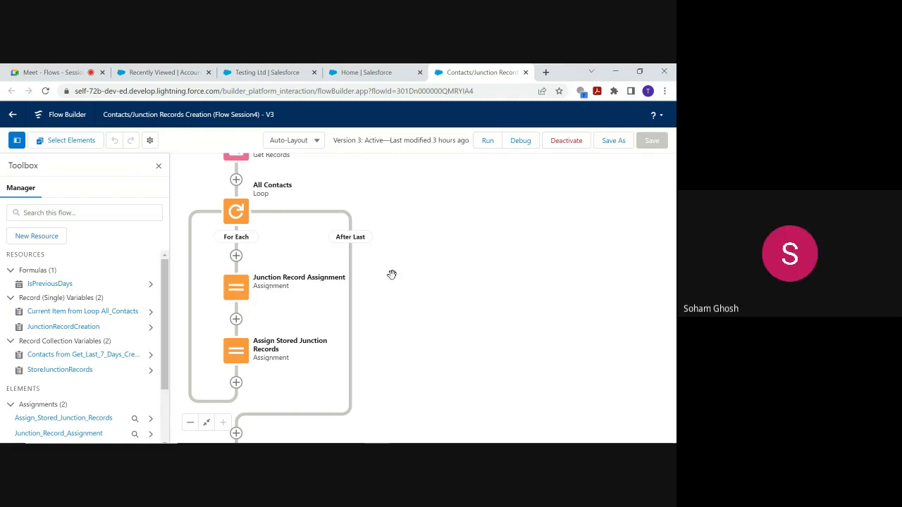
pyautogui.moveTo(390, 274); pyautogui.dragTo(426, 179)
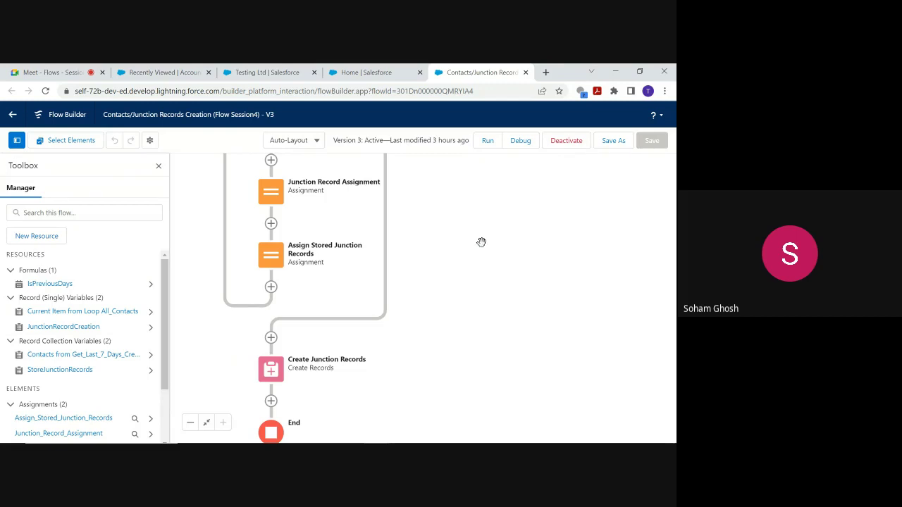
pyautogui.scroll(-2, 481, 242)
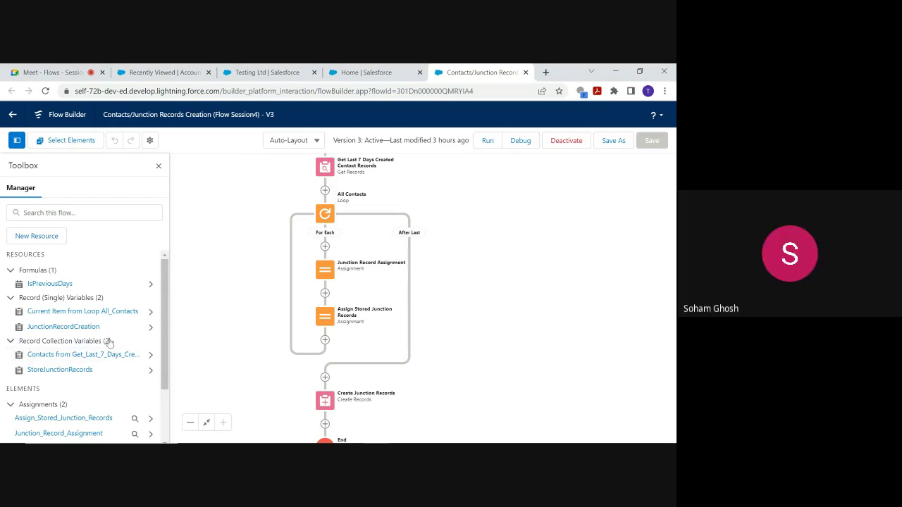
pyautogui.click(92, 326)
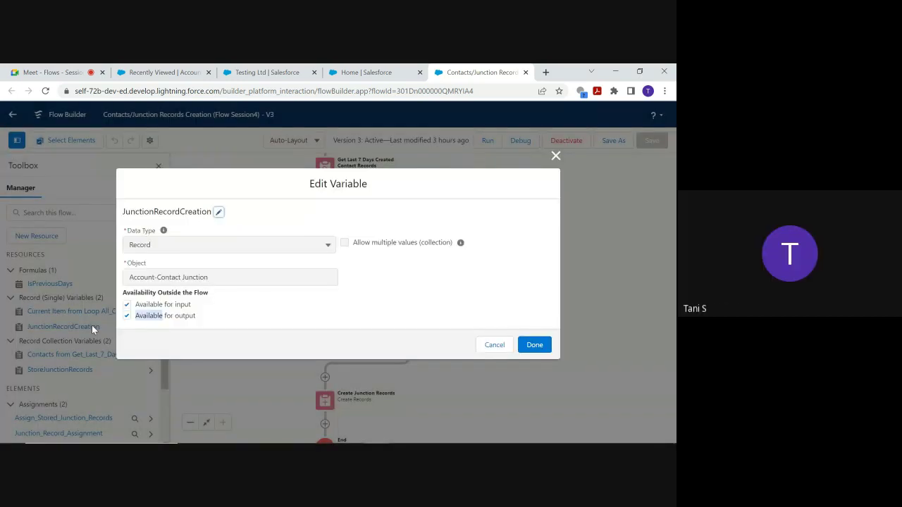
pyautogui.click(555, 156)
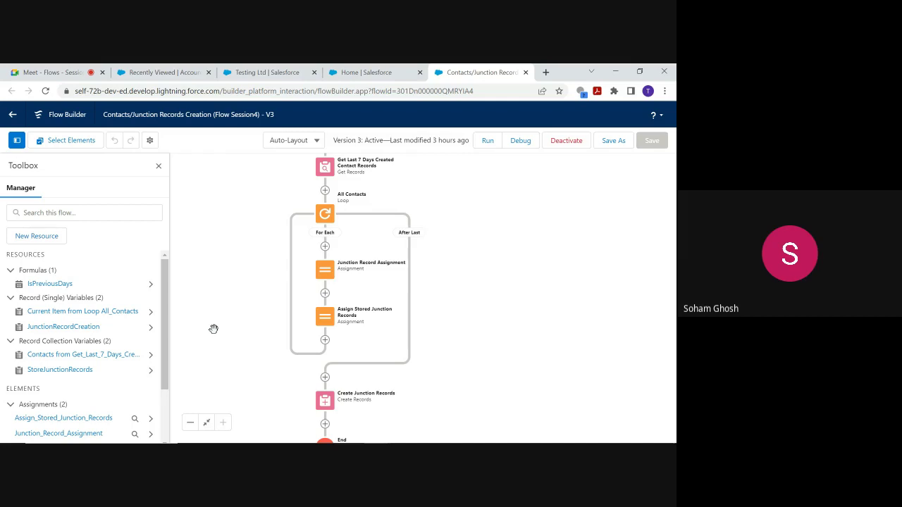
# Step: Look over the Assign Stored Junction Records element, and review the field assignments in the Junction Record Assignment element
pyautogui.doubleClick(326, 316)
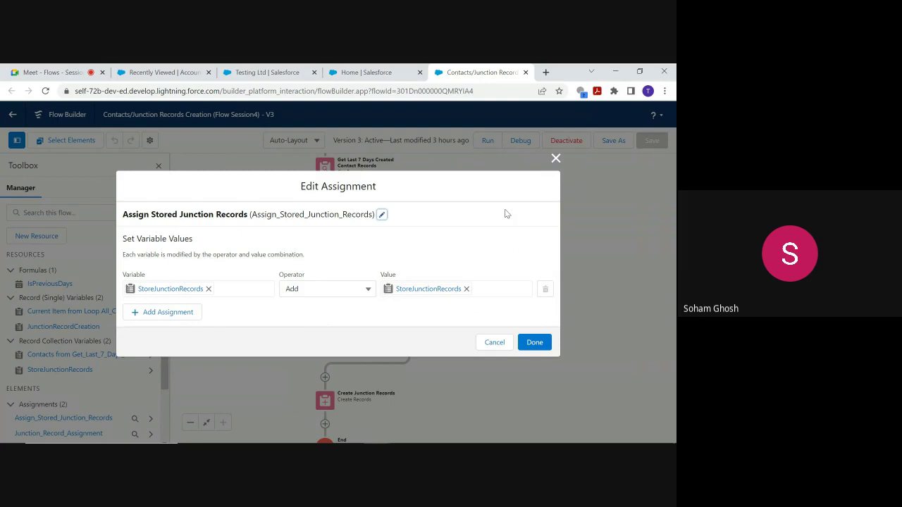
pyautogui.click(556, 158)
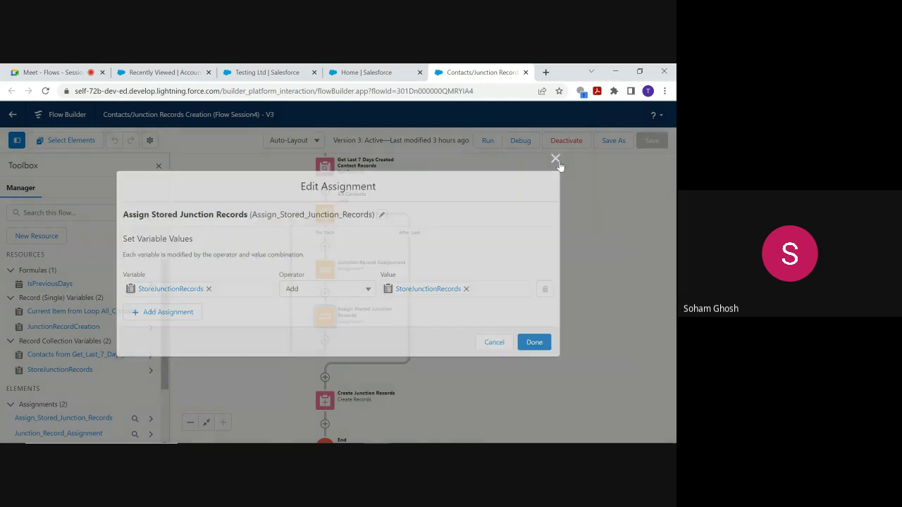
pyautogui.doubleClick(350, 272)
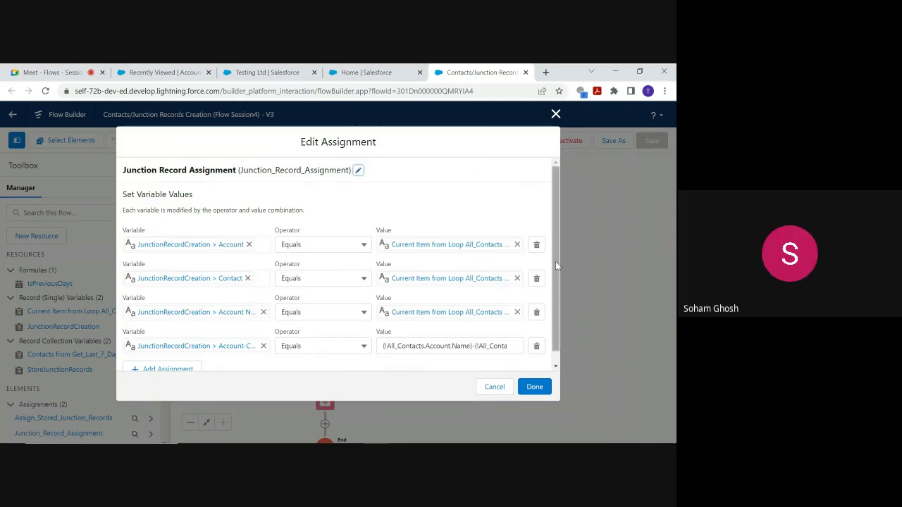
pyautogui.moveTo(555, 261); pyautogui.dragTo(562, 241)
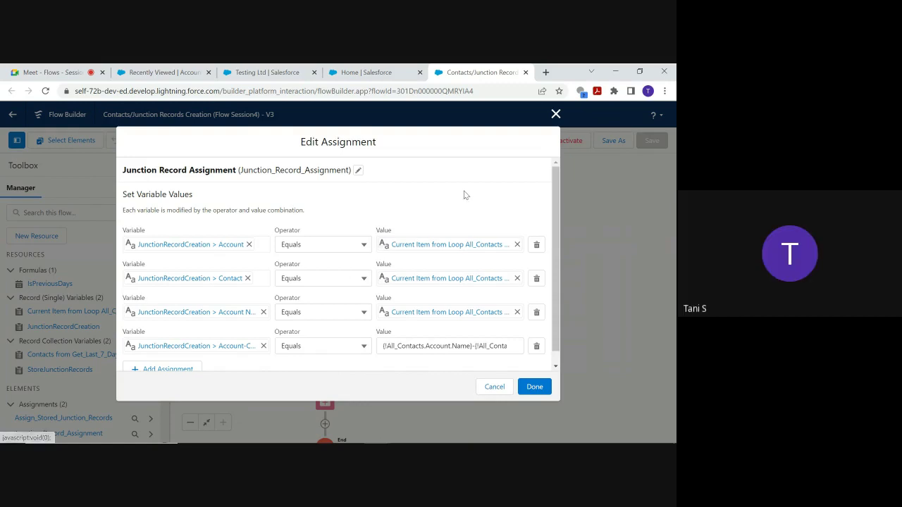
pyautogui.click(556, 114)
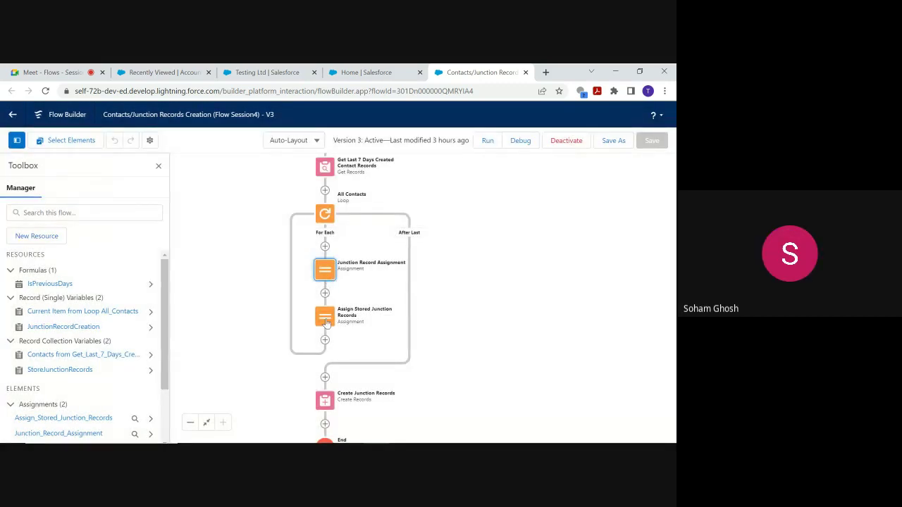
# Step: Examine the variable, operator and value set in the Assign Stored Junction Records element
pyautogui.doubleClick(325, 318)
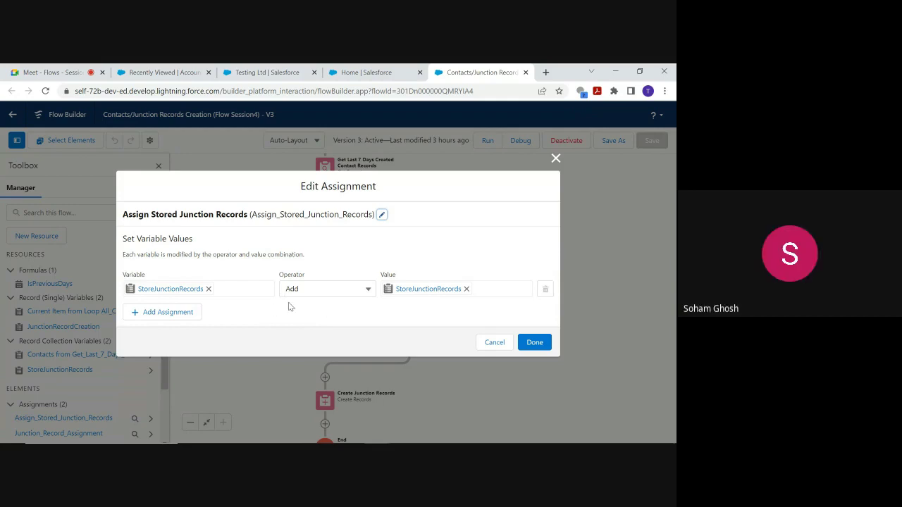
pyautogui.click(158, 289)
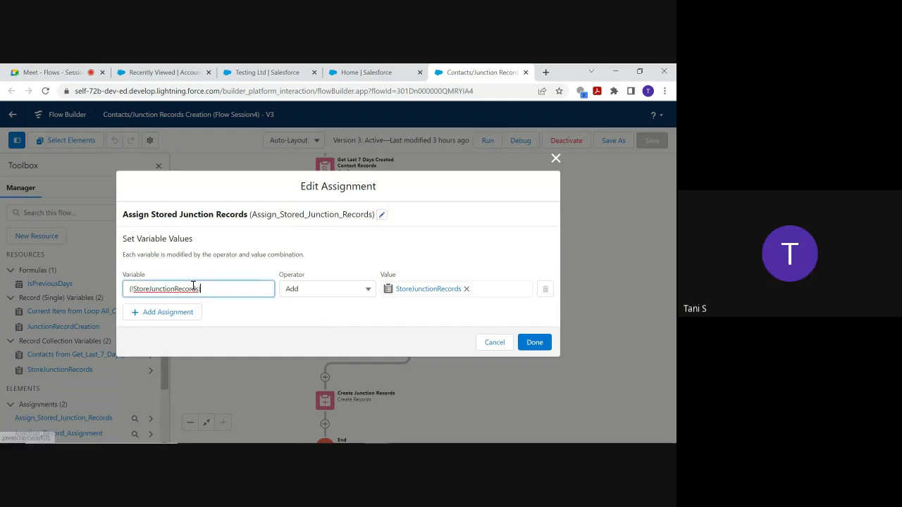
pyautogui.click(350, 257)
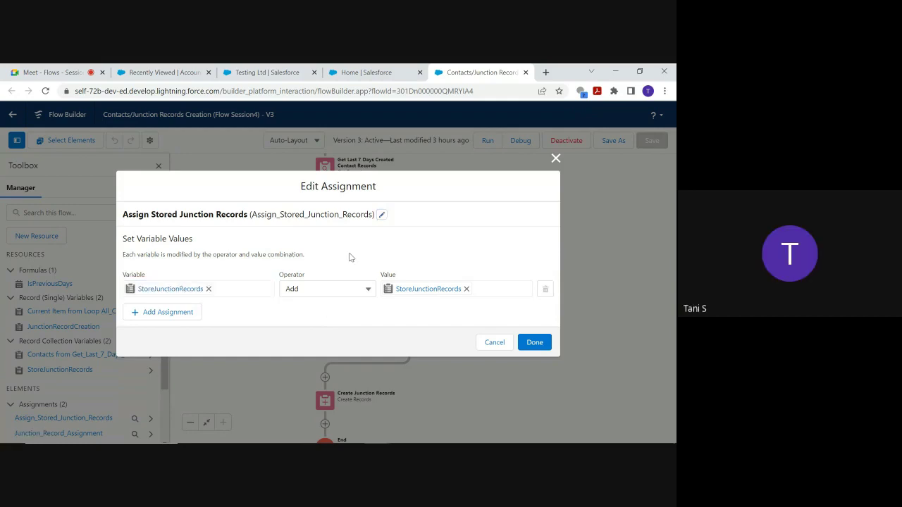
pyautogui.click(556, 159)
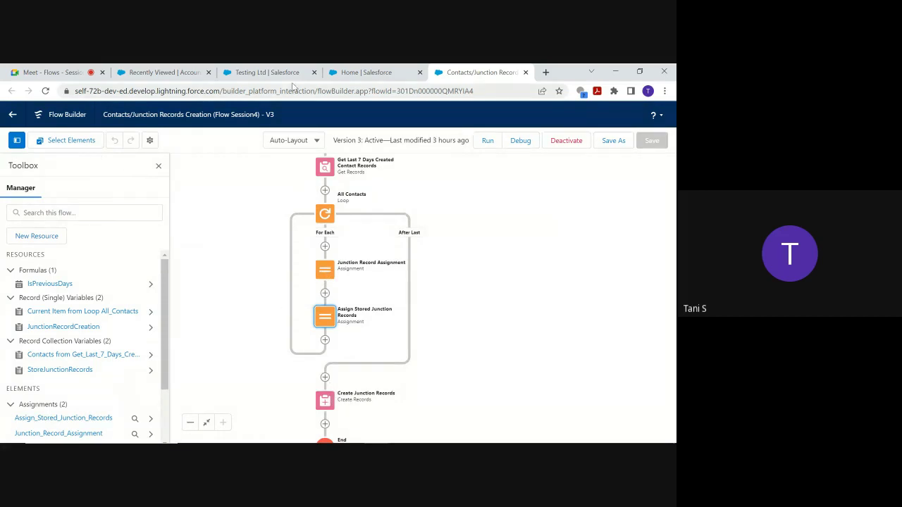
# Step: Find and open the Contact/ContactPhoneUpdate (Session2) flow from the list of all flows, and return to the list
pyautogui.click(339, 71)
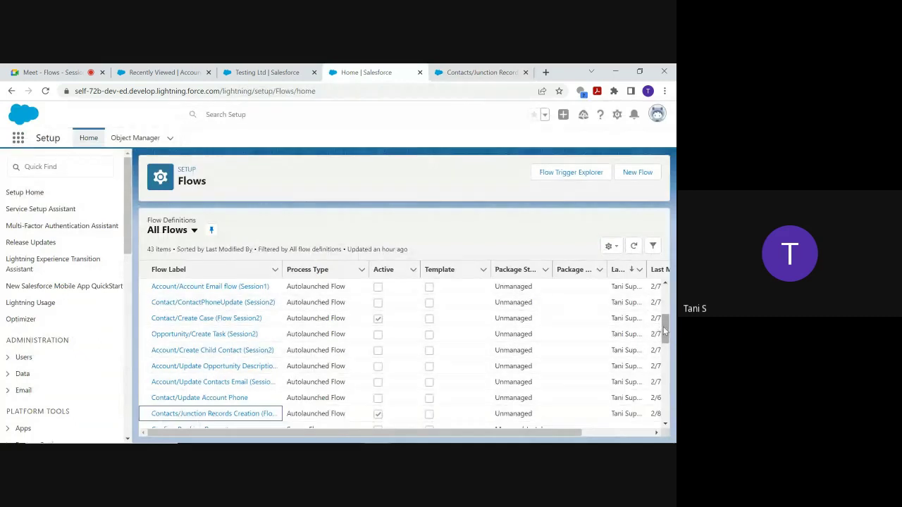
pyautogui.moveTo(665, 329); pyautogui.dragTo(665, 295)
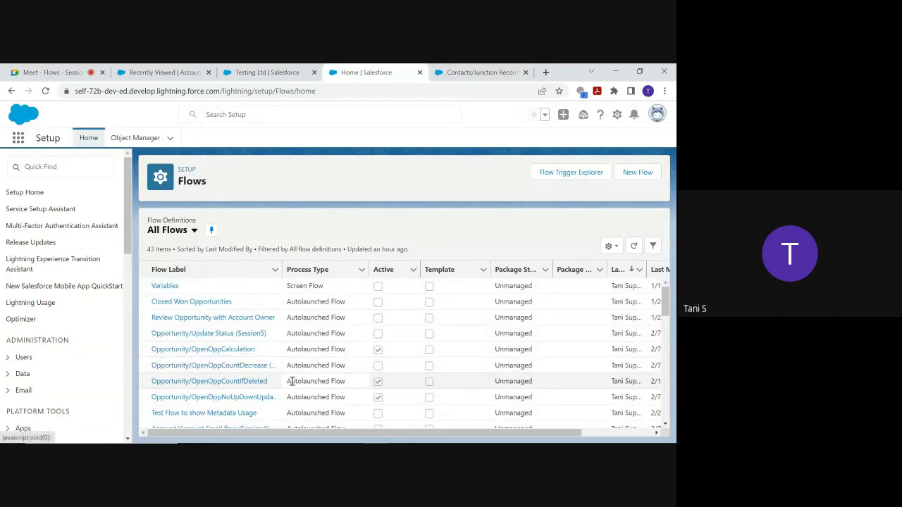
pyautogui.moveTo(666, 315); pyautogui.dragTo(666, 338)
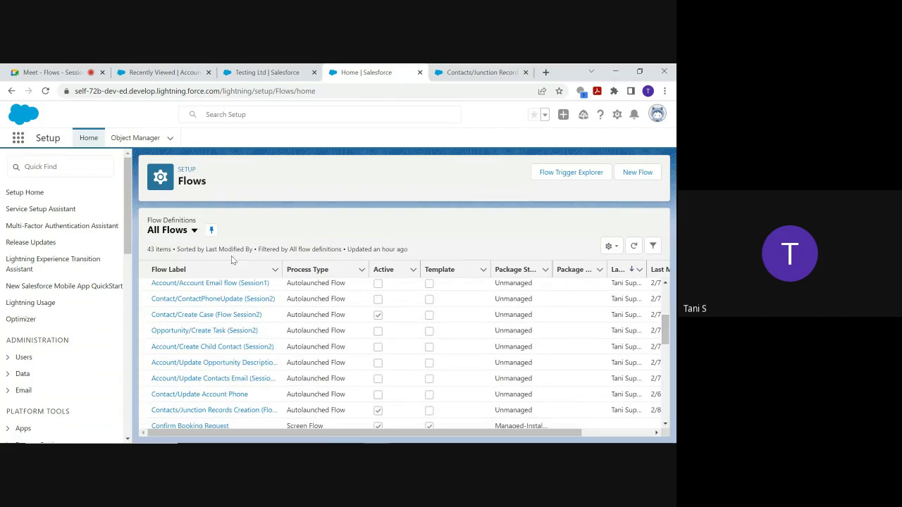
pyautogui.click(201, 302)
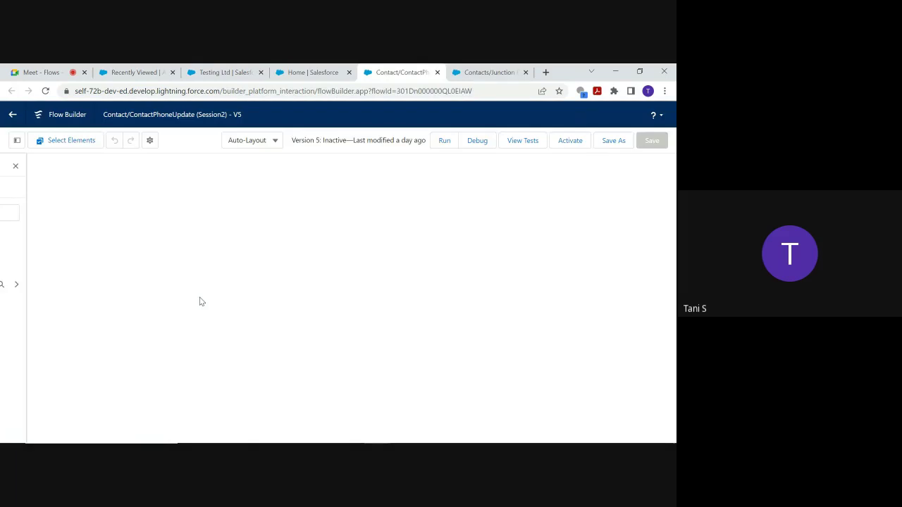
pyautogui.click(13, 114)
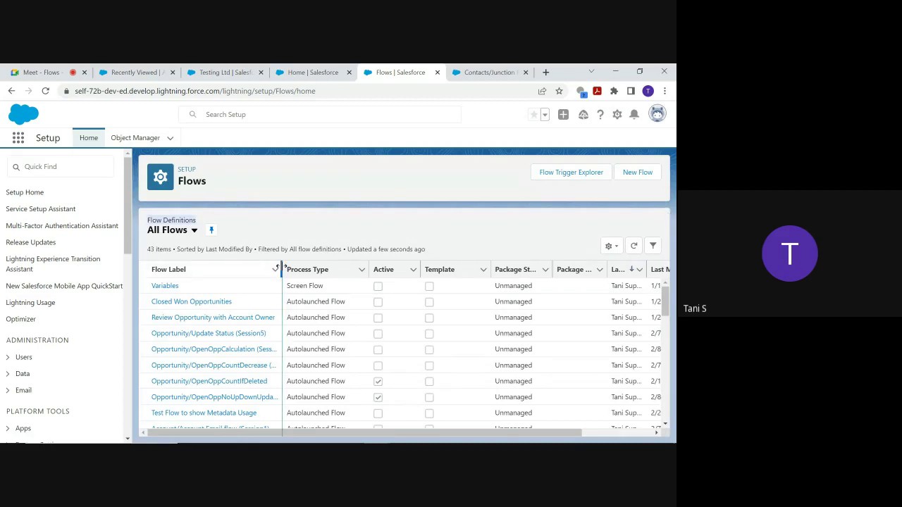
# Step: Widen the Flow Label column, view the Account/Create Child Contact (Session2) flow's trigger and action, and close that flow
pyautogui.moveTo(280, 268); pyautogui.dragTo(307, 268)
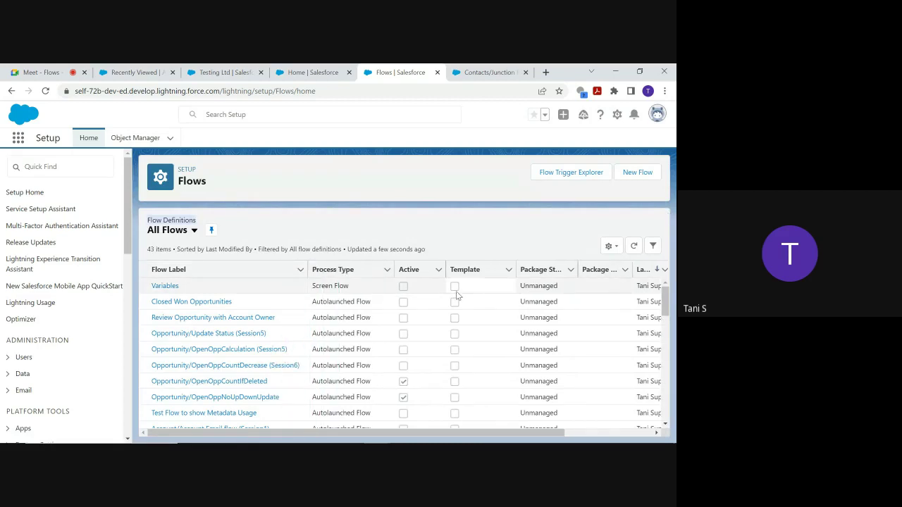
pyautogui.scroll(-1, 666, 303)
pyautogui.scroll(-2, 666, 302)
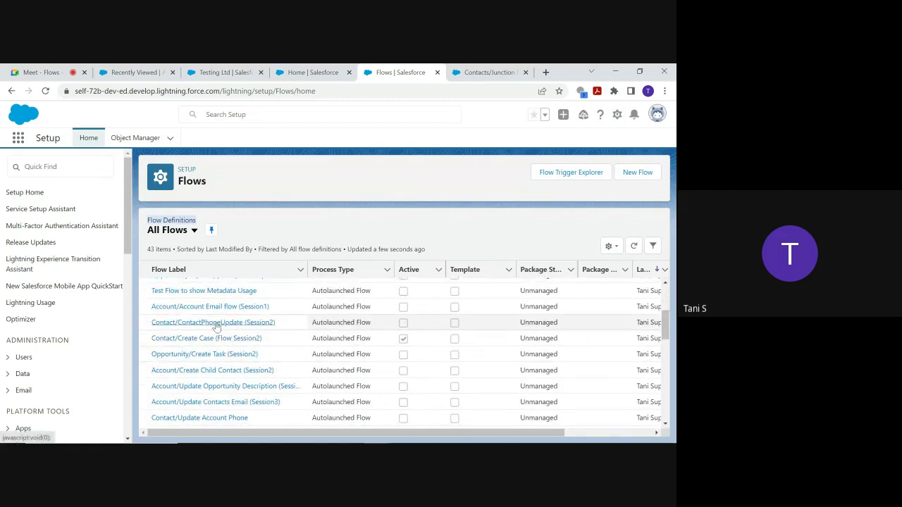
pyautogui.click(207, 372)
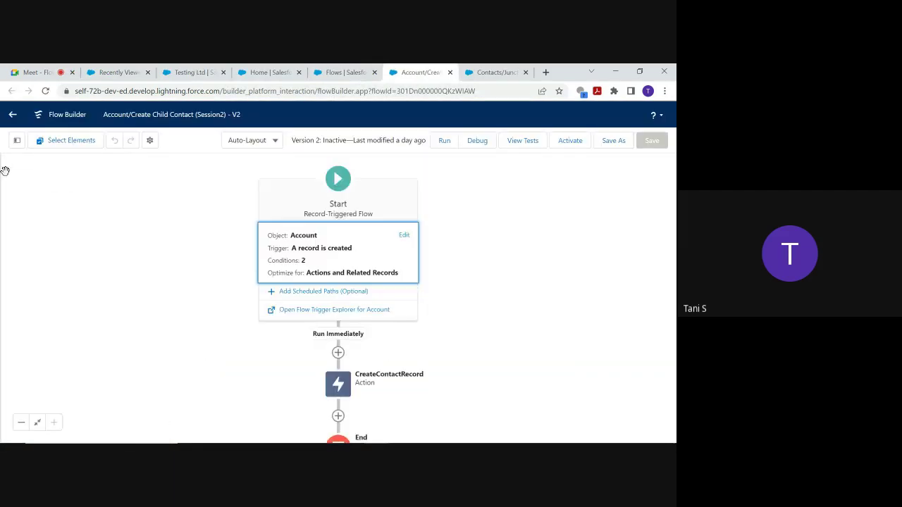
pyautogui.click(12, 114)
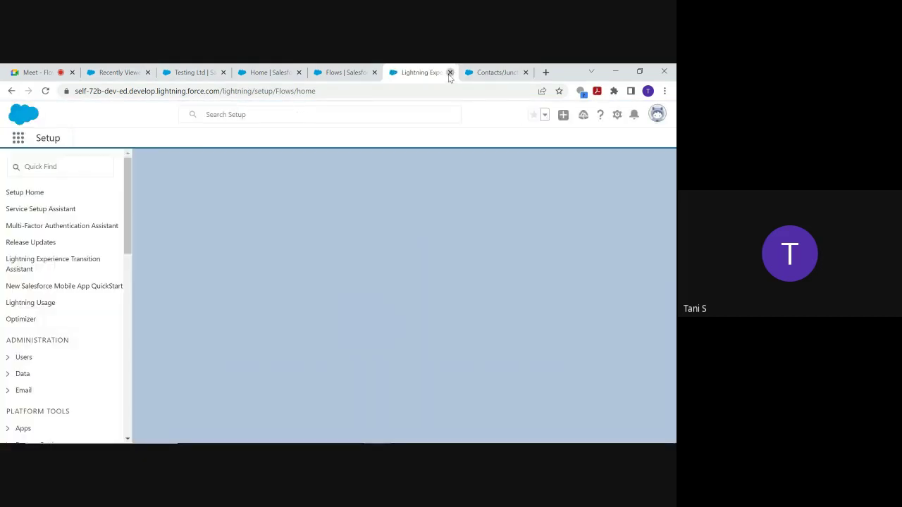
pyautogui.click(450, 73)
pyautogui.click(534, 173)
pyautogui.click(441, 303)
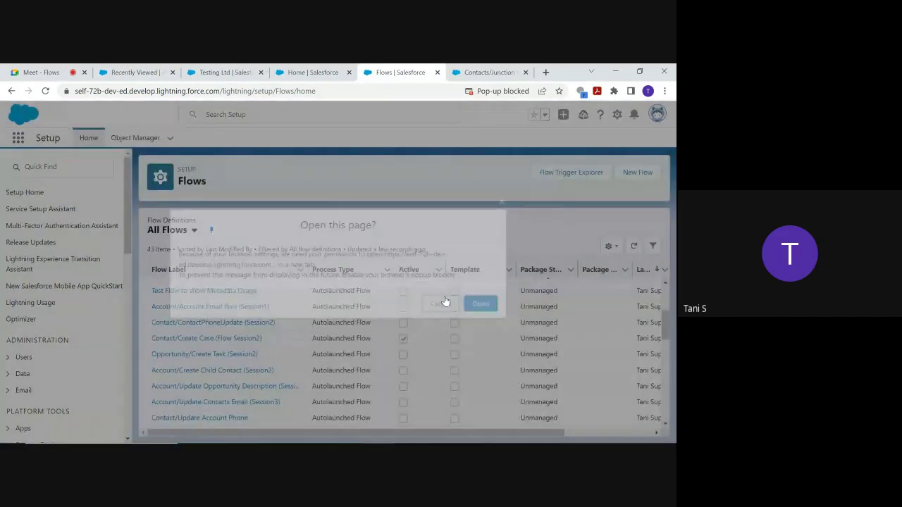
# Step: Open the Account/Update Contacts Email (Session3) flow and examine its resources, loop assignments and Update Contacts element
pyautogui.moveTo(667, 317); pyautogui.dragTo(667, 332)
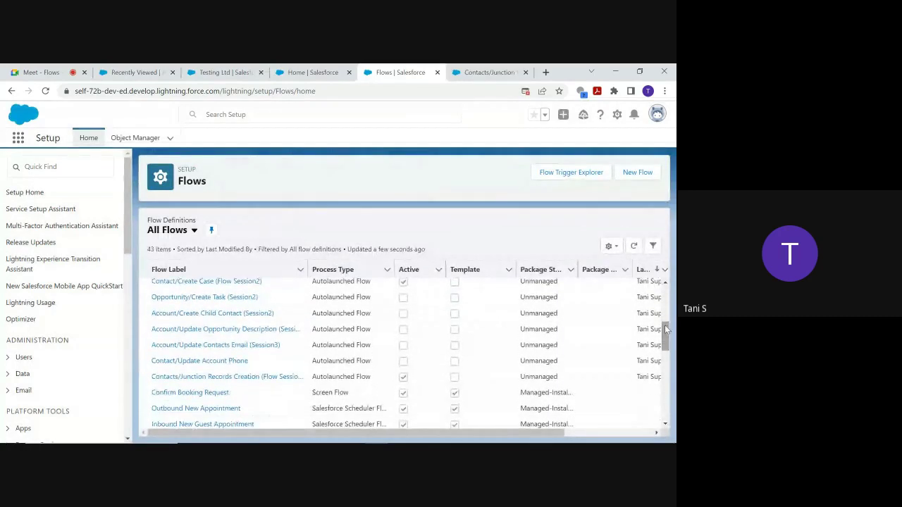
pyautogui.click(237, 347)
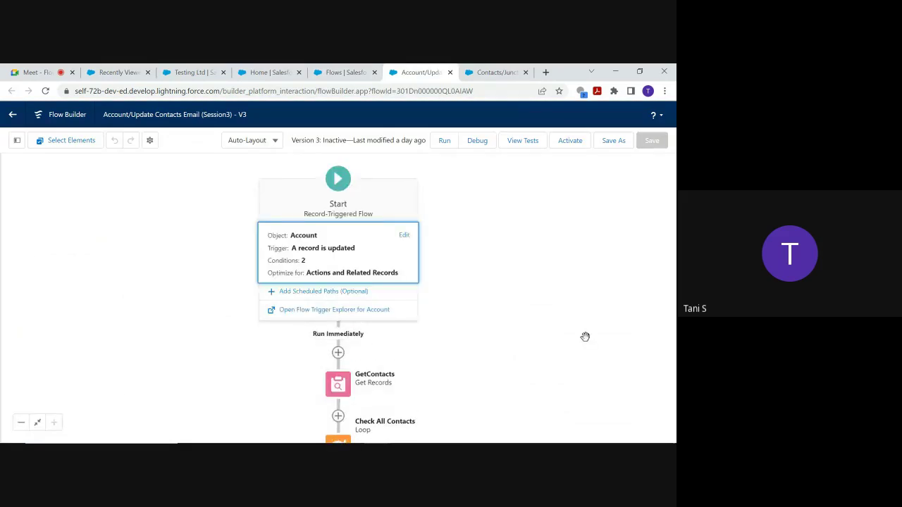
pyautogui.moveTo(584, 337); pyautogui.dragTo(529, 139)
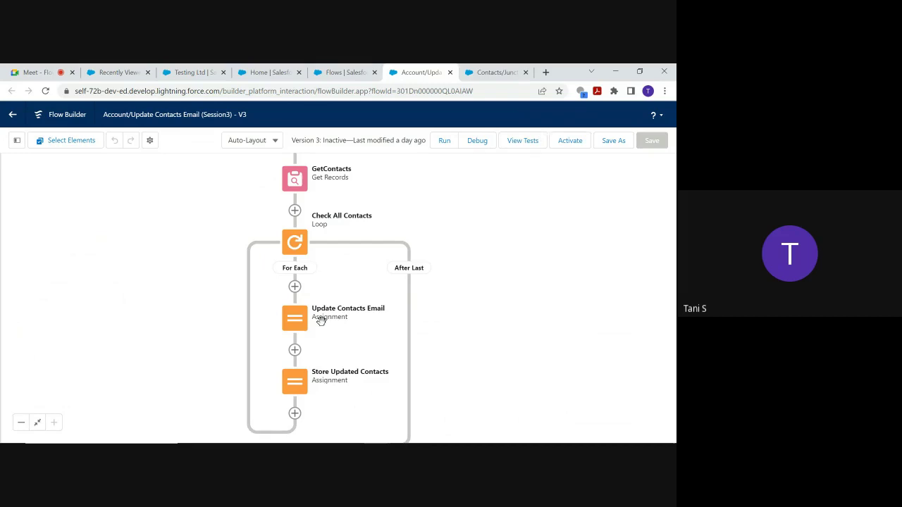
pyautogui.click(17, 144)
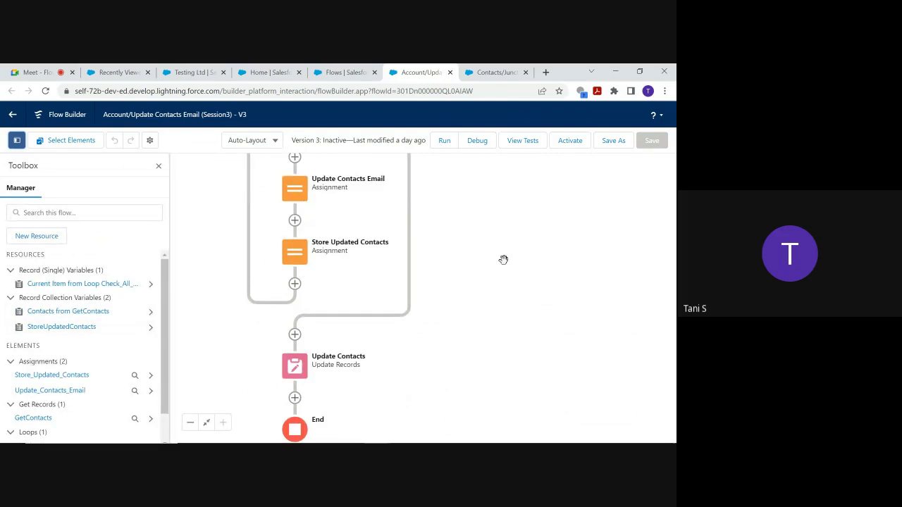
pyautogui.moveTo(503, 263); pyautogui.dragTo(508, 309)
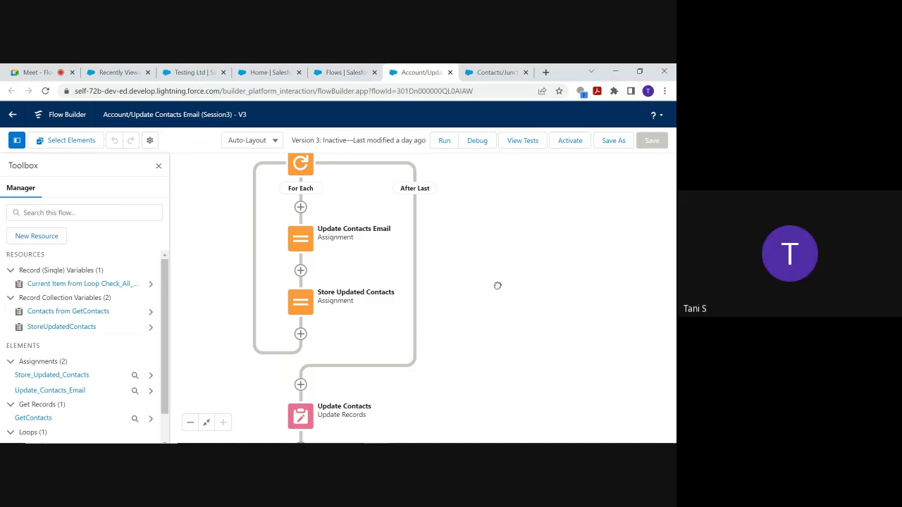
pyautogui.moveTo(497, 284); pyautogui.dragTo(503, 227)
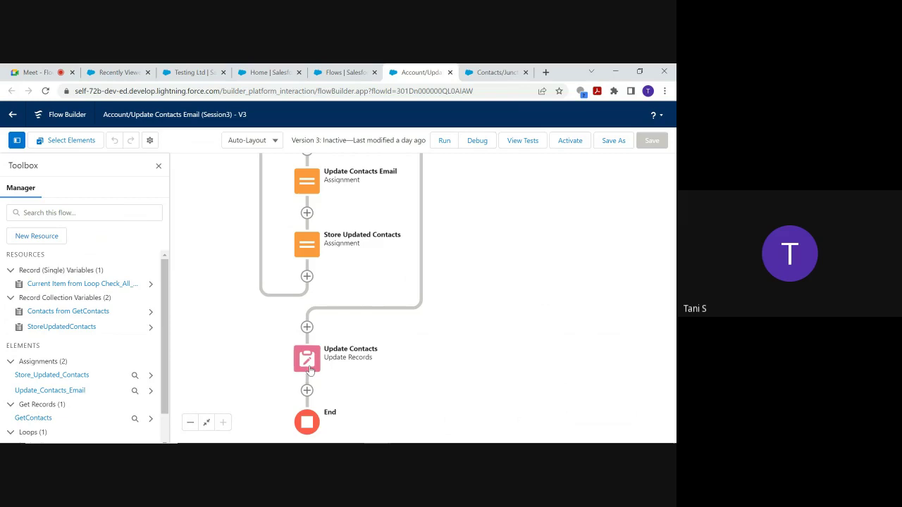
pyautogui.moveTo(509, 318); pyautogui.dragTo(494, 404)
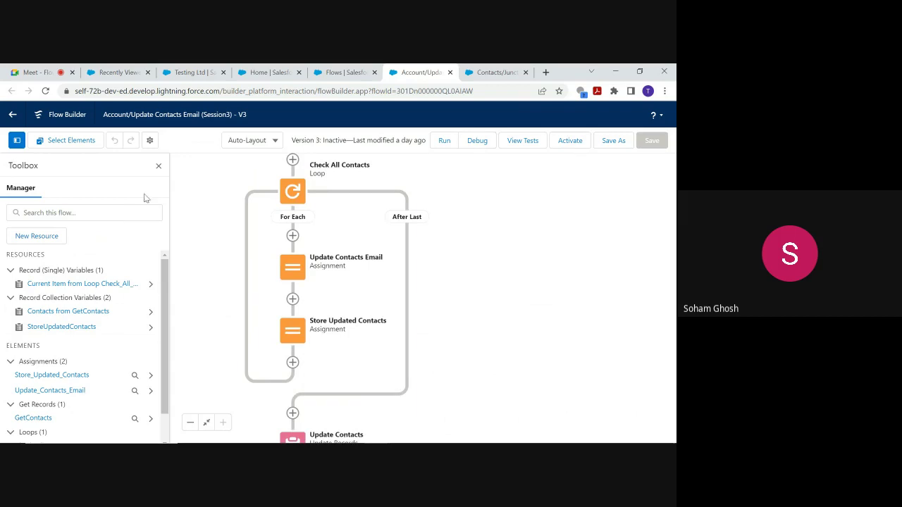
# Step: Leave the Update Contacts Email flow and create a new record-triggered flow
pyautogui.click(13, 117)
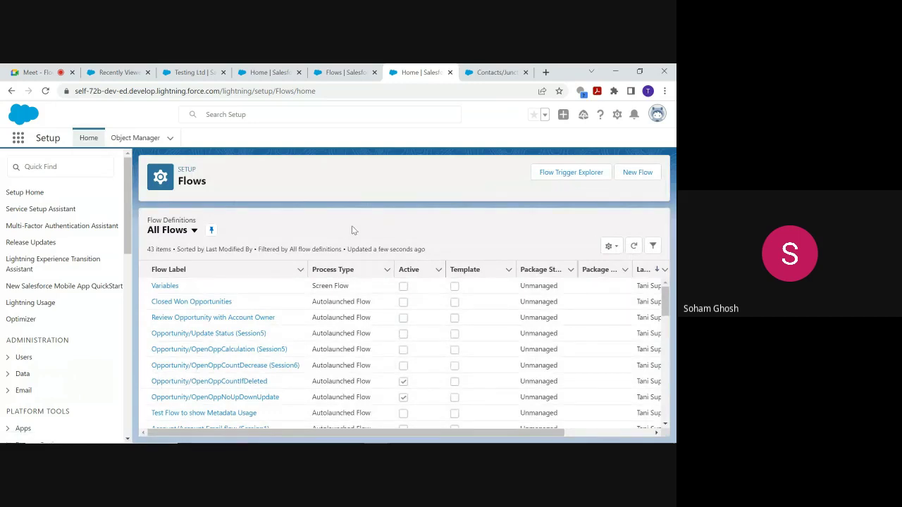
pyautogui.click(638, 173)
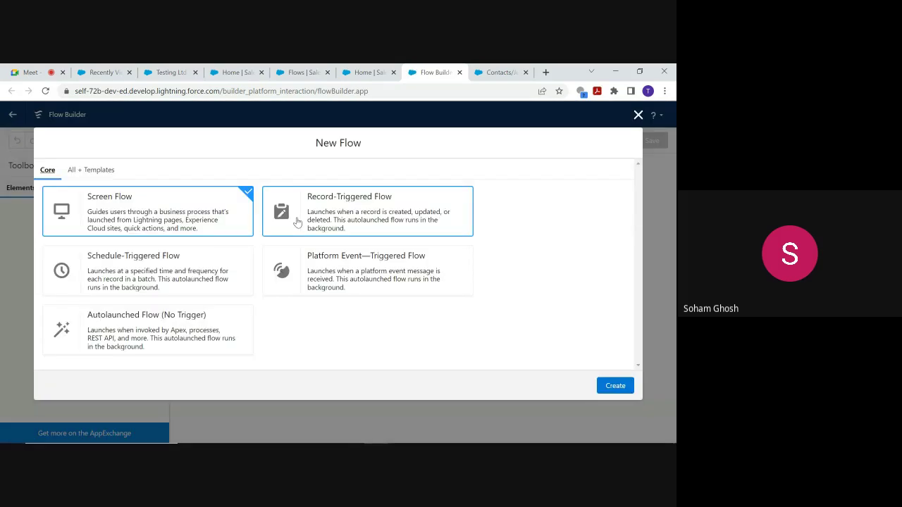
pyautogui.click(354, 224)
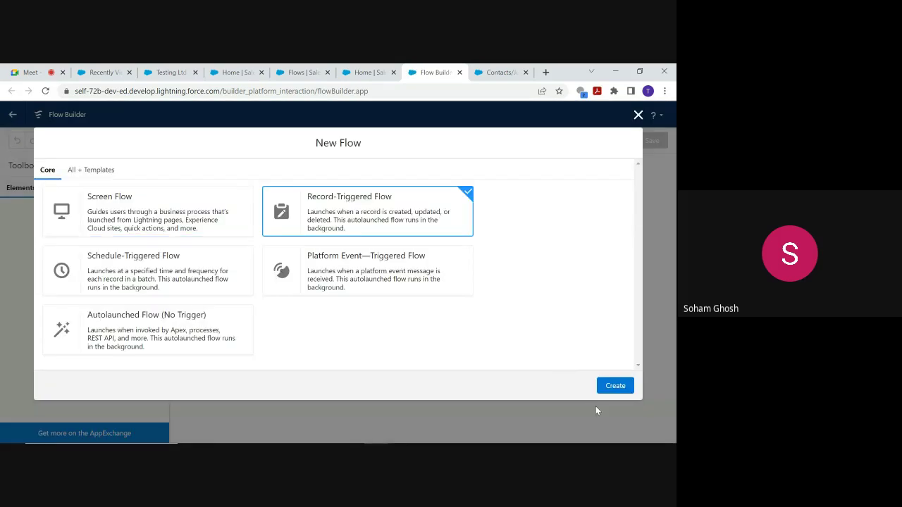
pyautogui.click(610, 388)
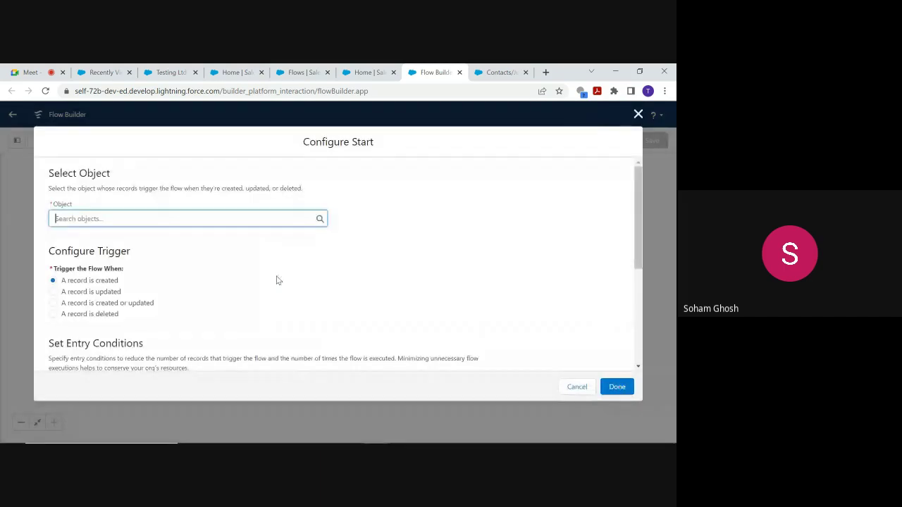
# Step: Set Account as the flow's triggering object and have the flow run when a record is updated
pyautogui.click(261, 219)
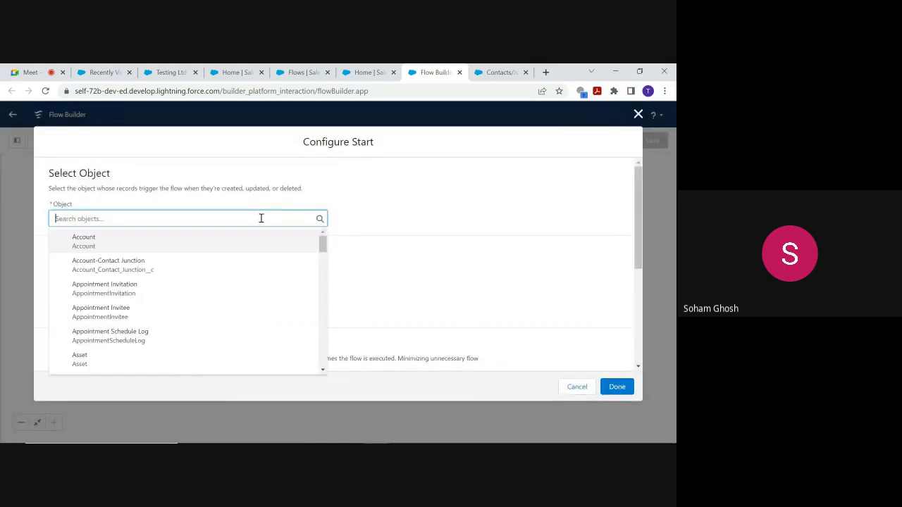
pyautogui.write('acc')
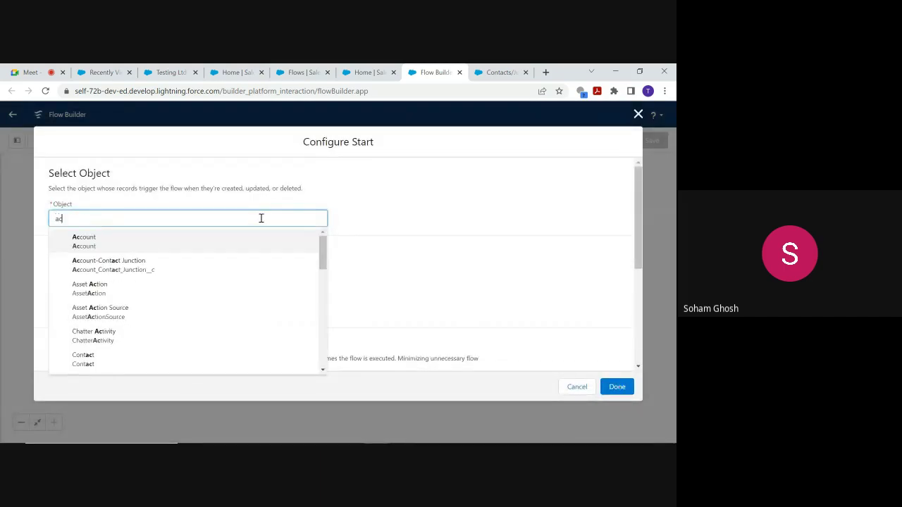
pyautogui.click(135, 243)
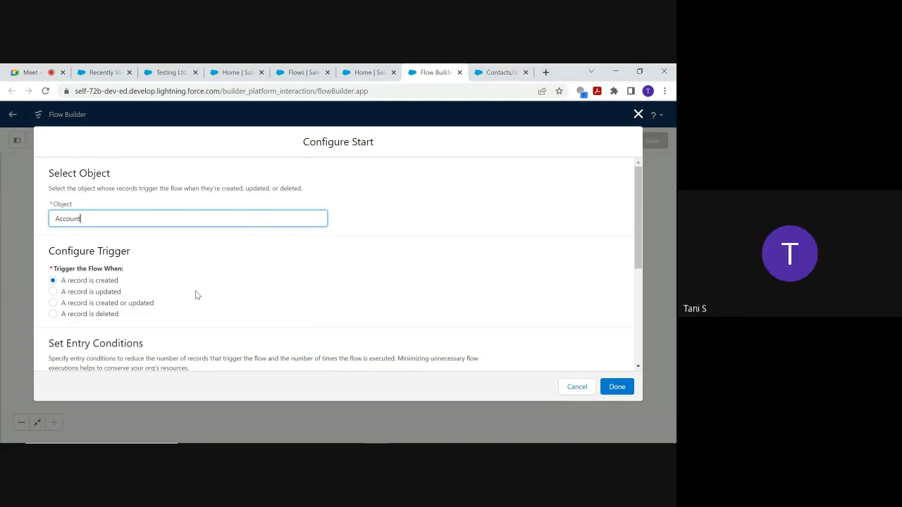
pyautogui.click(54, 291)
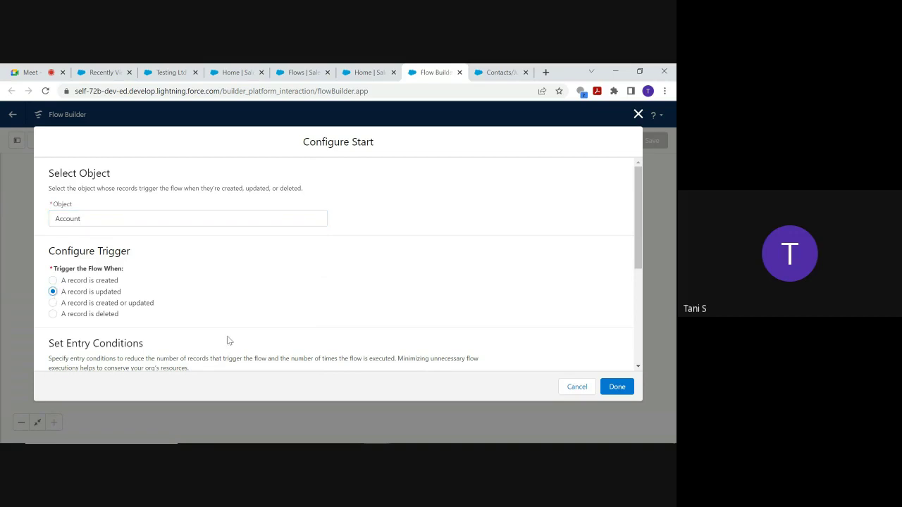
pyautogui.moveTo(640, 260); pyautogui.dragTo(646, 360)
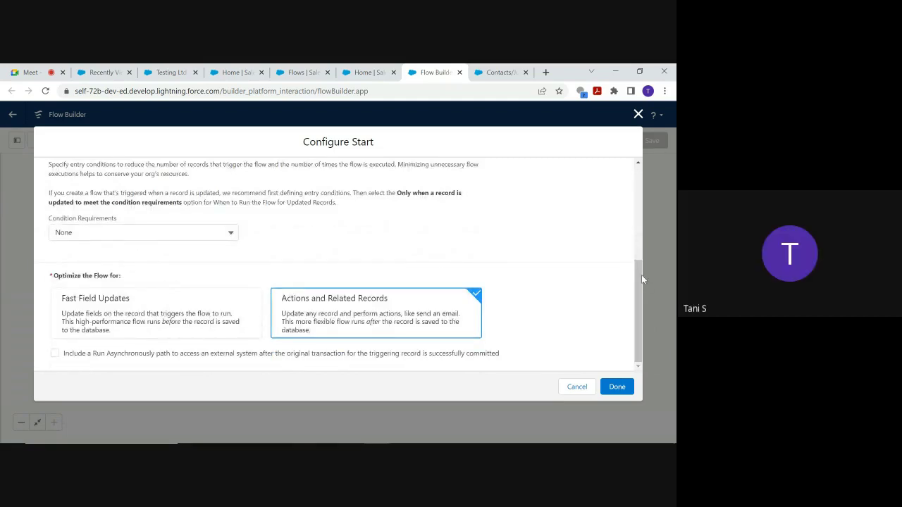
pyautogui.moveTo(635, 266); pyautogui.dragTo(635, 182)
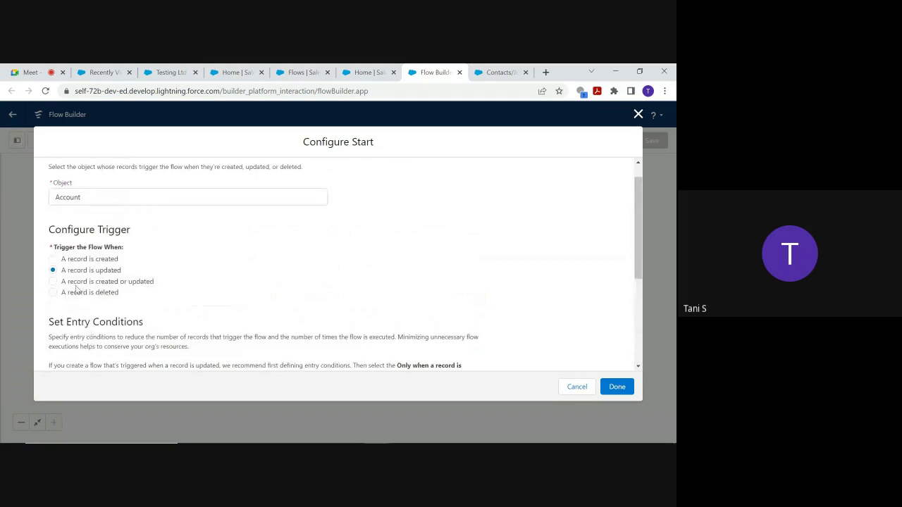
pyautogui.click(52, 259)
pyautogui.click(55, 271)
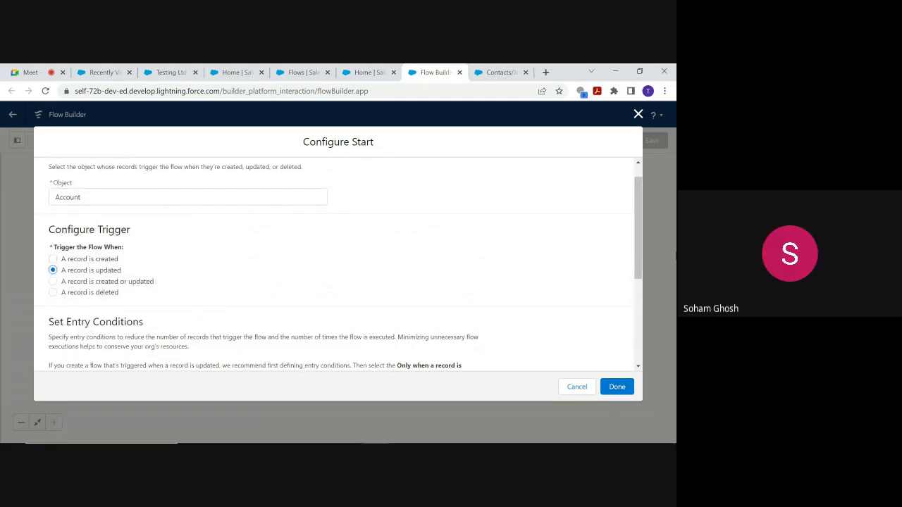
# Step: Try an entry condition requirement of All Conditions Are Met (AND) with the account's Name field and the Is Changed operator
pyautogui.moveTo(635, 246); pyautogui.dragTo(646, 322)
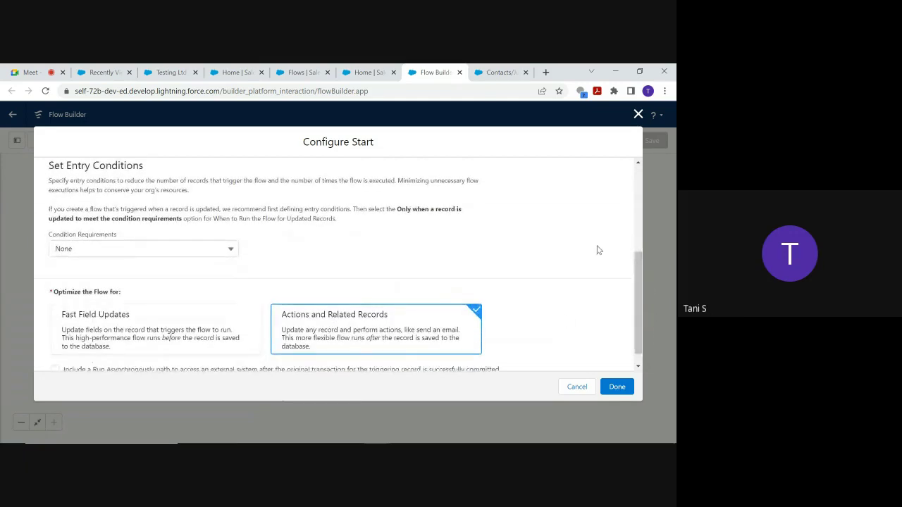
pyautogui.moveTo(639, 273)
pyautogui.mouseDown()
pyautogui.moveTo(635, 226)
pyautogui.moveTo(625, 268)
pyautogui.mouseUp()
pyautogui.click(233, 265)
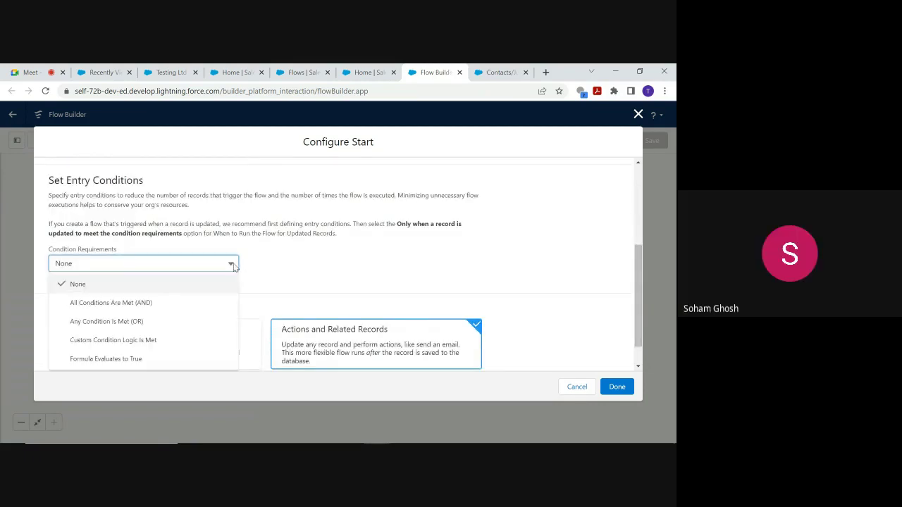
pyautogui.click(161, 304)
pyautogui.click(126, 308)
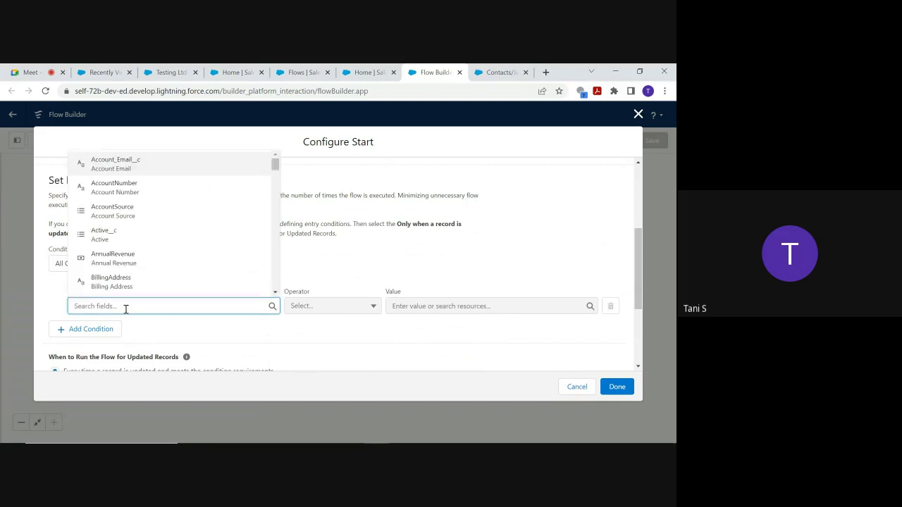
pyautogui.write('nam')
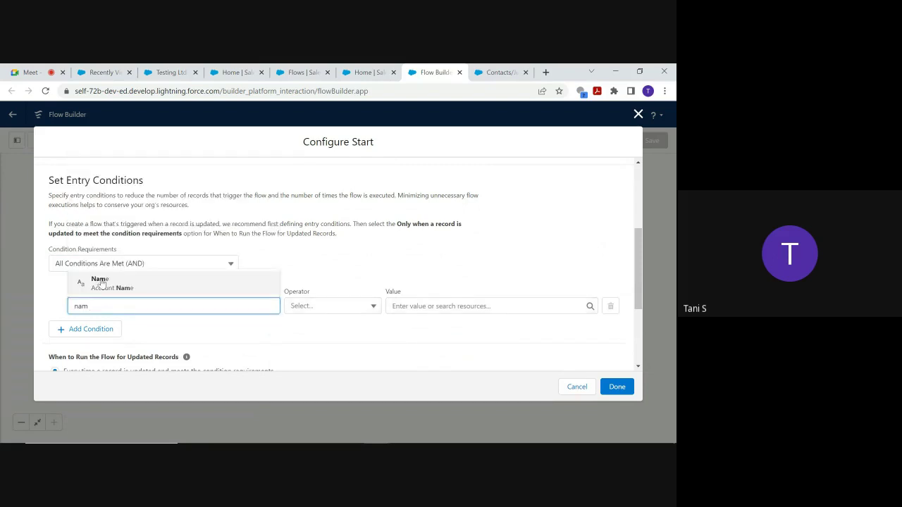
pyautogui.click(100, 283)
pyautogui.click(374, 309)
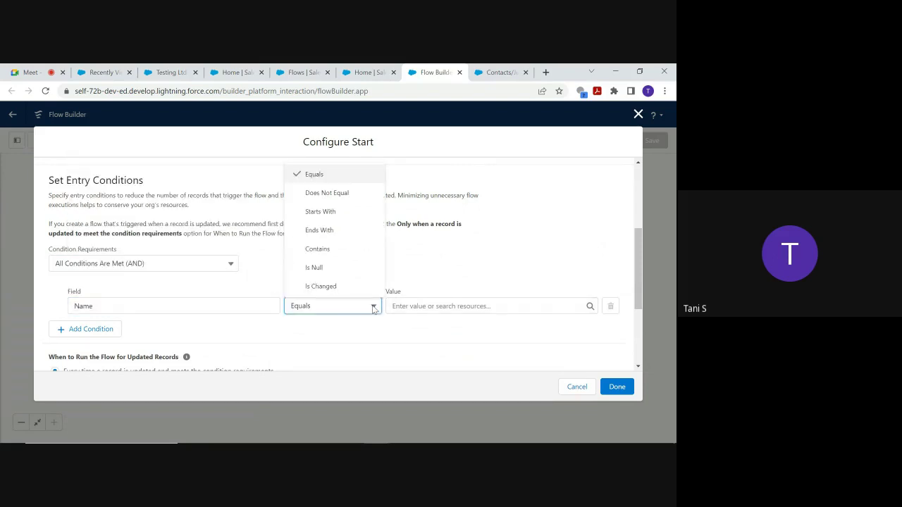
pyautogui.click(341, 287)
pyautogui.click(428, 310)
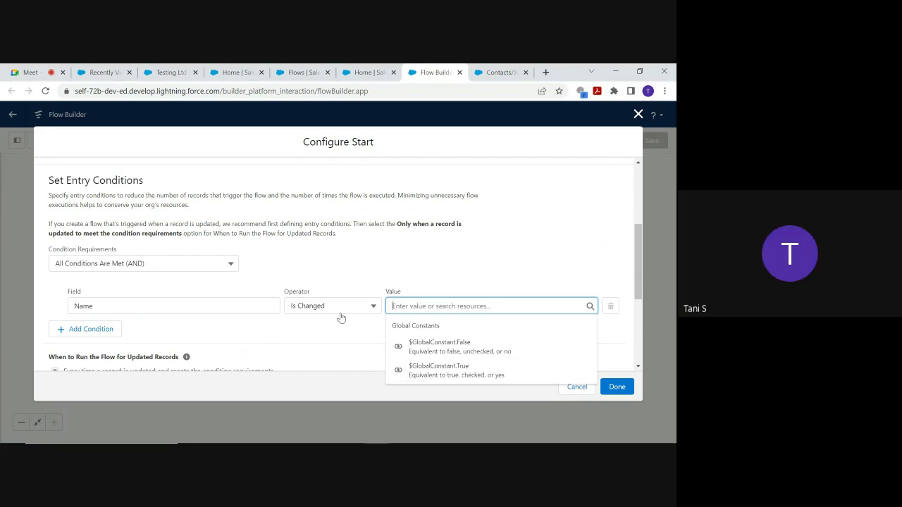
pyautogui.click(613, 312)
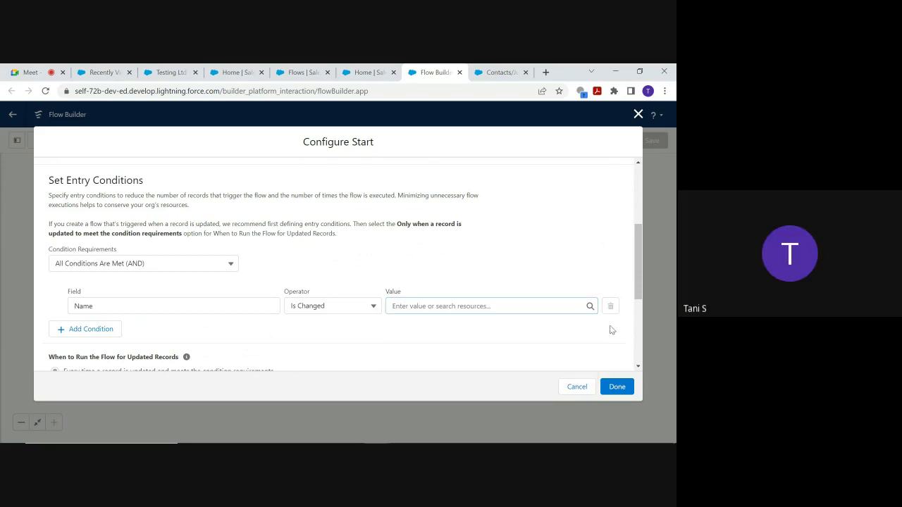
# Step: Reset the entry condition requirements to None and finish the start configuration
pyautogui.click(232, 264)
pyautogui.click(175, 287)
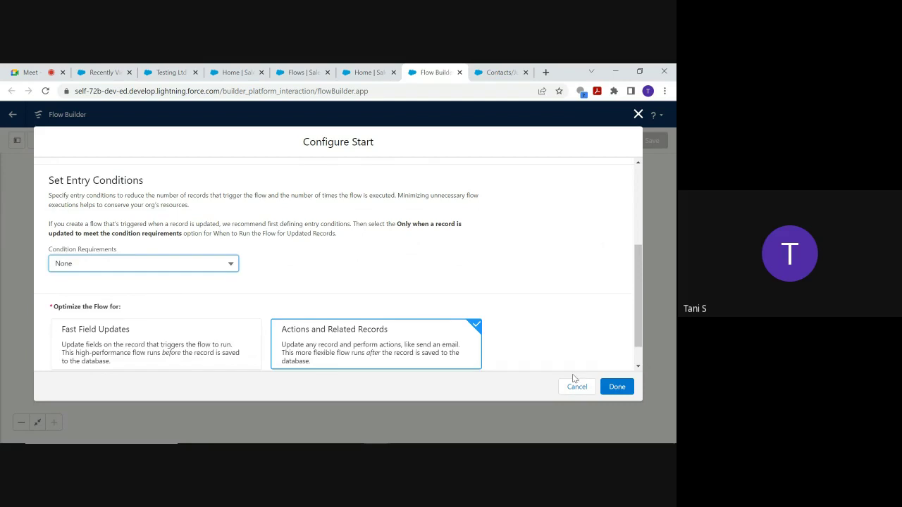
pyautogui.click(615, 387)
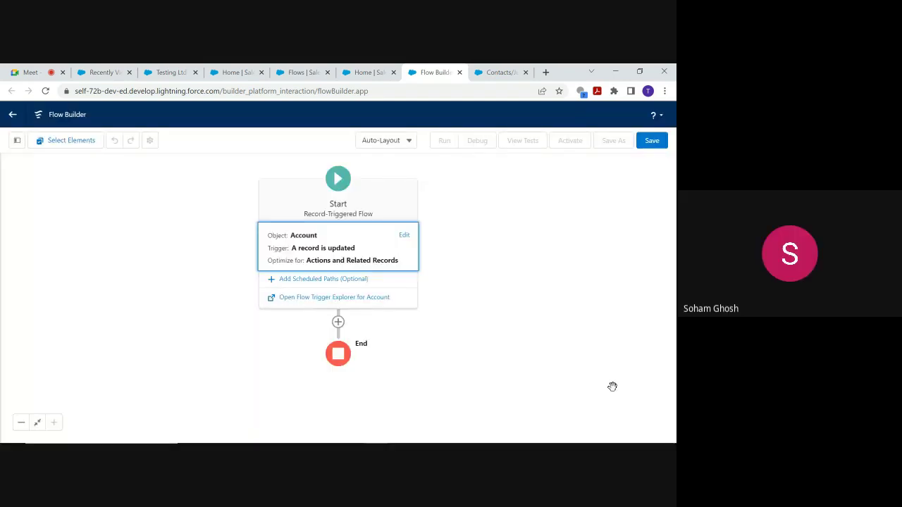
# Step: Reopen the start configuration, set the condition requirements to All Conditions Are Met (AND), and choose Name as the condition's field
pyautogui.click(404, 236)
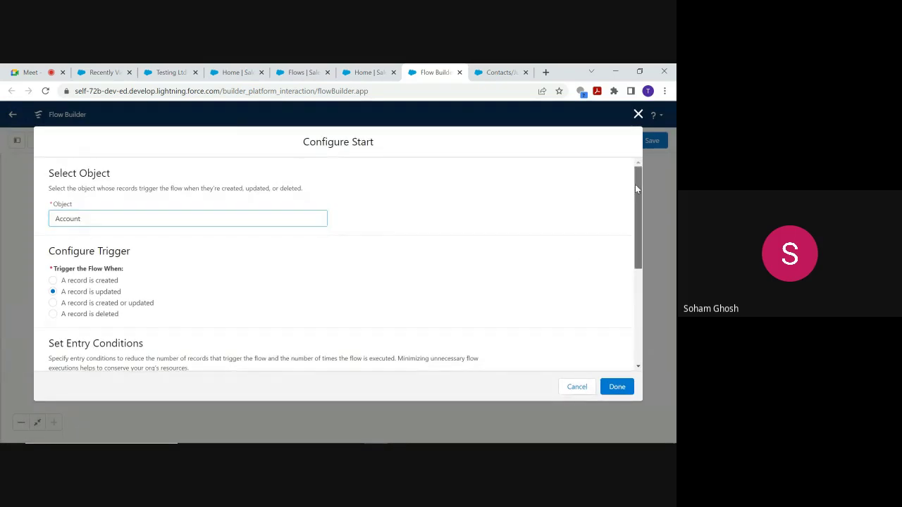
pyautogui.moveTo(635, 184); pyautogui.dragTo(634, 262)
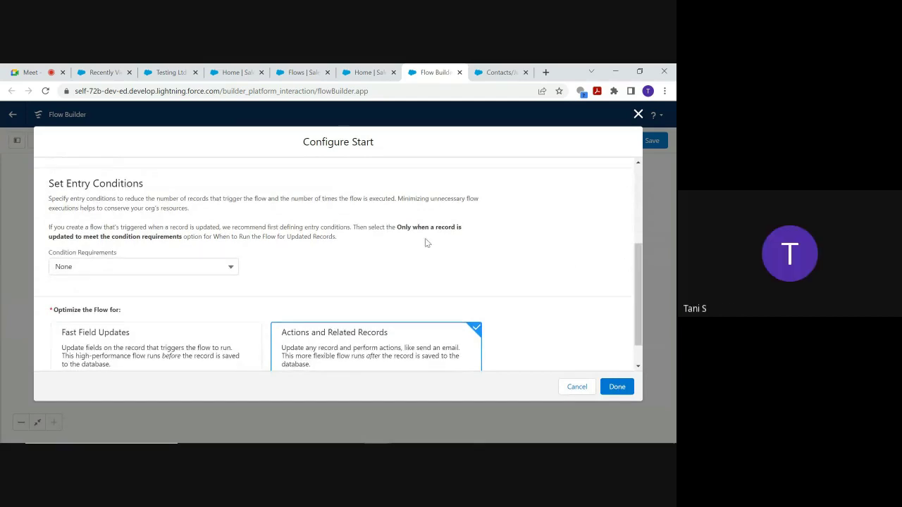
pyautogui.click(231, 268)
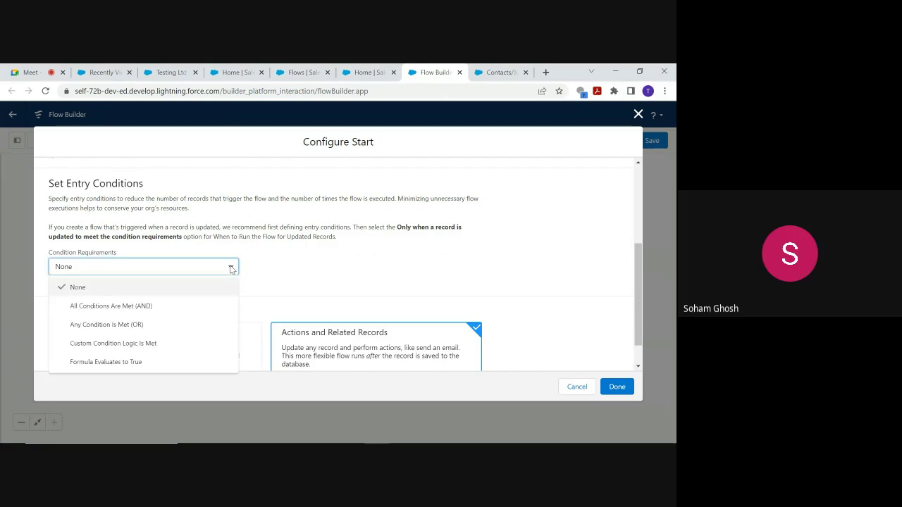
pyautogui.click(169, 306)
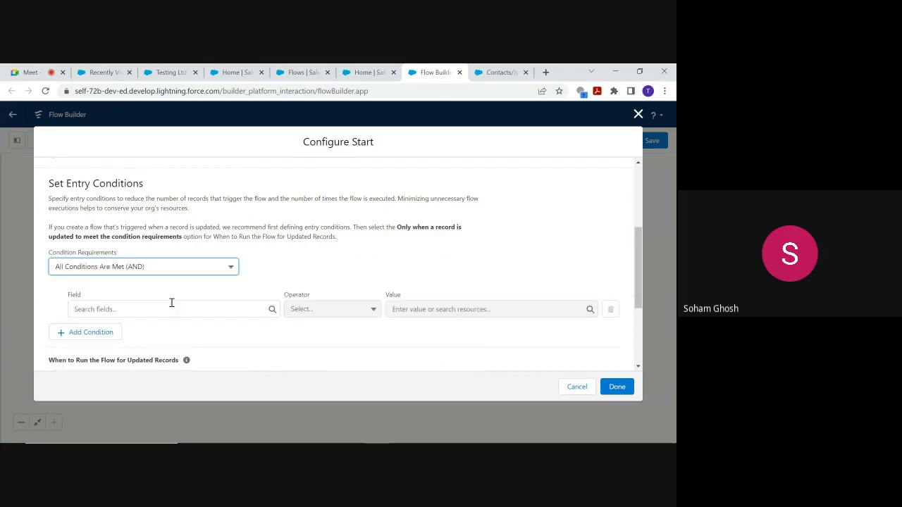
pyautogui.click(140, 308)
pyautogui.write('Name')
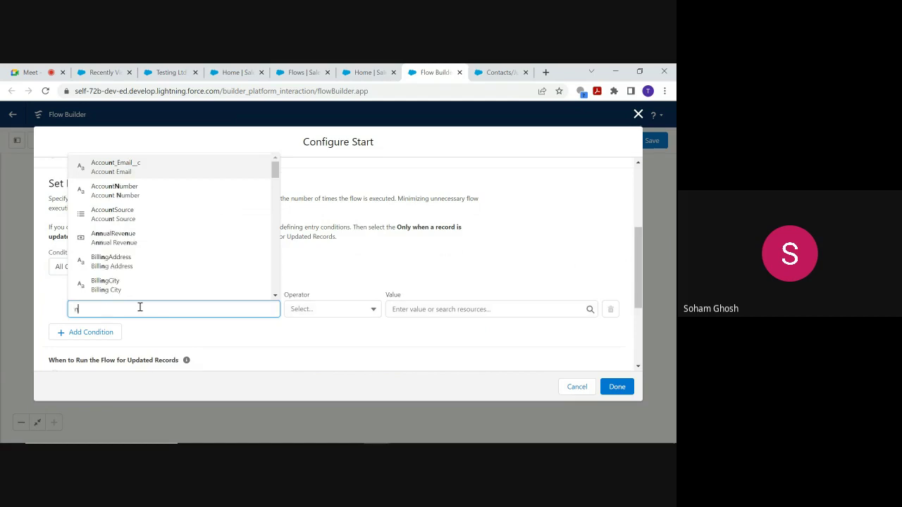
pyautogui.click(117, 291)
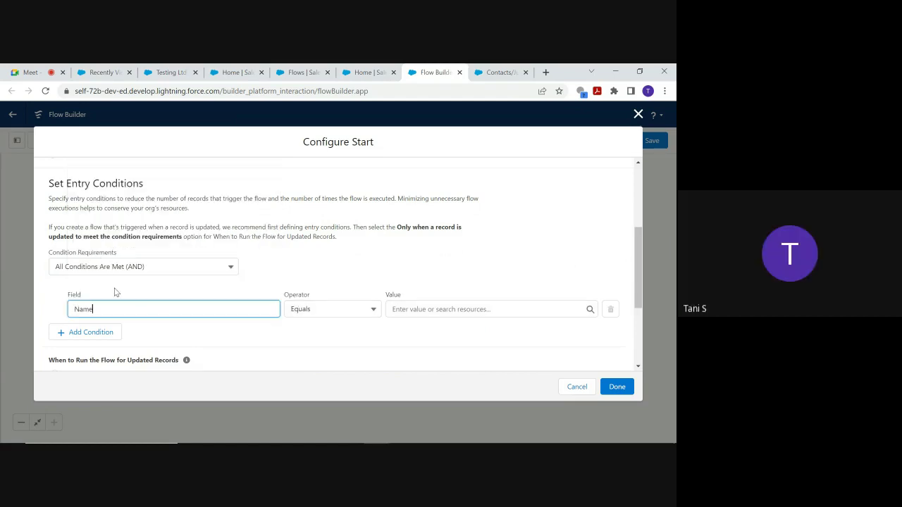
# Step: Complete the start configuration with the entry condition Name Is Null set to $GlobalConstant.False
pyautogui.click(374, 312)
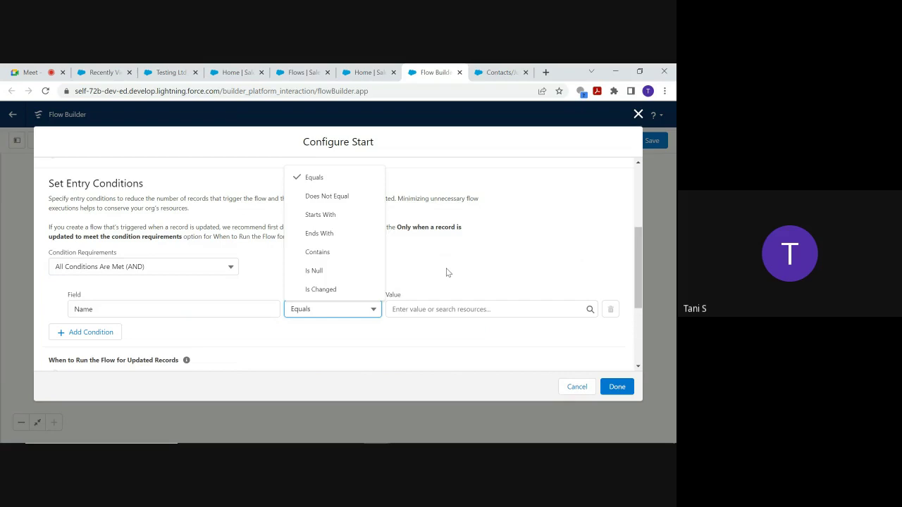
pyautogui.click(314, 270)
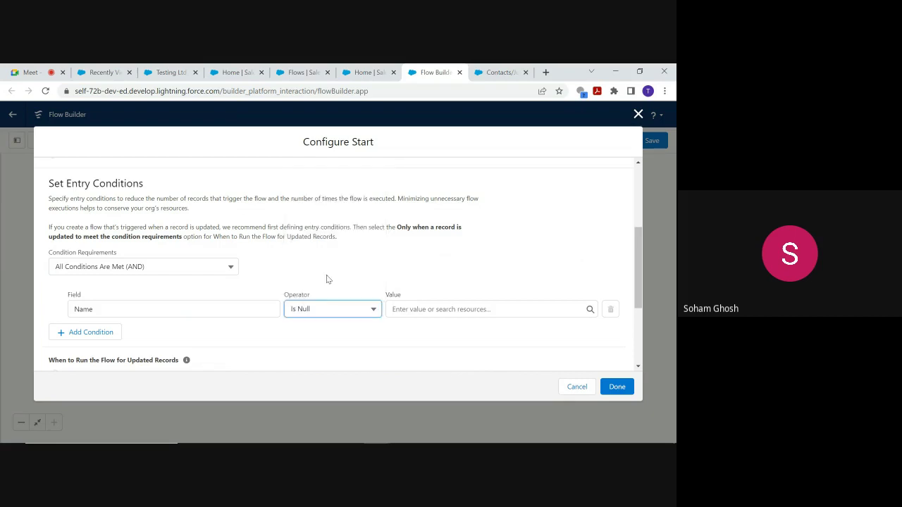
pyautogui.click(437, 308)
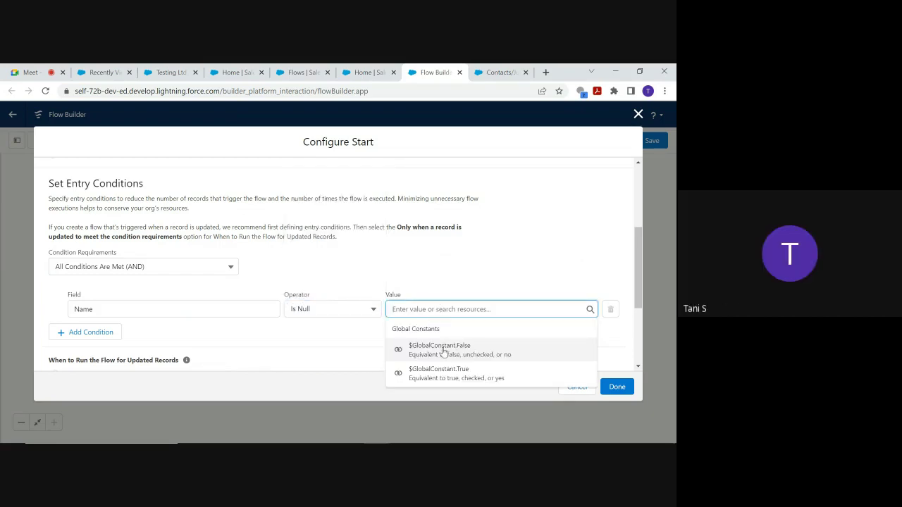
pyautogui.click(443, 350)
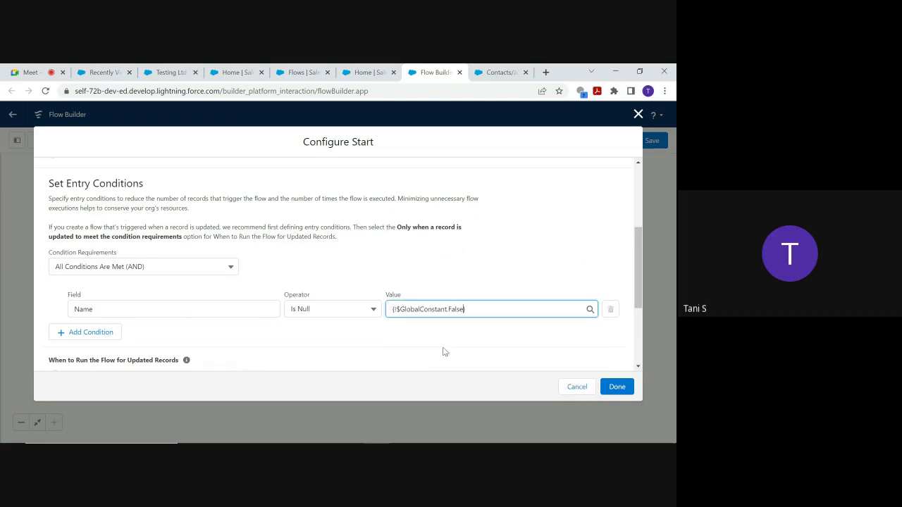
pyautogui.click(615, 390)
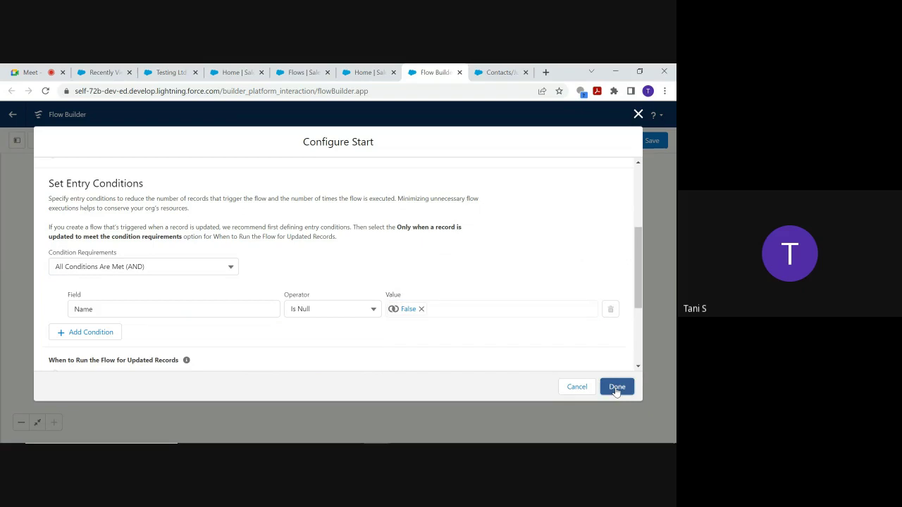
pyautogui.click(616, 388)
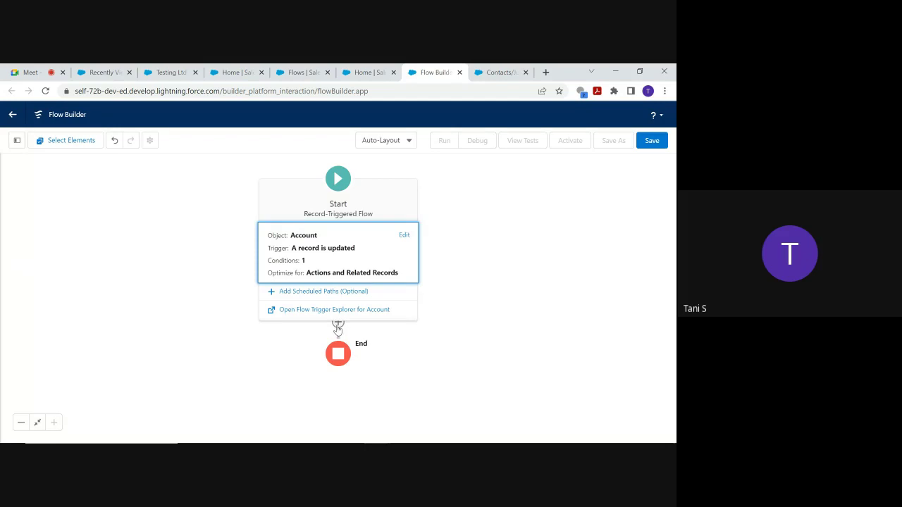
# Step: Add a Get Records element to the Run Immediately path directly after the Start element
pyautogui.click(338, 325)
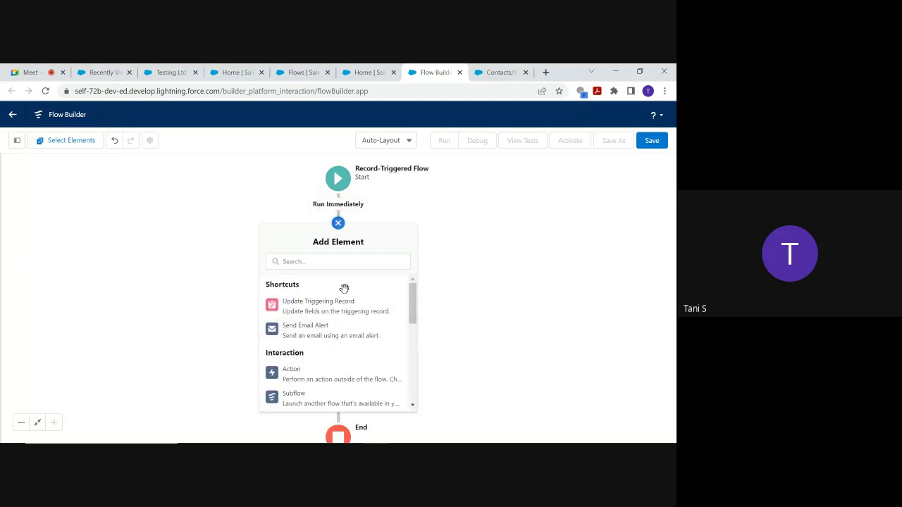
pyautogui.click(315, 260)
pyautogui.write('g')
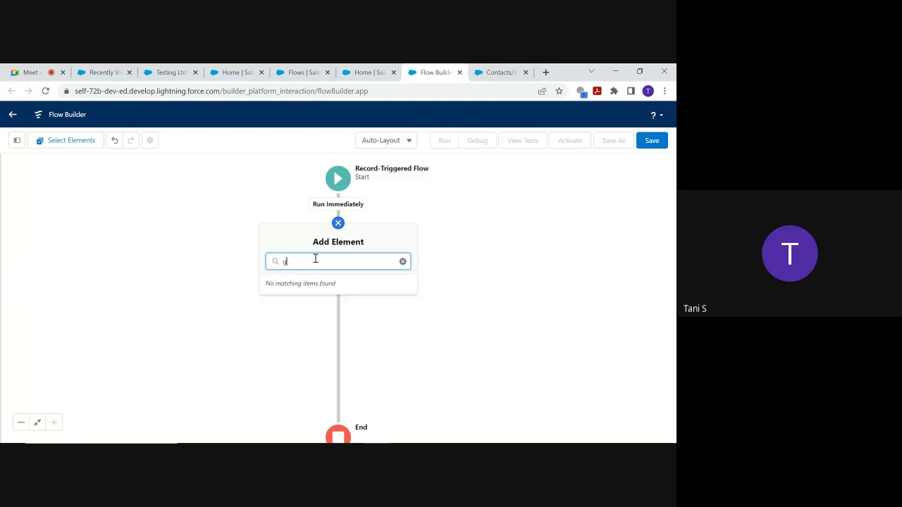
pyautogui.write('gget')
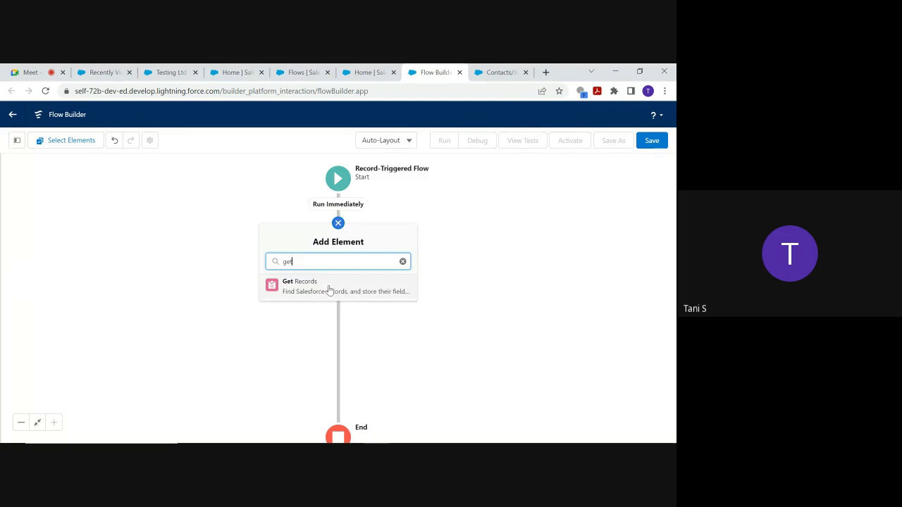
pyautogui.click(329, 288)
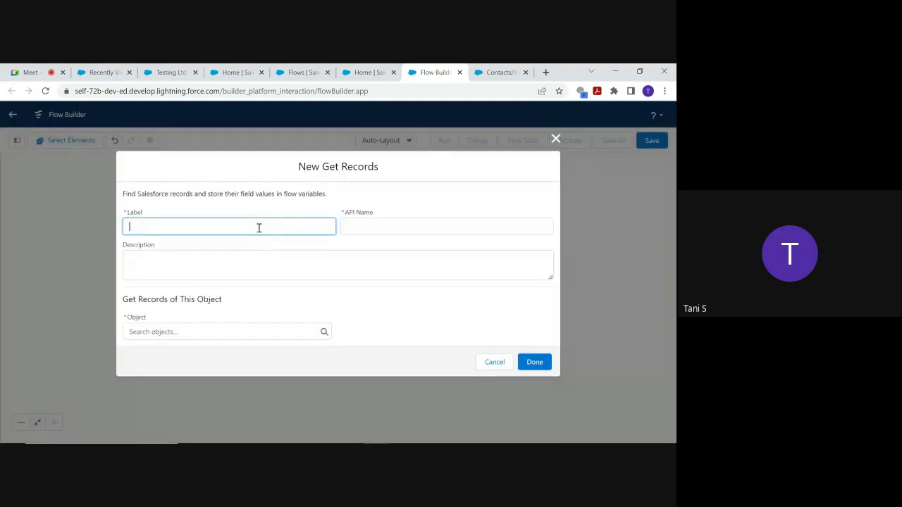
# Step: Label the Get Records element GetAllOpportunities and set its object to Opportunity
pyautogui.write('GetAllOpportunities')
pyautogui.click(342, 227)
pyautogui.click(188, 332)
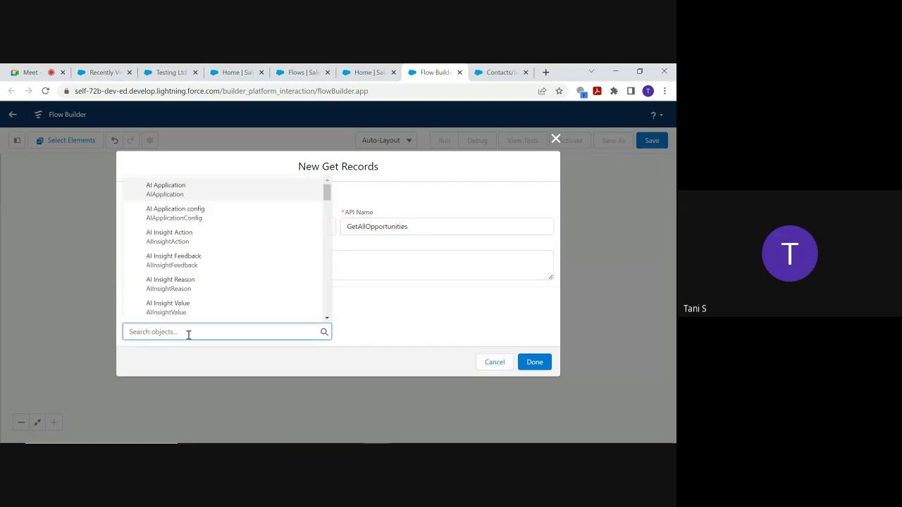
pyautogui.write('op')
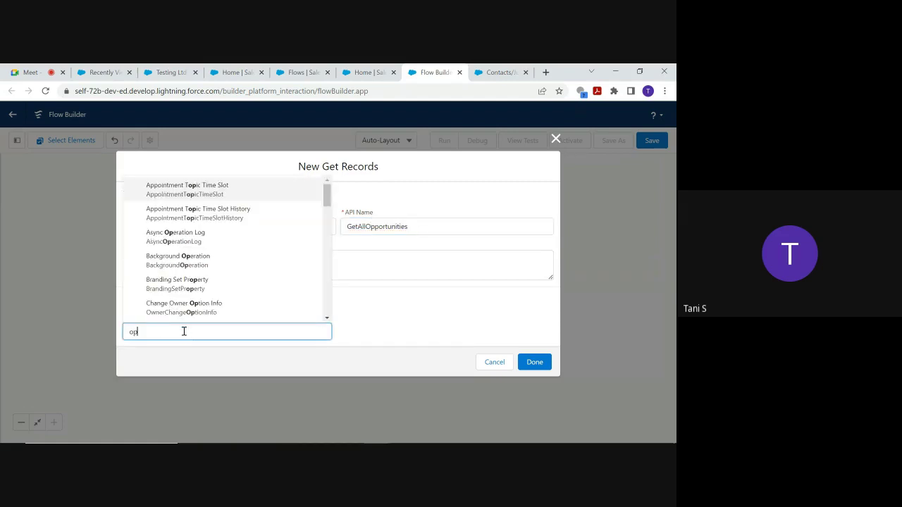
pyautogui.write('p')
pyautogui.click(177, 191)
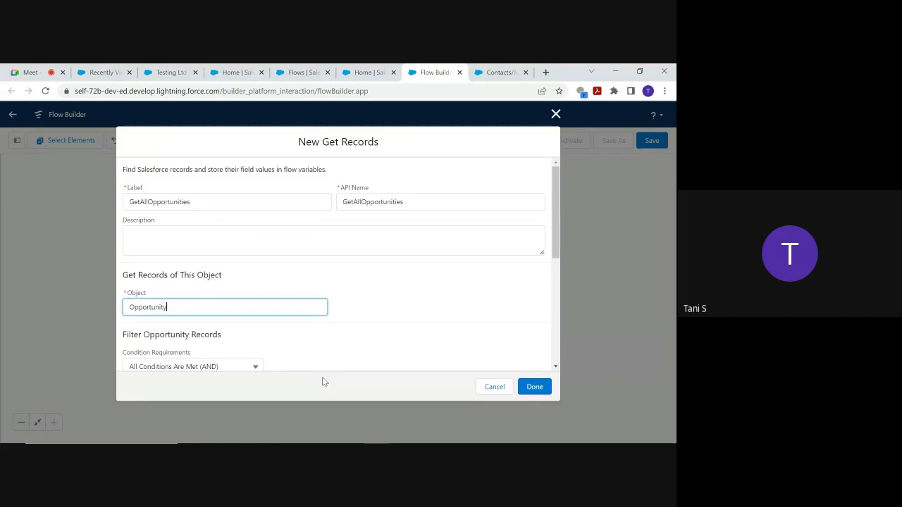
# Step: Filter the opportunity records by AccountId Equals the triggering account's ID, $Record > Account ID
pyautogui.moveTo(555, 232); pyautogui.dragTo(556, 286)
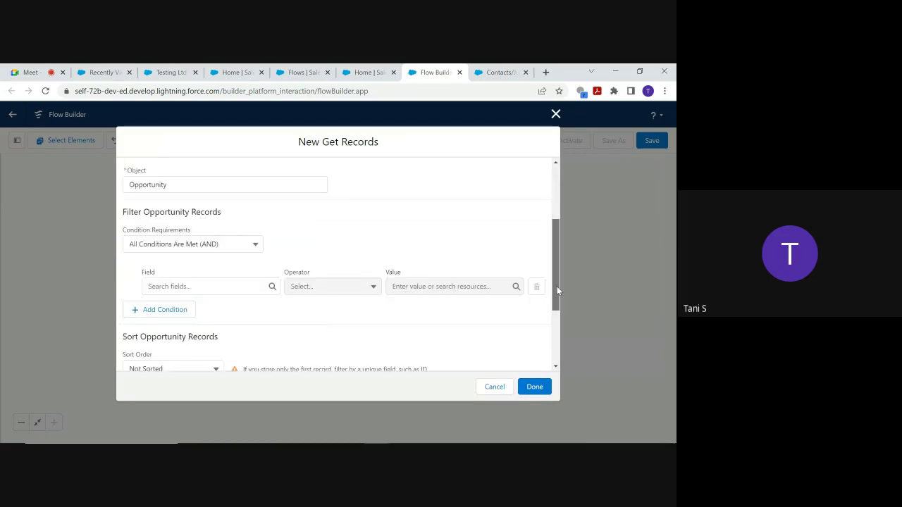
pyautogui.click(180, 275)
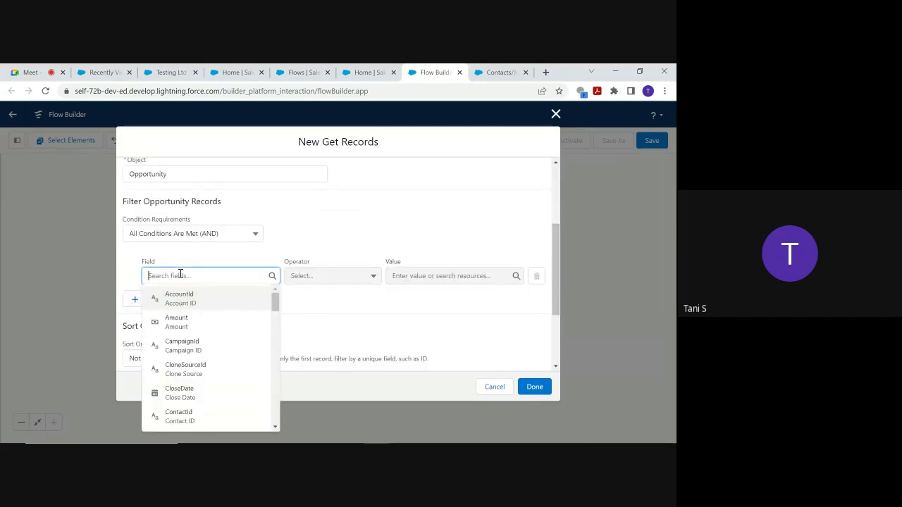
pyautogui.click(189, 299)
pyautogui.click(413, 276)
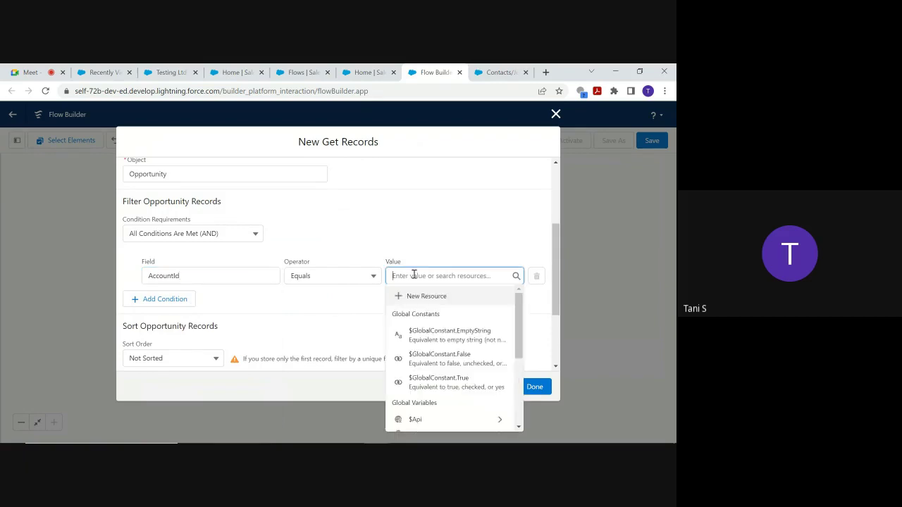
pyautogui.moveTo(515, 317); pyautogui.dragTo(502, 380)
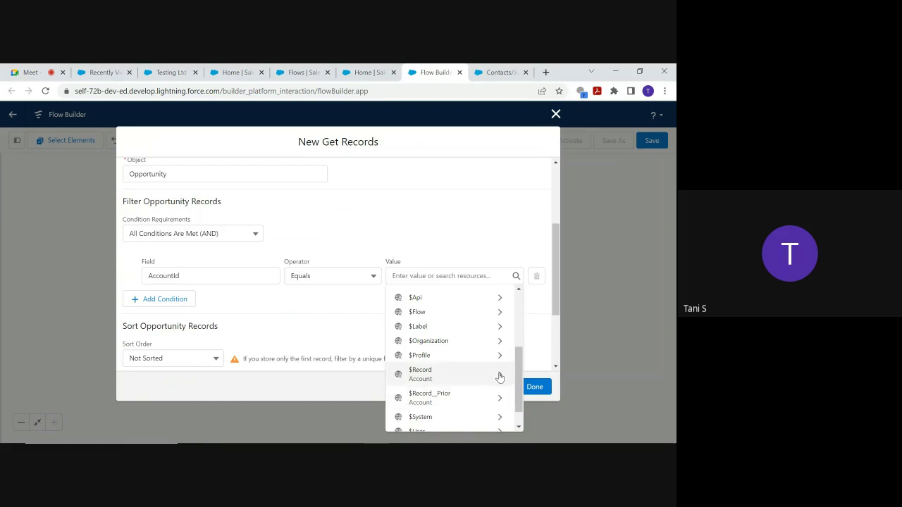
pyautogui.click(500, 377)
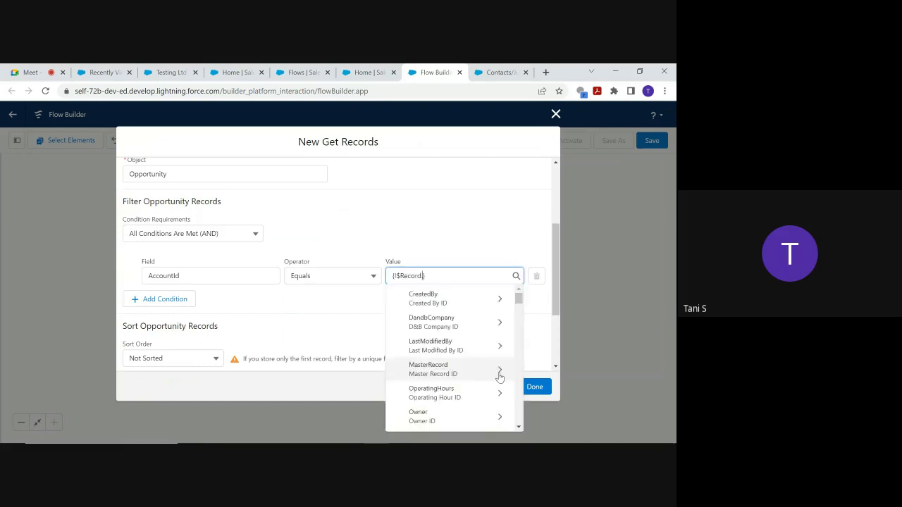
pyautogui.write('id')
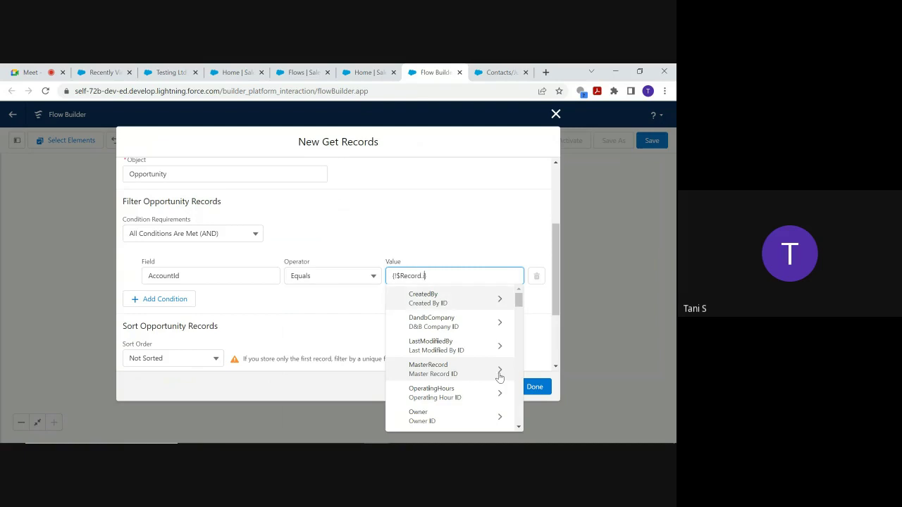
pyautogui.moveTo(518, 334); pyautogui.dragTo(519, 338)
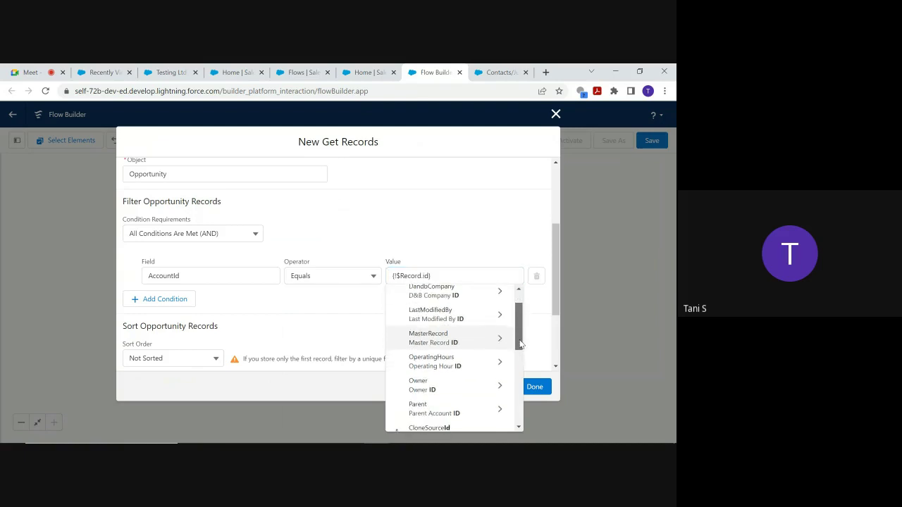
pyautogui.click(488, 245)
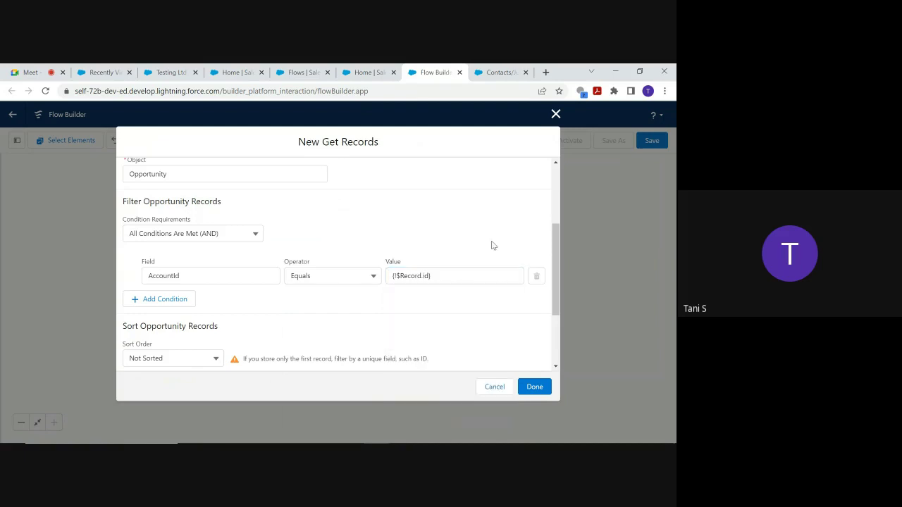
pyautogui.click(430, 276)
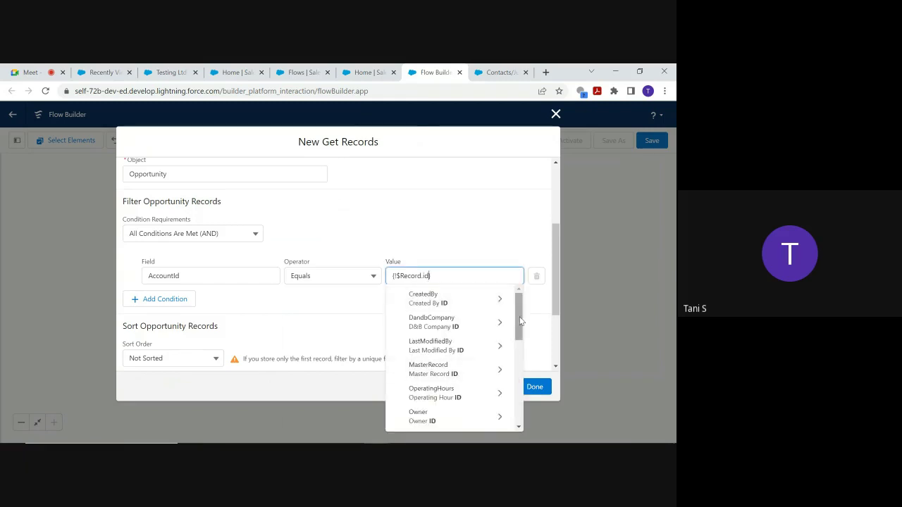
pyautogui.moveTo(518, 319); pyautogui.dragTo(521, 371)
pyautogui.click(443, 389)
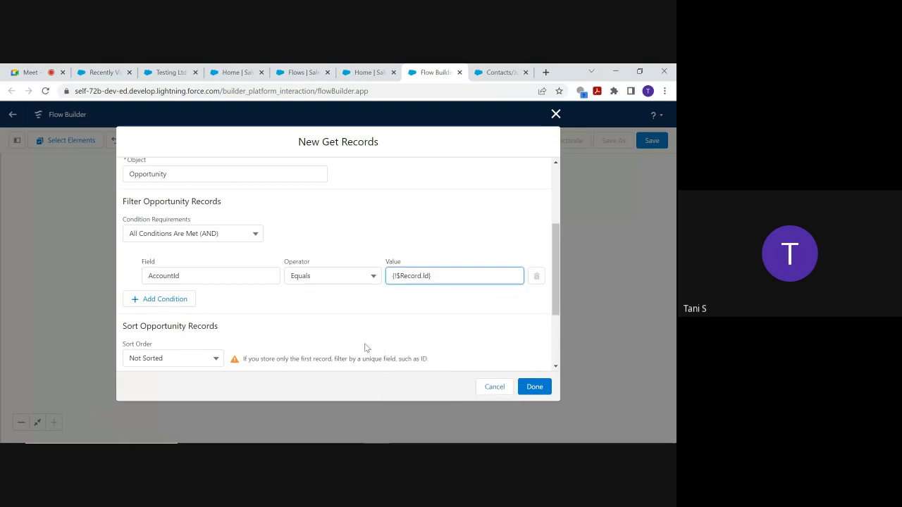
pyautogui.click(327, 316)
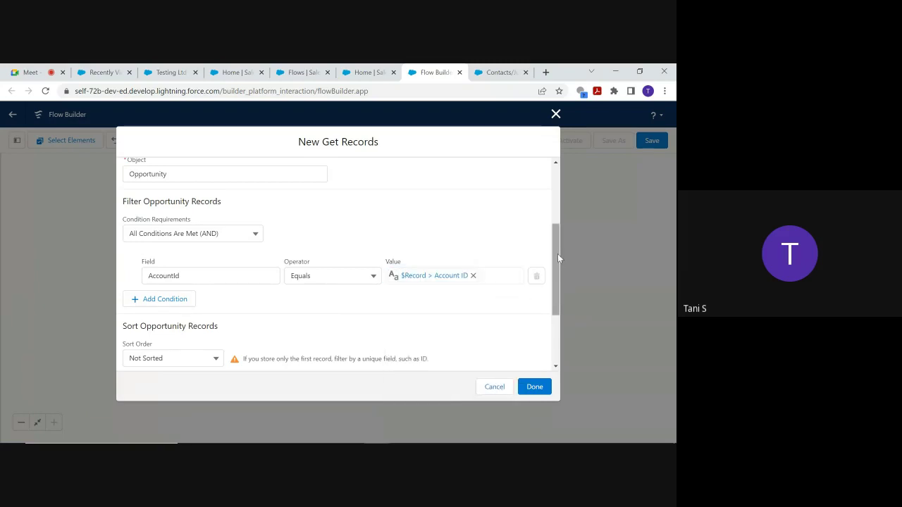
# Step: Set the Get Records element to store all records and finish its configuration
pyautogui.moveTo(557, 253); pyautogui.dragTo(551, 318)
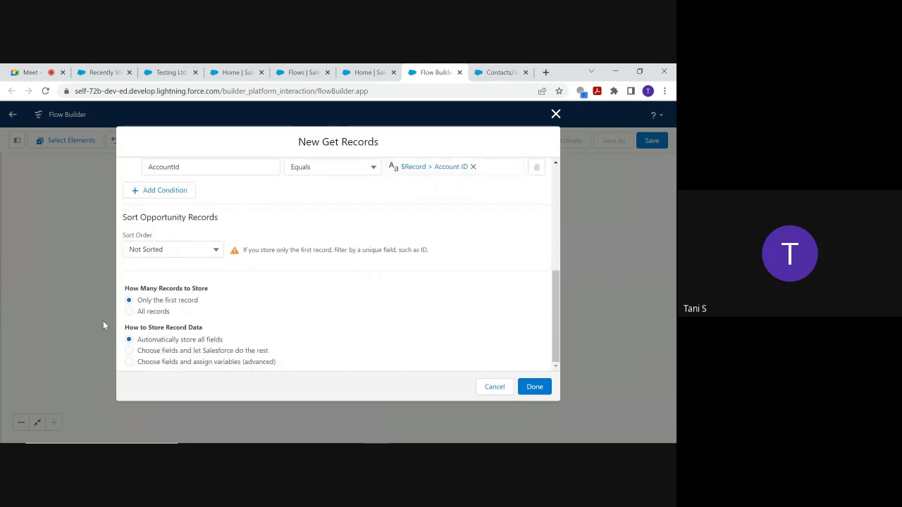
pyautogui.click(129, 312)
pyautogui.click(537, 388)
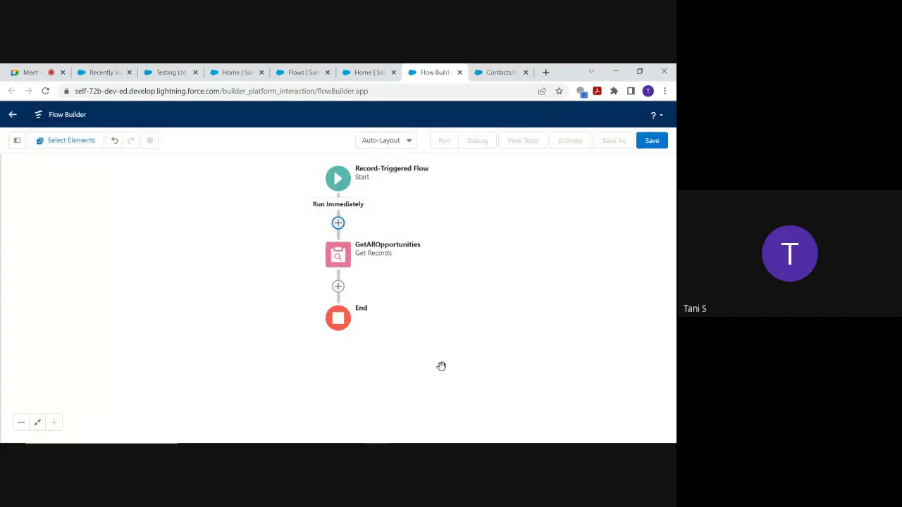
# Step: Add a Loop element after GetAllOpportunities and label it Check Each Opportunities
pyautogui.click(339, 286)
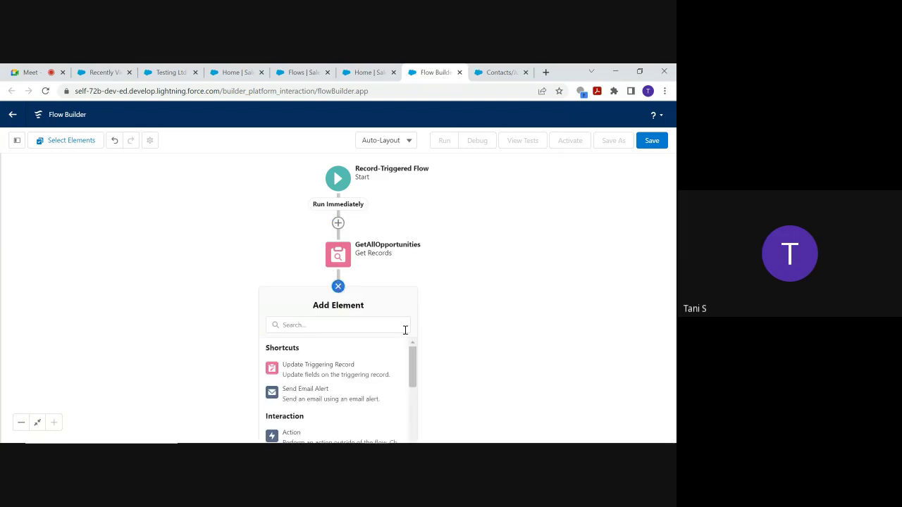
pyautogui.moveTo(410, 354); pyautogui.dragTo(415, 400)
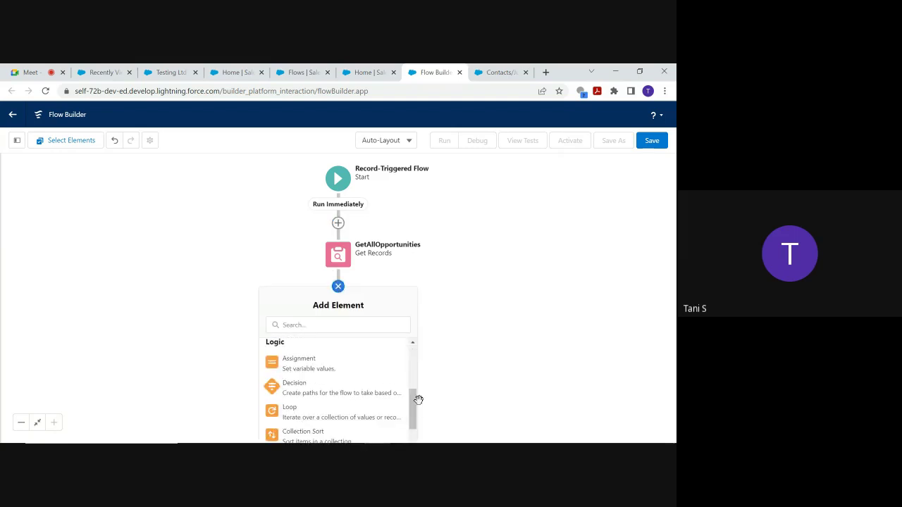
pyautogui.click(299, 416)
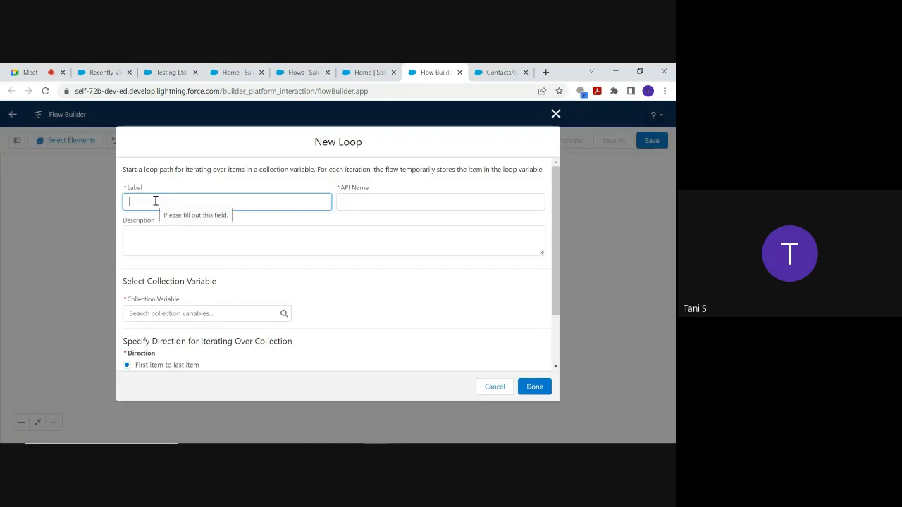
pyautogui.write('G')
pyautogui.write('heck B')
pyautogui.write('ach Opp')
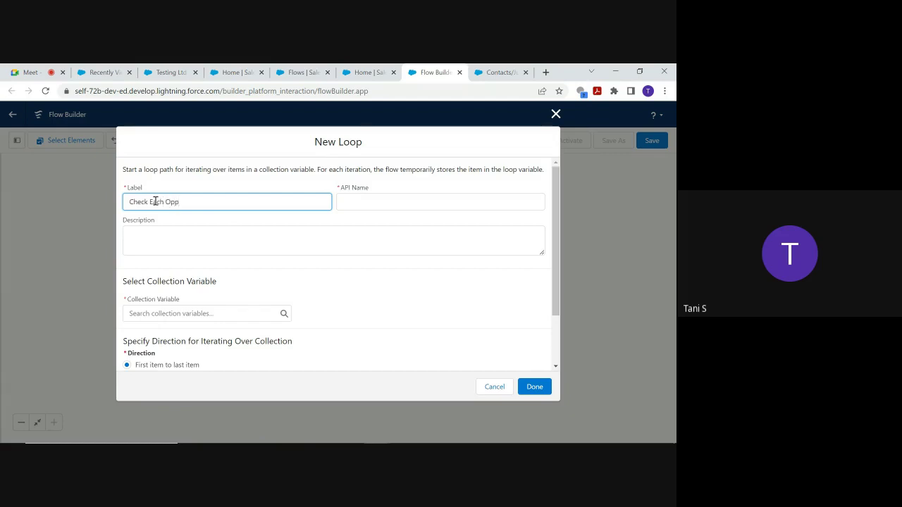
pyautogui.write('ortunities')
pyautogui.click(366, 198)
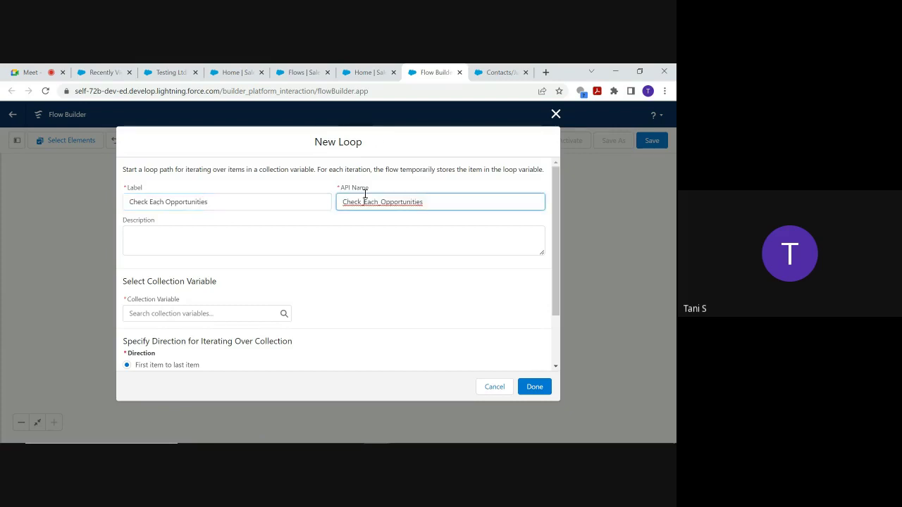
# Step: Use the opportunities from GetAllOpportunities as the loop's collection variable and finish the loop's configuration
pyautogui.click(255, 312)
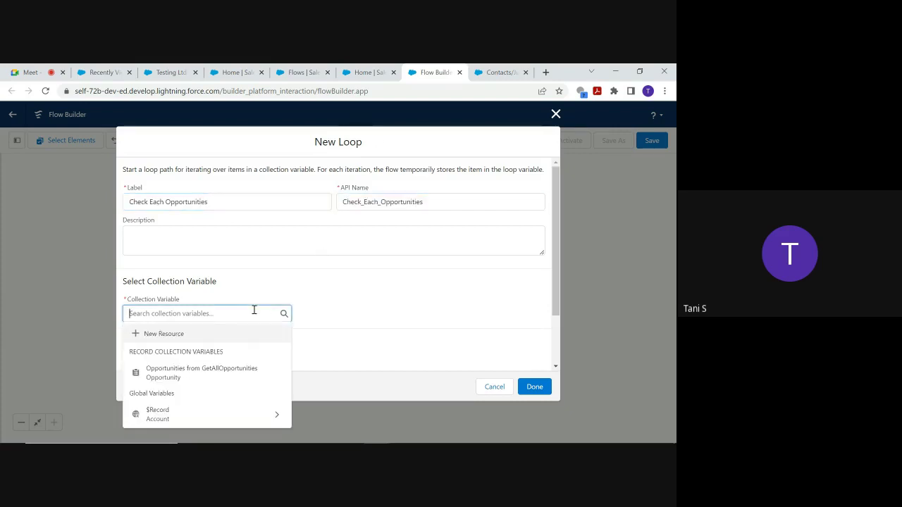
pyautogui.click(216, 375)
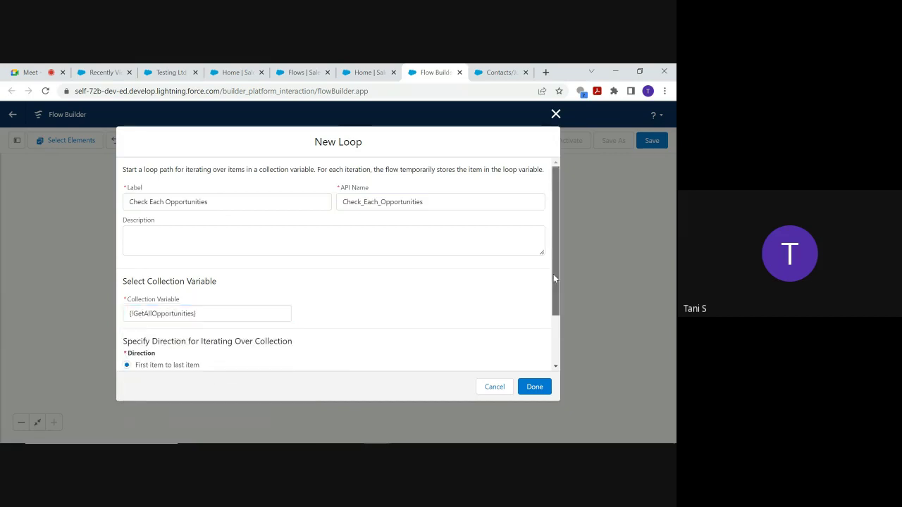
pyautogui.moveTo(553, 274); pyautogui.dragTo(551, 342)
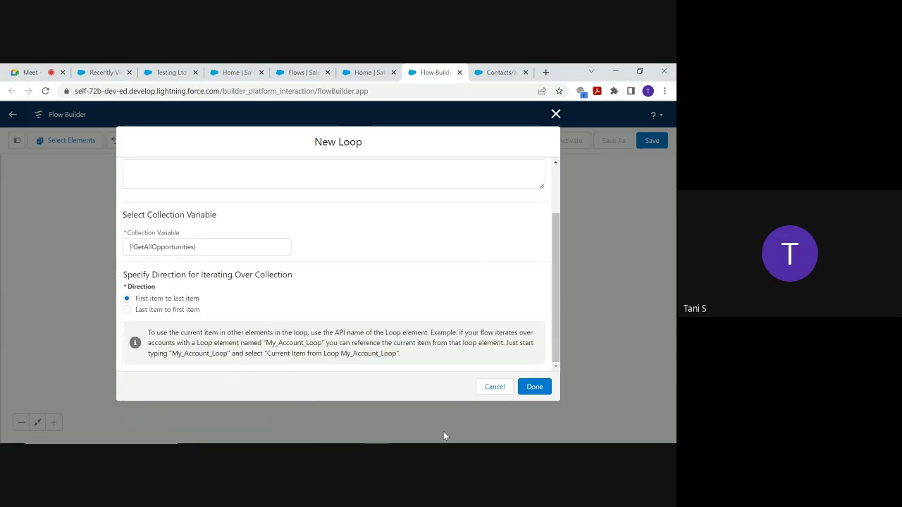
pyautogui.click(525, 387)
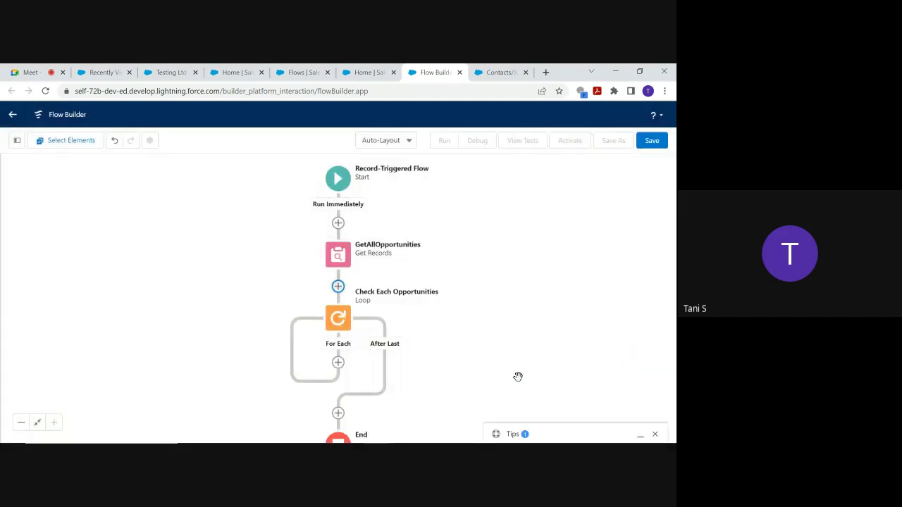
pyautogui.moveTo(507, 370); pyautogui.dragTo(451, 251)
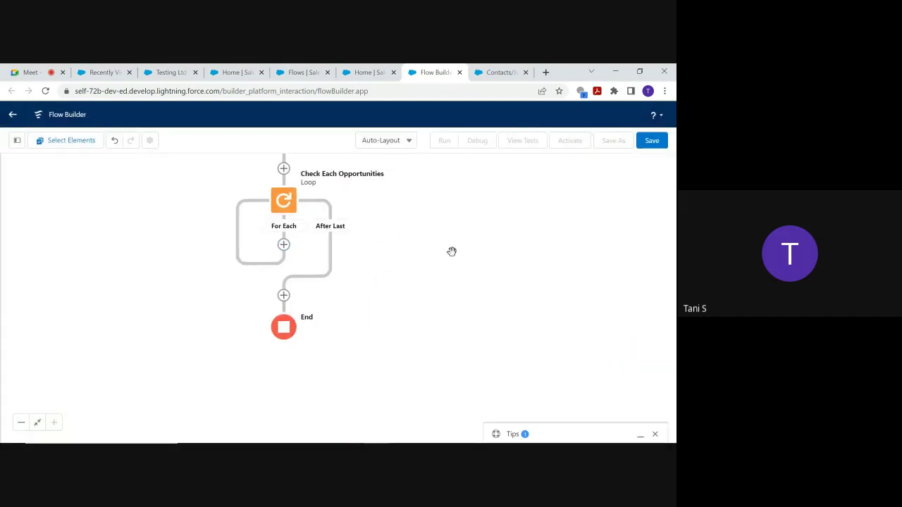
pyautogui.click(284, 245)
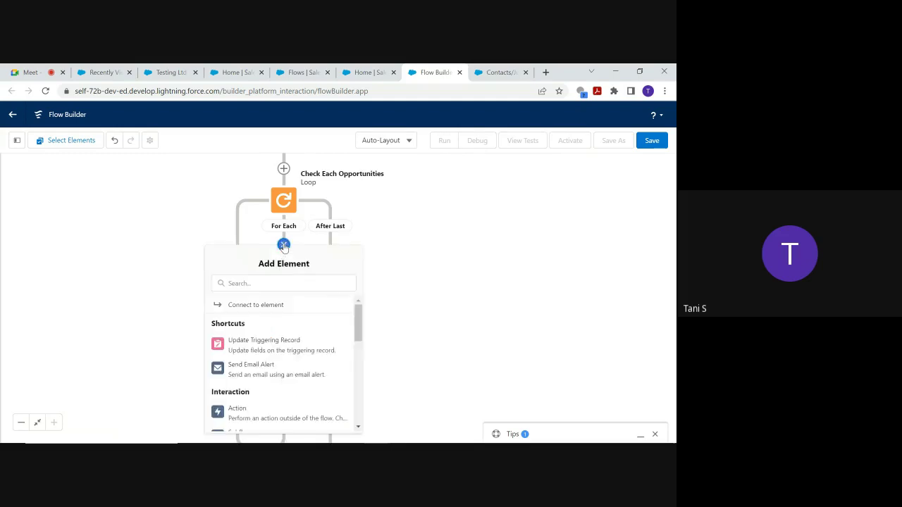
pyautogui.moveTo(357, 323); pyautogui.dragTo(358, 343)
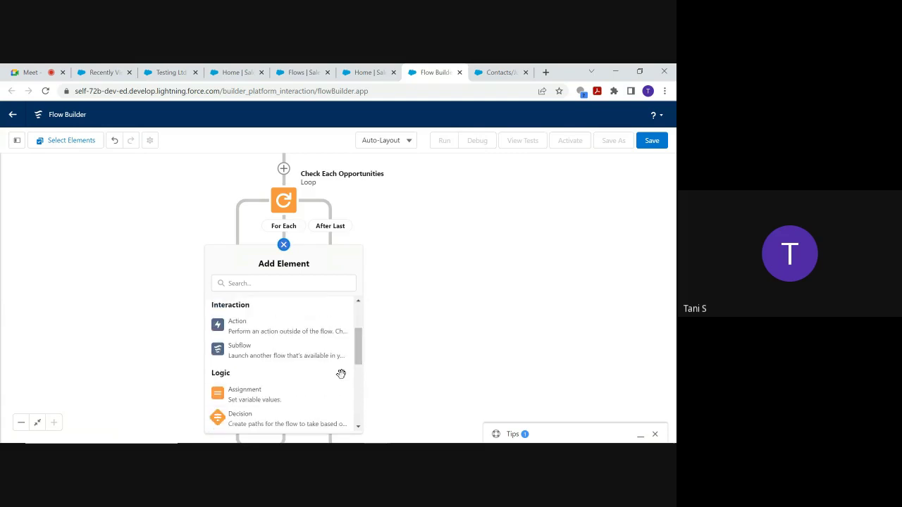
pyautogui.click(266, 397)
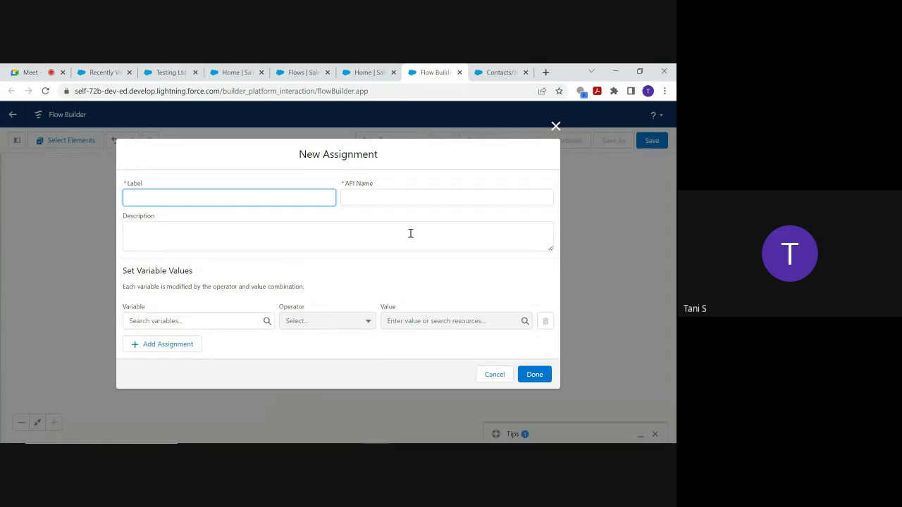
pyautogui.click(556, 126)
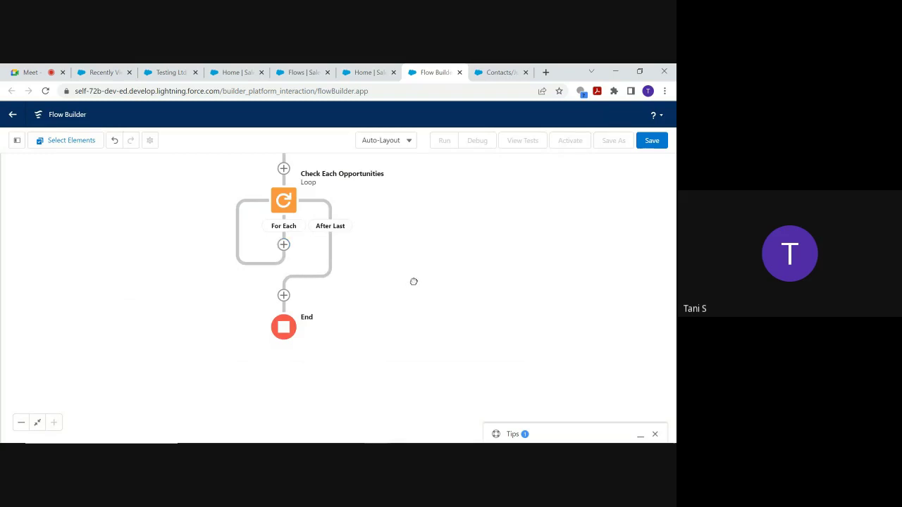
# Step: Start a new flow resource of type Variable with the API name StoreEachOpp
pyautogui.moveTo(412, 282); pyautogui.dragTo(422, 302)
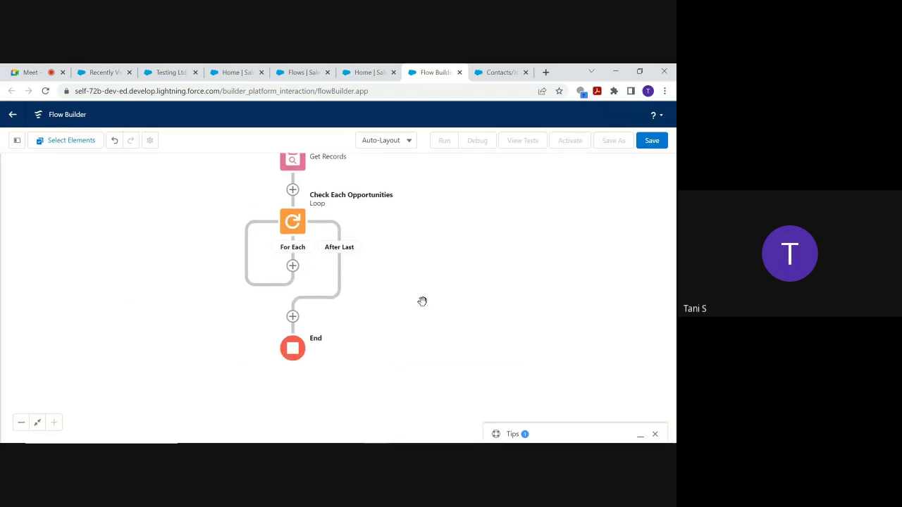
pyautogui.click(16, 140)
pyautogui.click(38, 235)
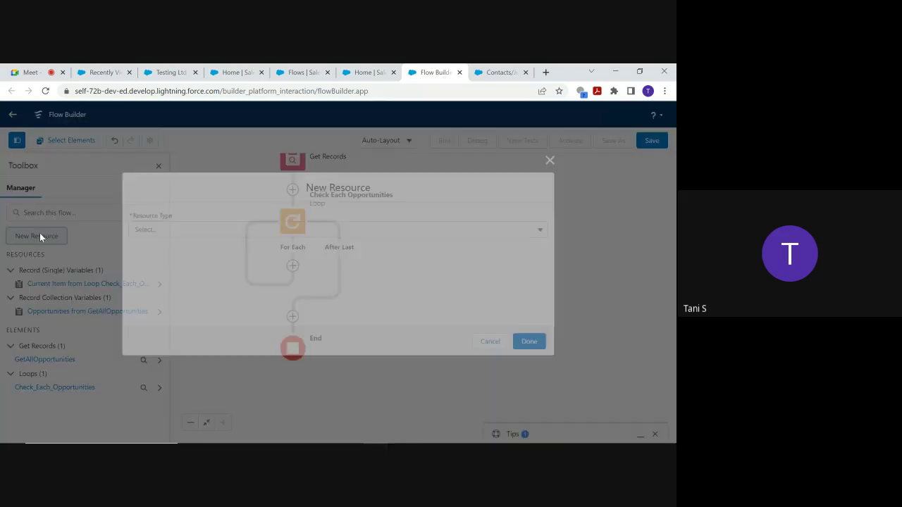
pyautogui.click(195, 229)
pyautogui.click(187, 252)
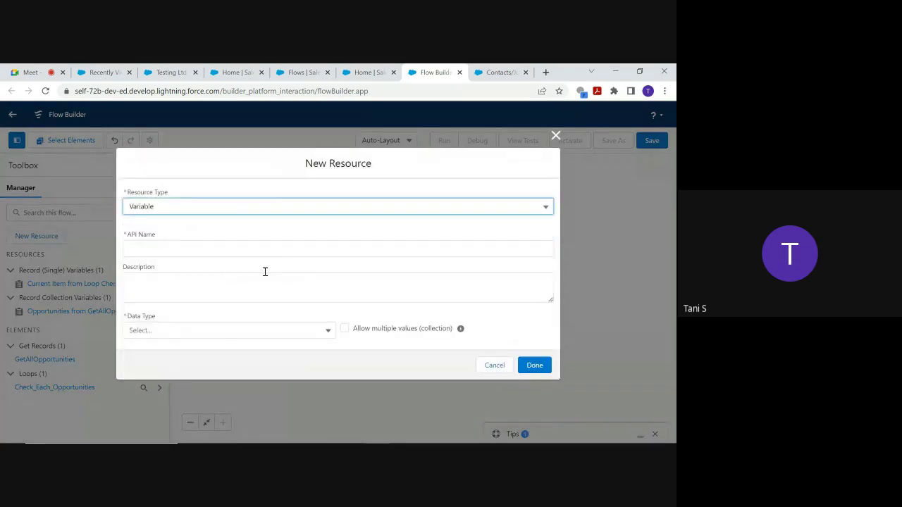
pyautogui.click(239, 247)
pyautogui.write('S')
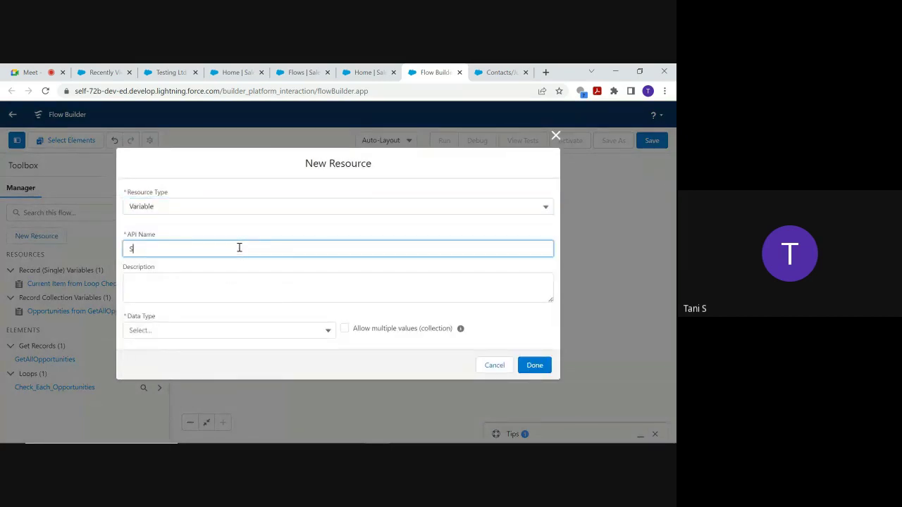
pyautogui.write('t')
pyautogui.press('BackSpace')
# Step: Set the StoreEachOpp variable's data type to Record and its object to Opportunity, and finish creating it
pyautogui.click(329, 333)
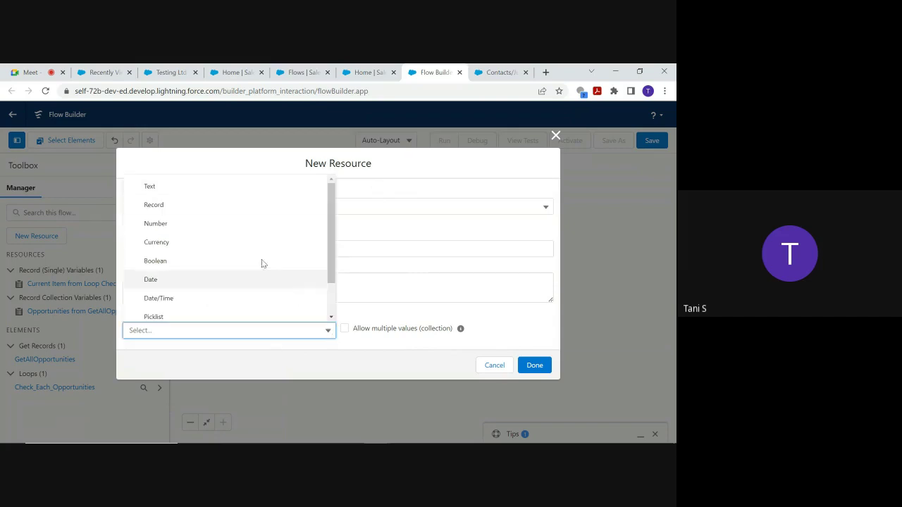
pyautogui.click(204, 207)
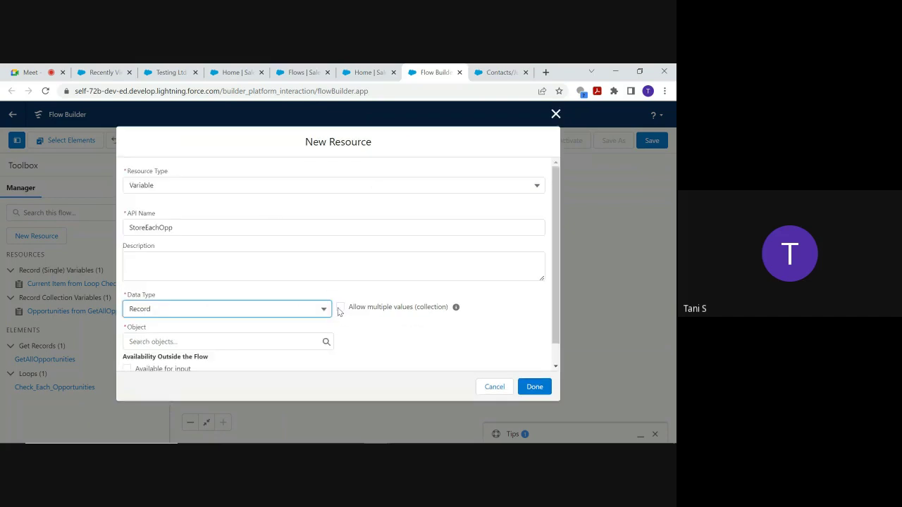
pyautogui.click(221, 345)
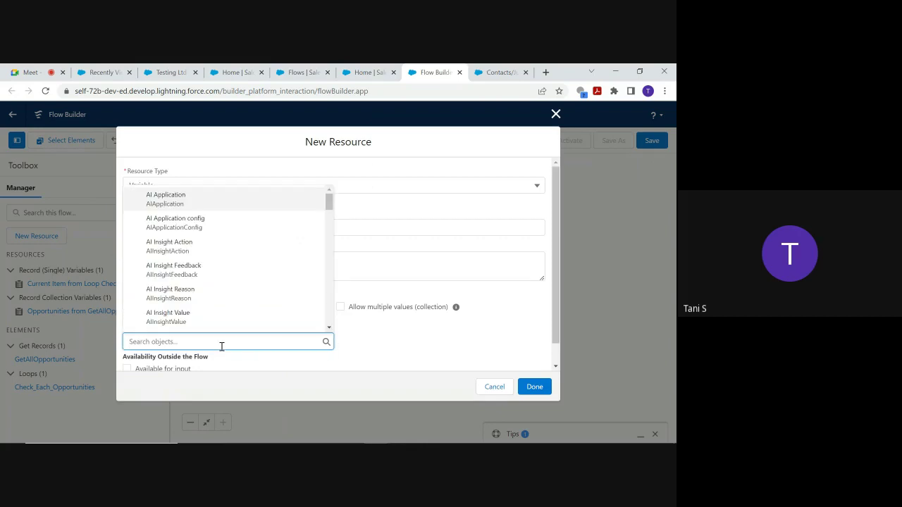
pyautogui.write('opp')
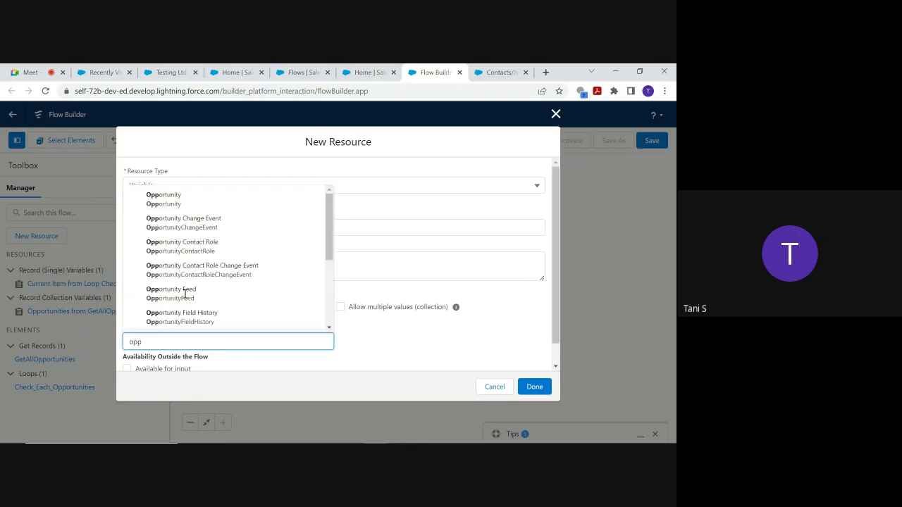
pyautogui.click(166, 202)
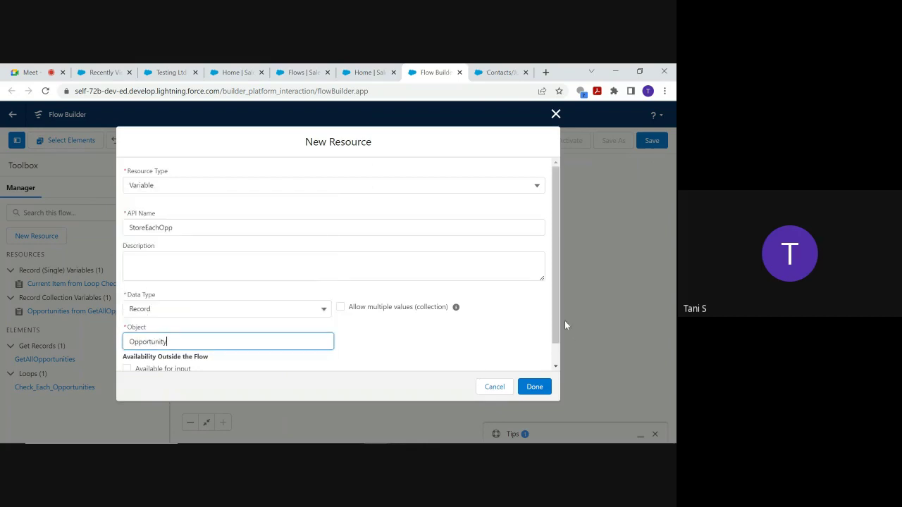
pyautogui.scroll(-2, 556, 325)
pyautogui.click(536, 387)
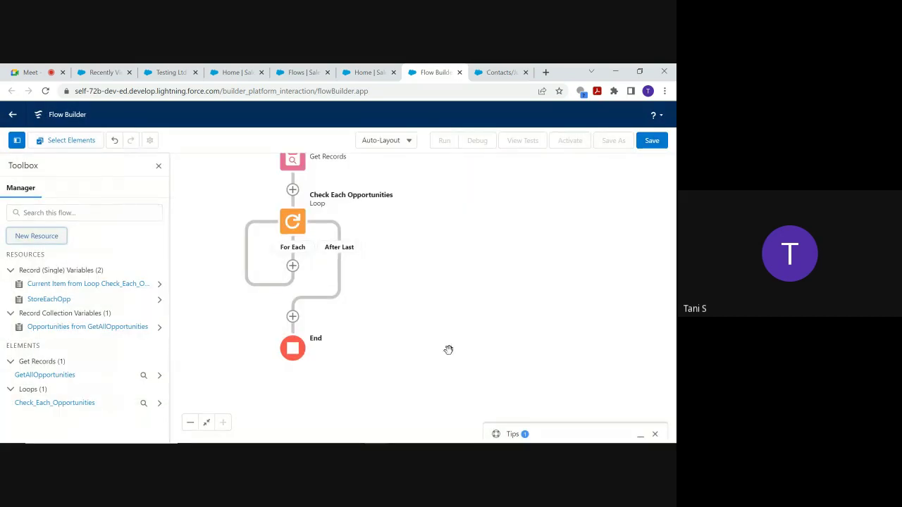
pyautogui.click(292, 266)
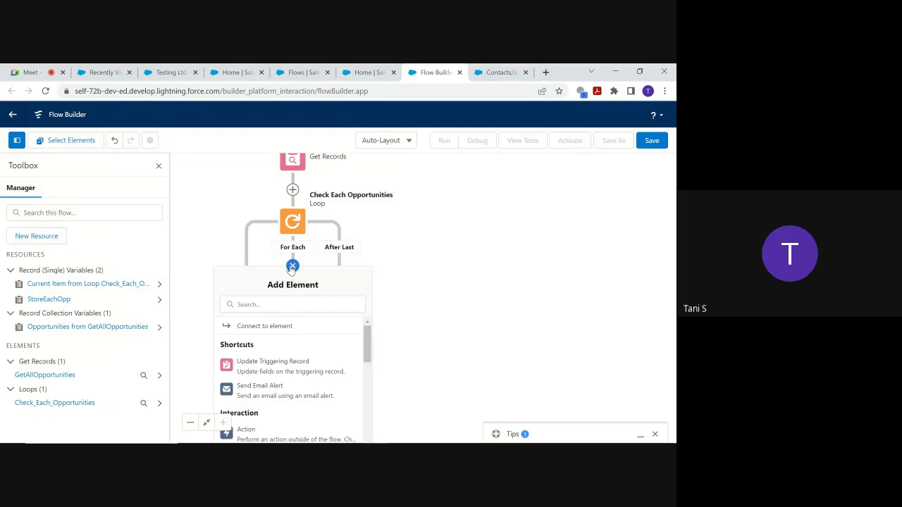
pyautogui.moveTo(568, 287); pyautogui.dragTo(550, 151)
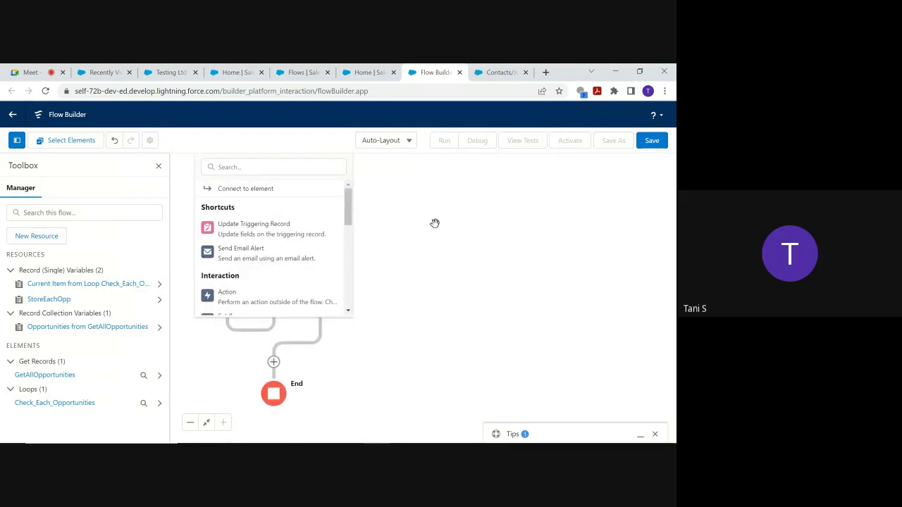
pyautogui.moveTo(350, 209); pyautogui.dragTo(354, 250)
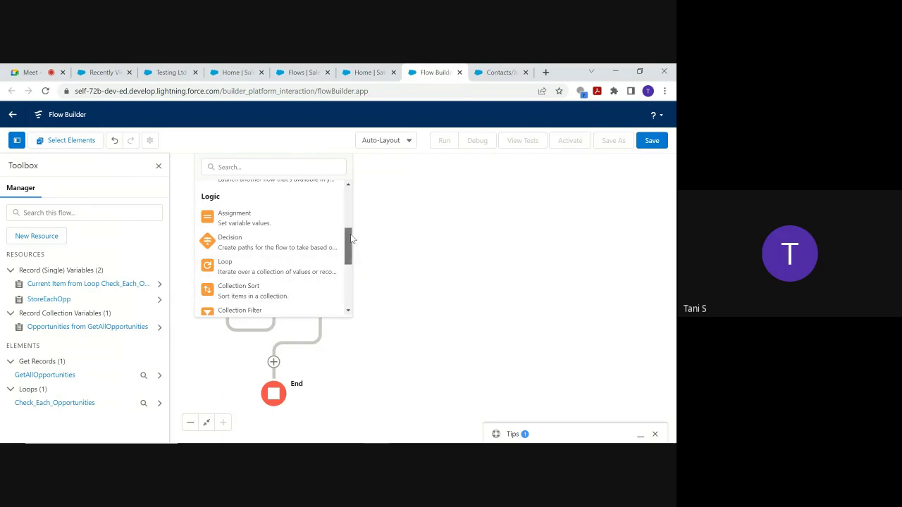
pyautogui.scroll(-3, 353, 264)
pyautogui.click(261, 255)
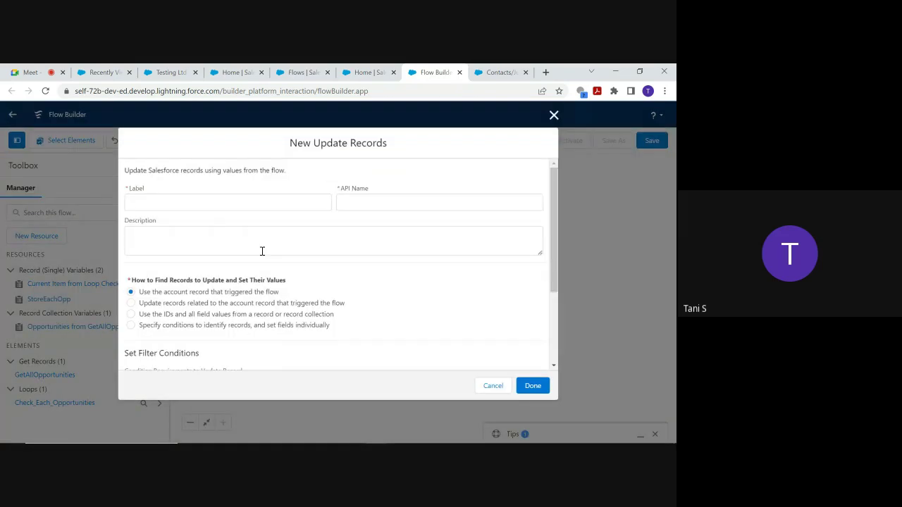
pyautogui.click(550, 114)
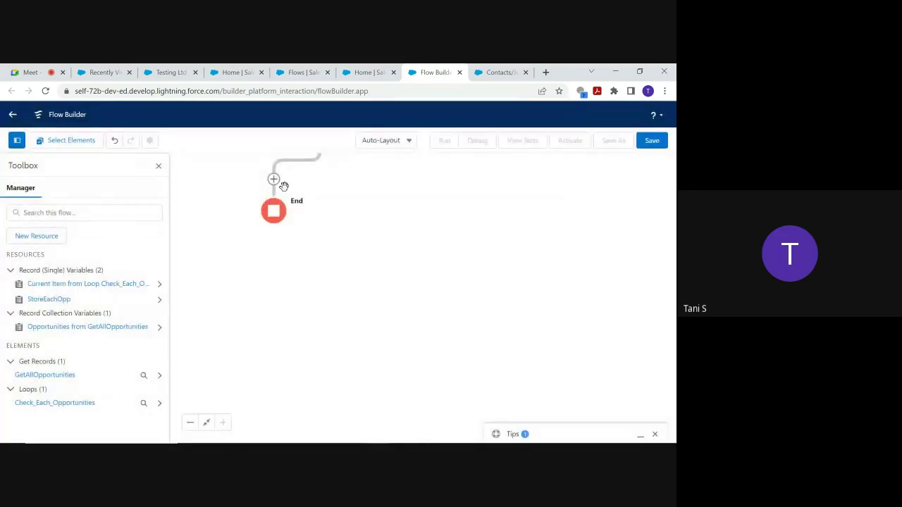
# Step: Try to add an Assignment element labelled Update Each Opportunity to the loop's For Each path
pyautogui.moveTo(471, 225); pyautogui.dragTo(478, 308)
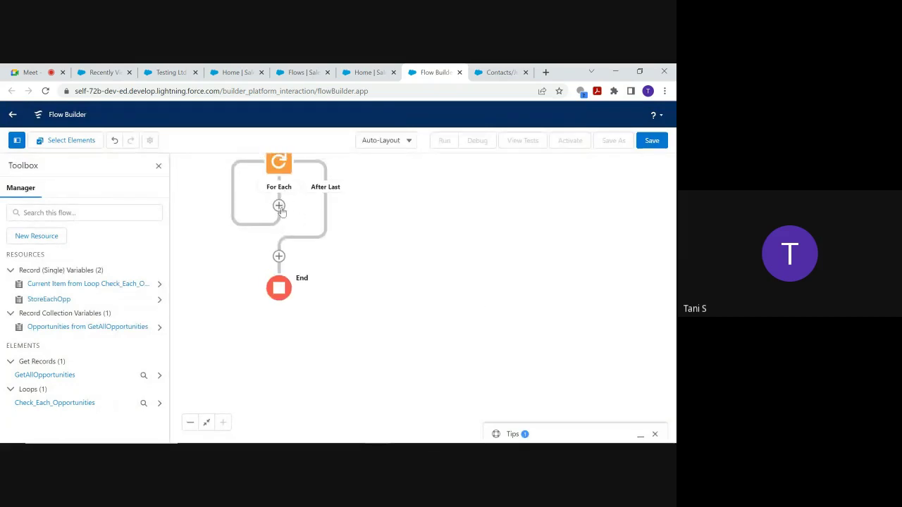
pyautogui.click(279, 205)
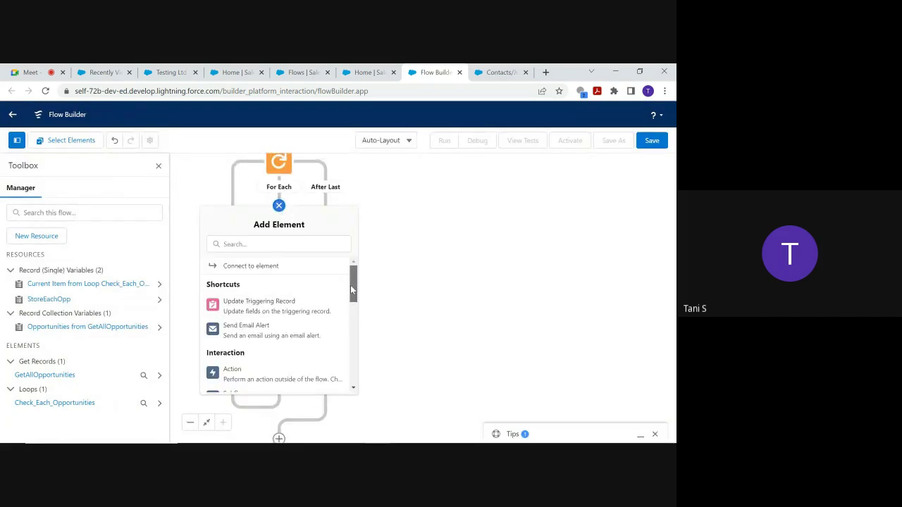
pyautogui.scroll(-5, 352, 290)
pyautogui.click(252, 303)
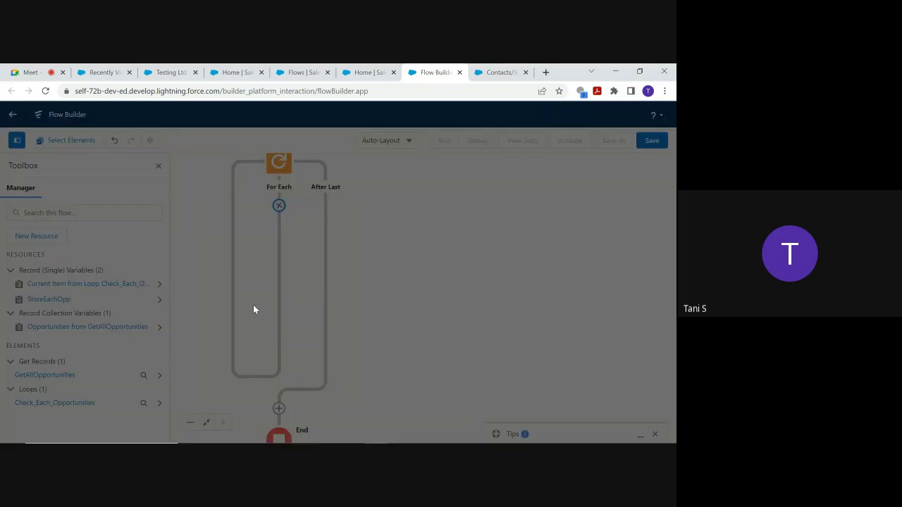
pyautogui.write('U')
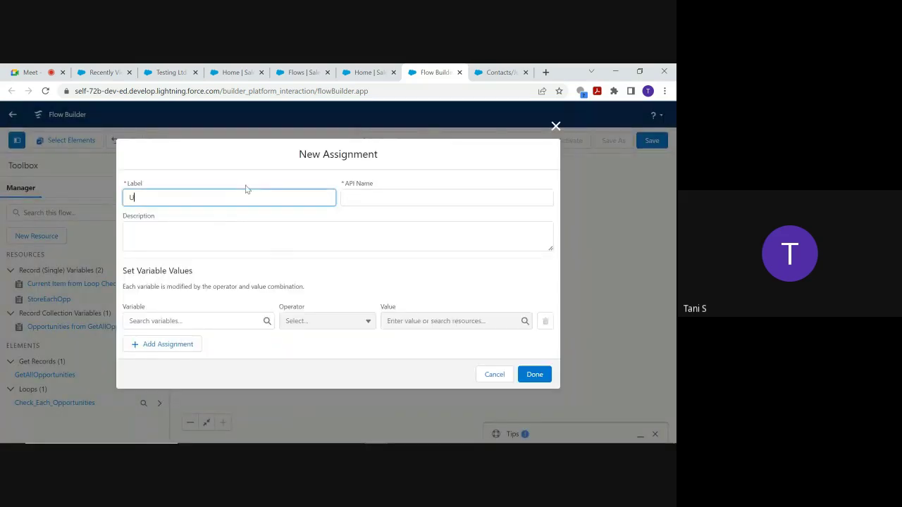
pyautogui.write('pdate')
pyautogui.hotkey('ctrl', 'a')
pyautogui.press('End')
pyautogui.write('ach')
pyautogui.hotkey('ctrl', 'a')
pyautogui.press('BackSpace')
pyautogui.press('BackSpace')
pyautogui.press('BackSpace')
pyautogui.write('Each Opportunity')
pyautogui.click(422, 198)
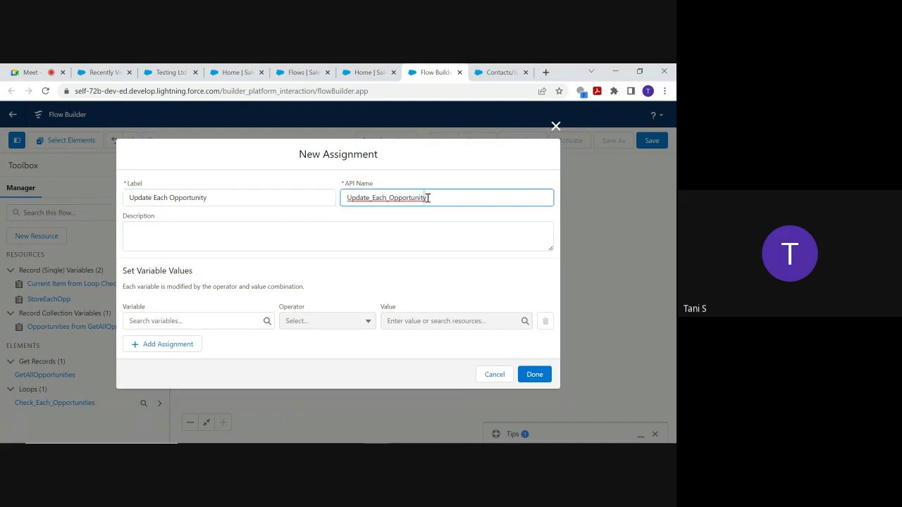
pyautogui.click(220, 322)
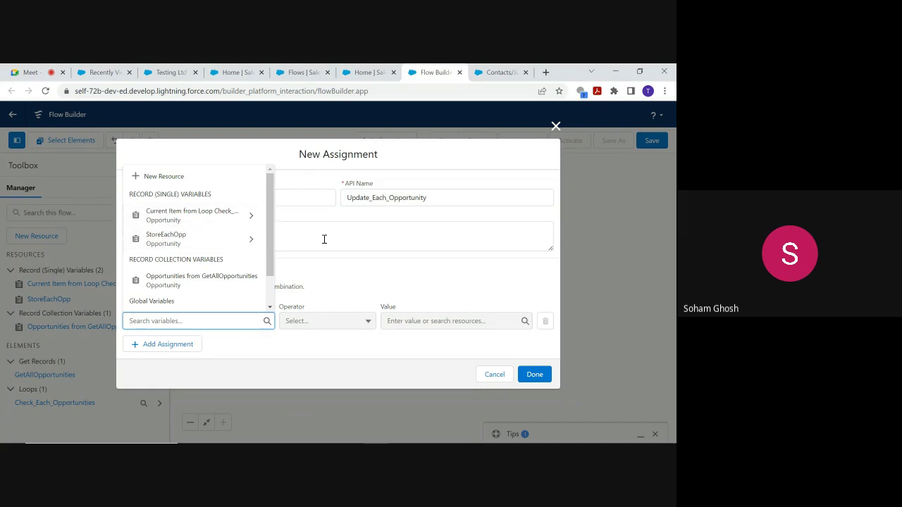
pyautogui.click(323, 261)
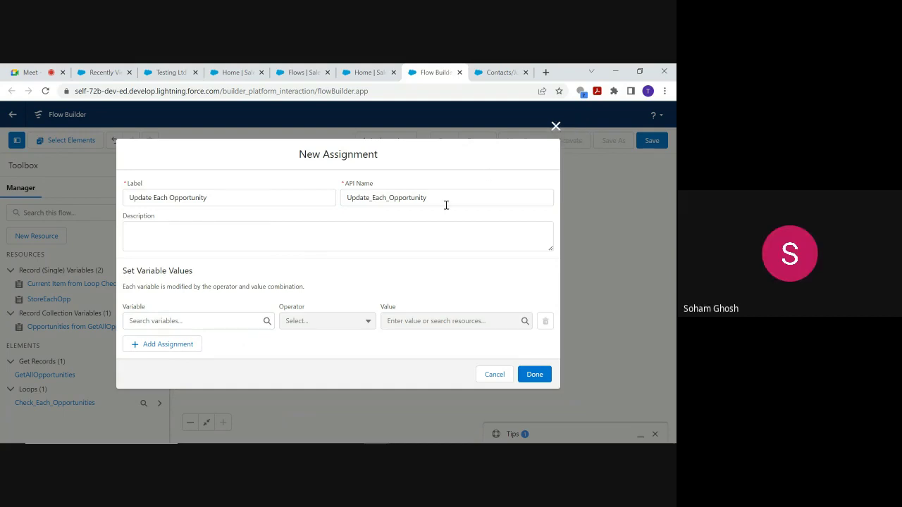
pyautogui.click(555, 127)
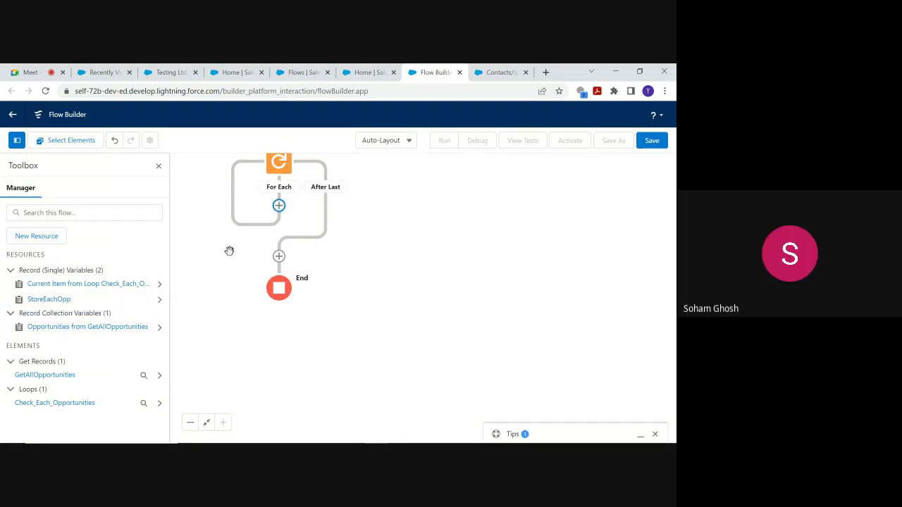
# Step: Delete the StoreEachOpp record variable from the flow's resources
pyautogui.moveTo(395, 247); pyautogui.dragTo(425, 294)
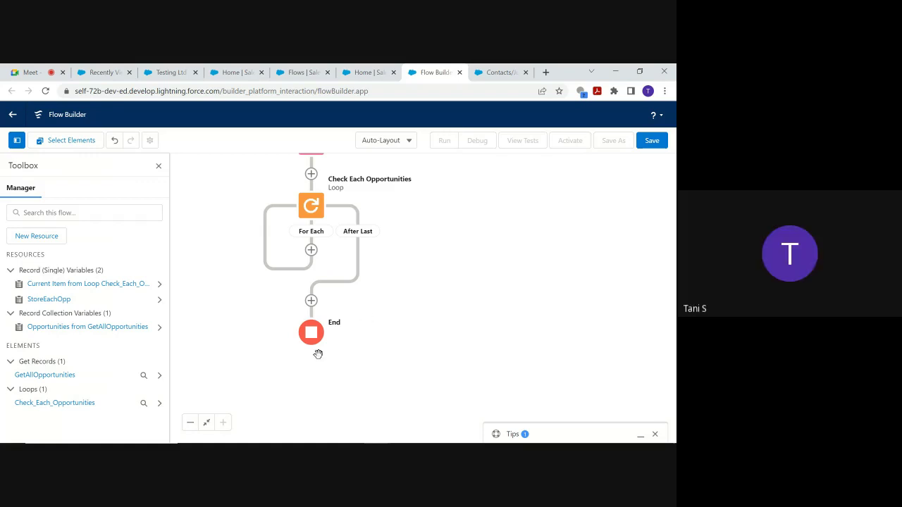
pyautogui.click(159, 300)
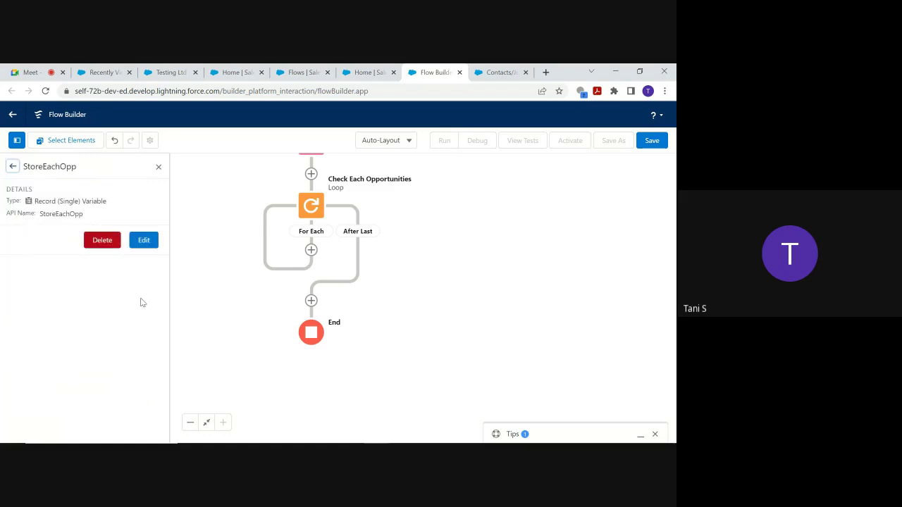
pyautogui.click(100, 243)
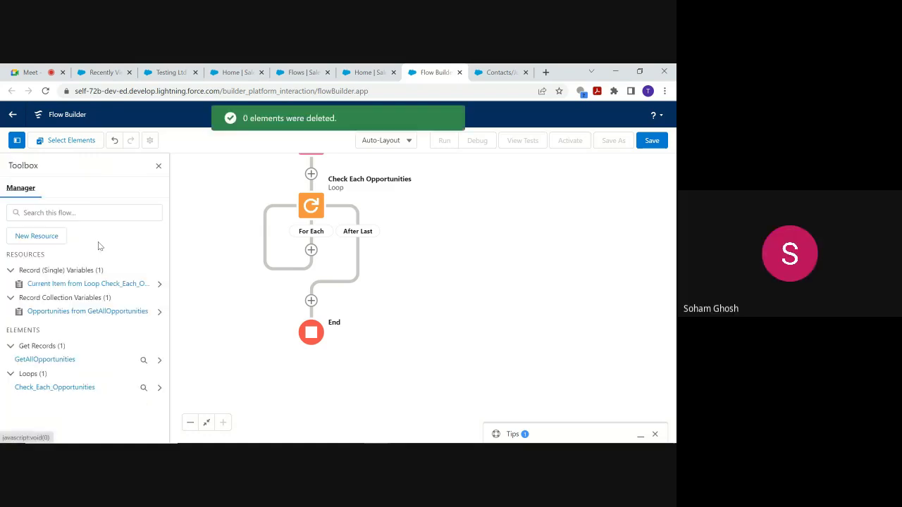
# Step: Add an Assignment element labelled Update Opportunity to the For Each path of the Check Each Opportunities loop
pyautogui.click(311, 251)
pyautogui.moveTo(384, 328); pyautogui.dragTo(384, 374)
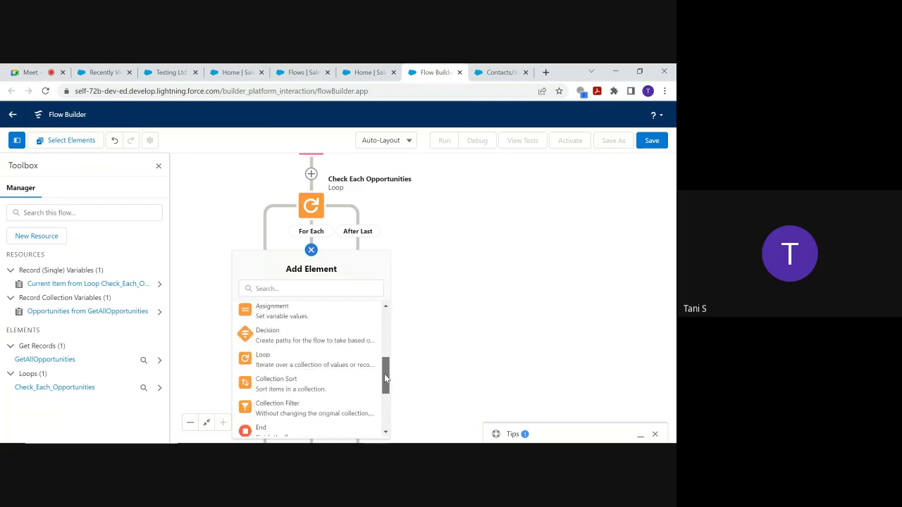
pyautogui.scroll(1, 383, 373)
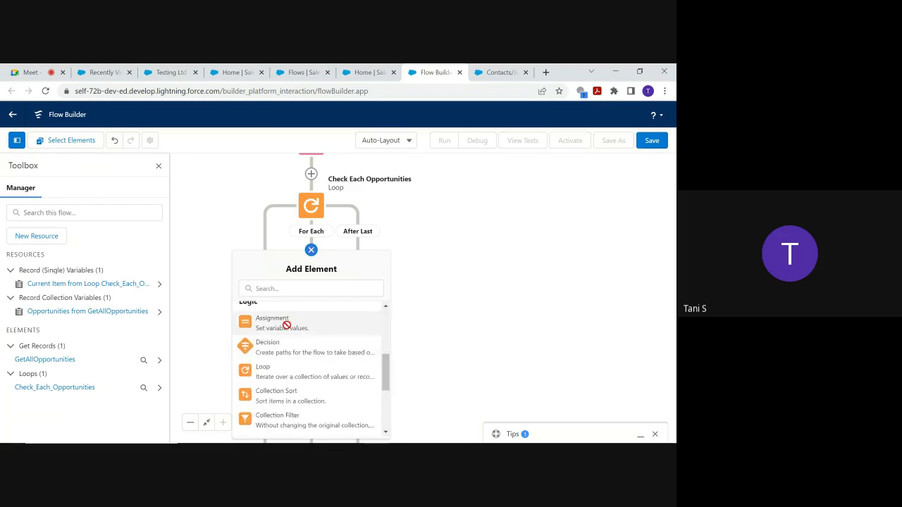
pyautogui.click(287, 325)
pyautogui.click(214, 324)
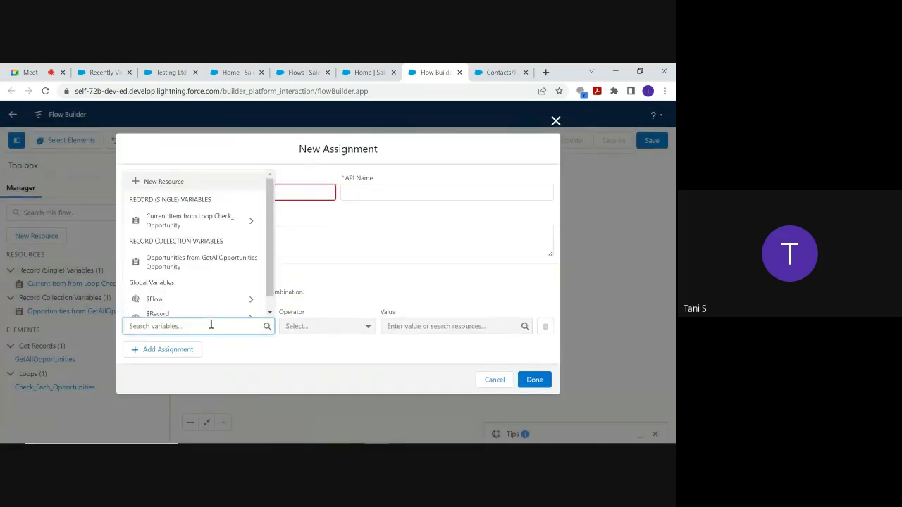
pyautogui.click(311, 188)
pyautogui.click(285, 189)
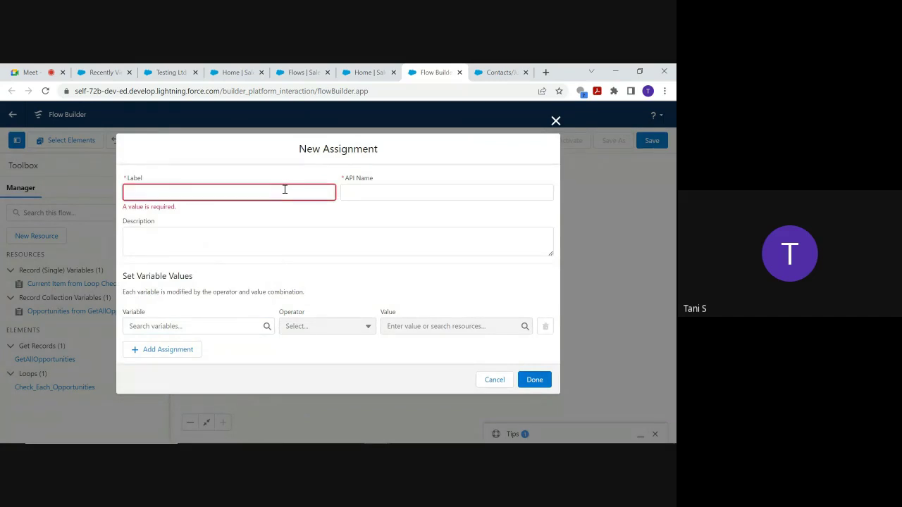
pyautogui.write('Update Opportunity')
pyautogui.click(421, 198)
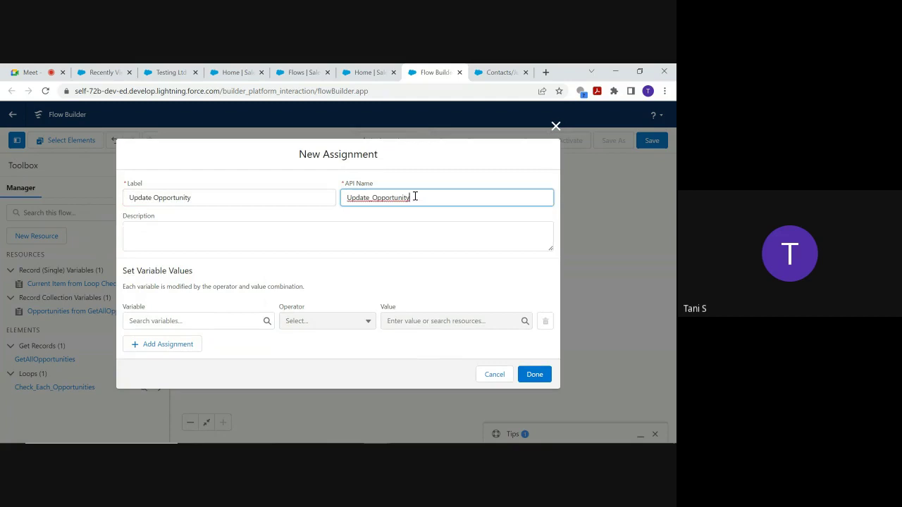
pyautogui.click(175, 322)
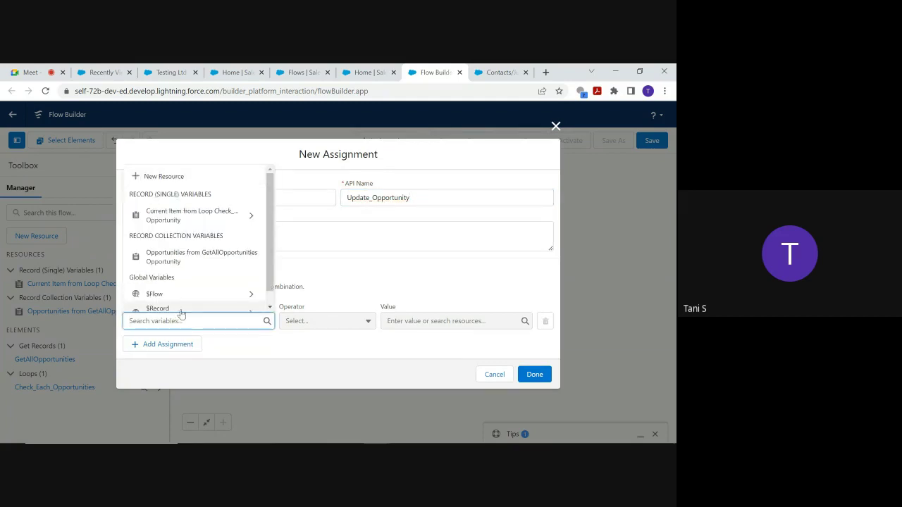
pyautogui.click(188, 258)
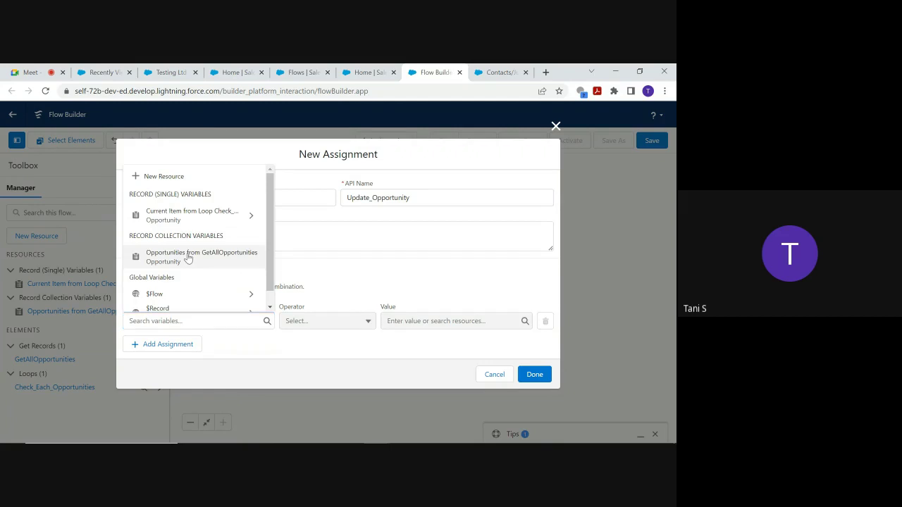
pyautogui.click(188, 258)
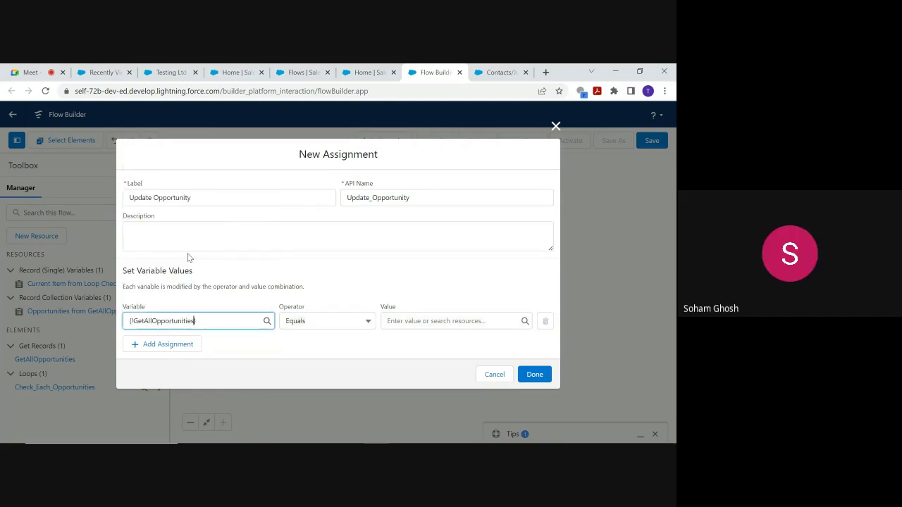
pyautogui.click(403, 321)
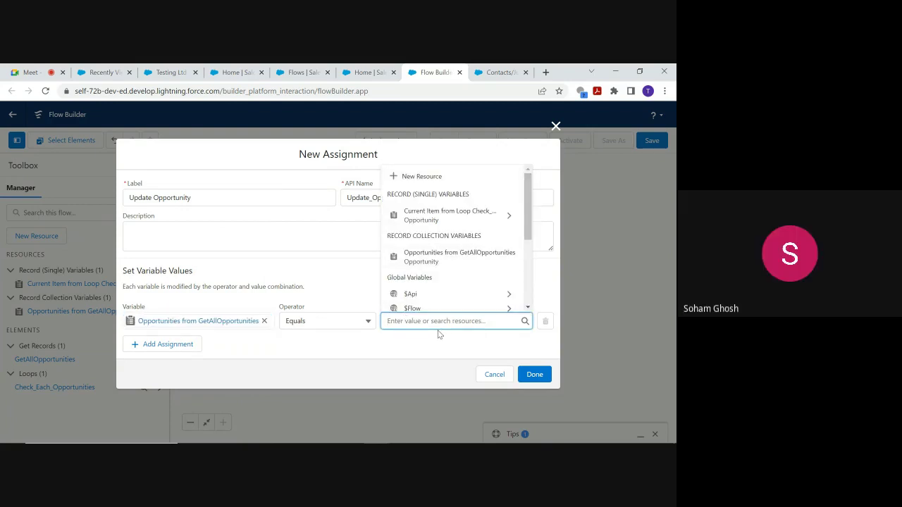
pyautogui.click(264, 322)
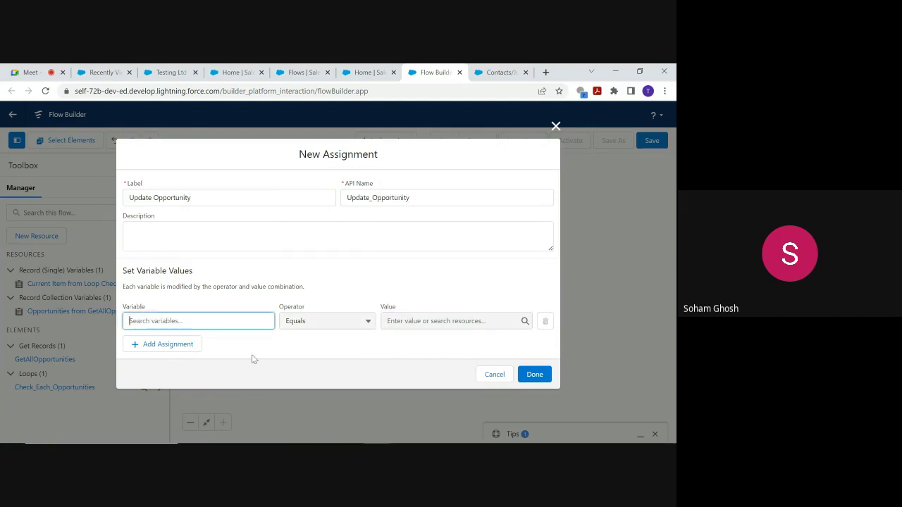
pyautogui.click(304, 345)
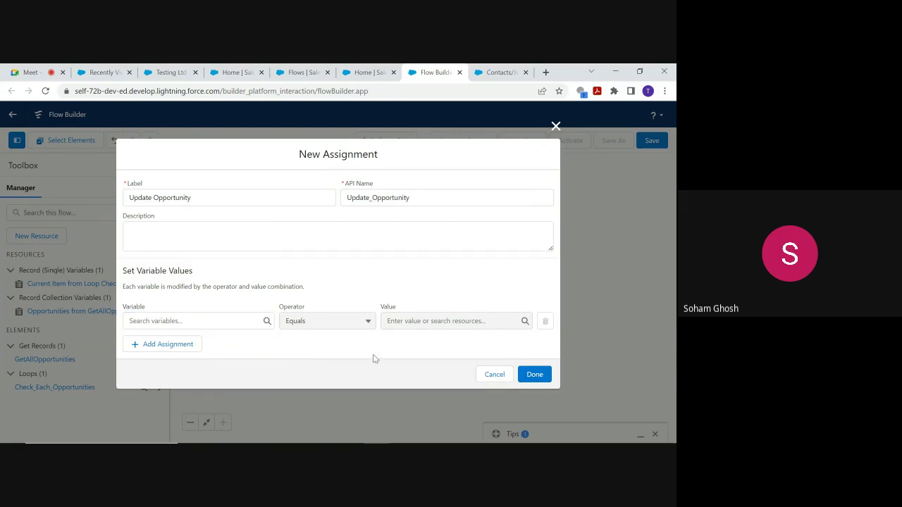
# Step: Choose the Name field of the current item from the Check_Each_Opportunities loop as the assignment's variable
pyautogui.click(194, 319)
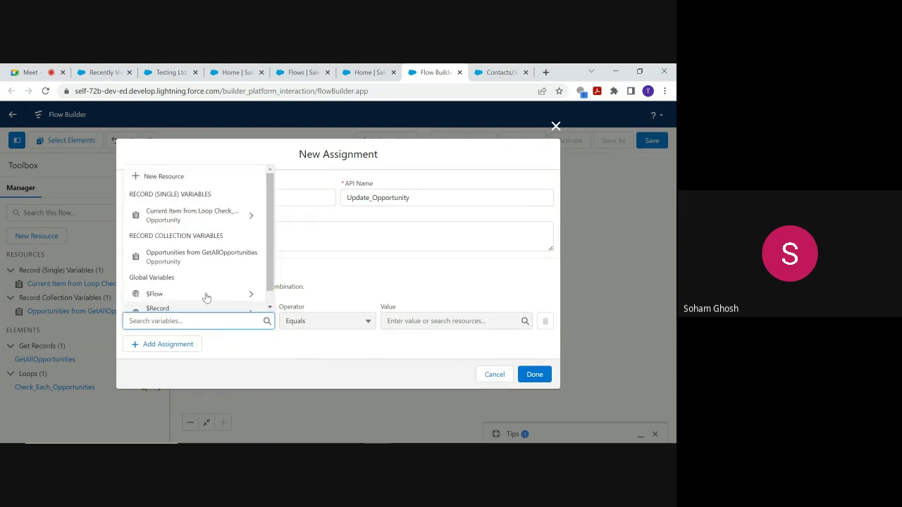
pyautogui.click(249, 220)
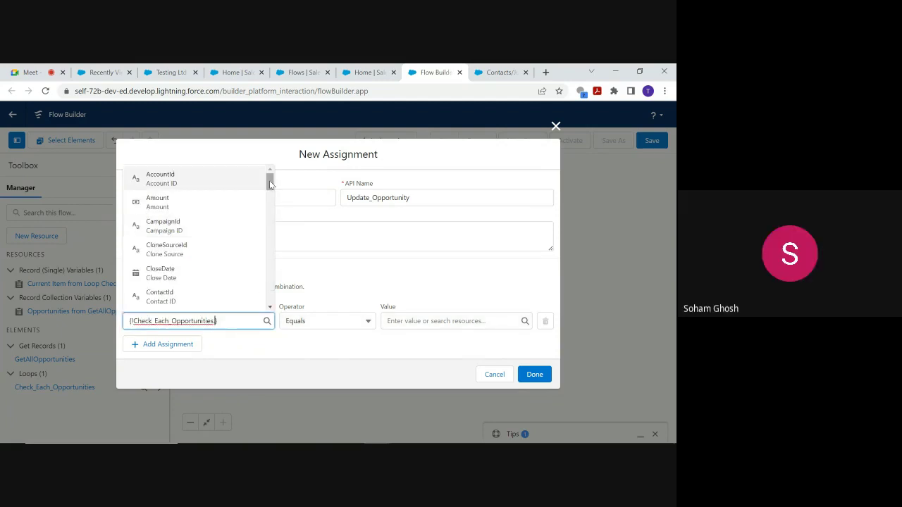
pyautogui.write('nam')
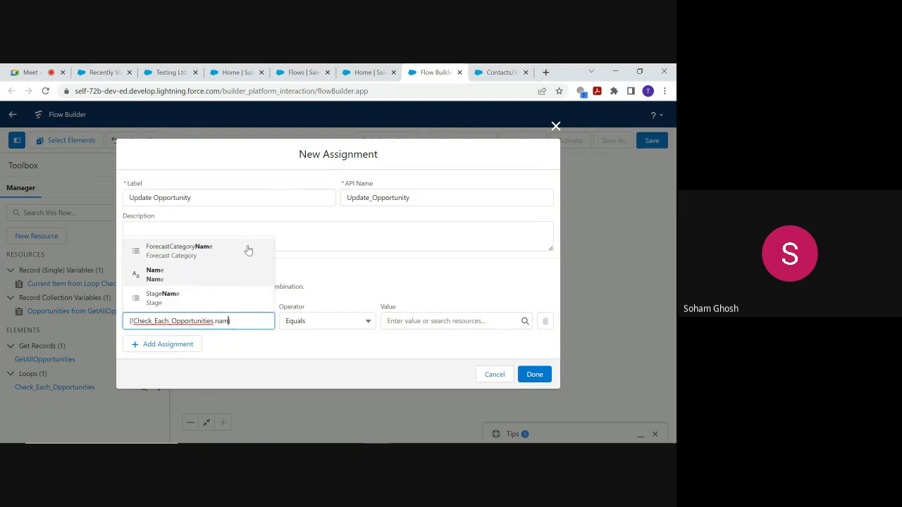
pyautogui.click(178, 278)
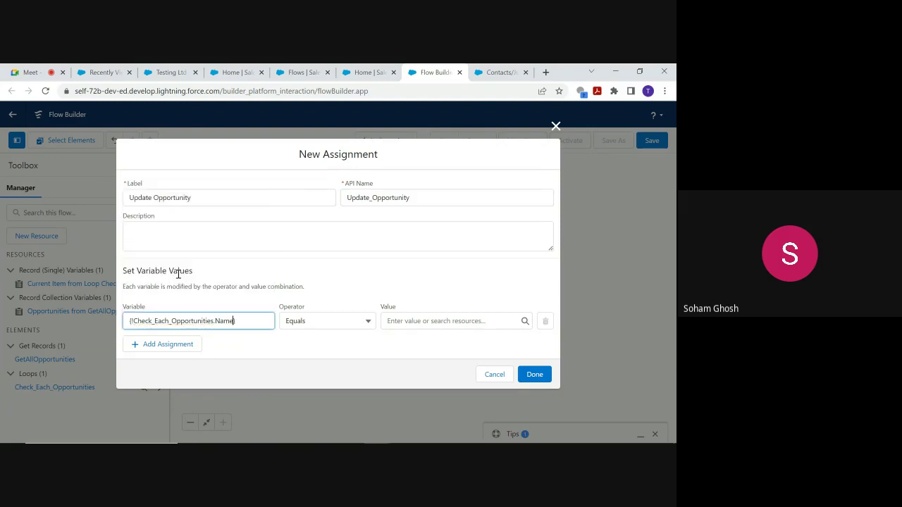
# Step: Set the assignment's value to the triggering account's name, {!$Record.Name}, and finish the Update Opportunity element
pyautogui.click(417, 320)
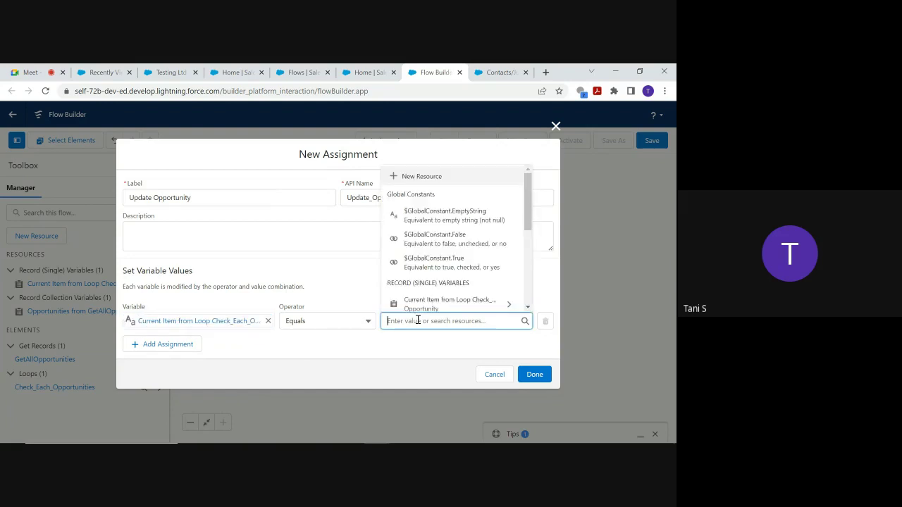
pyautogui.scroll(-5, 519, 233)
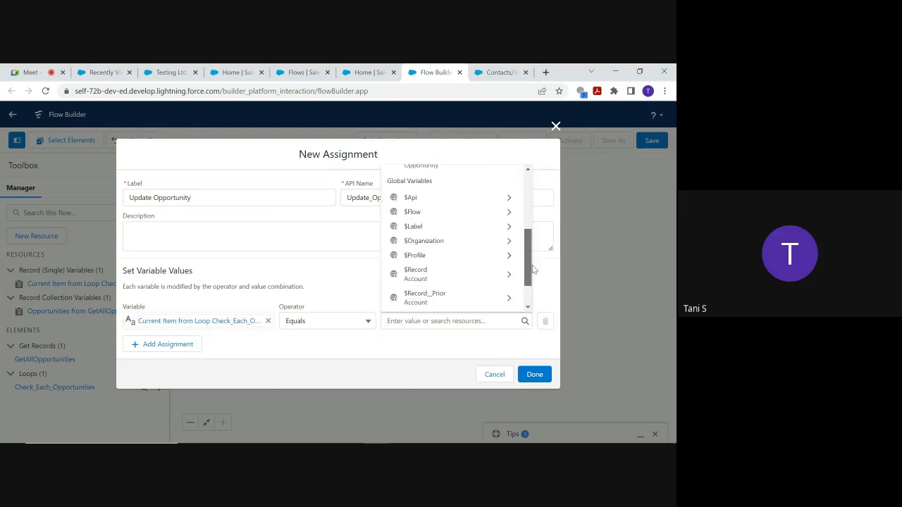
pyautogui.moveTo(533, 269); pyautogui.dragTo(532, 283)
pyautogui.click(533, 286)
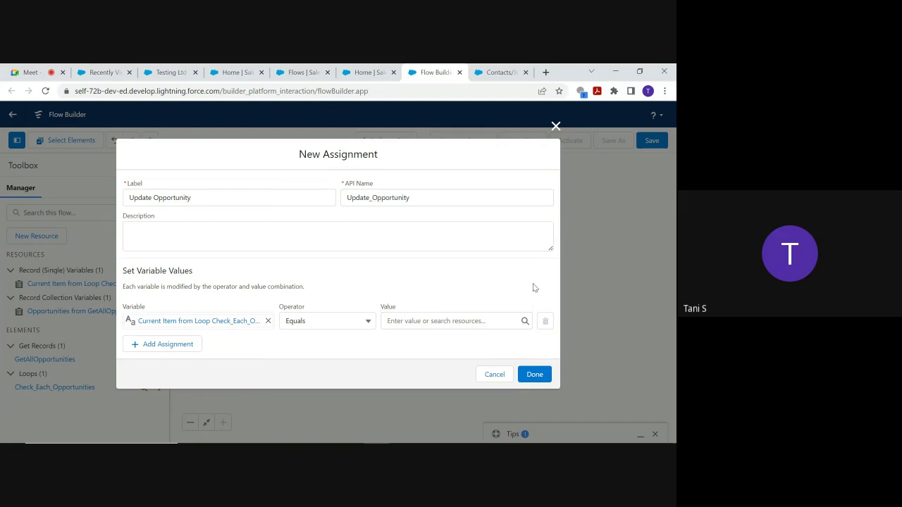
pyautogui.click(458, 320)
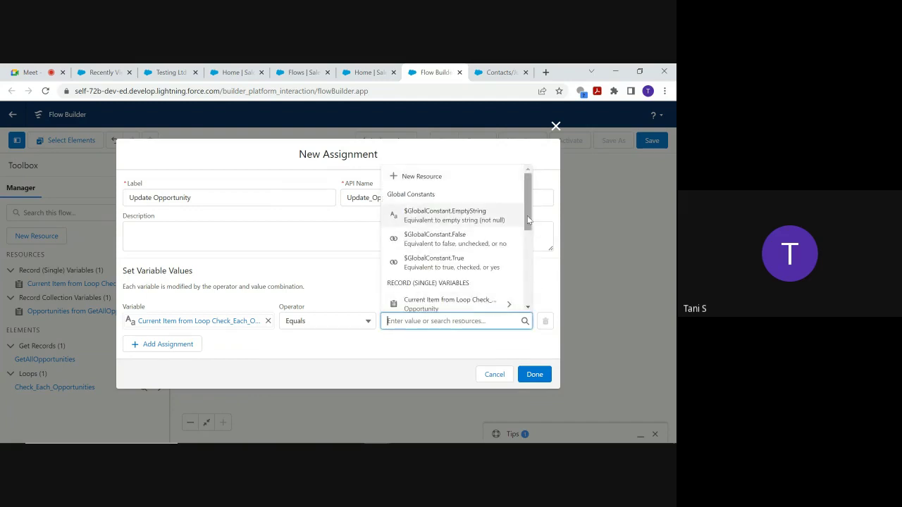
pyautogui.moveTo(527, 224); pyautogui.dragTo(525, 299)
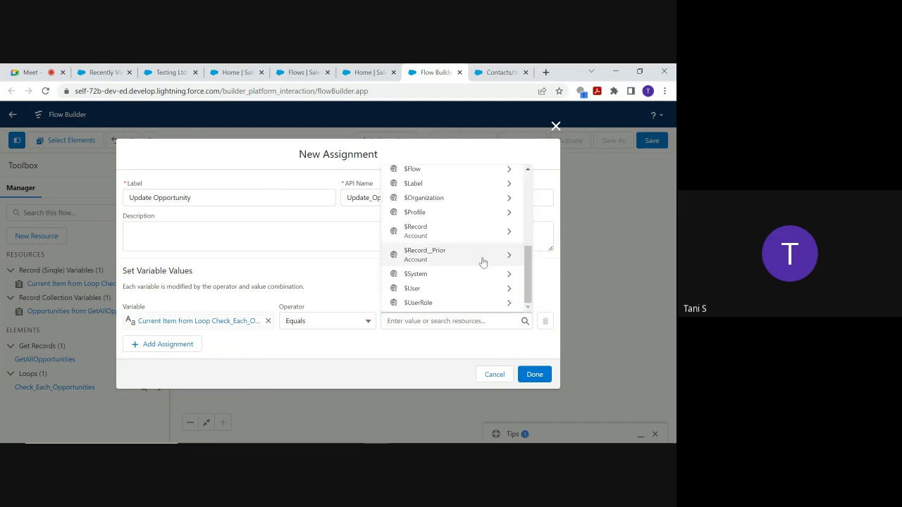
pyautogui.click(509, 232)
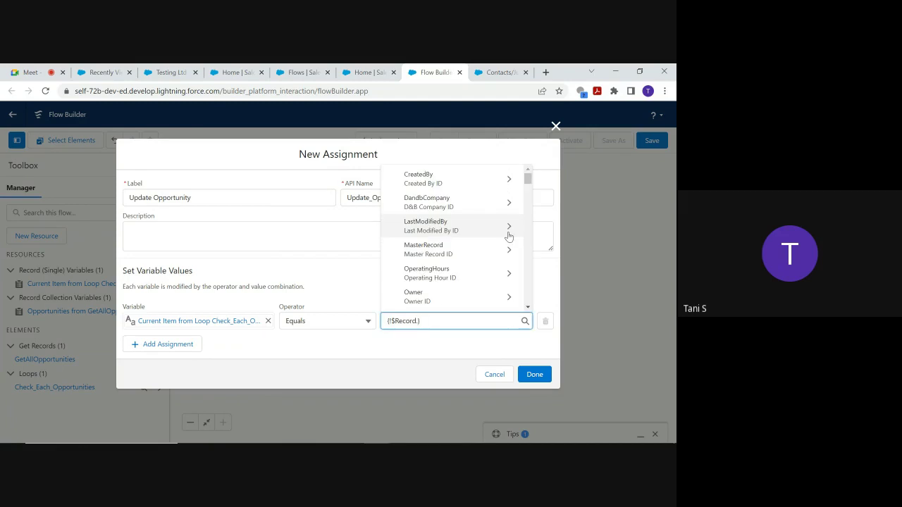
pyautogui.write('Name')
pyautogui.click(442, 299)
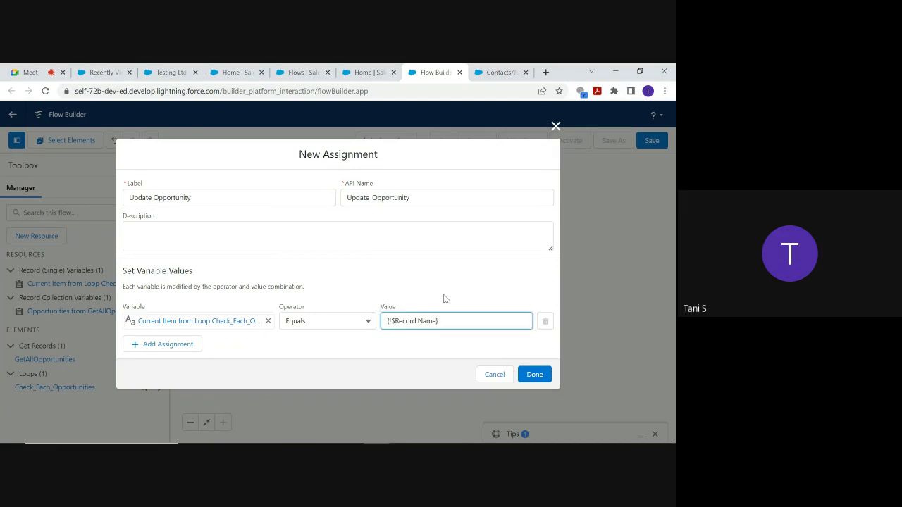
pyautogui.click(533, 376)
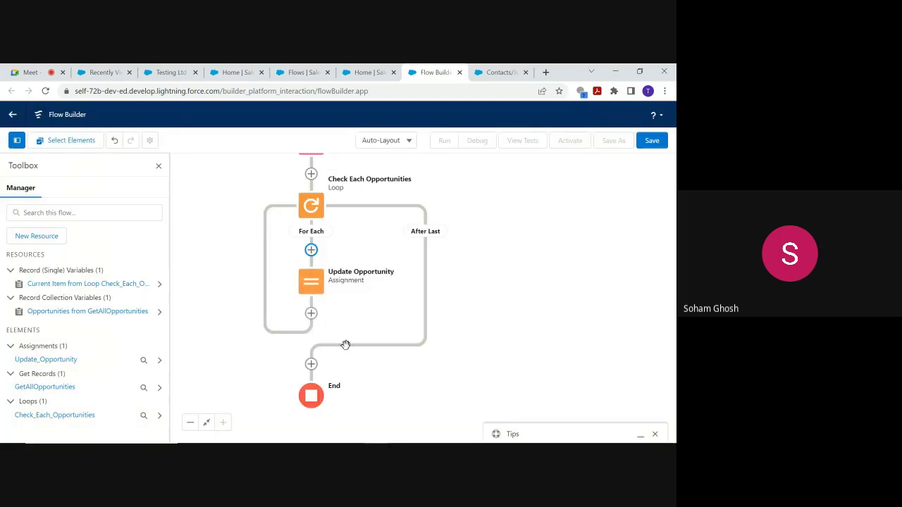
pyautogui.click(311, 314)
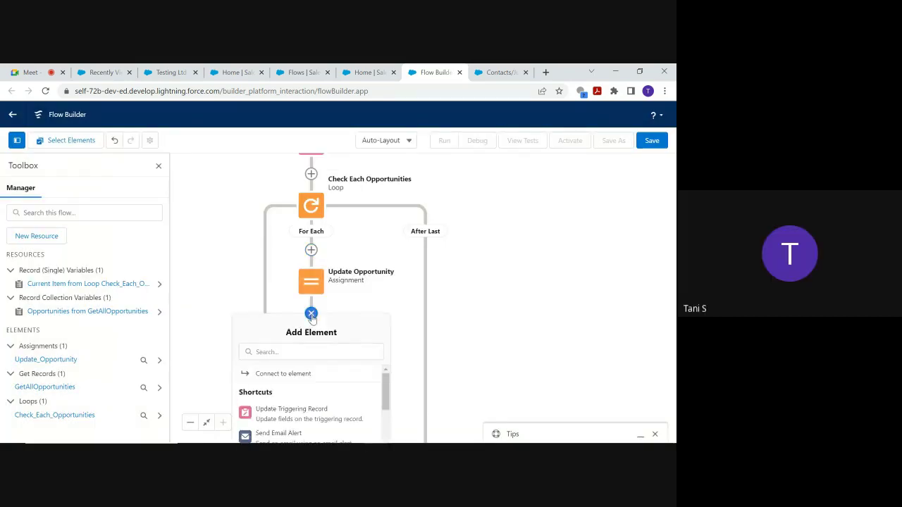
pyautogui.scroll(-5, 563, 282)
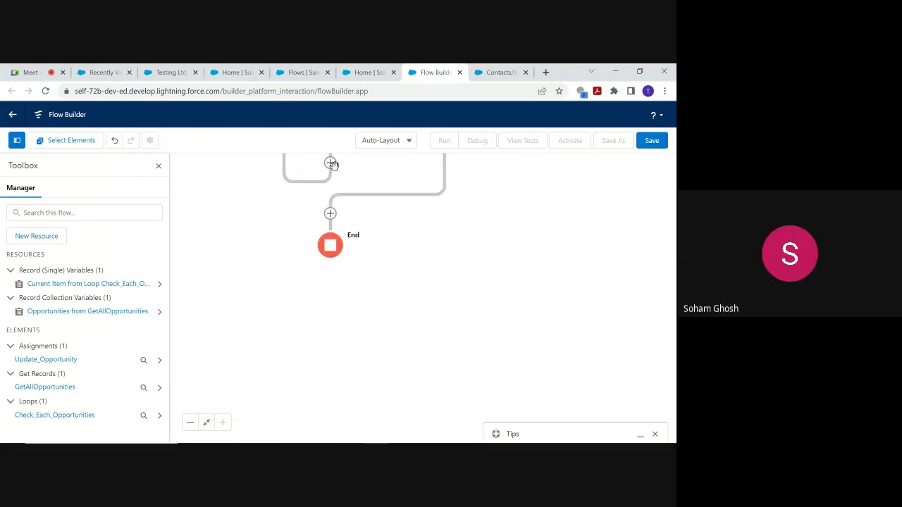
pyautogui.click(330, 164)
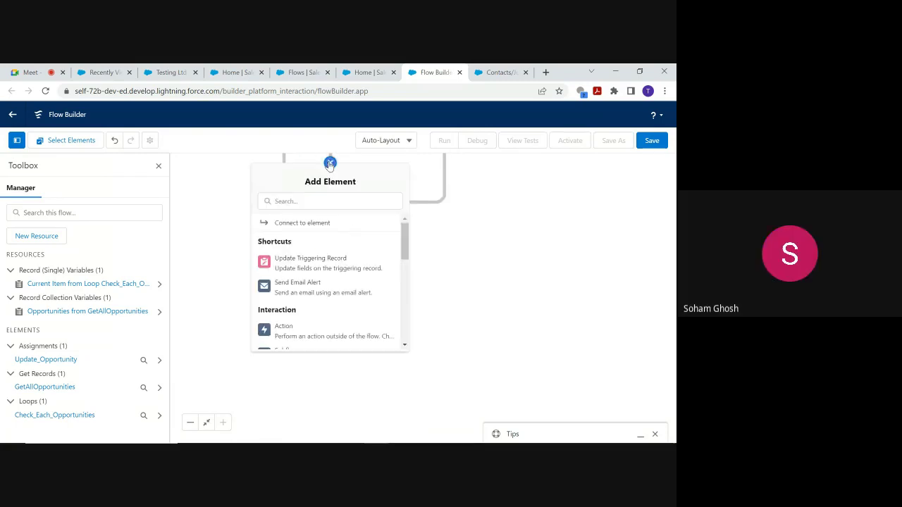
pyautogui.scroll(-3, 402, 274)
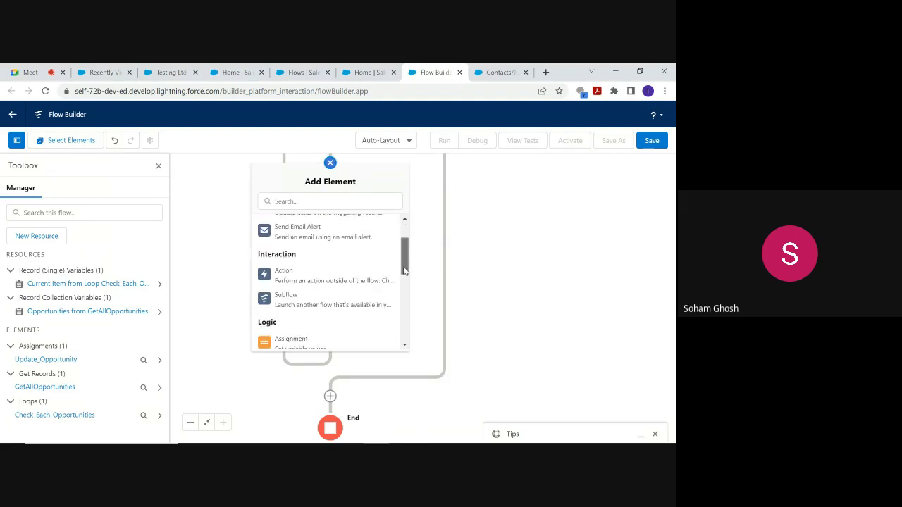
pyautogui.scroll(-2, 402, 271)
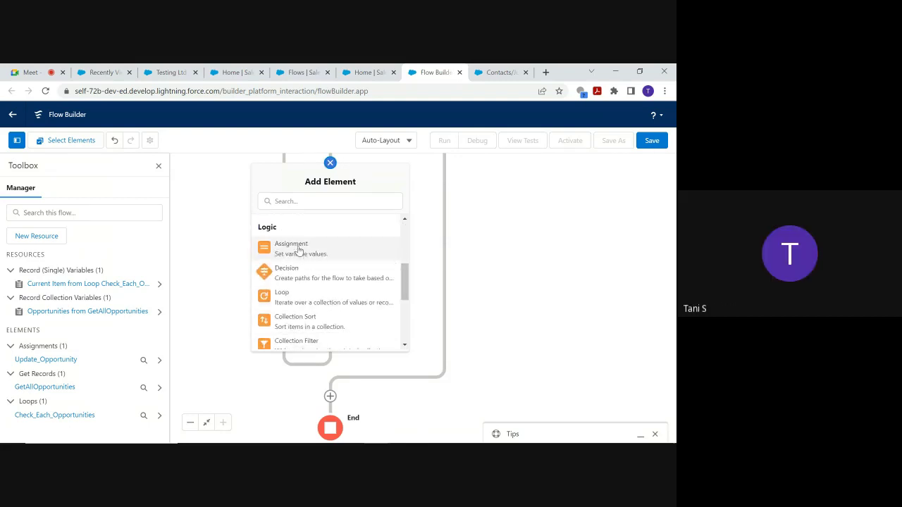
pyautogui.click(298, 250)
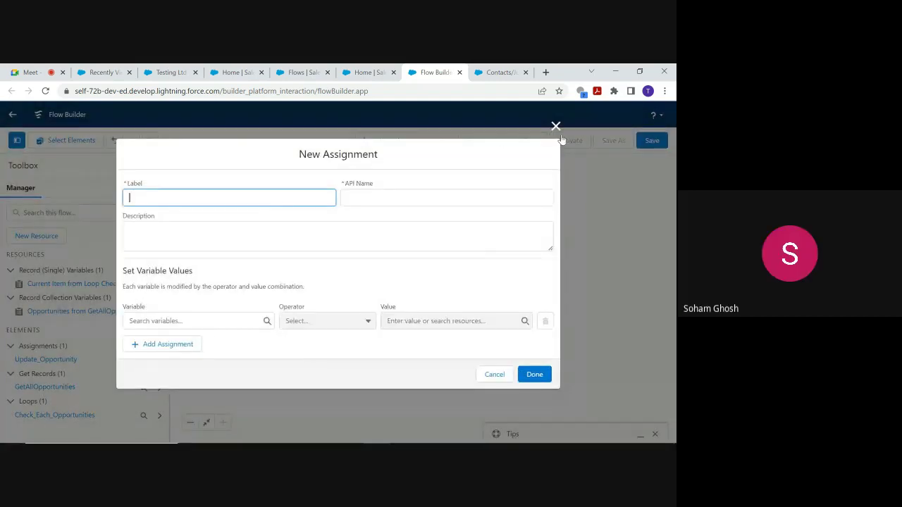
pyautogui.click(556, 126)
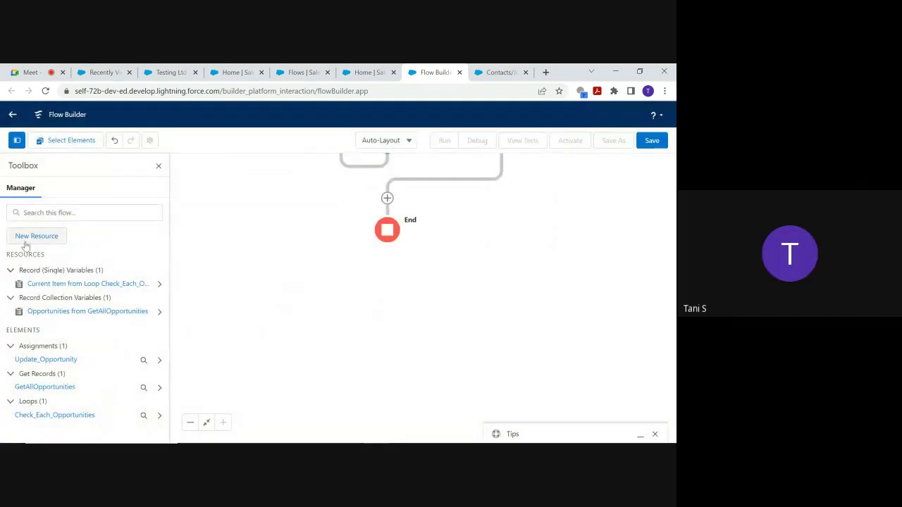
# Step: Start a new flow resource of type Variable with the API name StoreEachUpdatedOpp
pyautogui.click(16, 141)
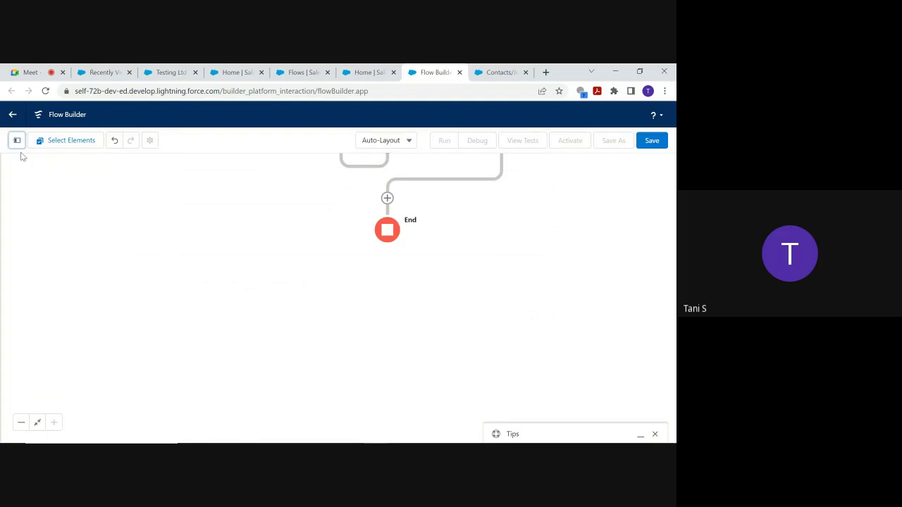
pyautogui.click(16, 141)
pyautogui.click(26, 238)
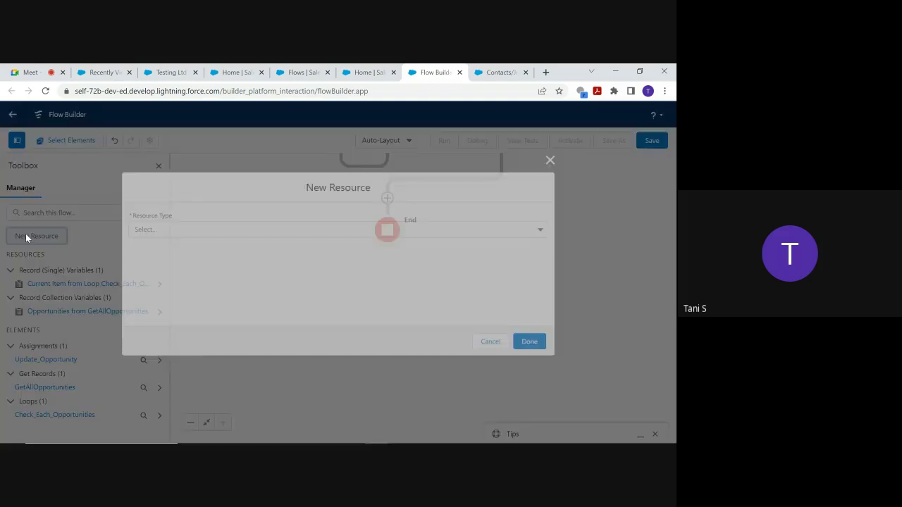
pyautogui.click(308, 230)
pyautogui.click(255, 253)
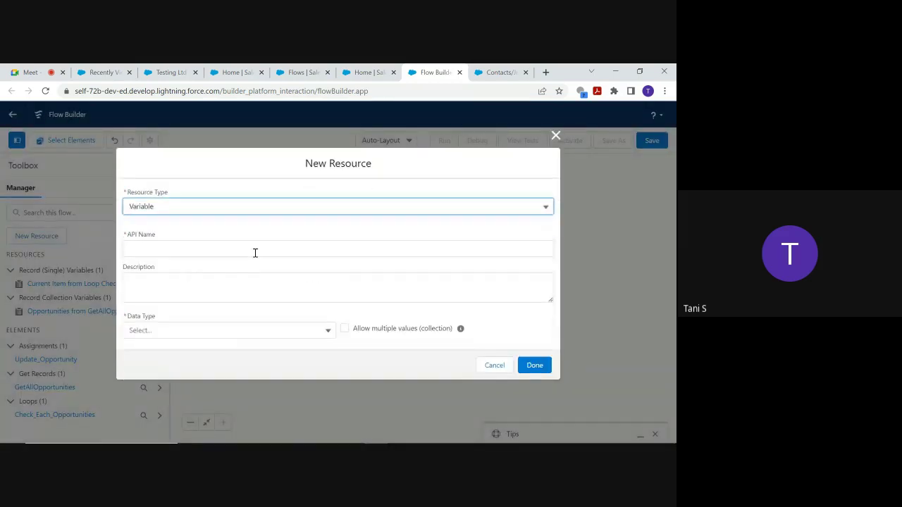
pyautogui.click(224, 252)
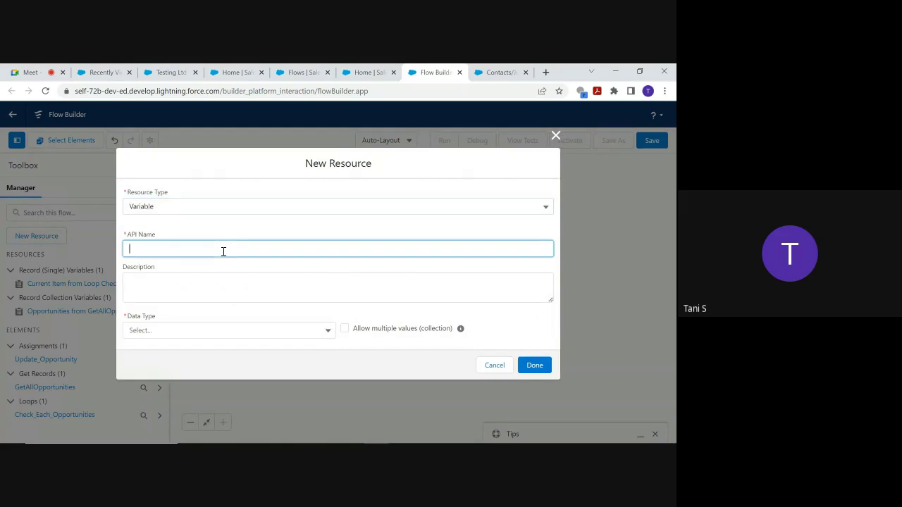
pyautogui.write('StoreEachO')
pyautogui.press('BackSpace')
pyautogui.write('UpdatedOpp')
# Step: Make the variable a Record collection of the Opportunity object that allows multiple values, and finish the resource
pyautogui.click(319, 331)
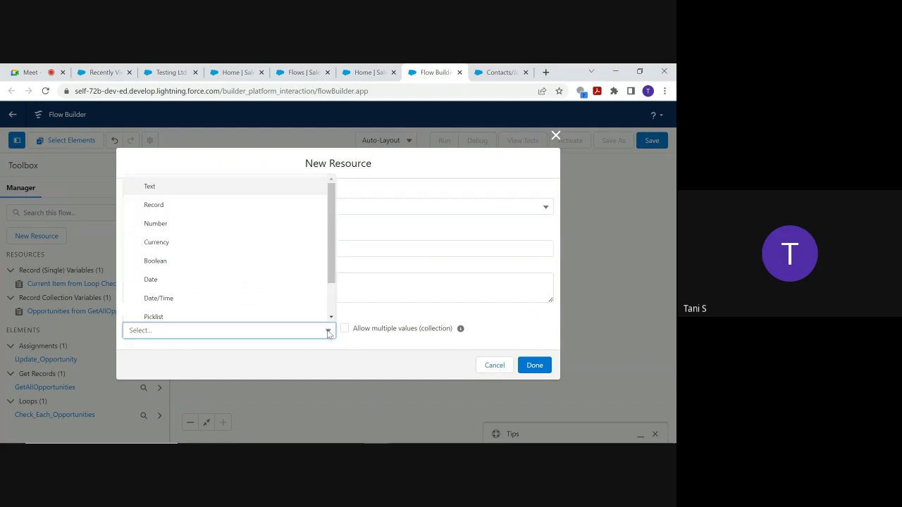
pyautogui.click(211, 205)
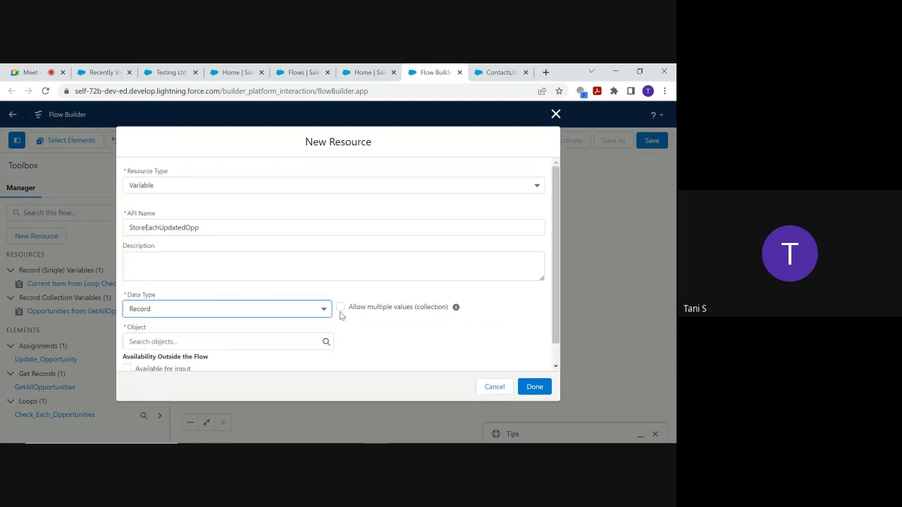
pyautogui.click(301, 341)
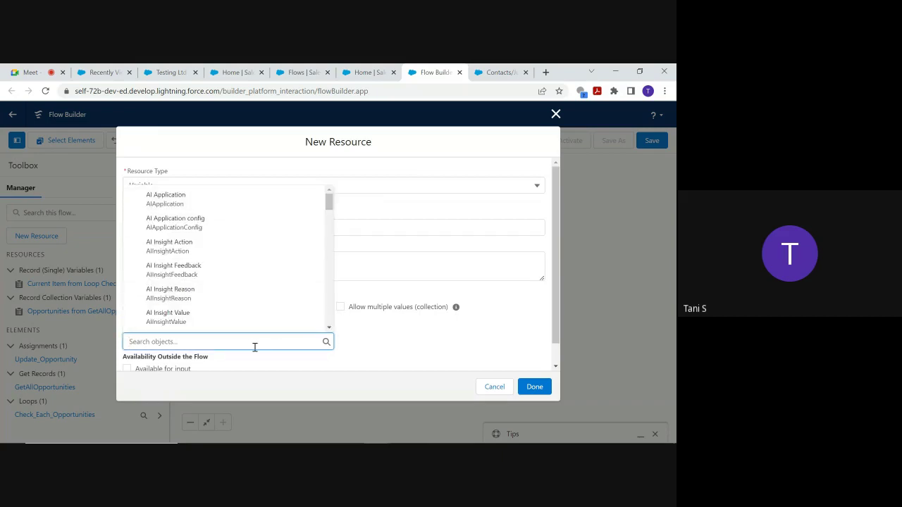
pyautogui.write('opp')
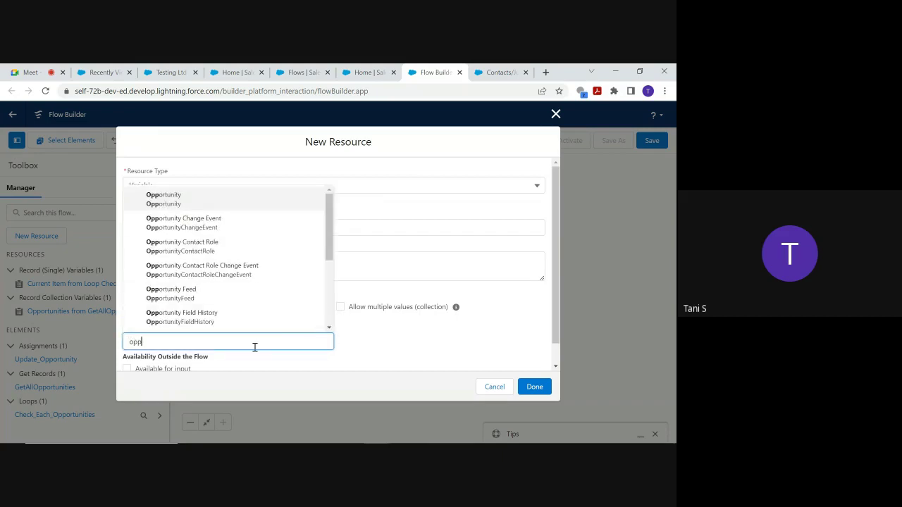
pyautogui.click(180, 203)
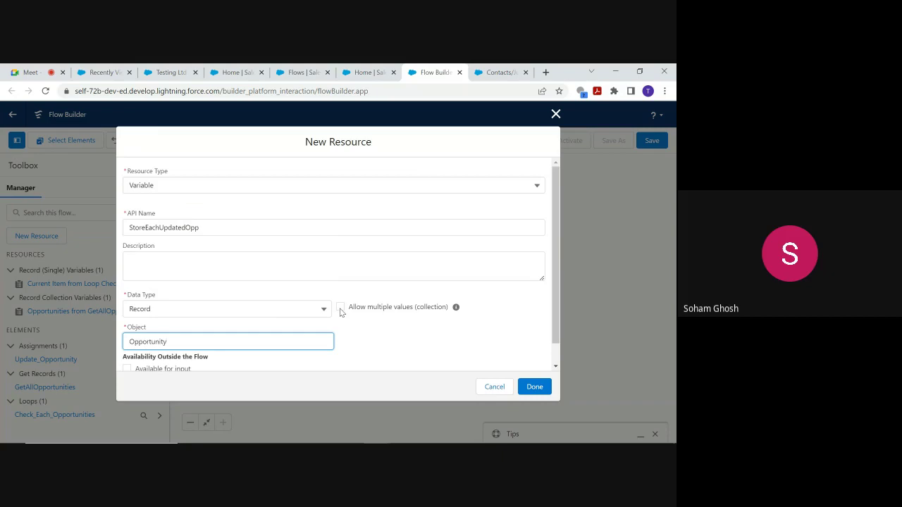
pyautogui.click(341, 310)
pyautogui.click(531, 387)
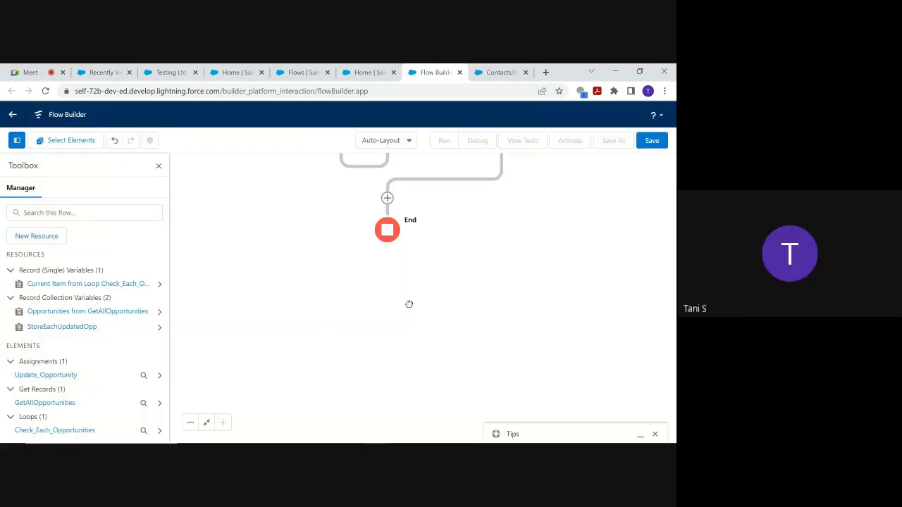
# Step: Add an Assignment element labelled Updated Opportunities directly after Update Opportunity in the loop's For Each path
pyautogui.moveTo(408, 304); pyautogui.dragTo(408, 426)
pyautogui.click(388, 271)
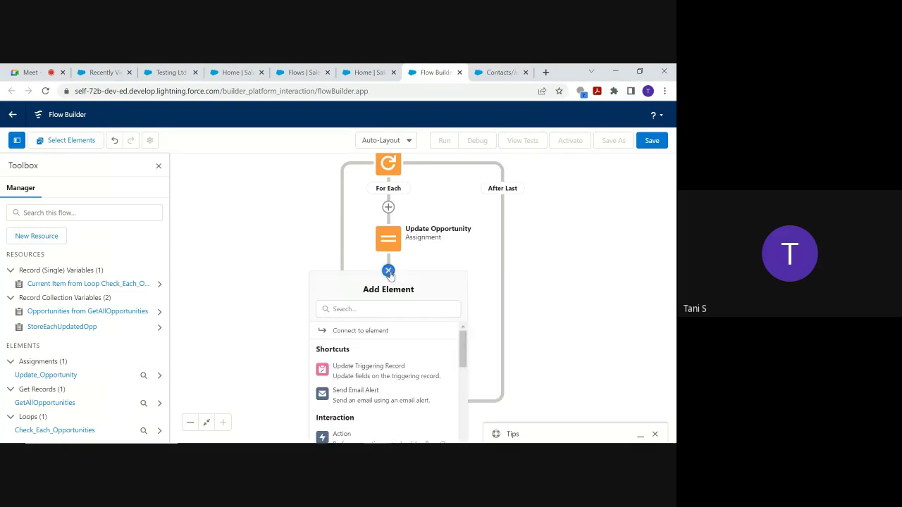
pyautogui.scroll(-5, 422, 352)
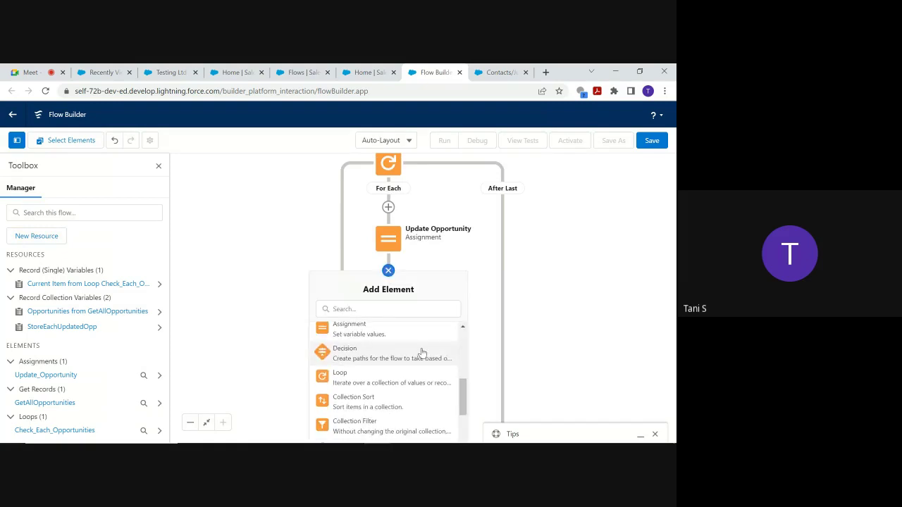
pyautogui.click(370, 337)
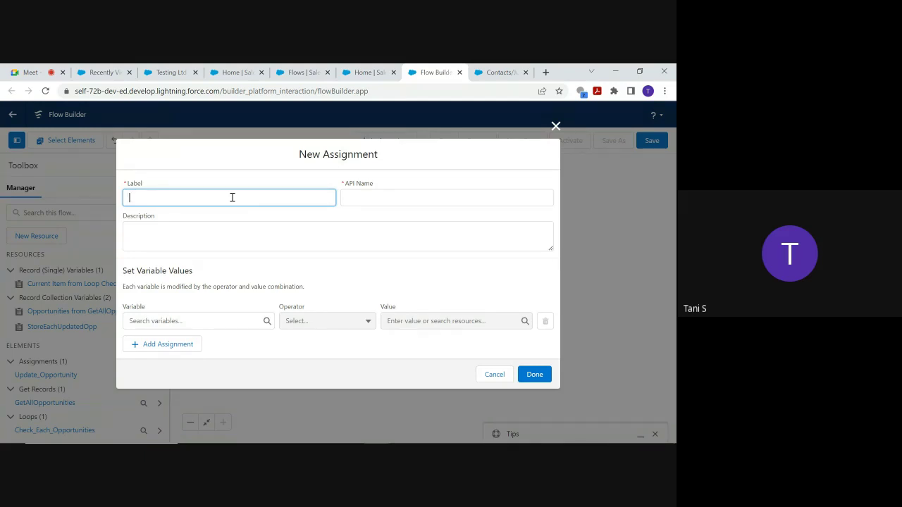
pyautogui.write('Updated Opportunit')
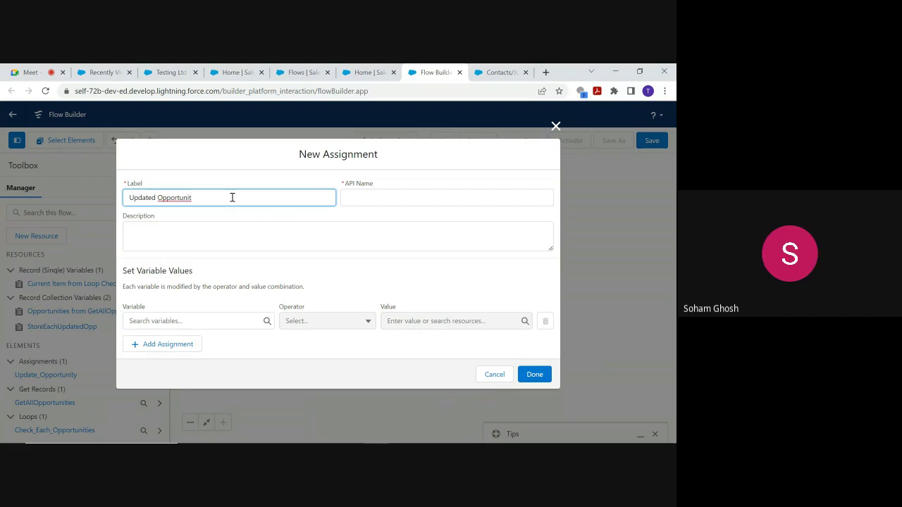
pyautogui.write('ies')
pyautogui.click(381, 197)
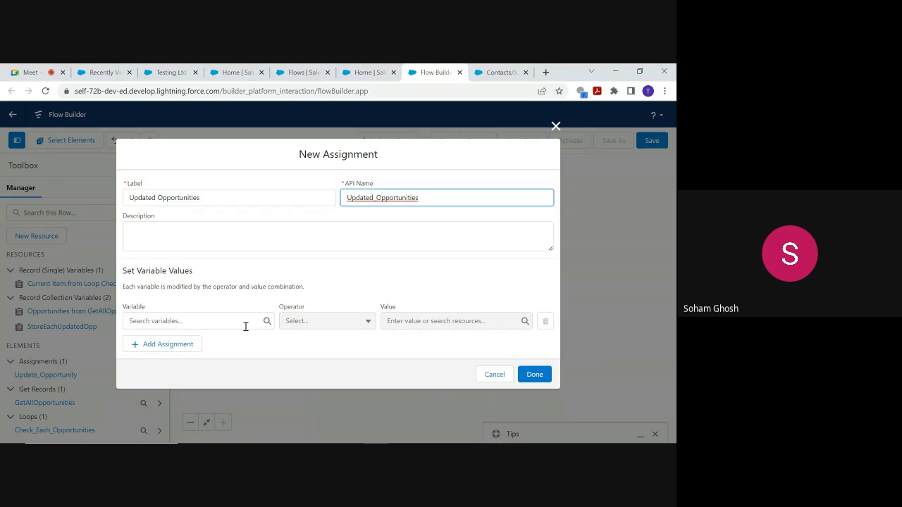
# Step: Change the new assignment's label to Store Updated Opportunities and its API name to Store_Updated_Opportunities
pyautogui.click(128, 197)
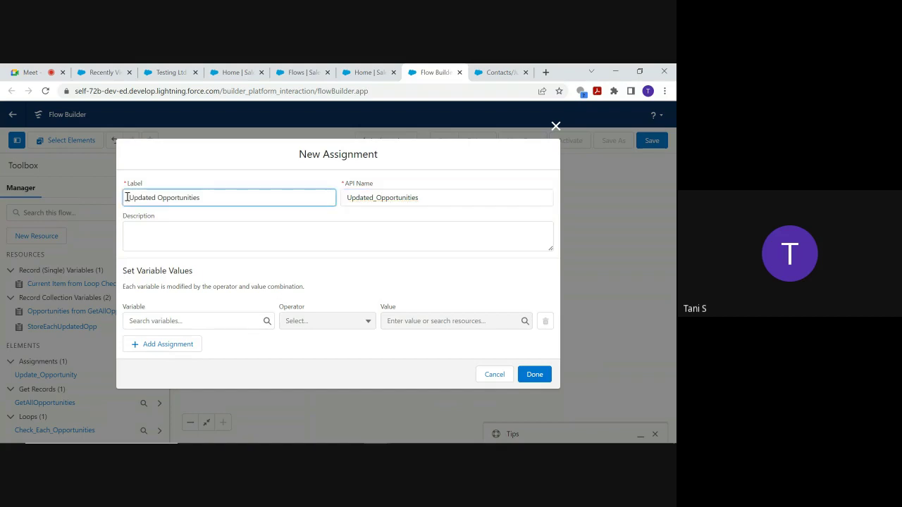
pyautogui.write('Store')
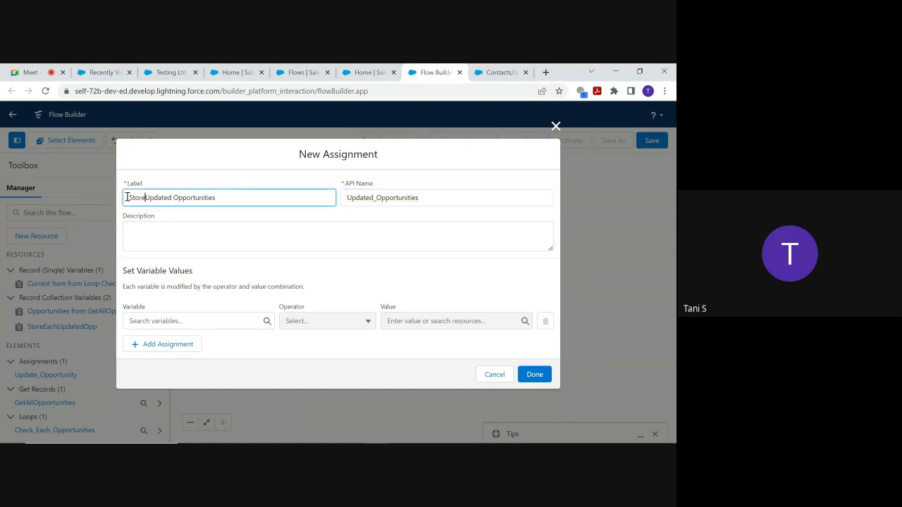
pyautogui.click(350, 200)
pyautogui.click(212, 321)
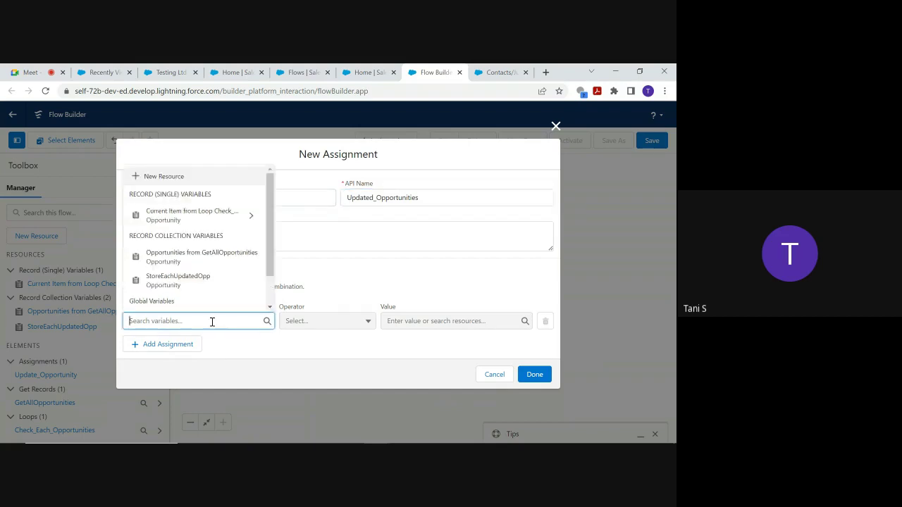
pyautogui.moveTo(420, 200); pyautogui.dragTo(342, 203)
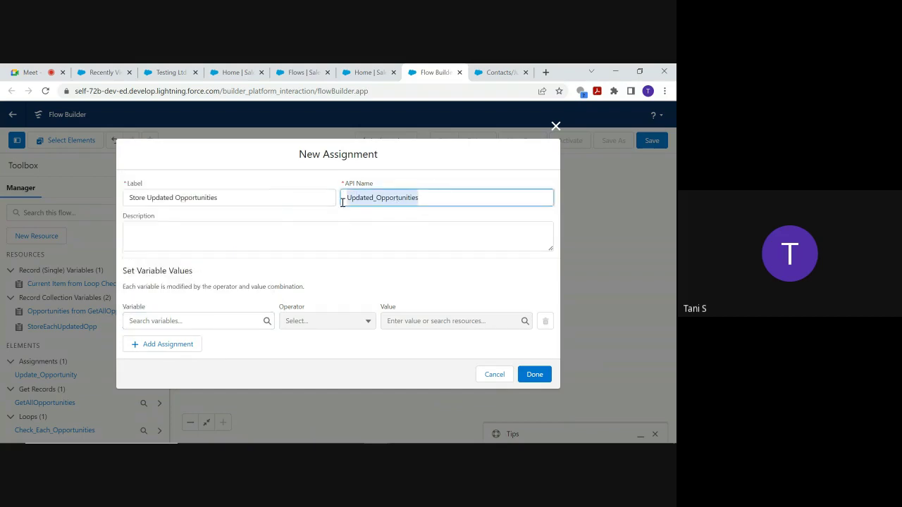
pyautogui.press('BackSpace')
pyautogui.click(225, 198)
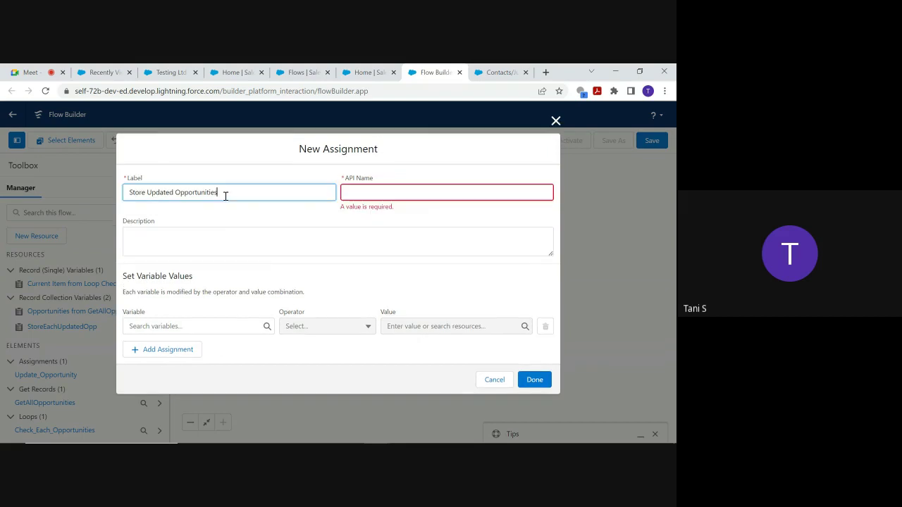
pyautogui.click(413, 198)
# Step: Choose the StoreEachUpdatedOpp collection as the assignment's variable and set the operator to Add
pyautogui.click(175, 321)
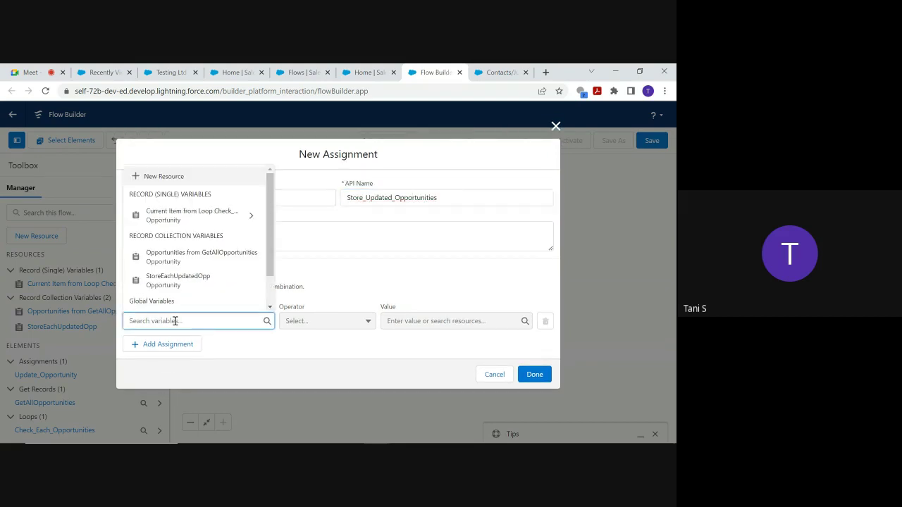
pyautogui.click(174, 285)
pyautogui.click(174, 285)
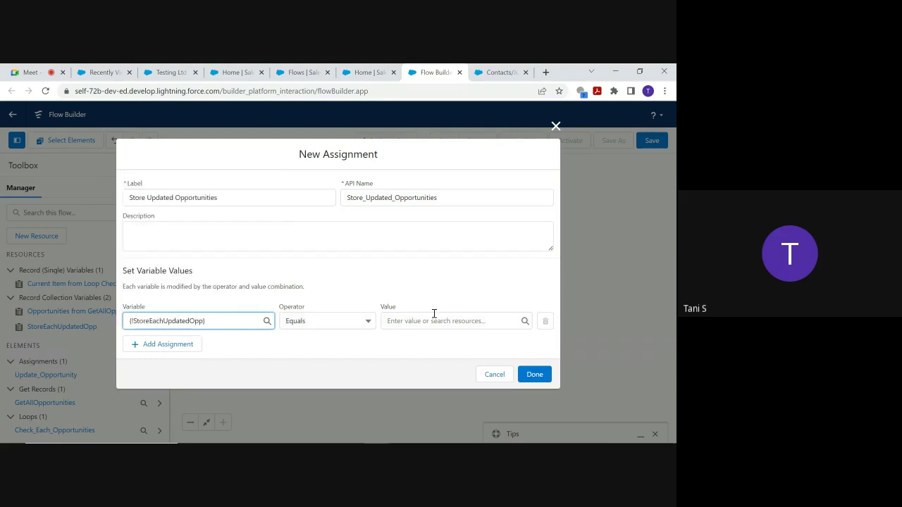
pyautogui.click(369, 325)
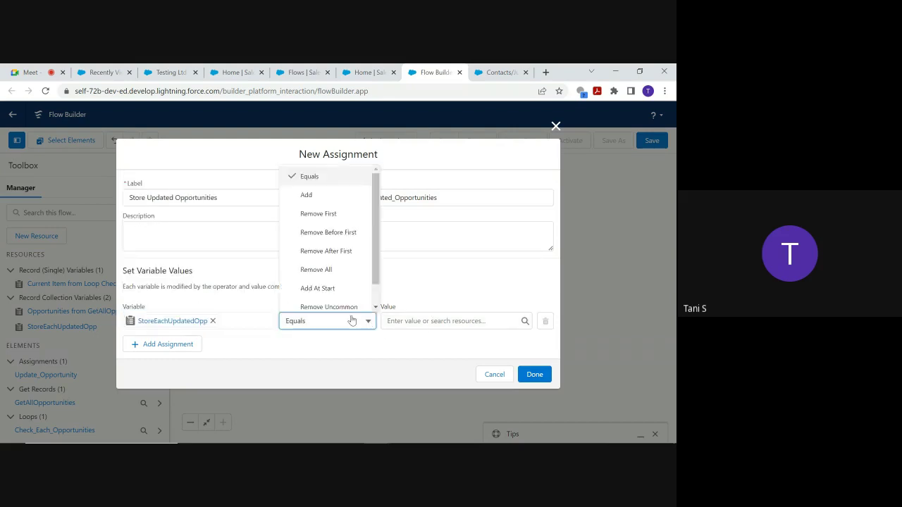
pyautogui.click(316, 195)
pyautogui.click(418, 321)
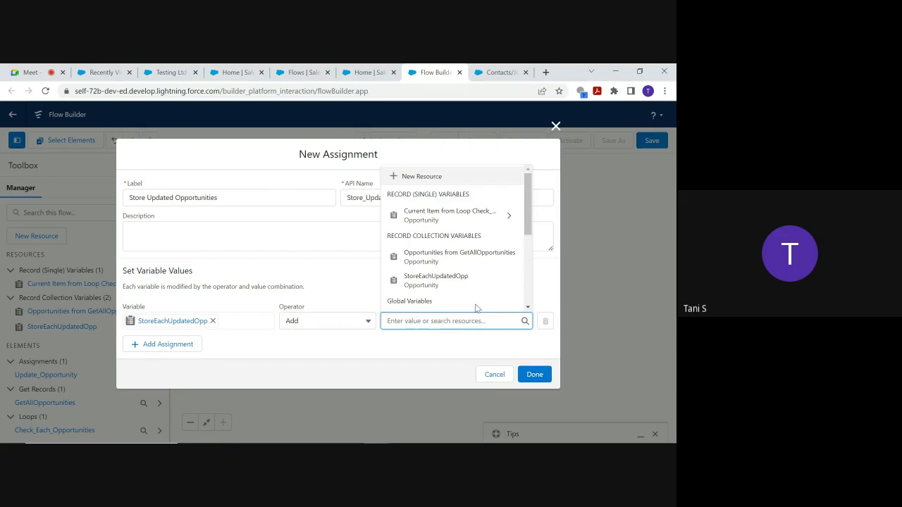
pyautogui.click(529, 211)
pyautogui.scroll(-2, 475, 244)
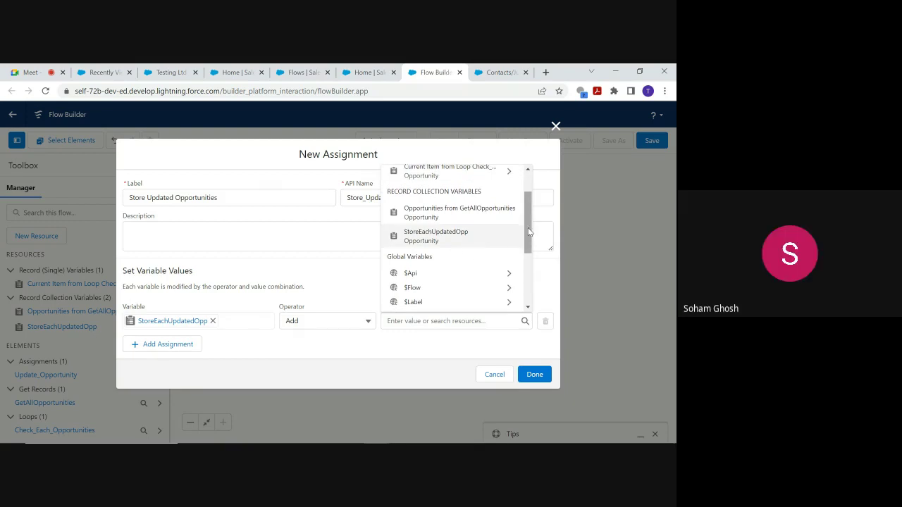
pyautogui.moveTo(529, 230); pyautogui.dragTo(526, 265)
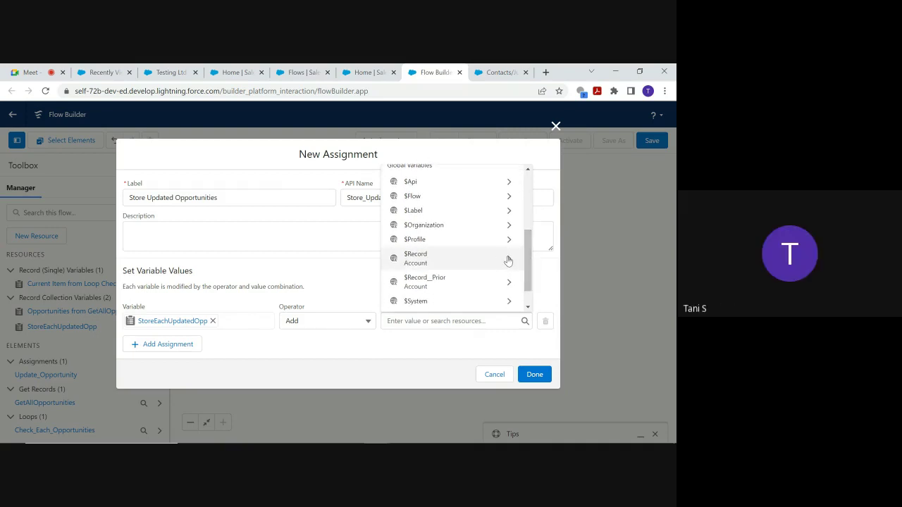
pyautogui.click(507, 261)
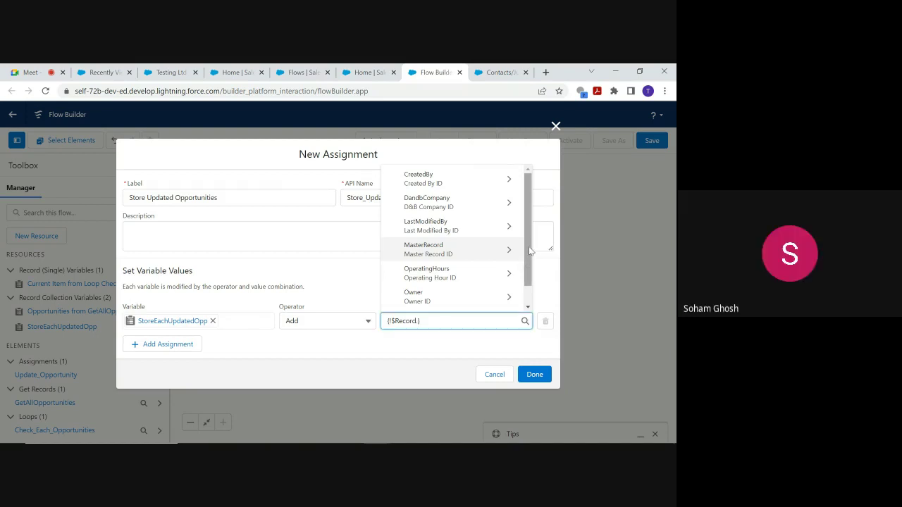
pyautogui.moveTo(530, 250)
pyautogui.mouseDown()
pyautogui.moveTo(524, 275)
pyautogui.moveTo(525, 255)
pyautogui.mouseUp()
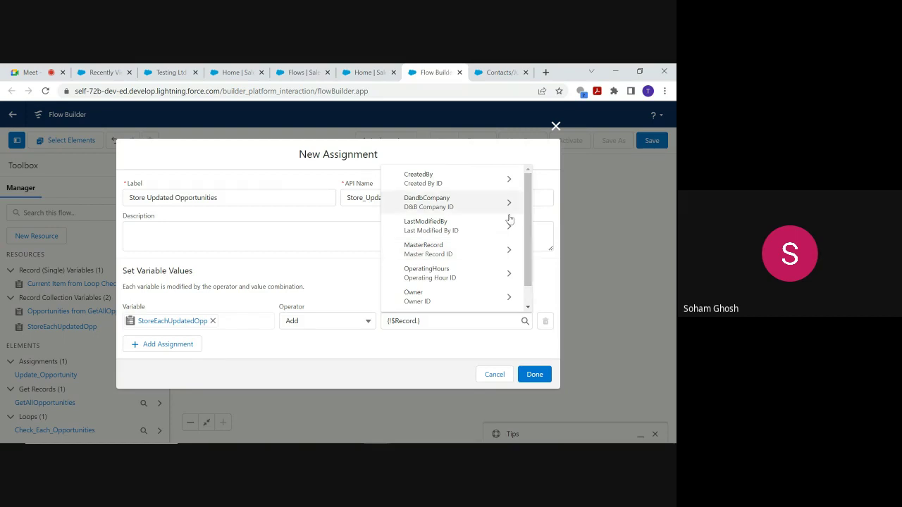
pyautogui.press('Escape')
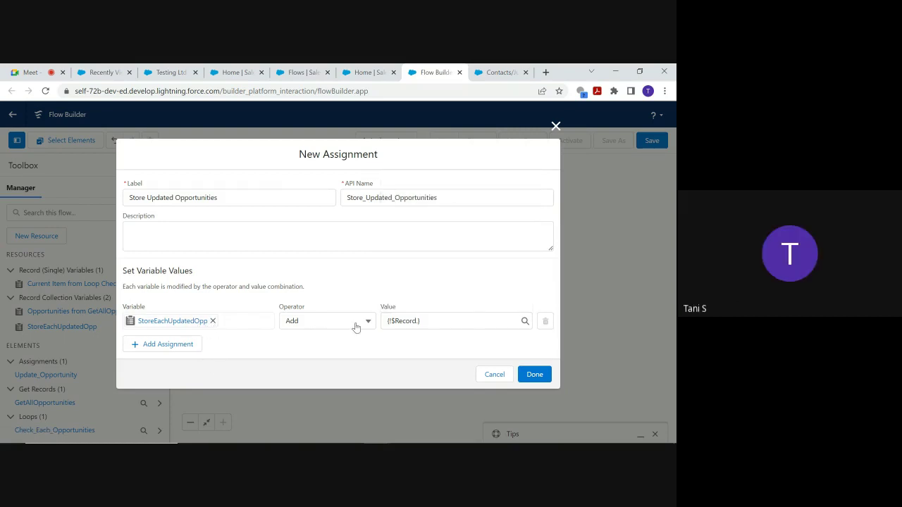
pyautogui.click(418, 321)
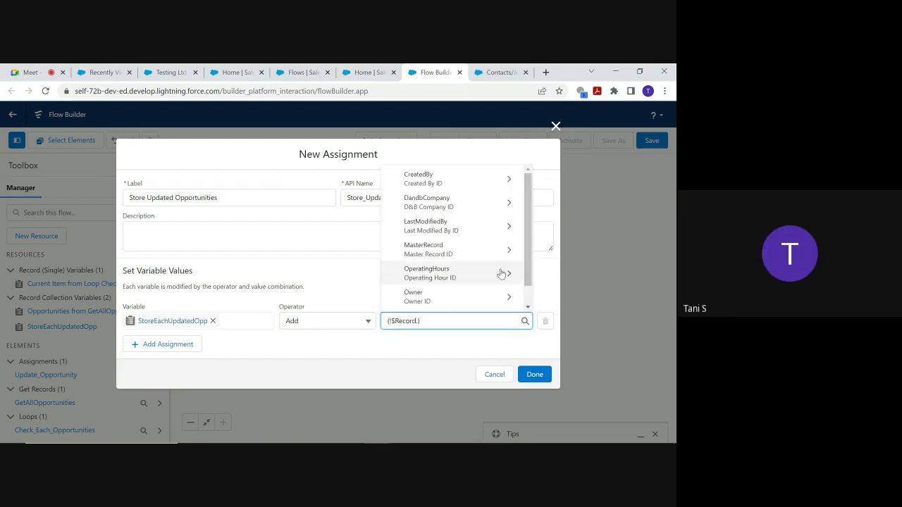
pyautogui.press('BackSpace')
pyautogui.press('BackSpace')
pyautogui.press('BackSpace')
pyautogui.press('BackSpace')
pyautogui.press('BackSpace')
pyautogui.press('BackSpace')
pyautogui.press('BackSpace')
pyautogui.press('BackSpace')
pyautogui.press('BackSpace')
pyautogui.press('BackSpace')
pyautogui.press('BackSpace')
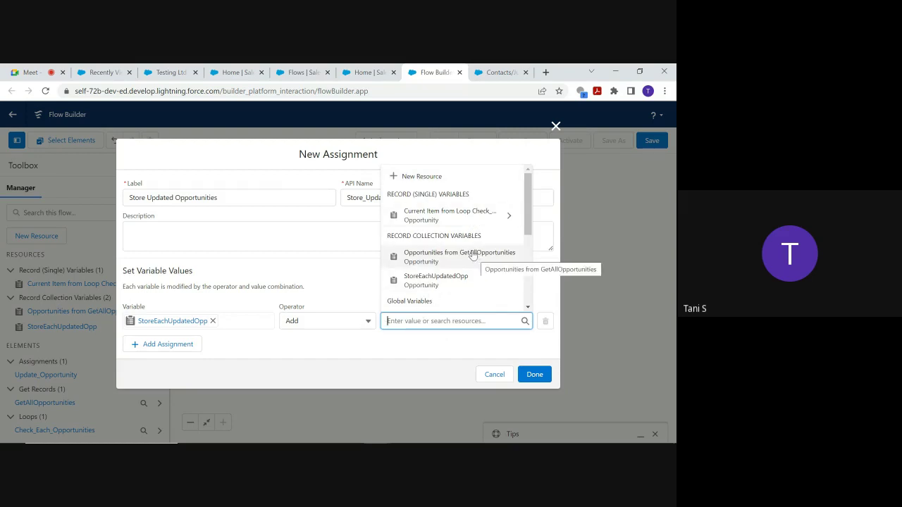
# Step: Set the assignment's value to the current item from the Check_Each_Opportunities loop and finish the Store Updated Opportunities element
pyautogui.click(460, 212)
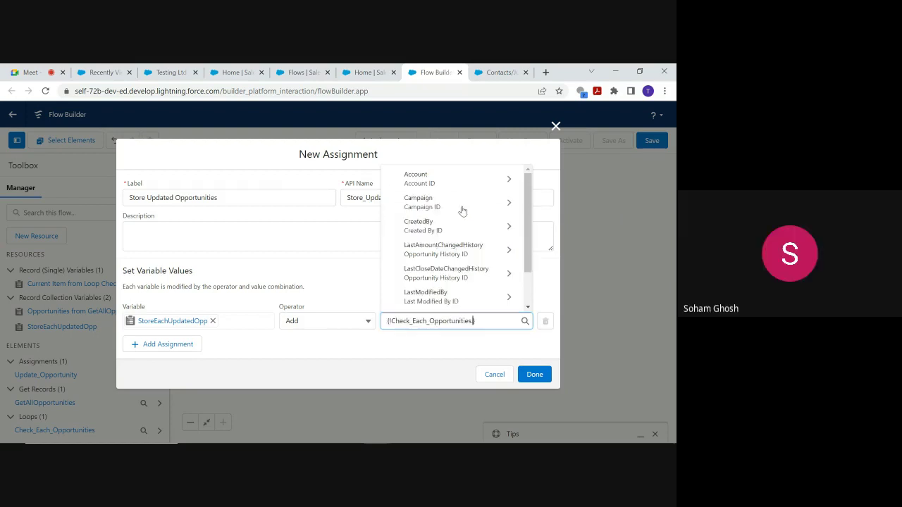
pyautogui.click(358, 341)
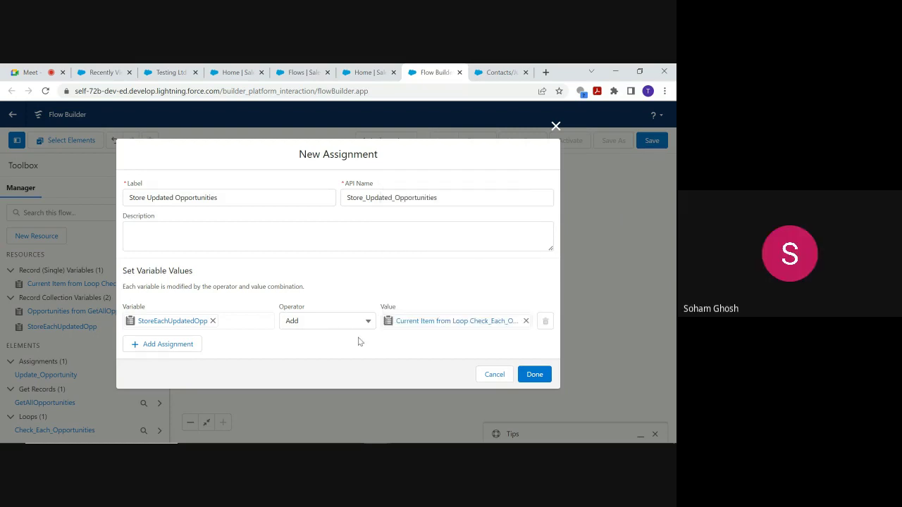
pyautogui.click(540, 374)
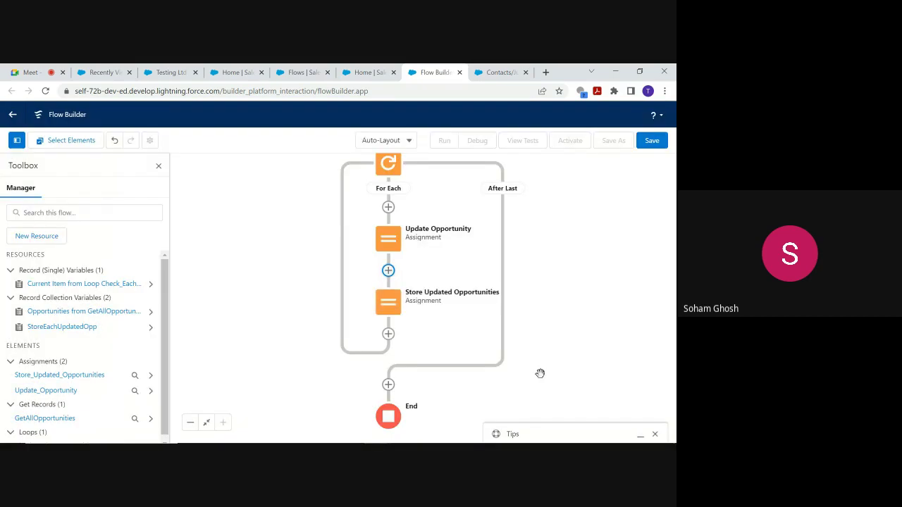
# Step: Add an Update Records element after the loop's After Last path, labelled Update Opp Records with API name Update_Opp_Records
pyautogui.click(388, 386)
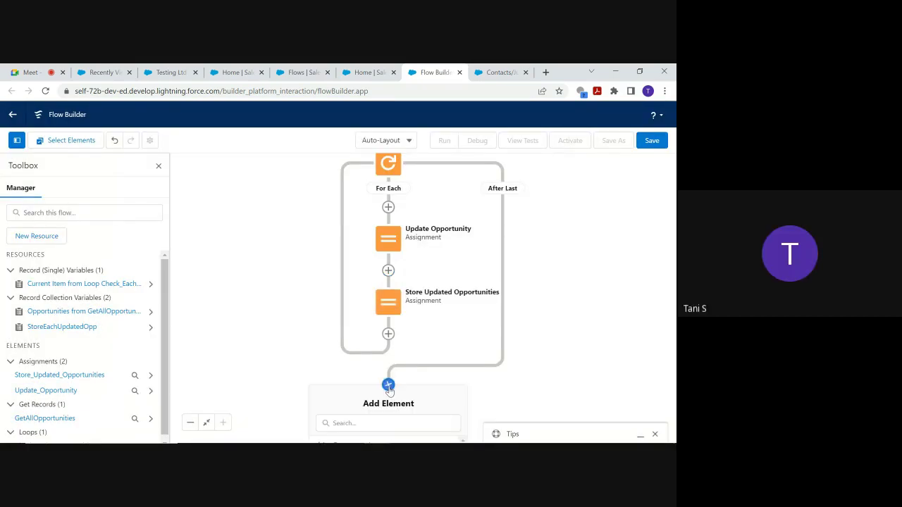
pyautogui.moveTo(604, 264); pyautogui.dragTo(576, 102)
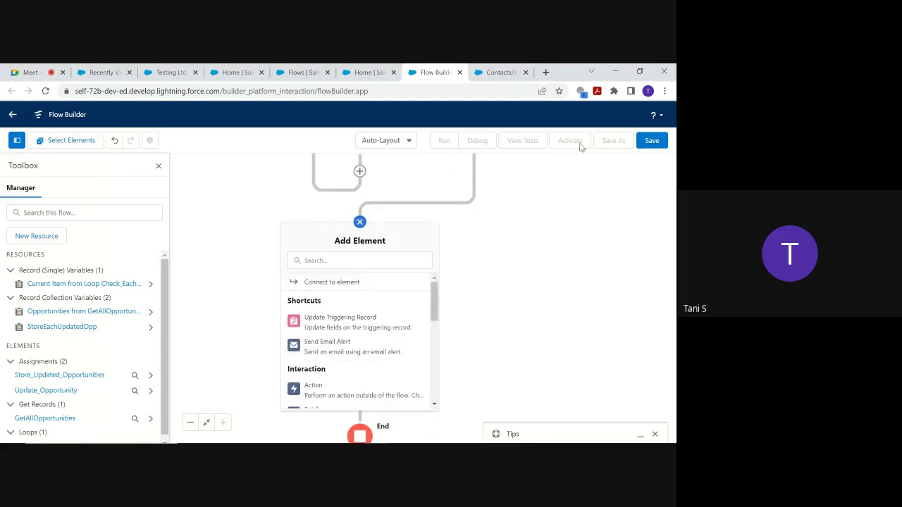
pyautogui.moveTo(433, 303); pyautogui.dragTo(432, 281)
pyautogui.moveTo(434, 310)
pyautogui.mouseDown()
pyautogui.moveTo(443, 342)
pyautogui.moveTo(439, 299)
pyautogui.mouseUp()
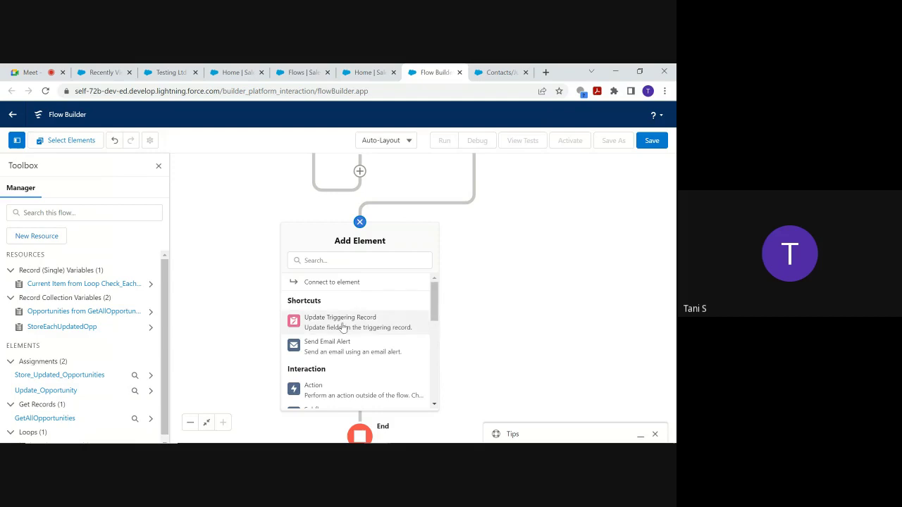
pyautogui.moveTo(440, 308); pyautogui.dragTo(437, 391)
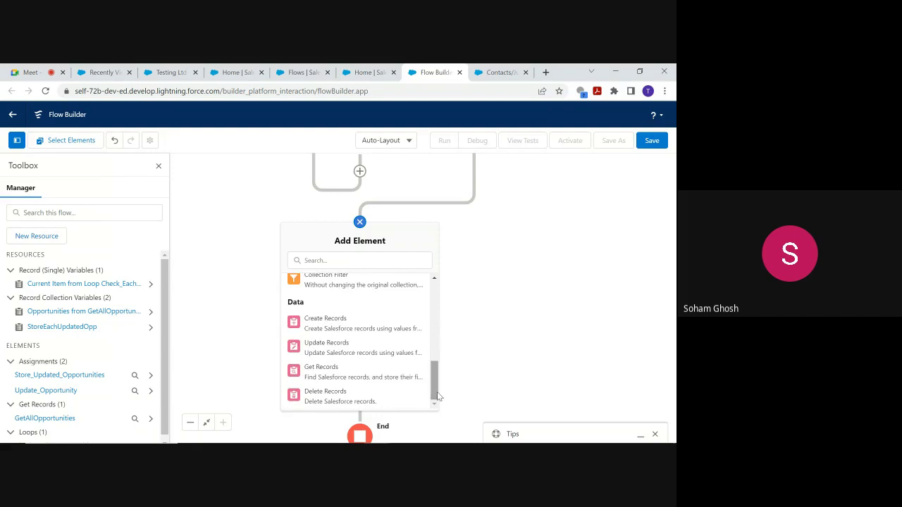
pyautogui.click(326, 347)
pyautogui.click(147, 204)
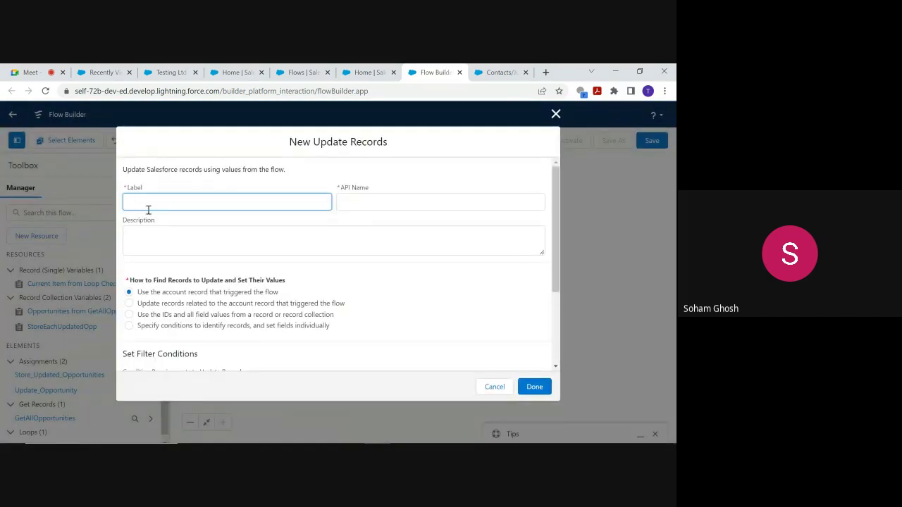
pyautogui.write('Update Opp Records')
pyautogui.click(364, 203)
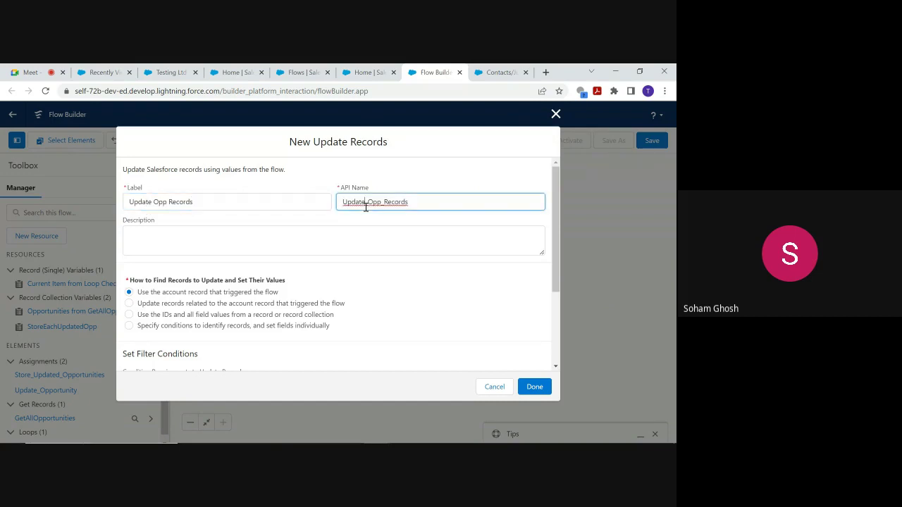
# Step: Try finding the records to update by specifying conditions on the Opportunity object
pyautogui.click(130, 305)
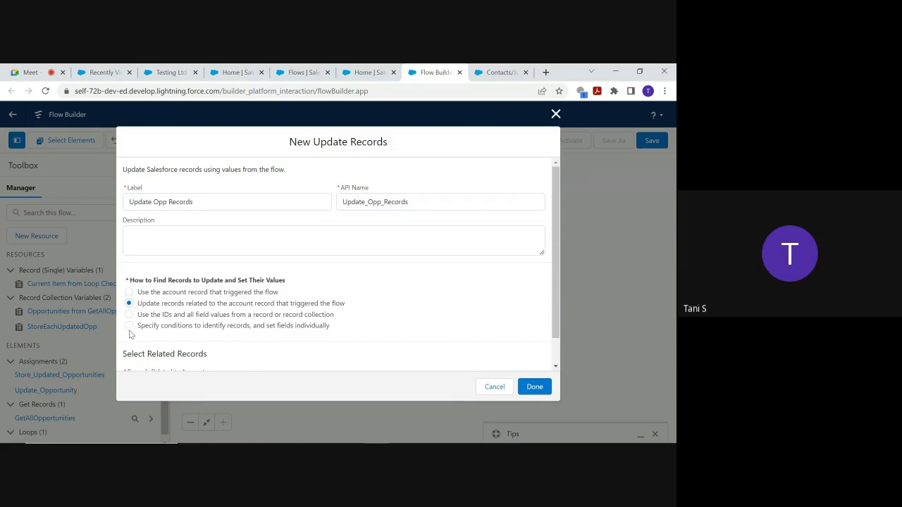
pyautogui.click(129, 325)
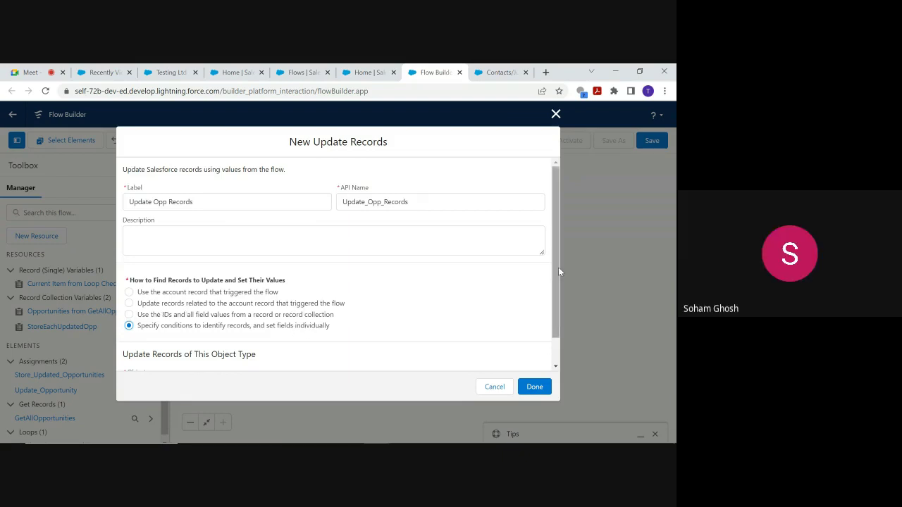
pyautogui.moveTo(558, 270); pyautogui.dragTo(570, 322)
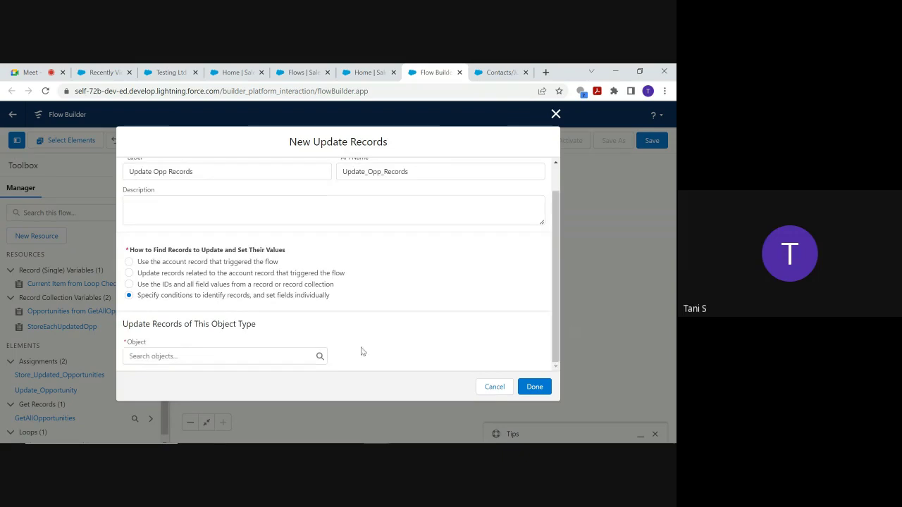
pyautogui.click(296, 357)
pyautogui.write('opp')
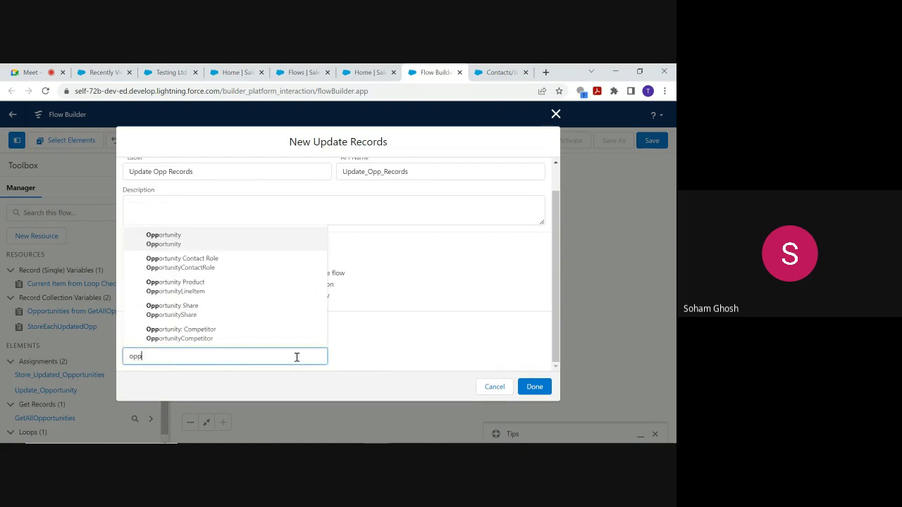
pyautogui.click(209, 240)
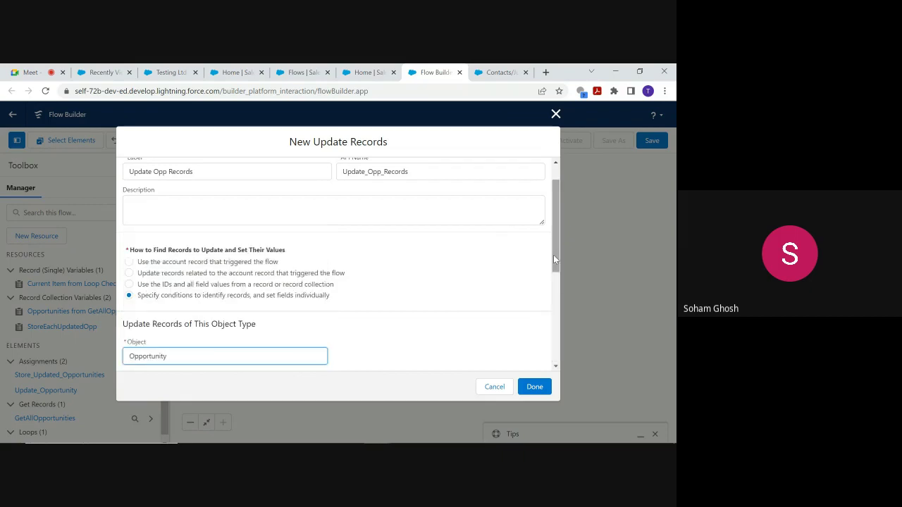
pyautogui.moveTo(553, 254); pyautogui.dragTo(561, 328)
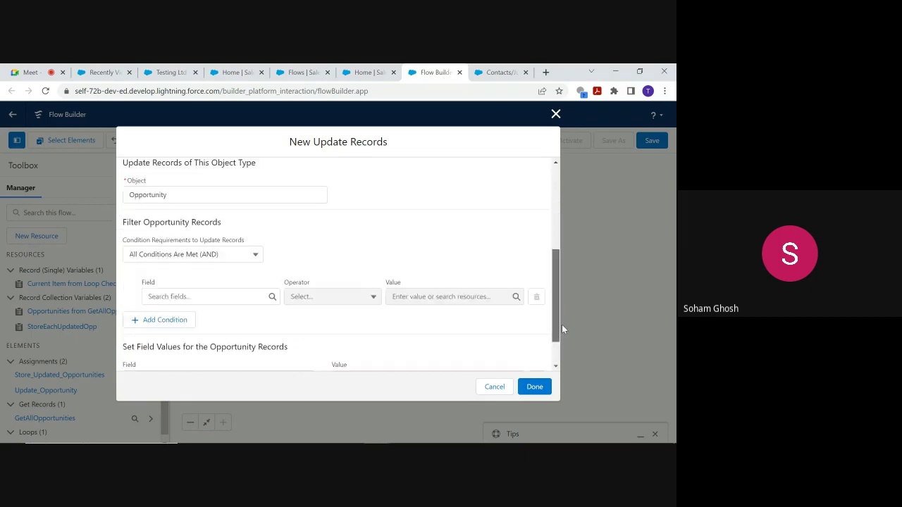
pyautogui.click(220, 289)
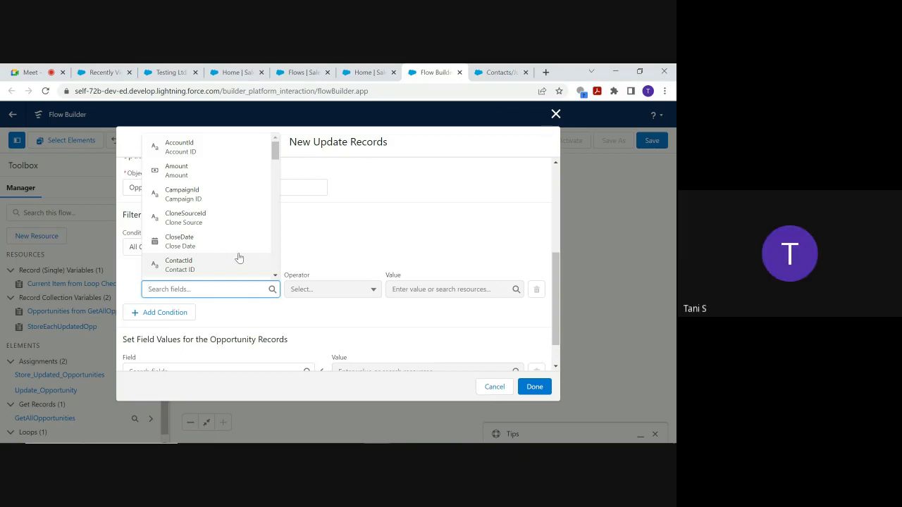
pyautogui.click(310, 256)
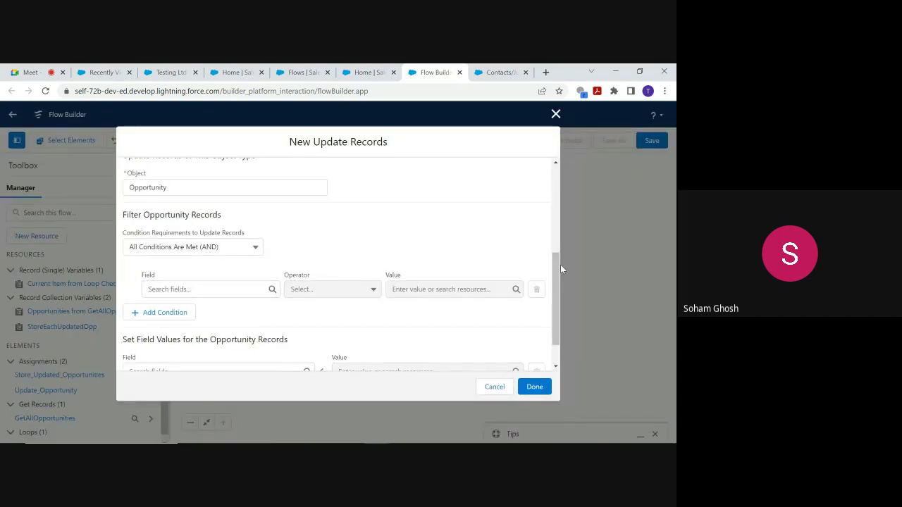
pyautogui.moveTo(556, 264); pyautogui.dragTo(551, 218)
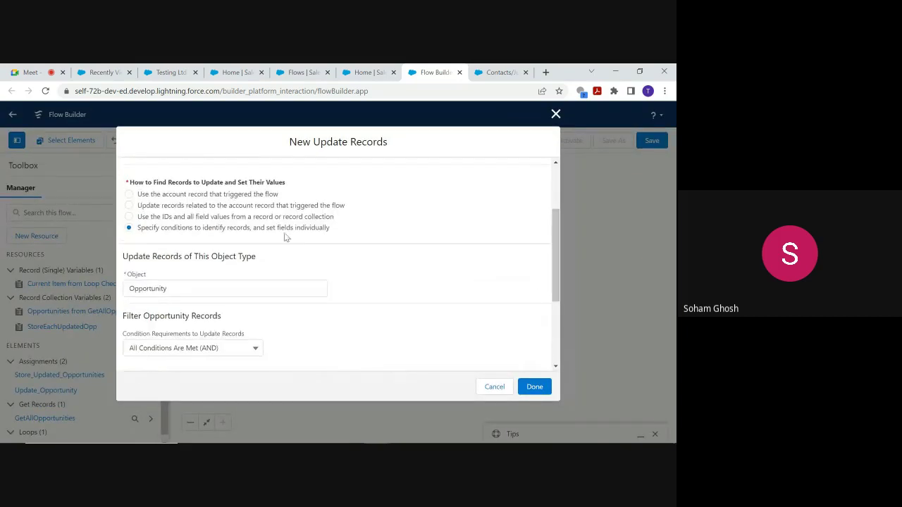
# Step: Update using the IDs and all field values of the current item from the Check_Each_Opportunities loop, and finish the Update Opp Records element
pyautogui.click(128, 216)
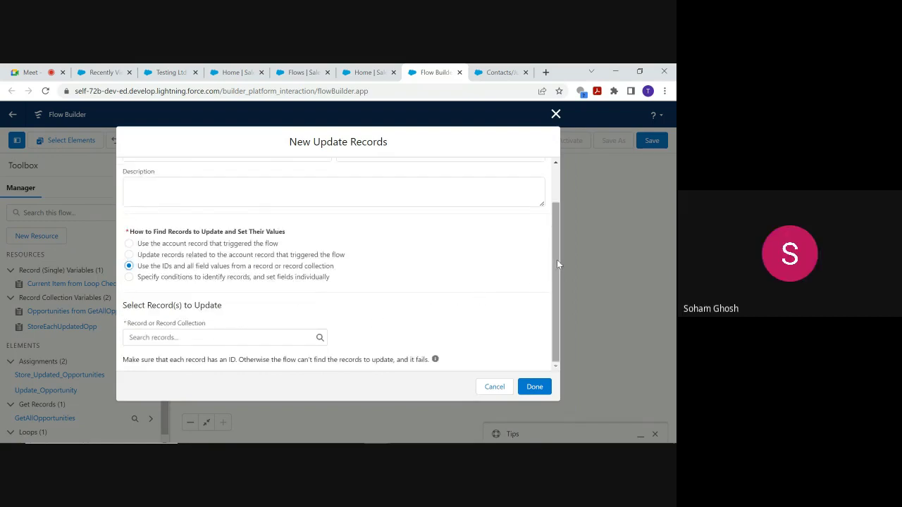
pyautogui.click(252, 340)
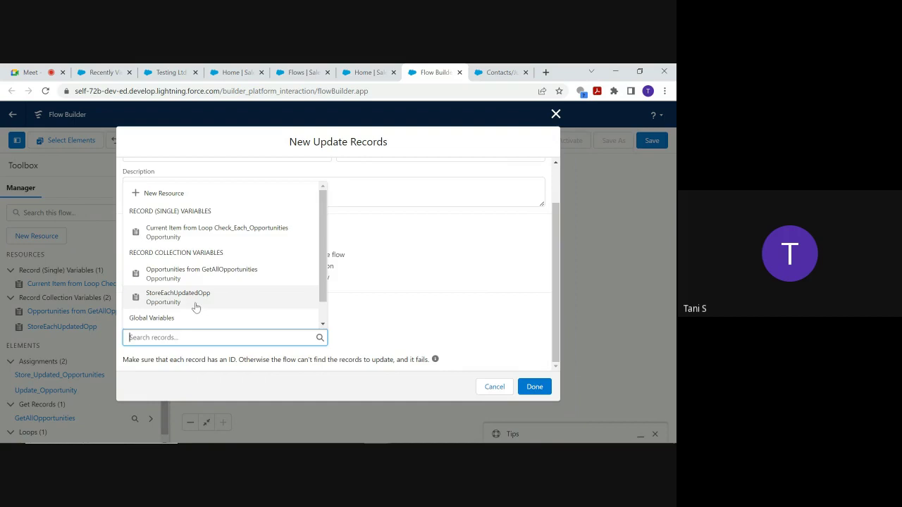
pyautogui.click(197, 232)
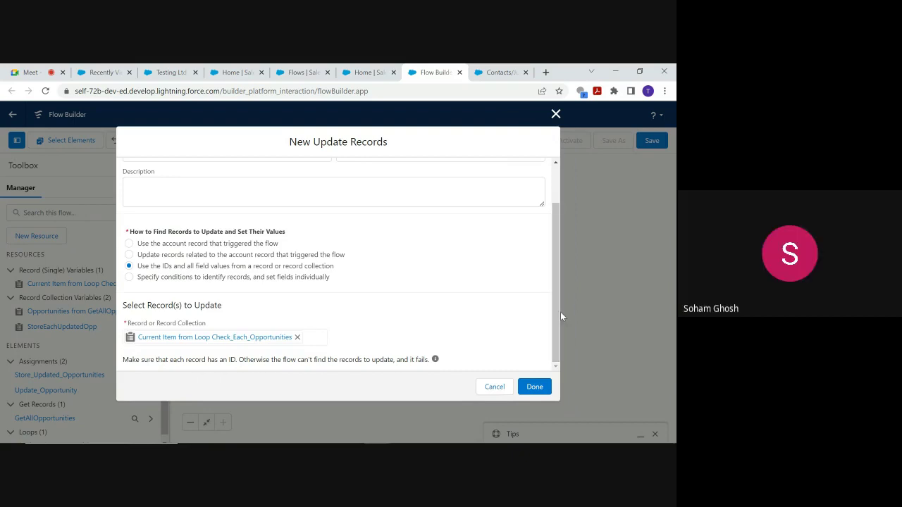
pyautogui.click(535, 386)
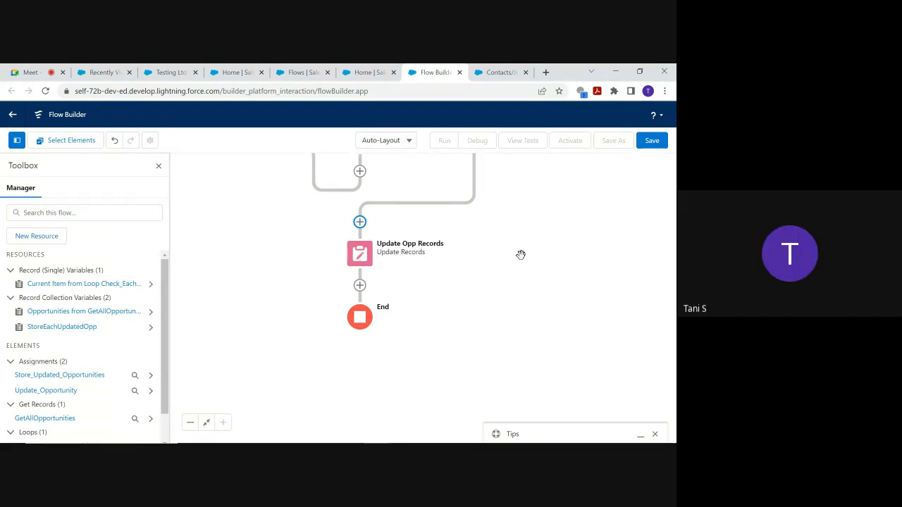
# Step: Reopen the Update Opportunity assignment in the loop and add a second assignment row
pyautogui.moveTo(520, 256); pyautogui.dragTo(499, 386)
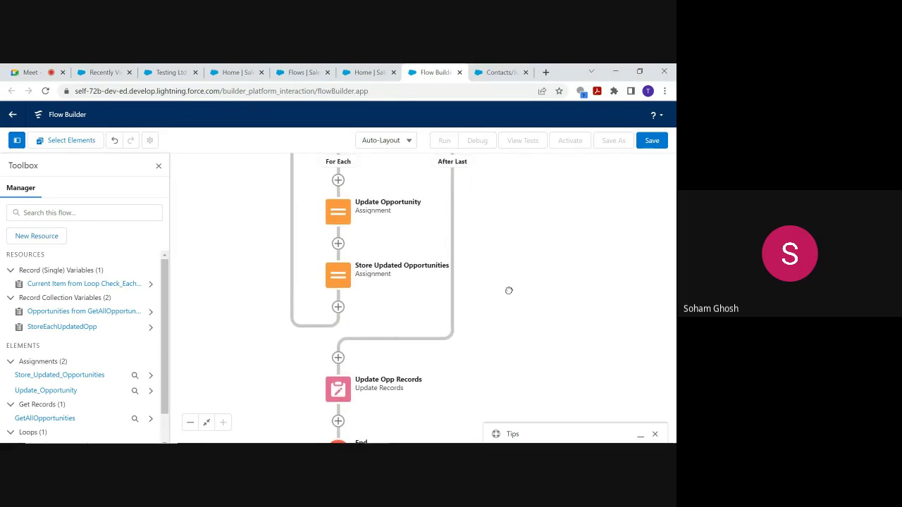
pyautogui.scroll(1, 422, 260)
pyautogui.doubleClick(343, 228)
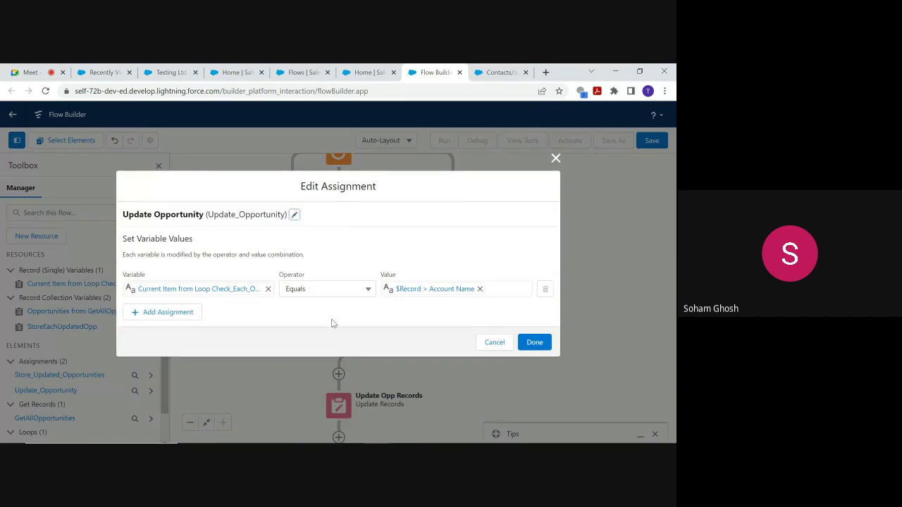
pyautogui.click(184, 318)
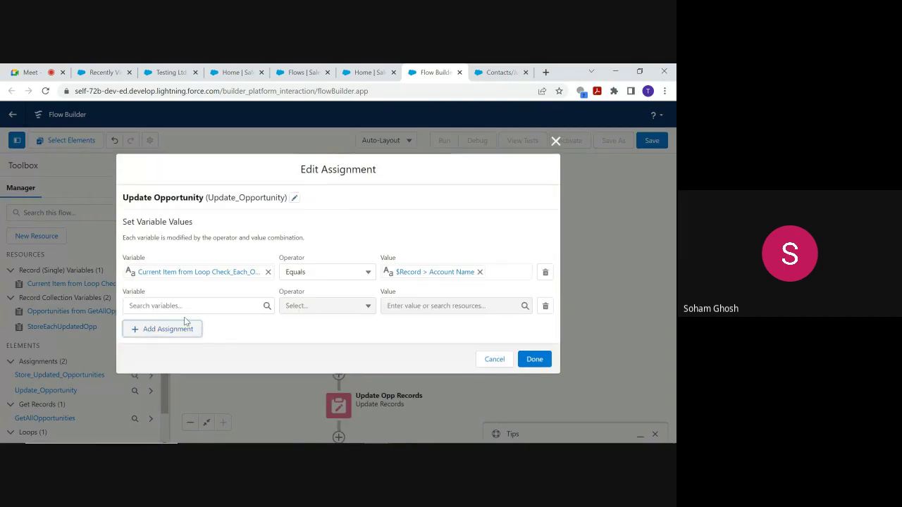
pyautogui.click(186, 306)
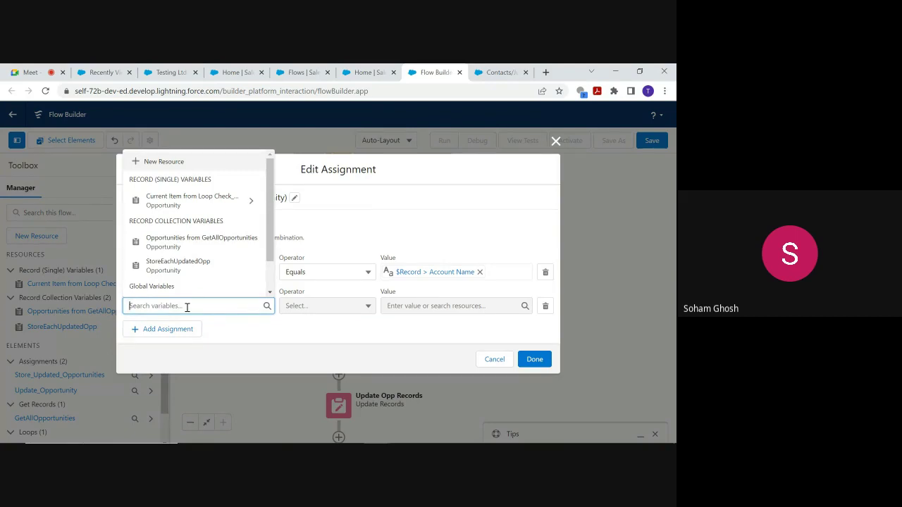
pyautogui.scroll(-1, 268, 278)
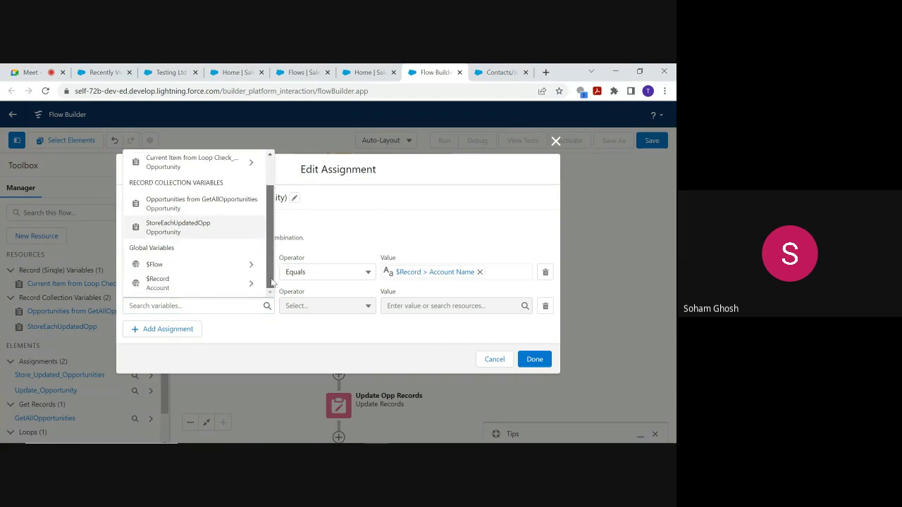
pyautogui.moveTo(271, 282); pyautogui.dragTo(268, 258)
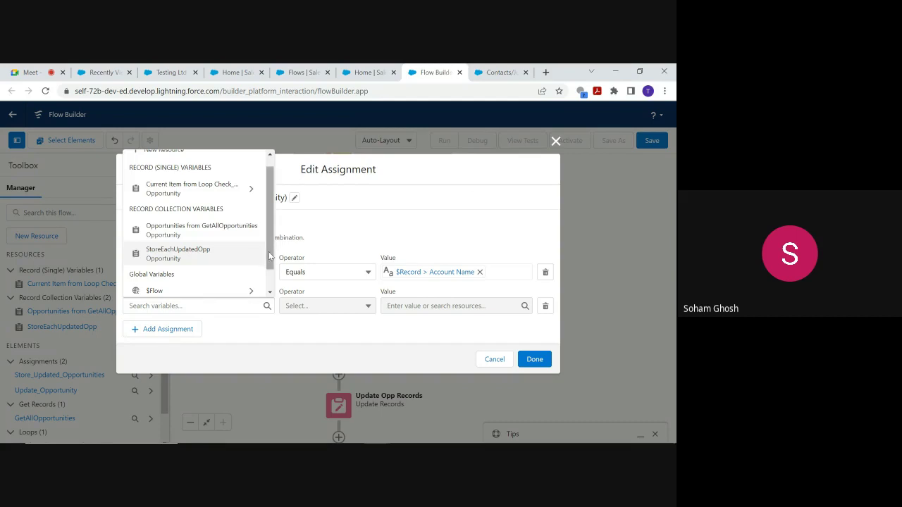
pyautogui.scroll(-1, 269, 256)
pyautogui.click(277, 288)
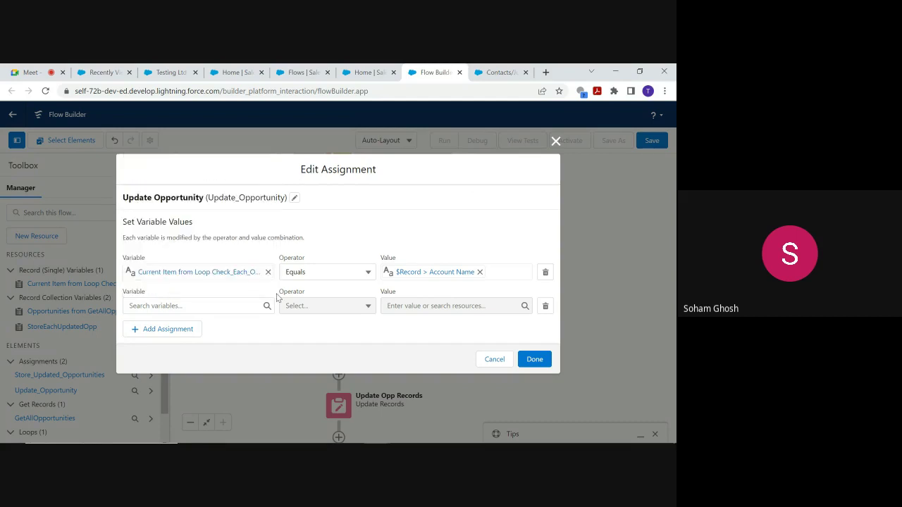
pyautogui.click(229, 301)
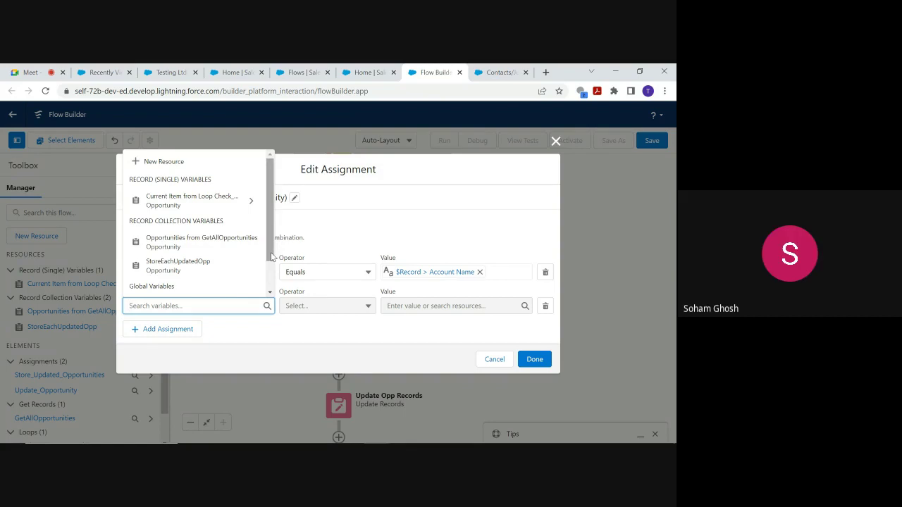
pyautogui.moveTo(271, 257); pyautogui.dragTo(274, 287)
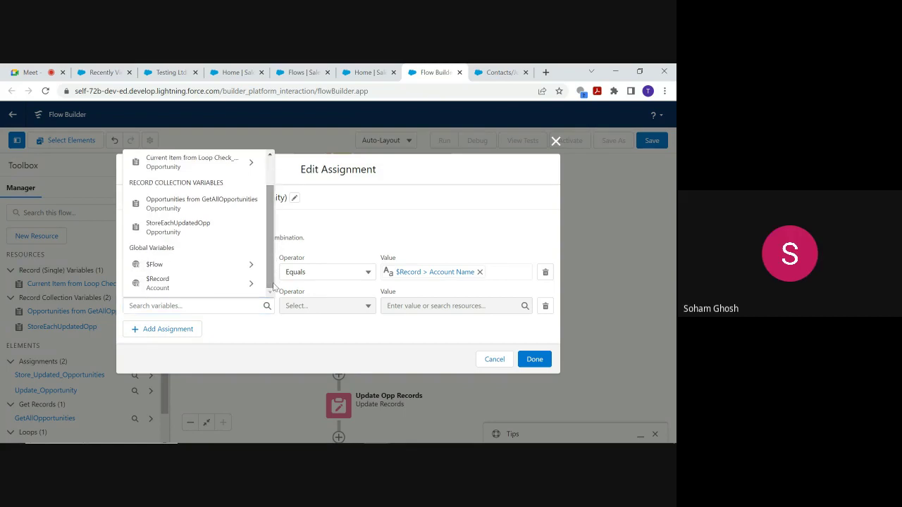
pyautogui.click(251, 284)
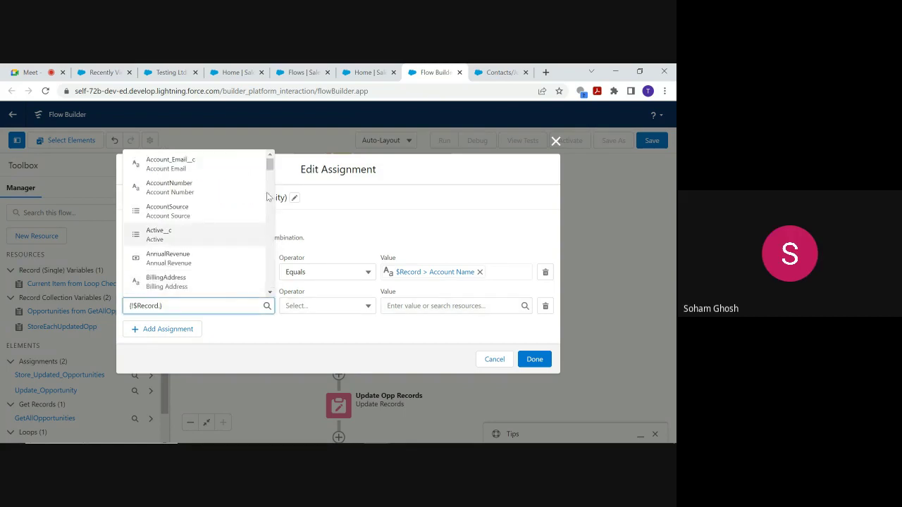
pyautogui.moveTo(271, 165); pyautogui.dragTo(271, 176)
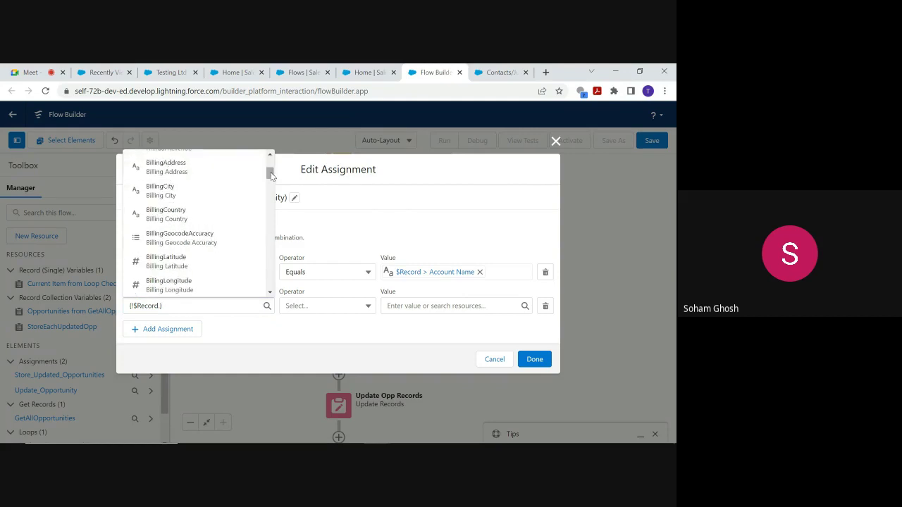
pyautogui.click(313, 196)
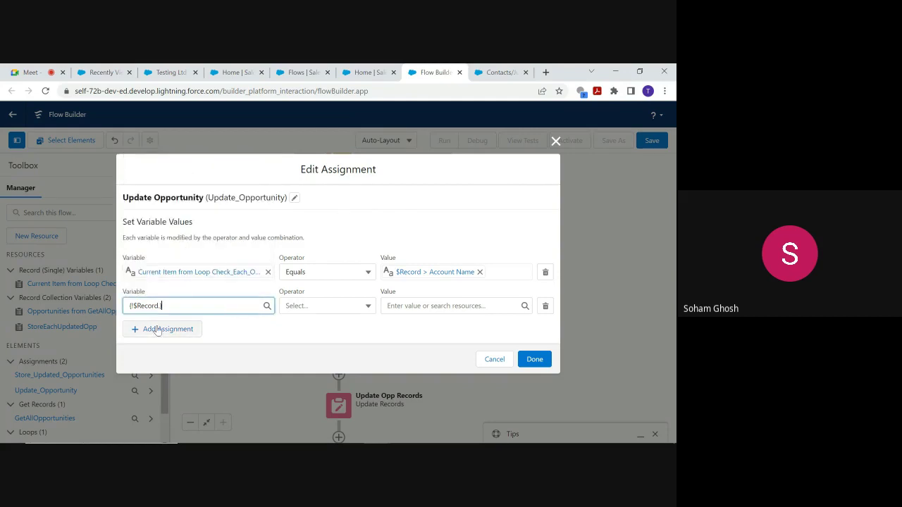
pyautogui.hotkey('ctrl', 'a')
pyautogui.press('BackSpace')
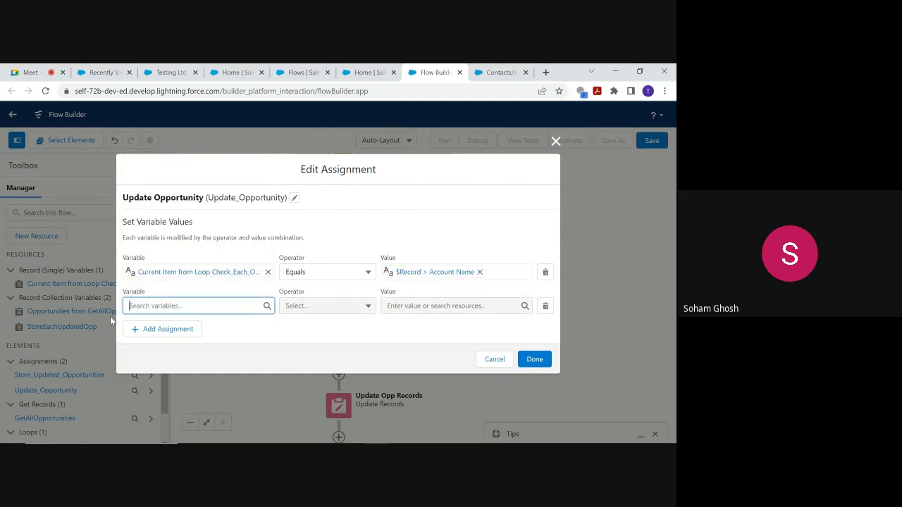
# Step: Set the second assignment row's variable to the Id field of the current item from the Check_Each_Opportunities loop
pyautogui.click(158, 302)
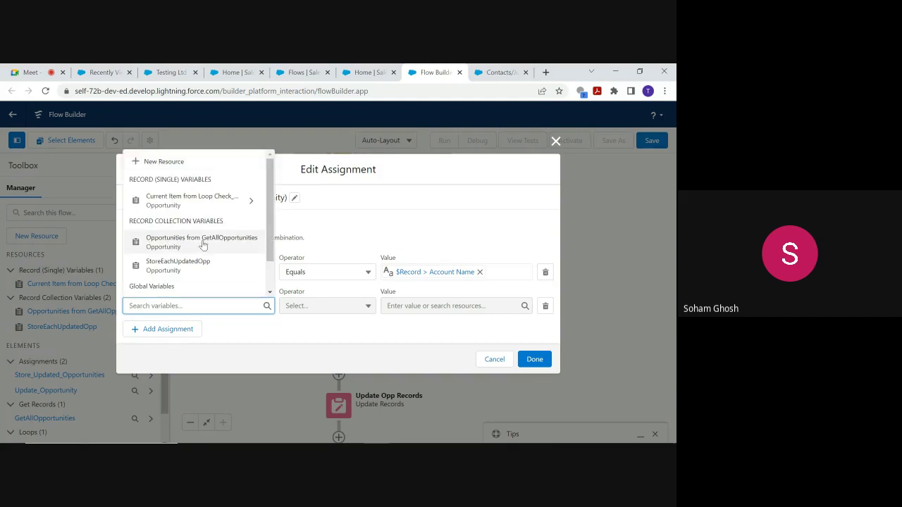
pyautogui.click(250, 201)
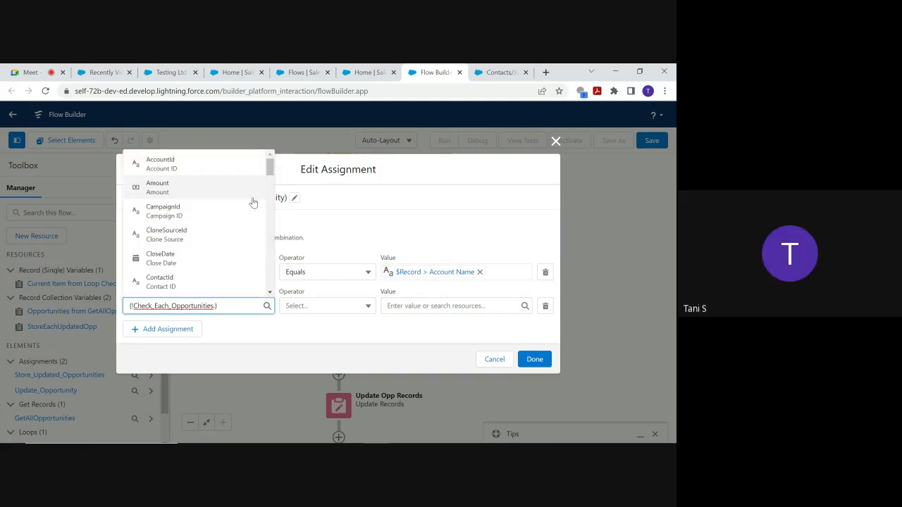
pyautogui.write('Id')
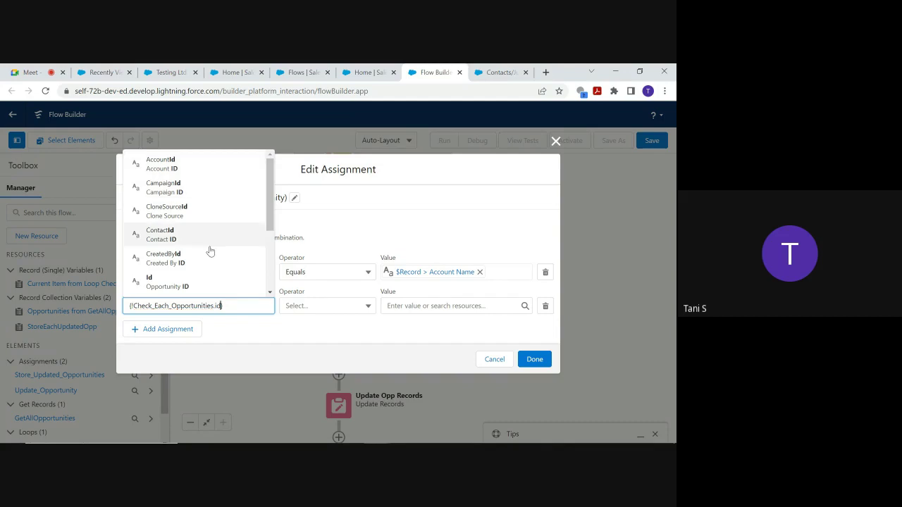
pyautogui.click(195, 284)
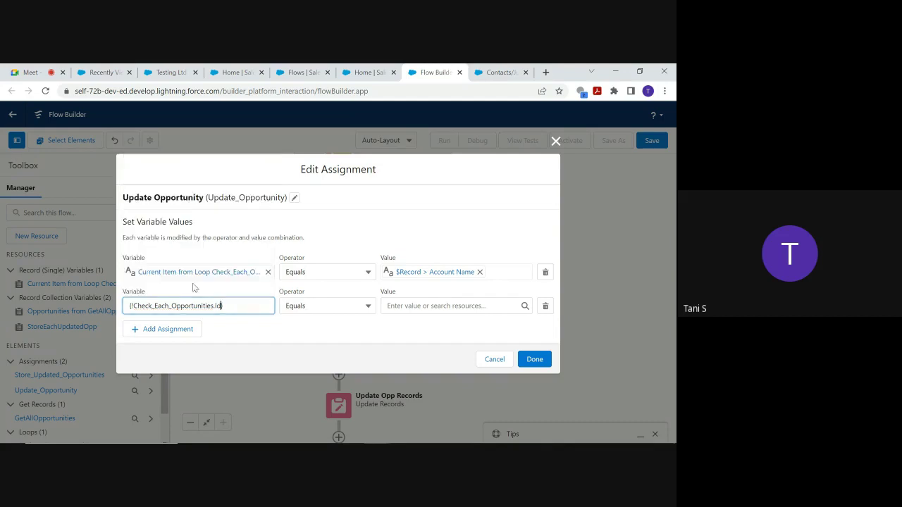
# Step: Set the second row's value to the current loop item's id, {!Check_Each_Opportunities.id}, and finish the Update Opportunity assignment
pyautogui.click(419, 308)
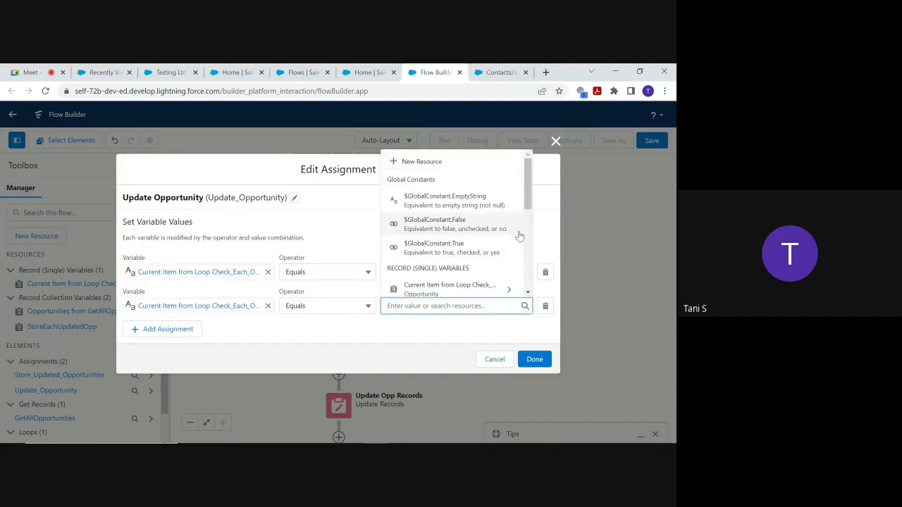
pyautogui.moveTo(529, 208); pyautogui.dragTo(529, 264)
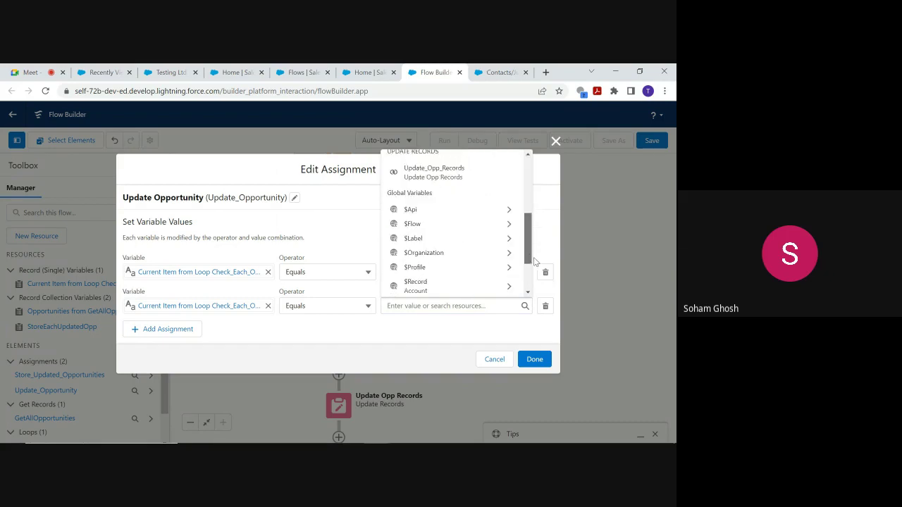
pyautogui.click(467, 307)
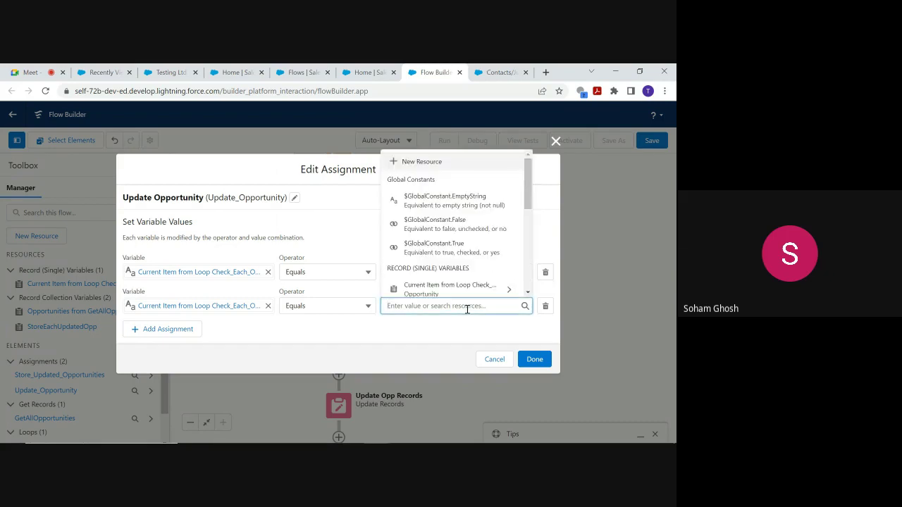
pyautogui.click(510, 291)
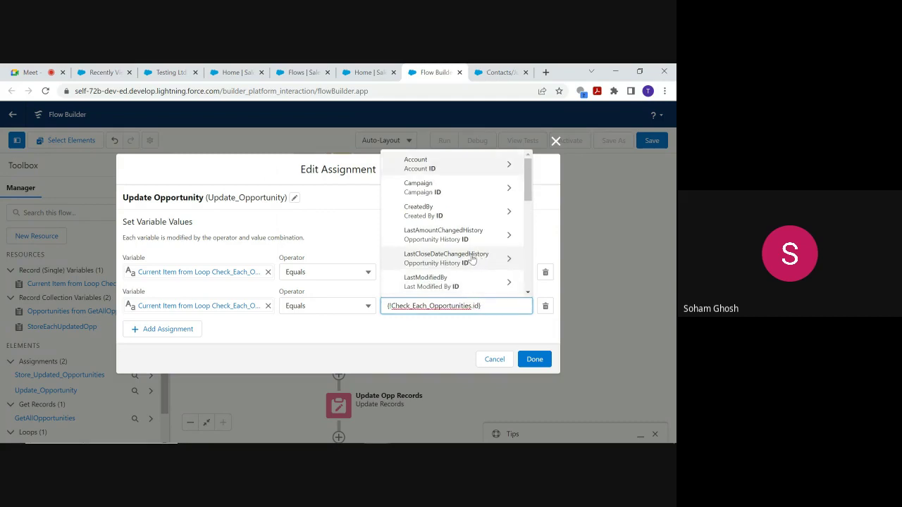
pyautogui.write('id')
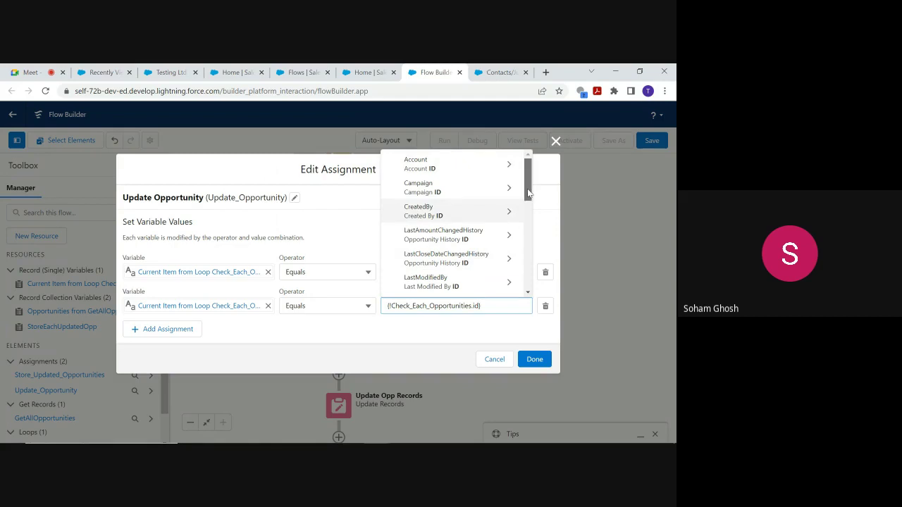
pyautogui.moveTo(527, 207); pyautogui.dragTo(543, 268)
pyautogui.click(534, 268)
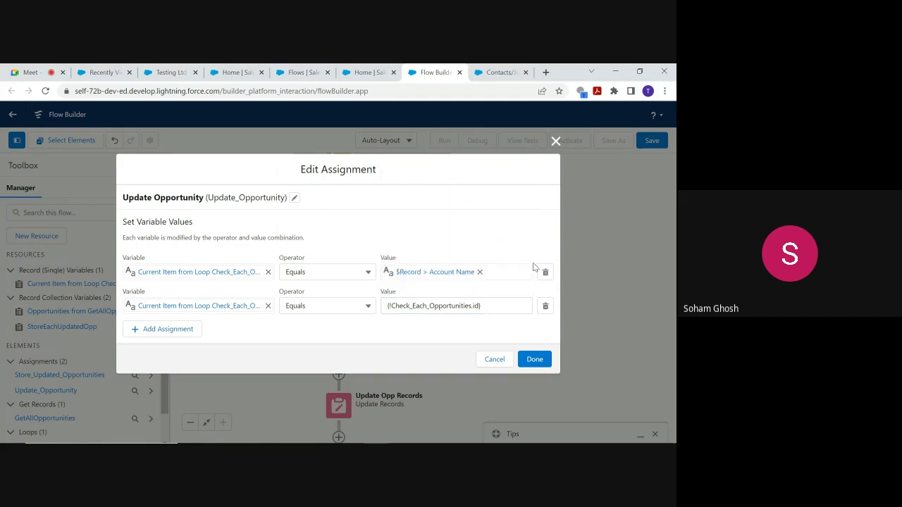
pyautogui.click(479, 305)
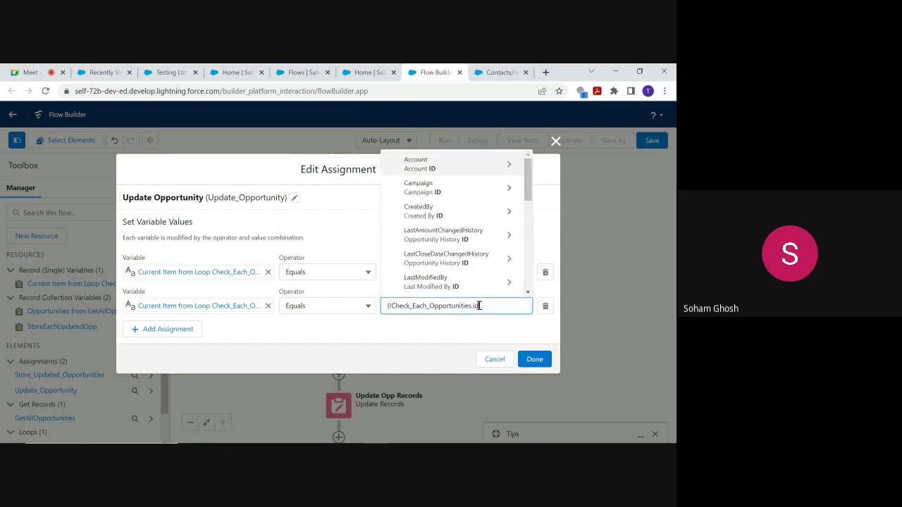
pyautogui.click(450, 332)
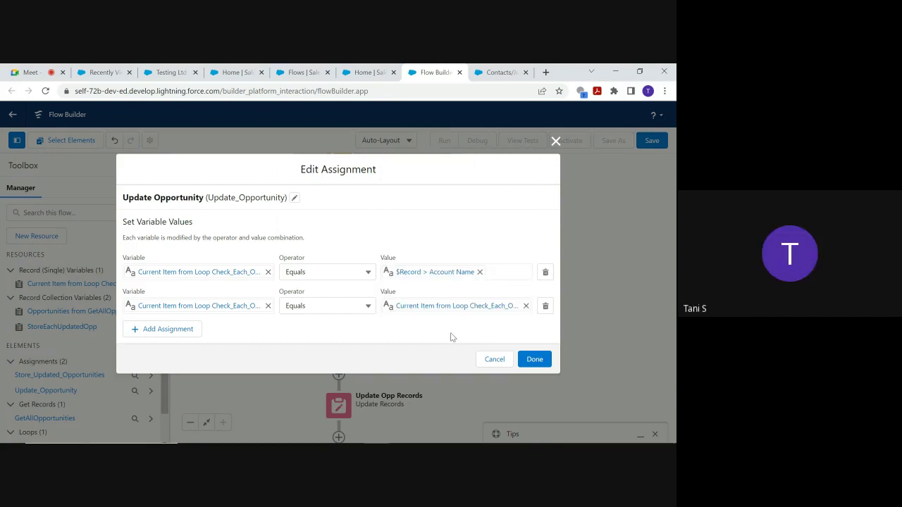
pyautogui.click(537, 360)
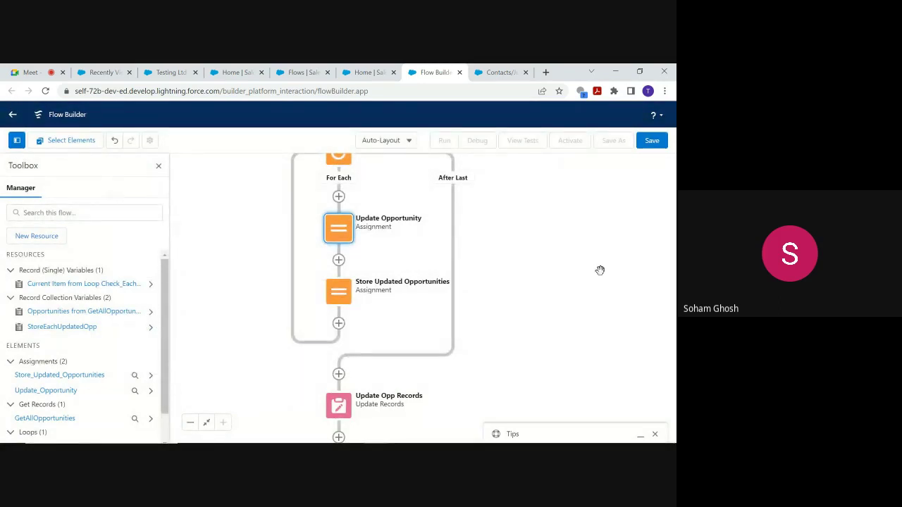
# Step: Review the GetAllOpportunities element's object, filter condition, sort order and record storage settings, then close it without changes
pyautogui.scroll(4, 585, 317)
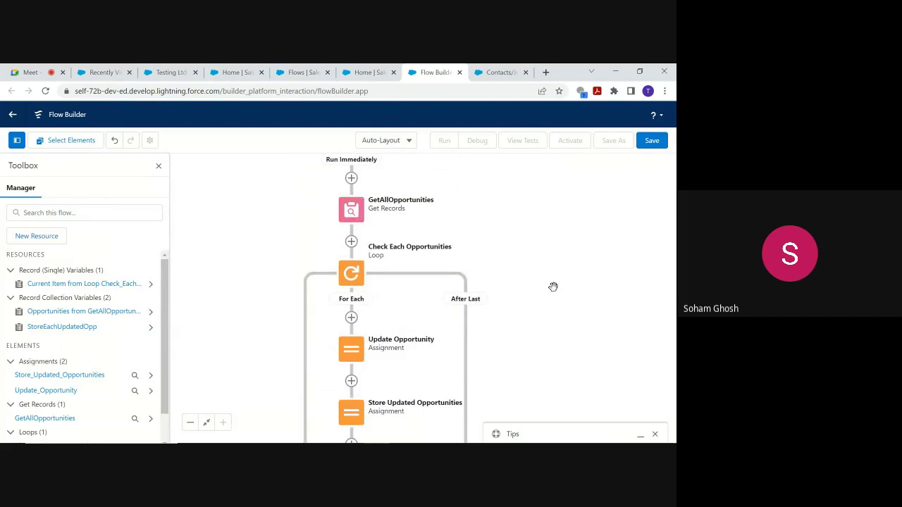
pyautogui.doubleClick(354, 215)
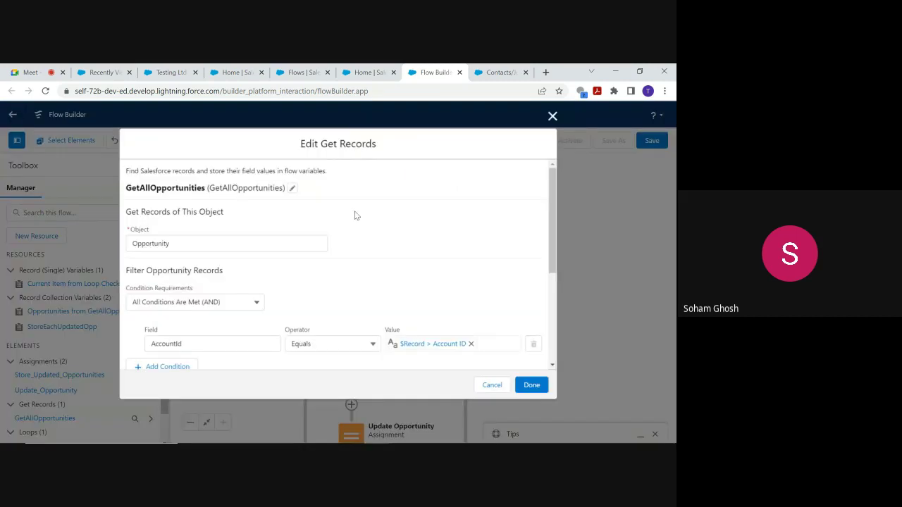
pyautogui.moveTo(554, 205); pyautogui.dragTo(556, 307)
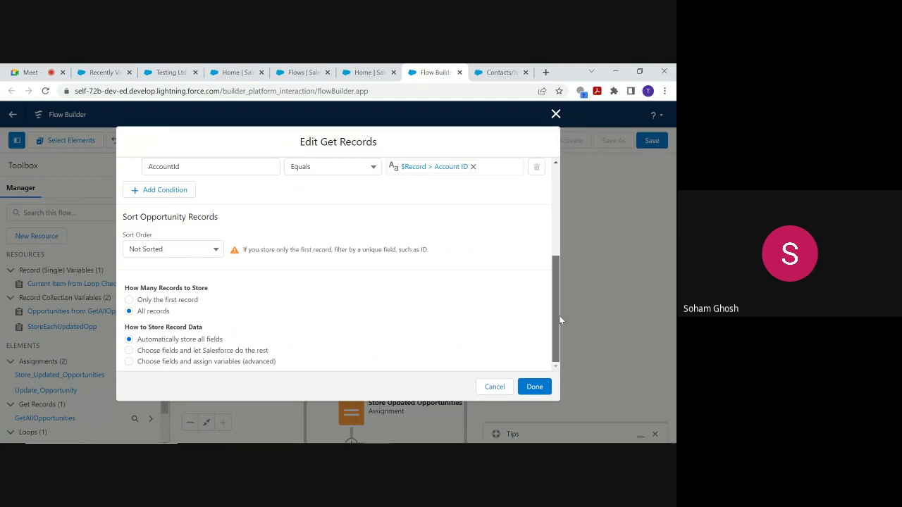
pyautogui.moveTo(558, 314); pyautogui.dragTo(556, 294)
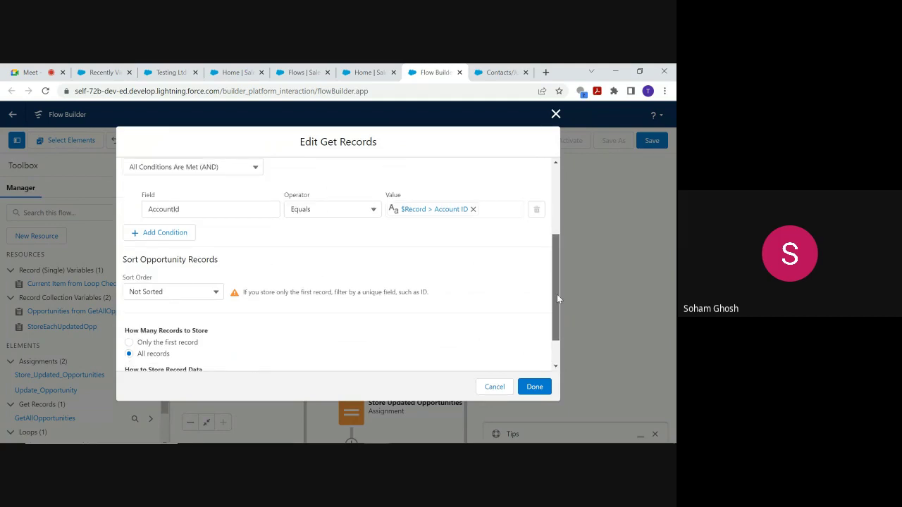
pyautogui.scroll(1, 556, 294)
pyautogui.scroll(1, 560, 277)
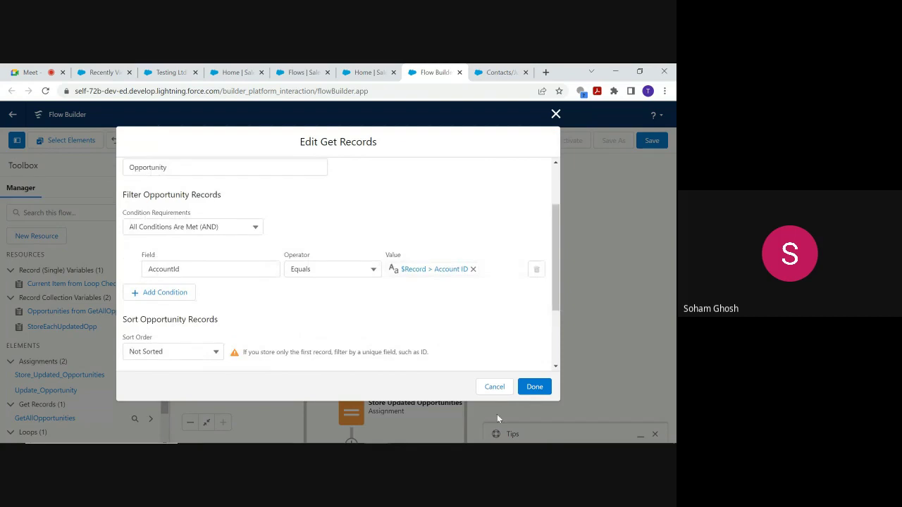
pyautogui.click(494, 386)
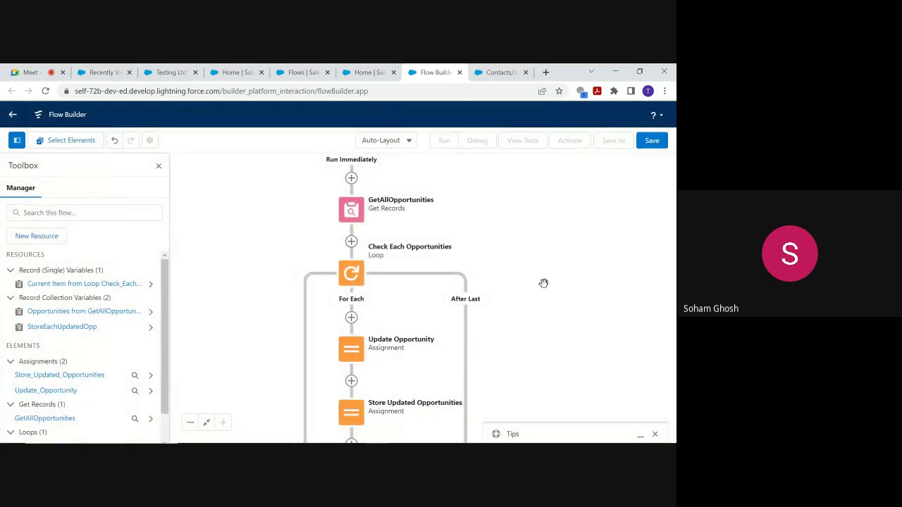
# Step: Reopen the Update Opportunity assignment, delete its second row that assigns the Id, and finish the element
pyautogui.scroll(-2, 527, 372)
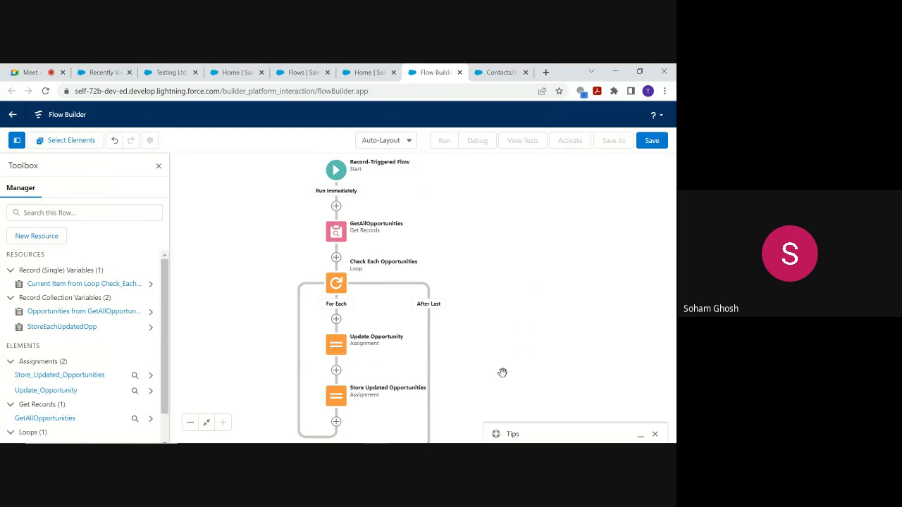
pyautogui.moveTo(502, 372); pyautogui.dragTo(493, 312)
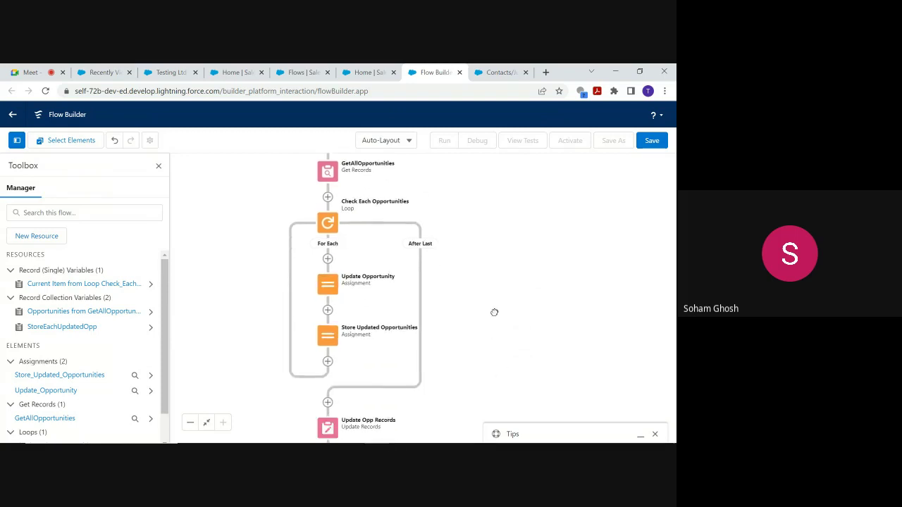
pyautogui.click(326, 280)
pyautogui.click(327, 373)
pyautogui.click(543, 306)
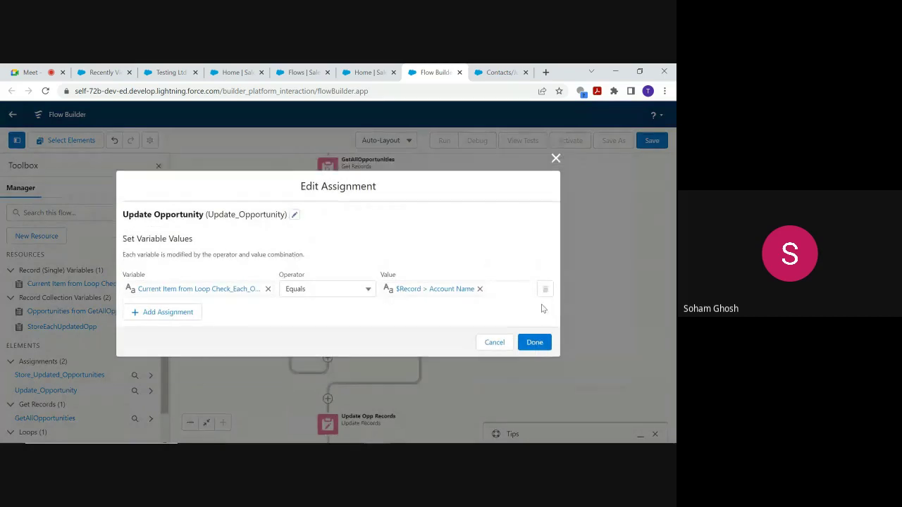
pyautogui.click(535, 342)
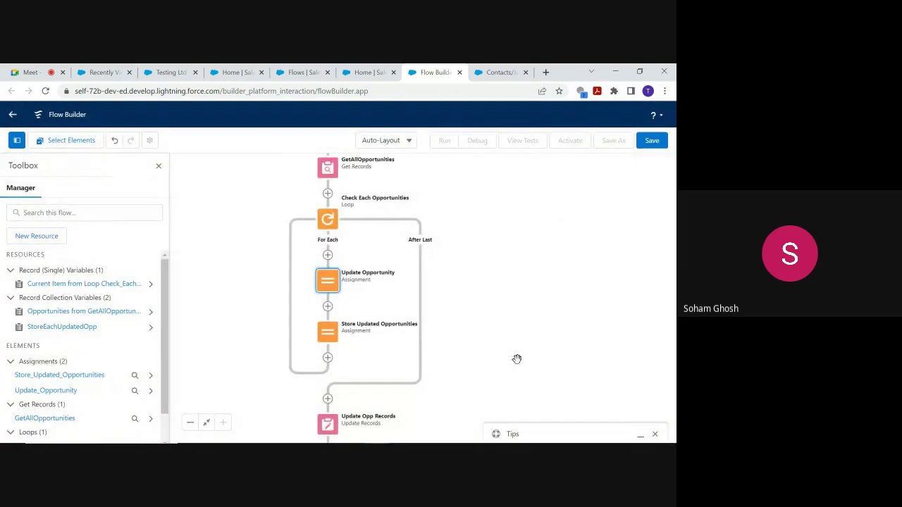
# Step: Save the flow with the label Account/Update Opportunity Name (Session8) and activate it
pyautogui.moveTo(514, 360); pyautogui.dragTo(504, 262)
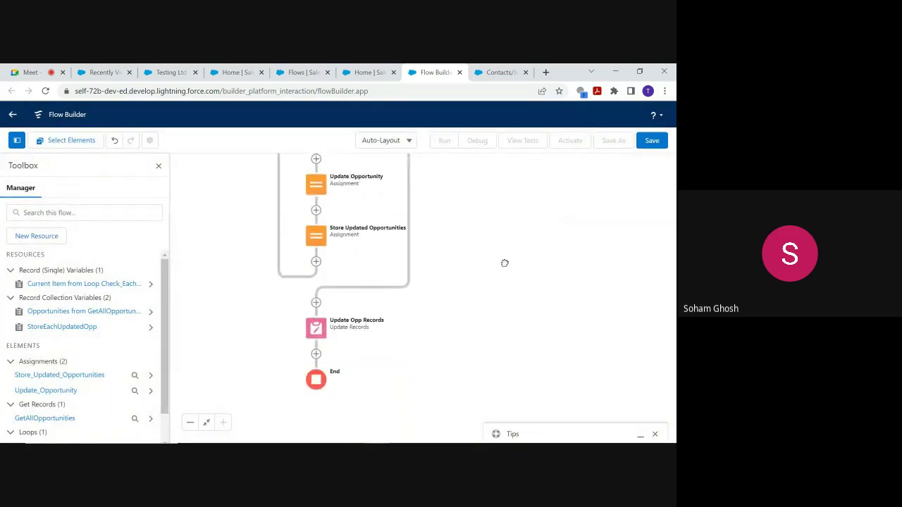
pyautogui.click(656, 142)
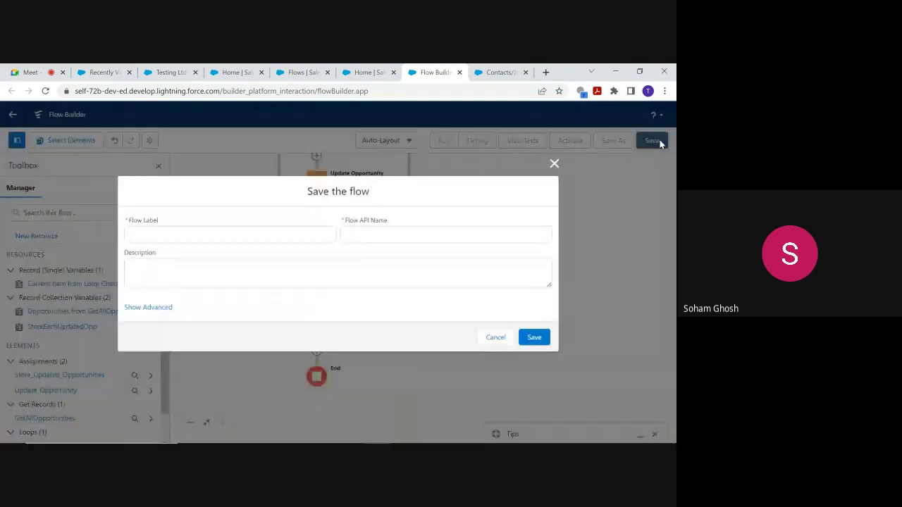
pyautogui.click(264, 232)
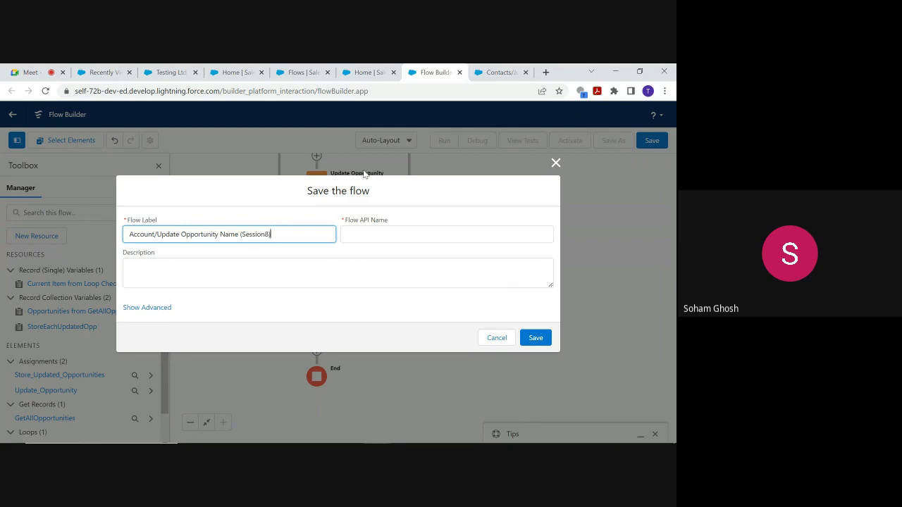
pyautogui.click(371, 234)
pyautogui.click(537, 339)
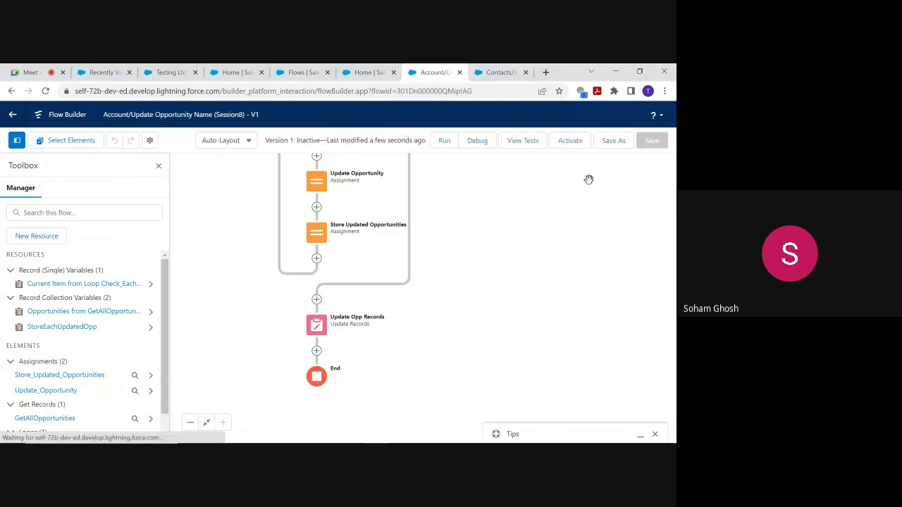
pyautogui.click(572, 145)
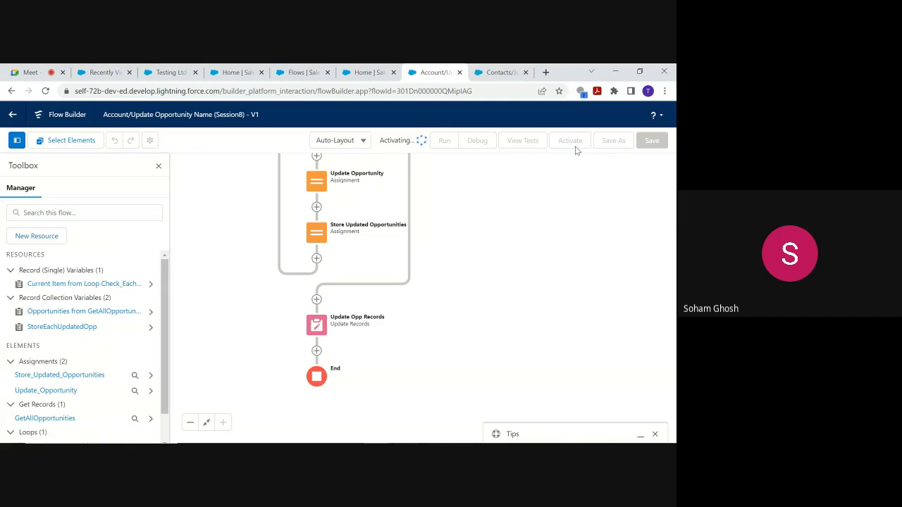
# Step: Switch to the Sales app's Accounts list and open the details of the ABC Test Ltd account
pyautogui.click(110, 68)
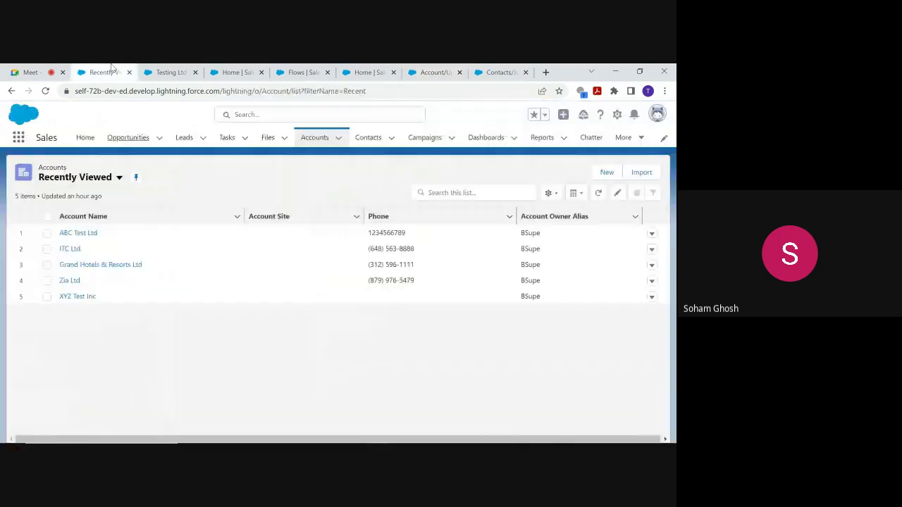
pyautogui.click(318, 139)
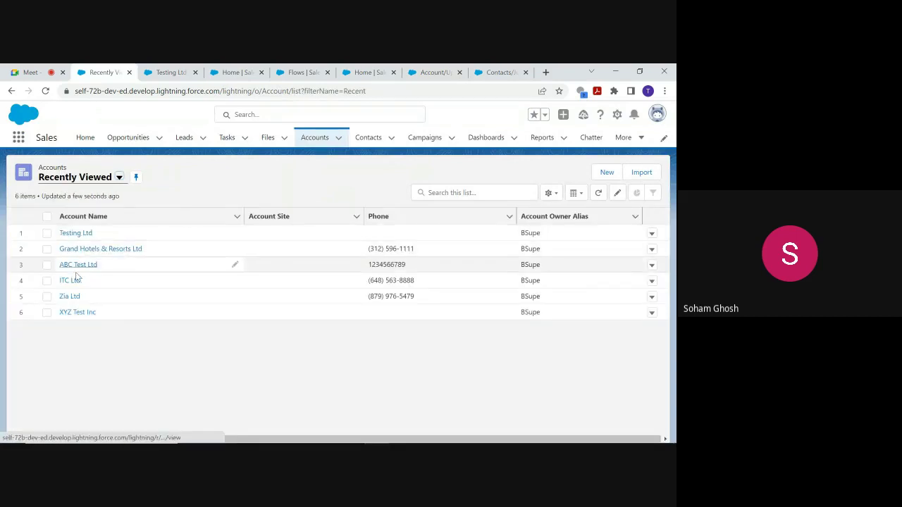
pyautogui.click(78, 265)
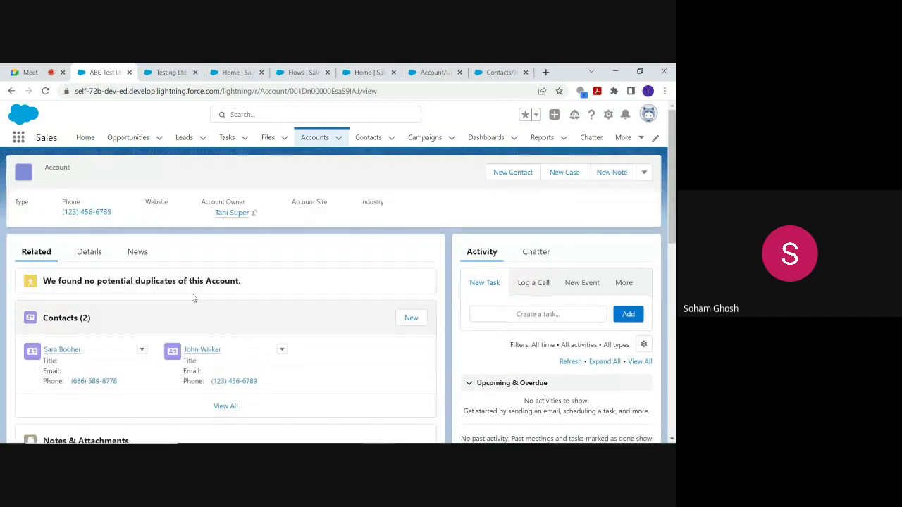
pyautogui.click(89, 254)
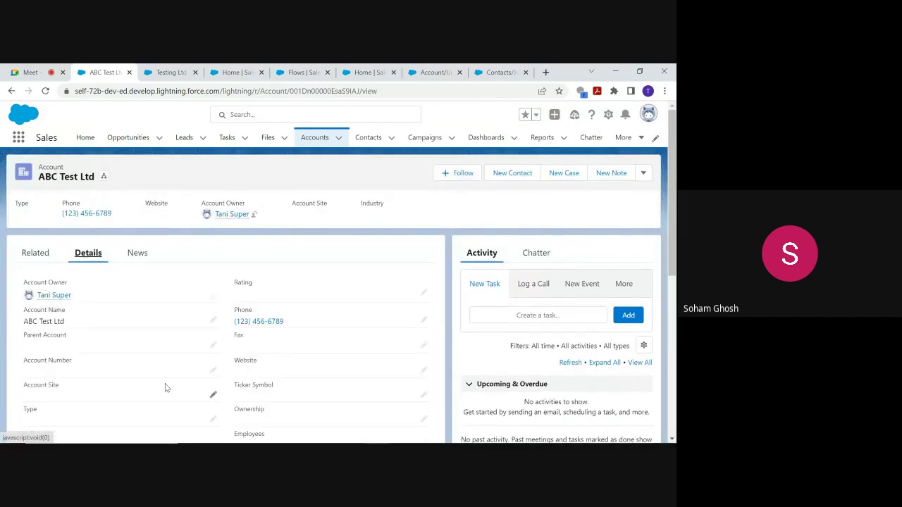
# Step: Rename the account to ABC Test, save the record, and display its related records
pyautogui.click(213, 320)
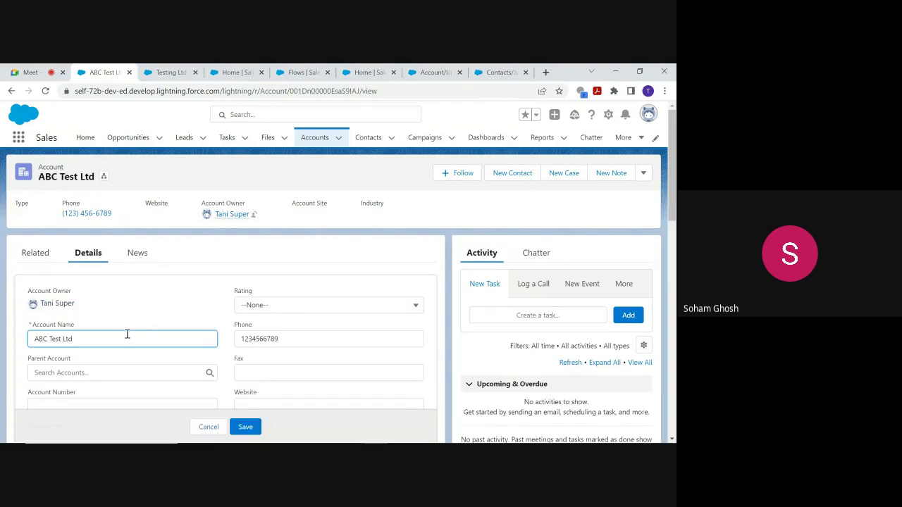
pyautogui.moveTo(84, 340); pyautogui.dragTo(64, 338)
pyautogui.press('BackSpace')
pyautogui.click(246, 427)
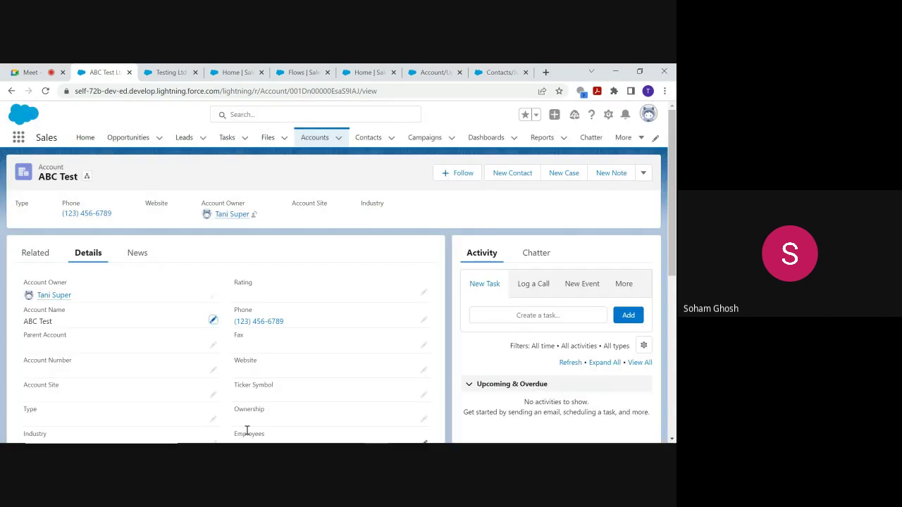
pyautogui.click(34, 255)
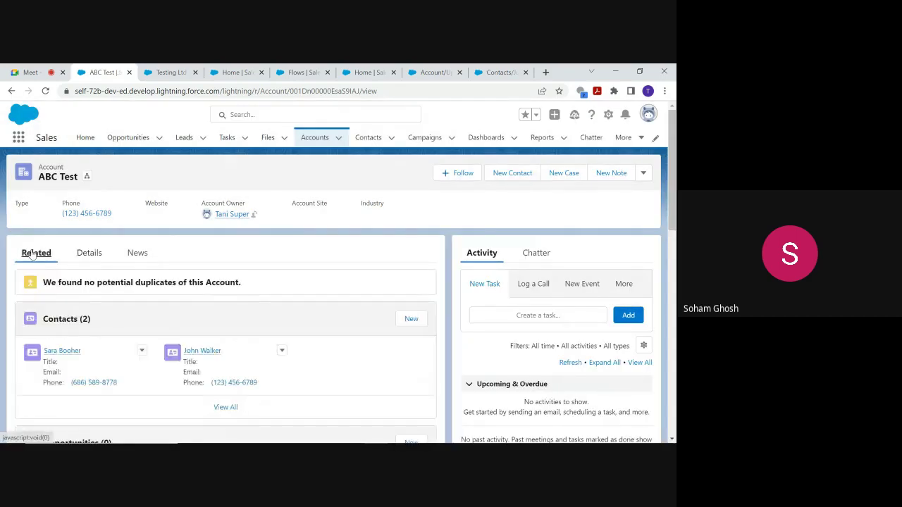
# Step: Check the ABC Test account's related opportunities and reload the record page
pyautogui.moveTo(264, 334); pyautogui.dragTo(354, 254)
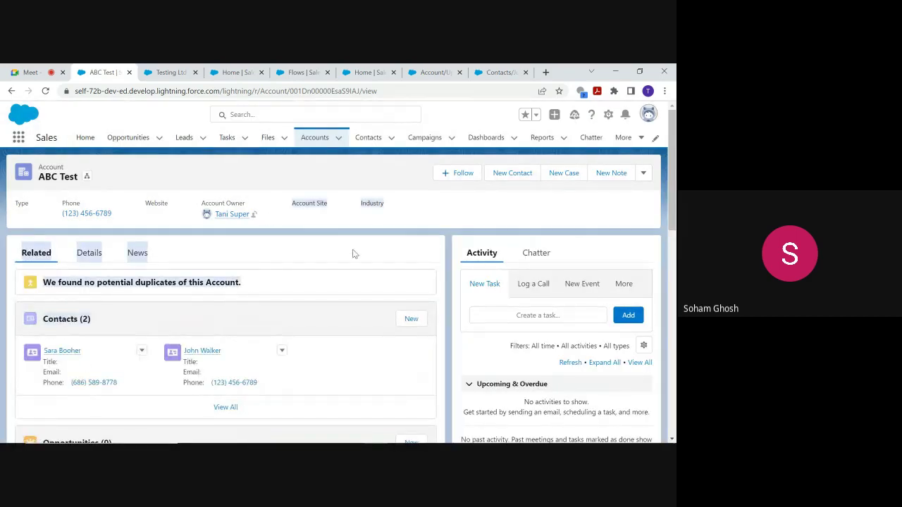
pyautogui.moveTo(672, 141); pyautogui.dragTo(667, 225)
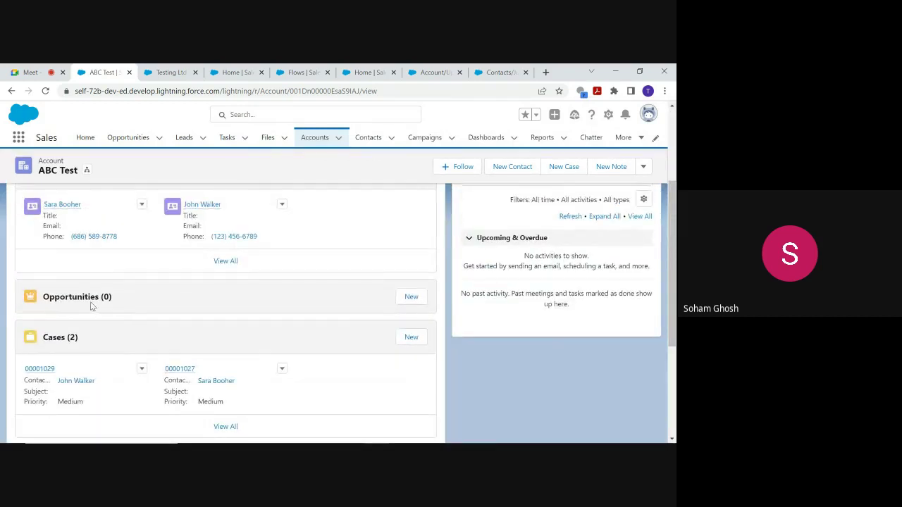
pyautogui.click(46, 91)
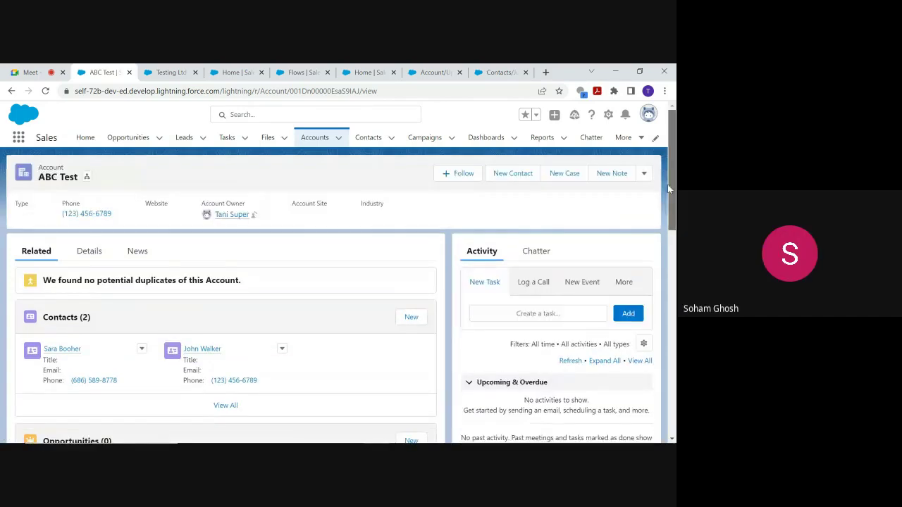
# Step: Create an opportunity named Test for the ABC Test account, with close date 2/24/2023 and stage Value Proposition, and save it
pyautogui.click(410, 364)
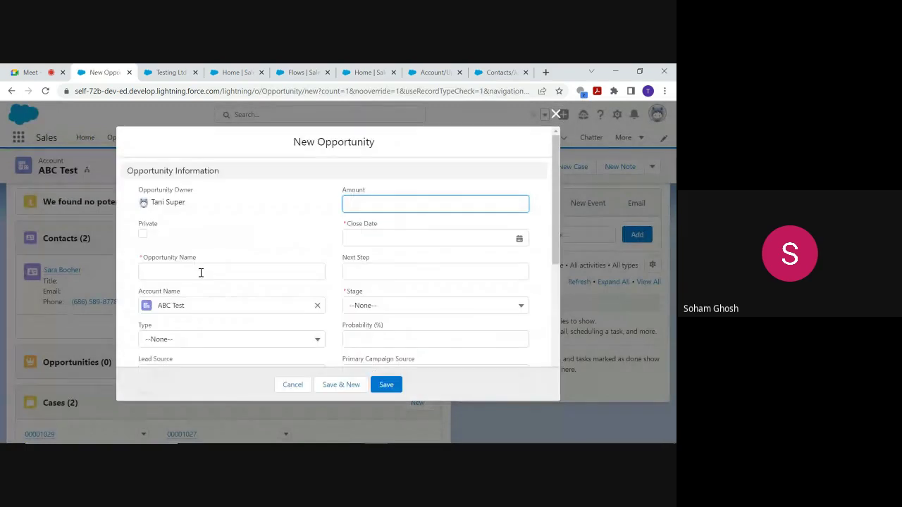
pyautogui.click(200, 272)
pyautogui.write('Test')
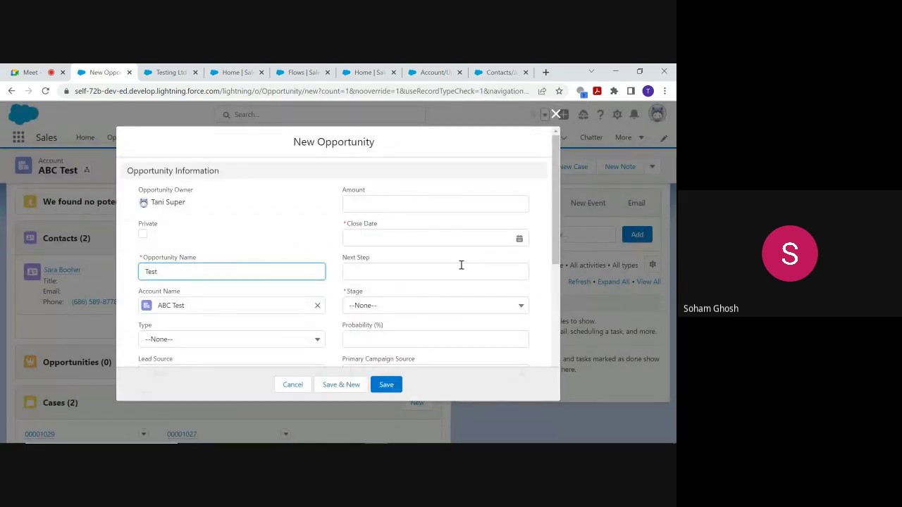
pyautogui.click(520, 237)
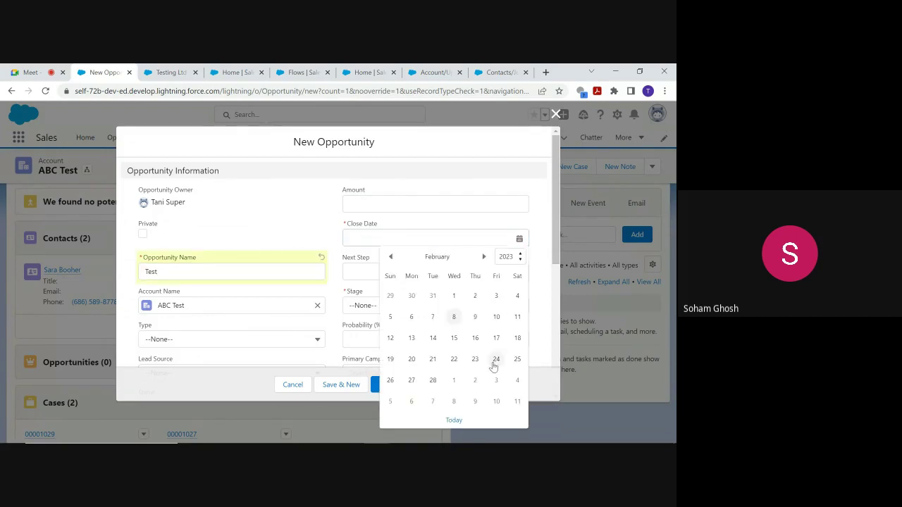
pyautogui.click(497, 358)
pyautogui.click(520, 305)
pyautogui.click(431, 234)
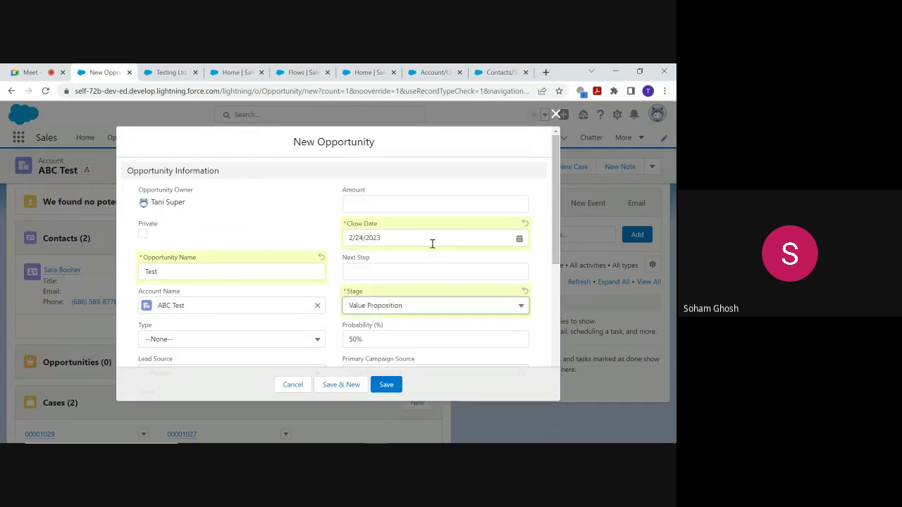
pyautogui.click(386, 384)
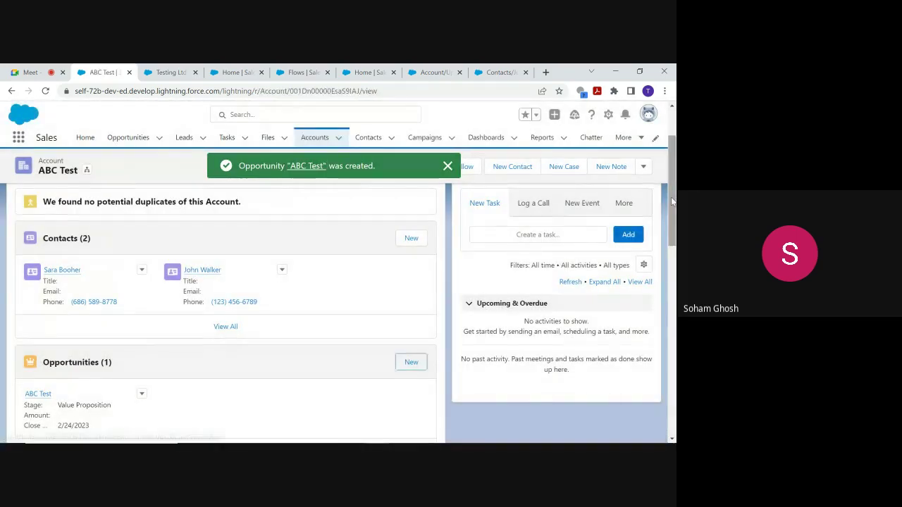
# Step: Rename the ABC Test account to ABC Test Ltd. in its details and save the record
pyautogui.scroll(1, 671, 162)
pyautogui.scroll(1, 671, 162)
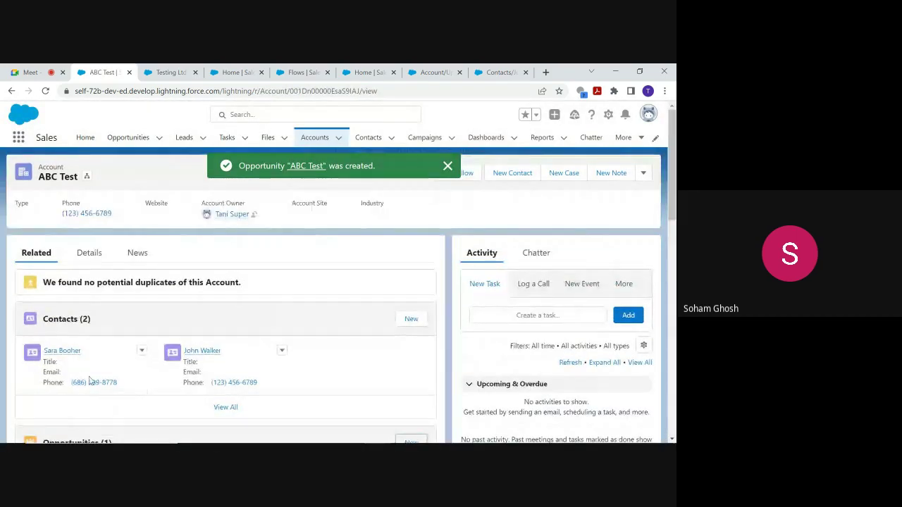
pyautogui.scroll(-3, 672, 219)
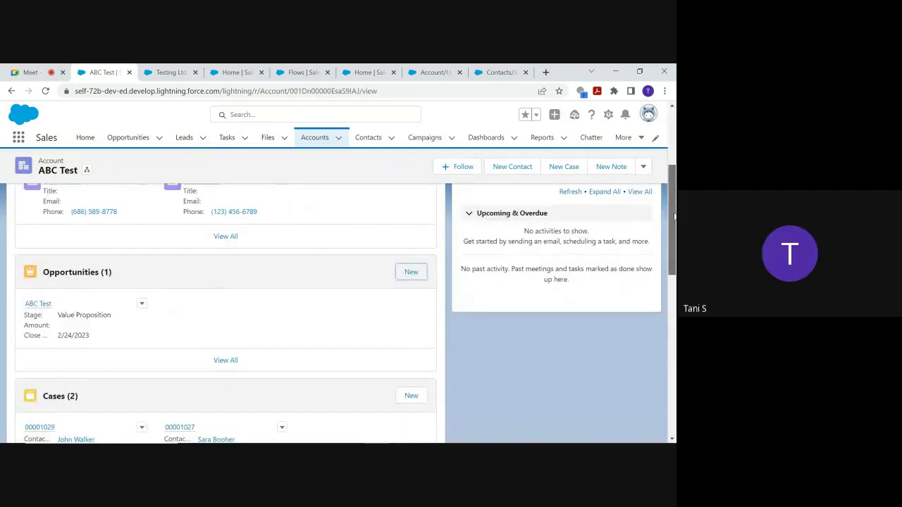
pyautogui.scroll(1, 673, 214)
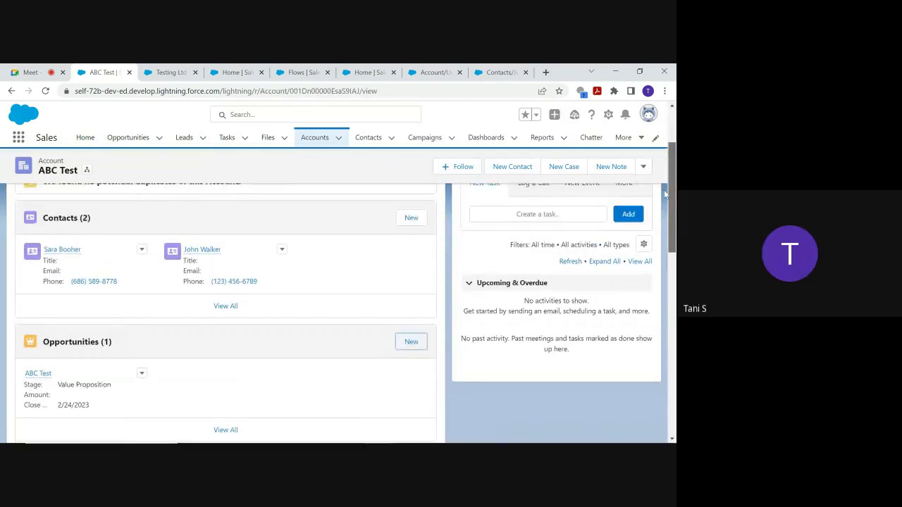
pyautogui.scroll(3, 664, 189)
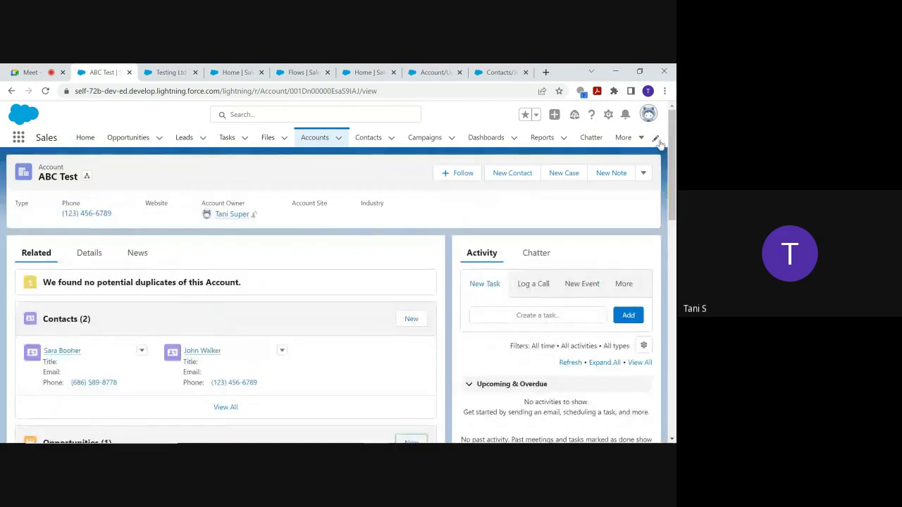
pyautogui.click(95, 258)
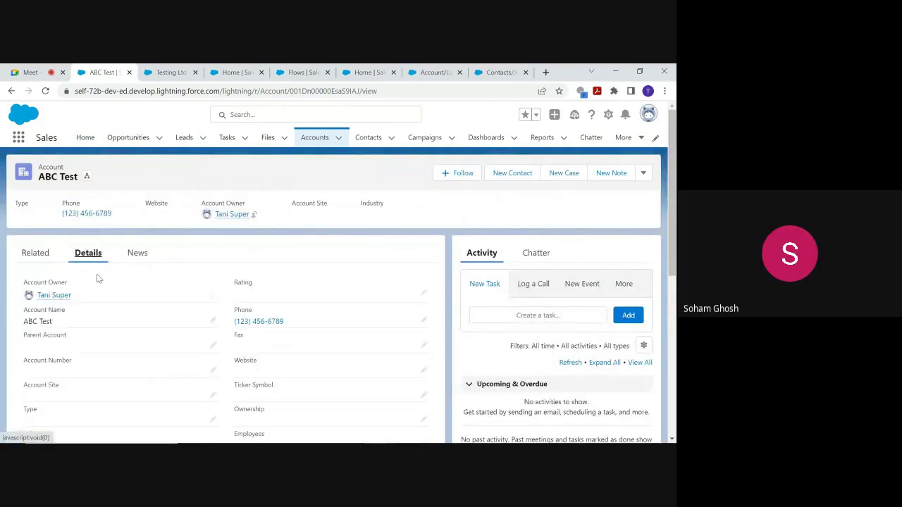
pyautogui.click(212, 320)
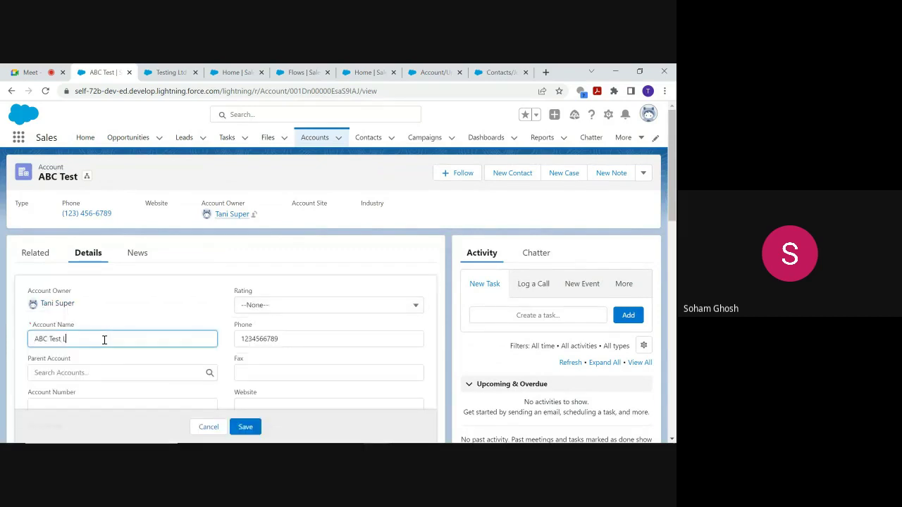
pyautogui.write('Ltd.')
pyautogui.click(253, 427)
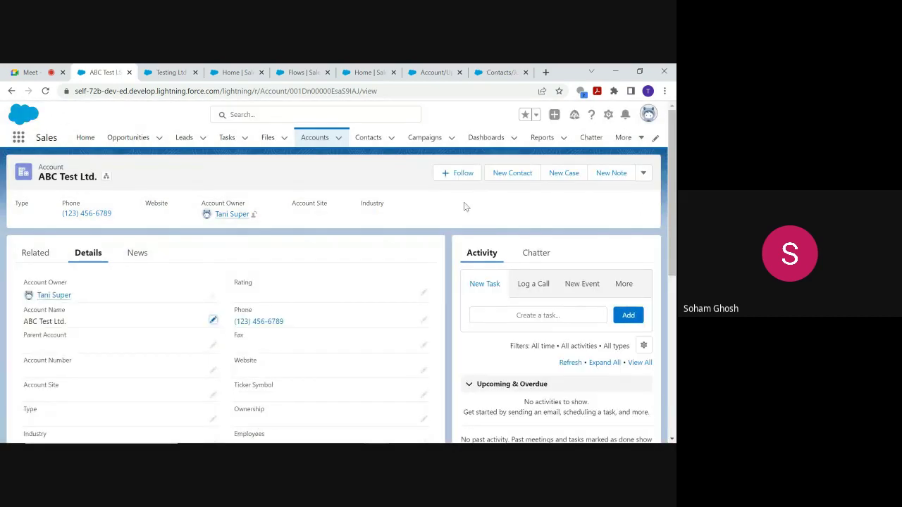
# Step: Check the name of the opportunity related to the renamed account and preview its summary
pyautogui.click(37, 253)
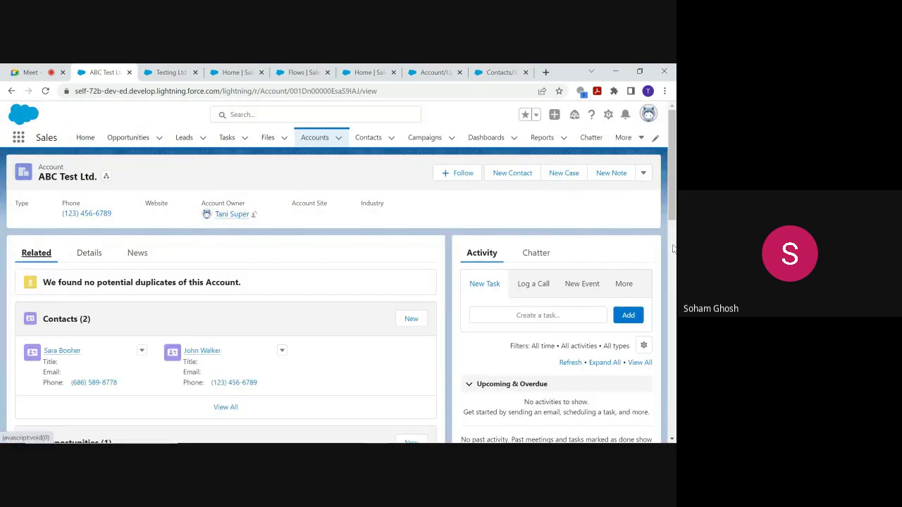
pyautogui.moveTo(671, 169); pyautogui.dragTo(672, 226)
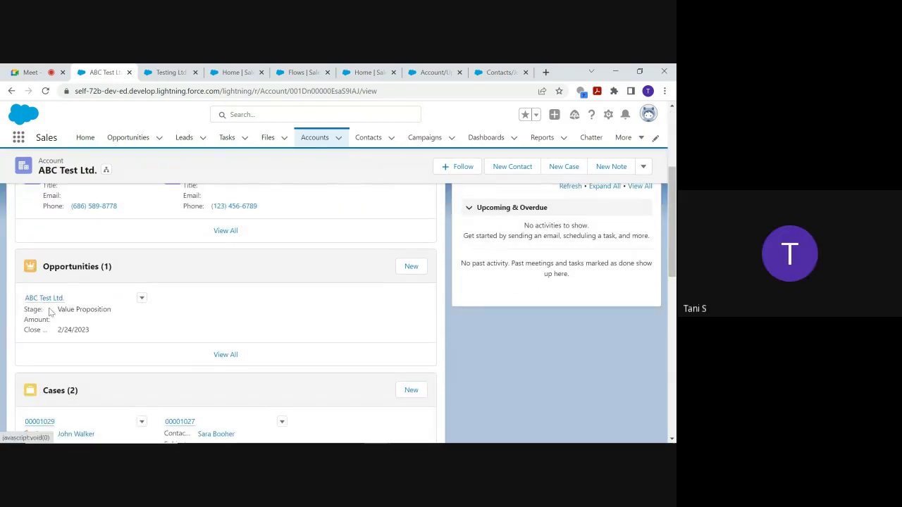
pyautogui.moveTo(47, 303)
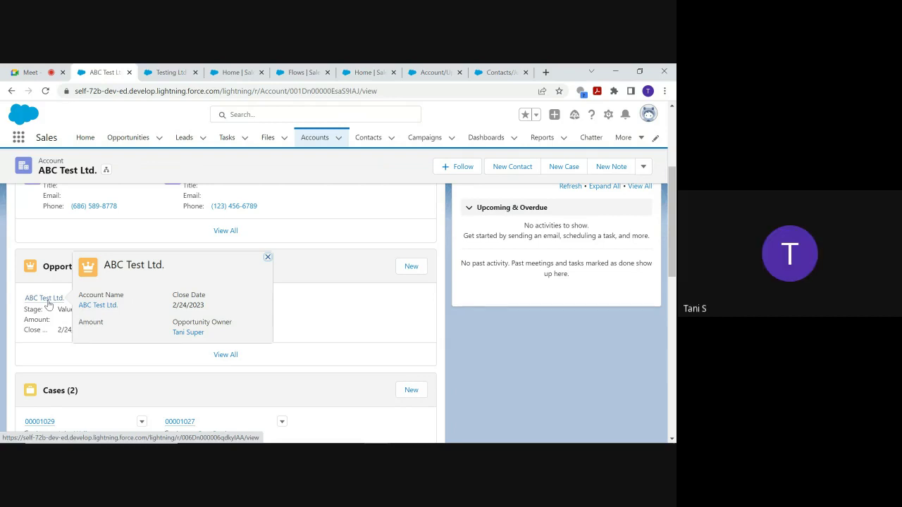
# Step: Examine the details of the Tesin1Opp opportunity from the Opportunities list and open its parent account, Testing Ltd
pyautogui.click(128, 138)
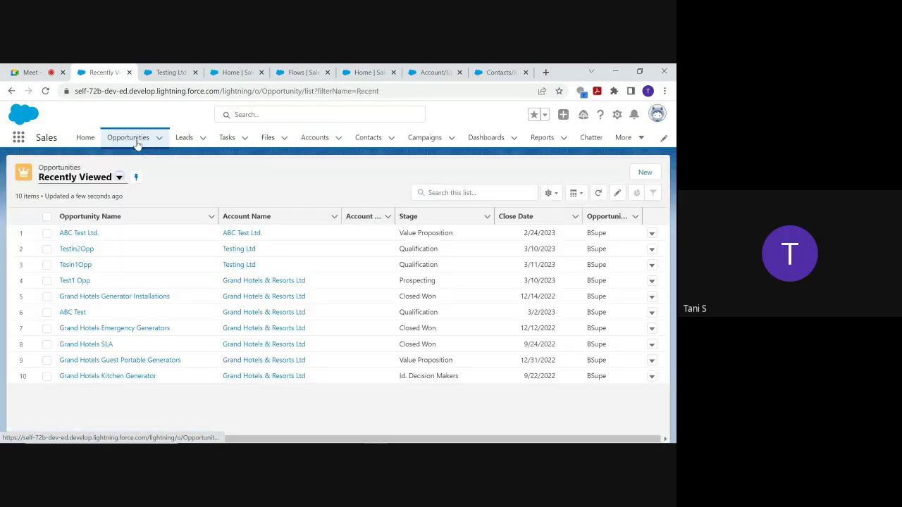
pyautogui.click(83, 269)
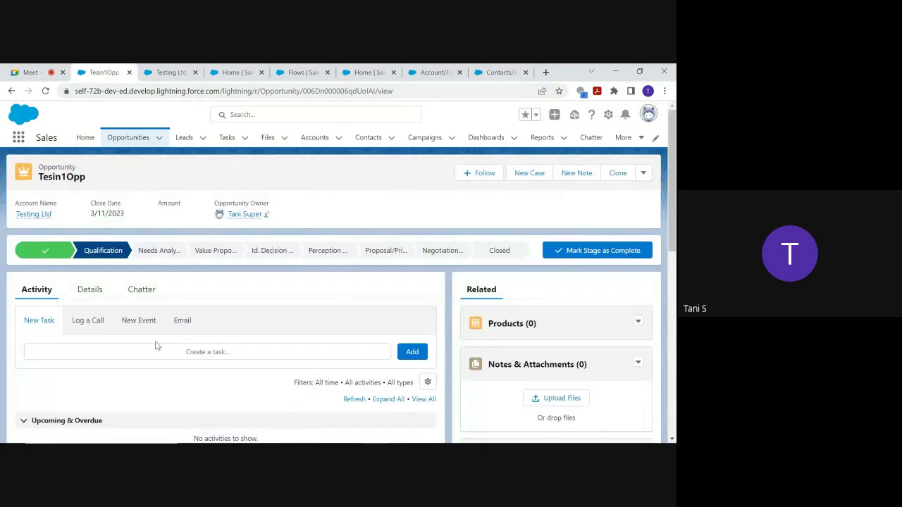
pyautogui.click(88, 292)
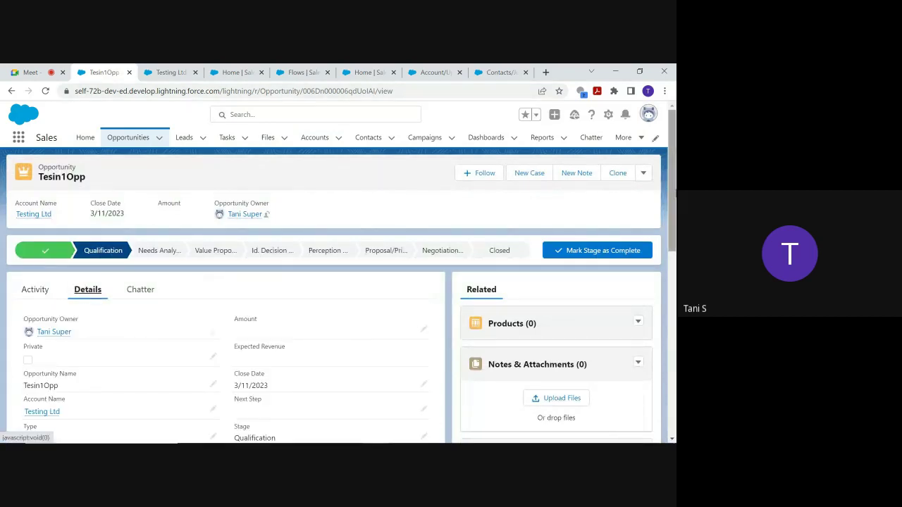
pyautogui.moveTo(673, 192); pyautogui.dragTo(674, 237)
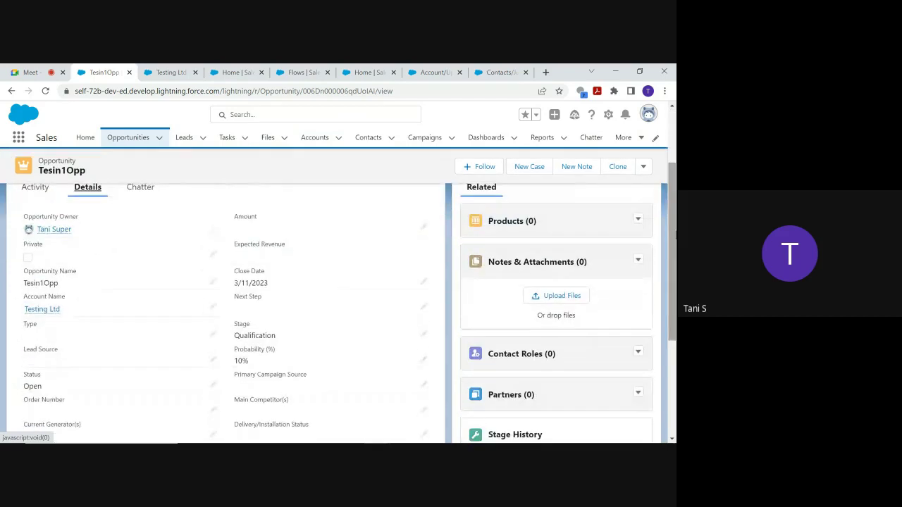
pyautogui.scroll(2, 334, 282)
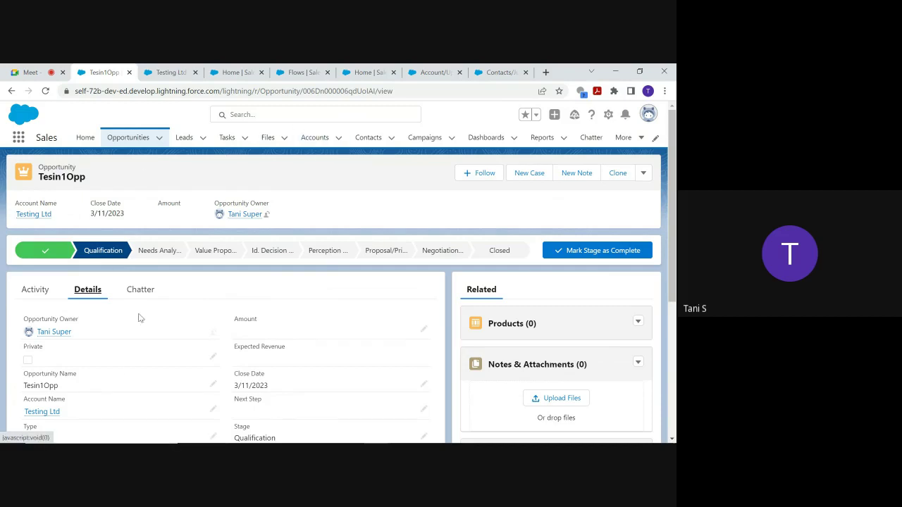
pyautogui.moveTo(118, 345); pyautogui.dragTo(147, 263)
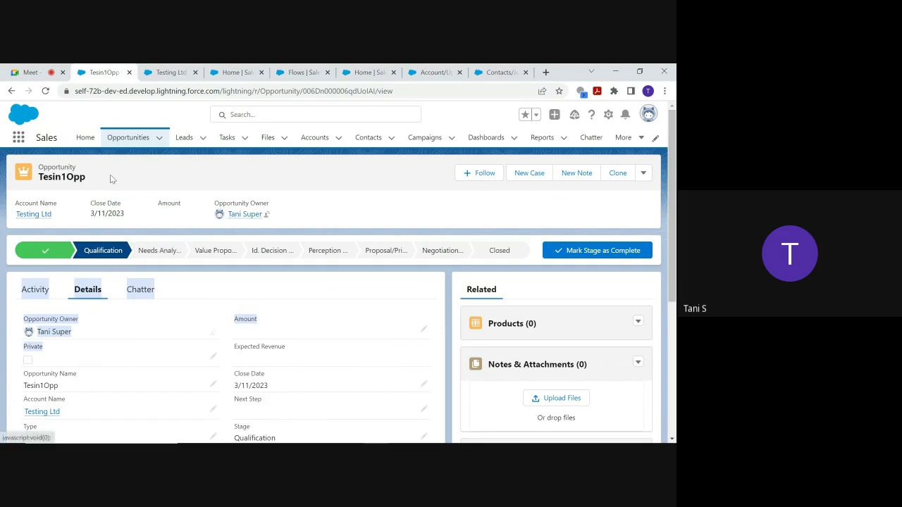
pyautogui.click(44, 412)
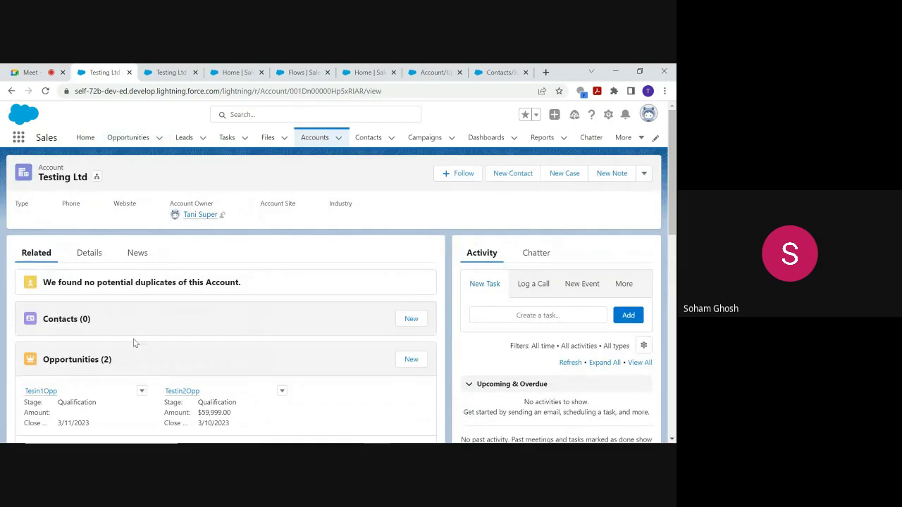
# Step: Create and save a new account named Titan India from the Accounts list
pyautogui.click(315, 139)
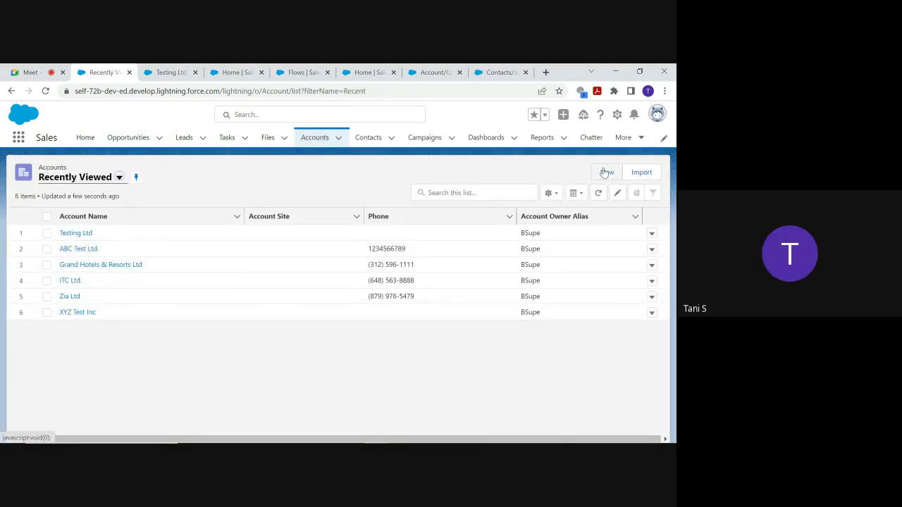
pyautogui.click(606, 172)
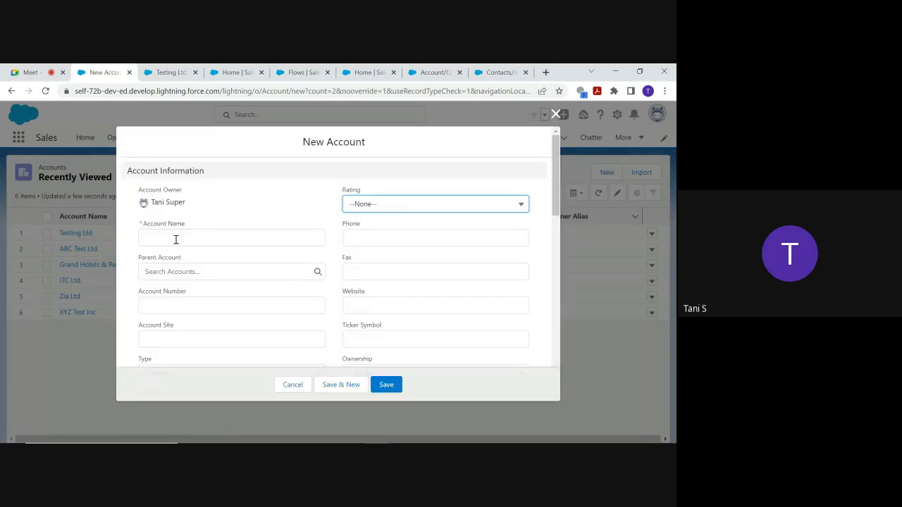
pyautogui.click(176, 240)
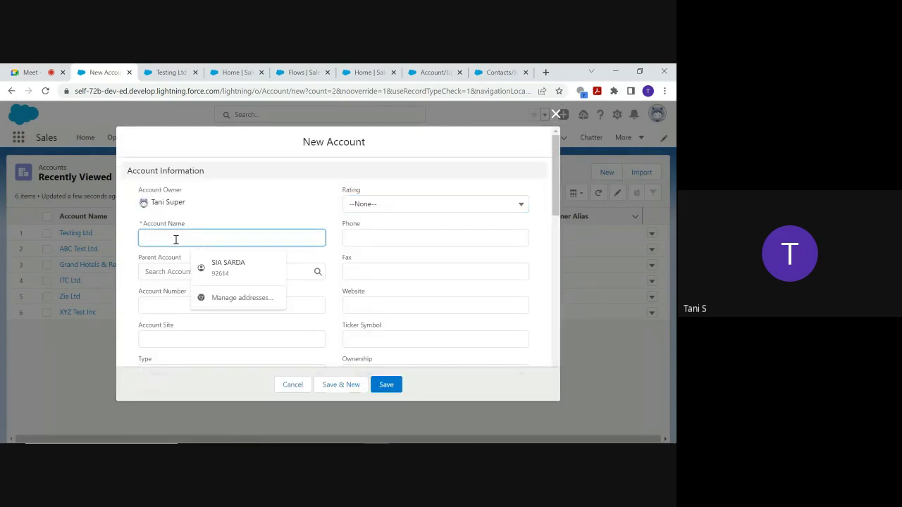
pyautogui.write('G')
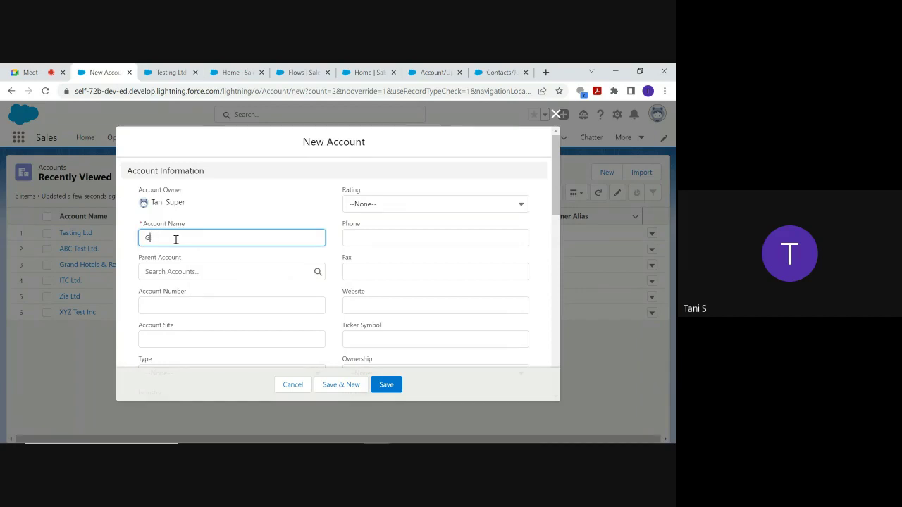
pyautogui.write('Titan India')
pyautogui.click(387, 387)
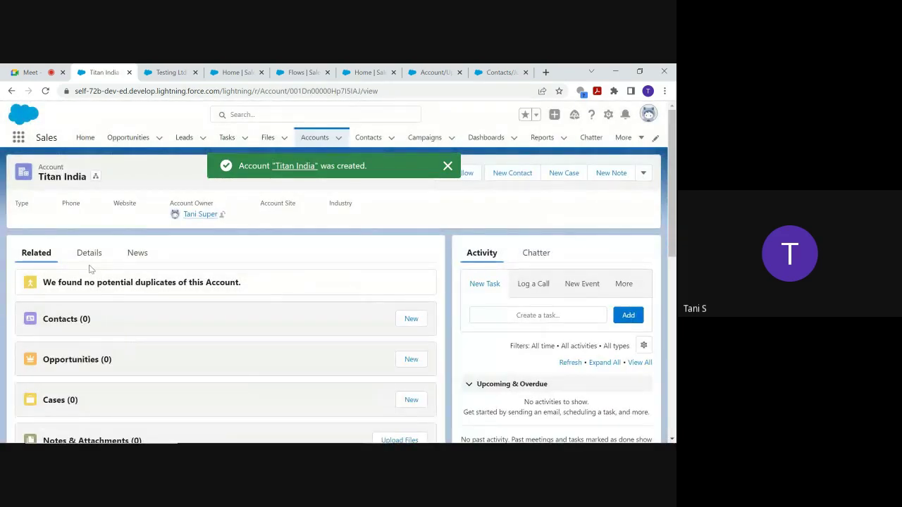
# Step: Review the detail fields of the Titan India account
pyautogui.click(90, 254)
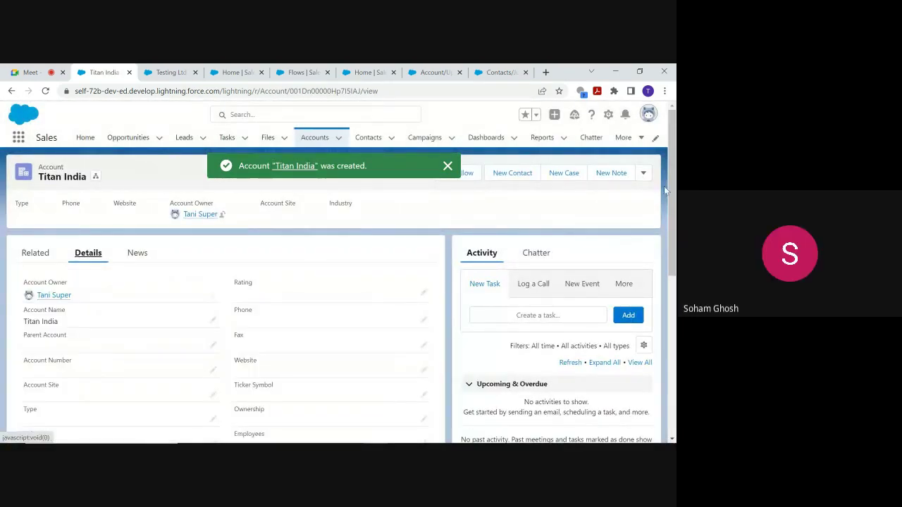
pyautogui.scroll(-3, 664, 186)
pyautogui.scroll(1, 657, 152)
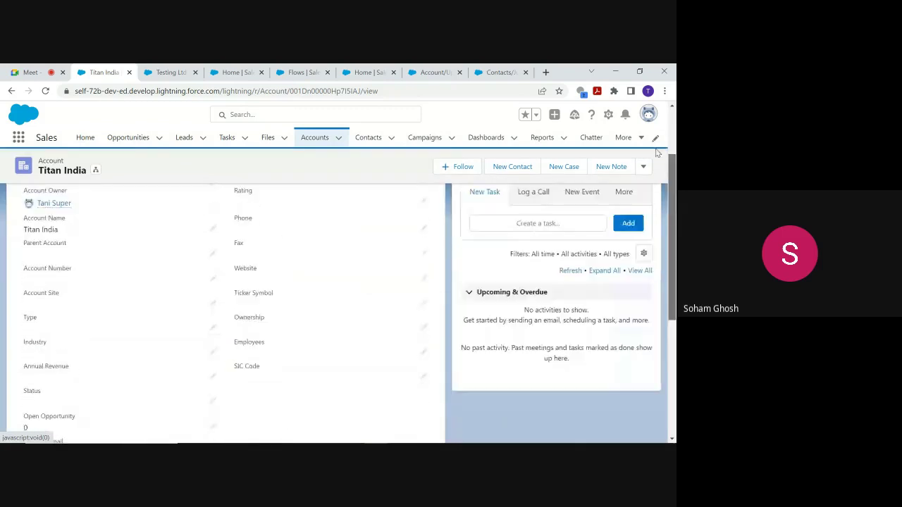
pyautogui.scroll(2, 656, 151)
# Step: Start a new opportunity for the Titan India account, named Test1 with status Open
pyautogui.click(36, 252)
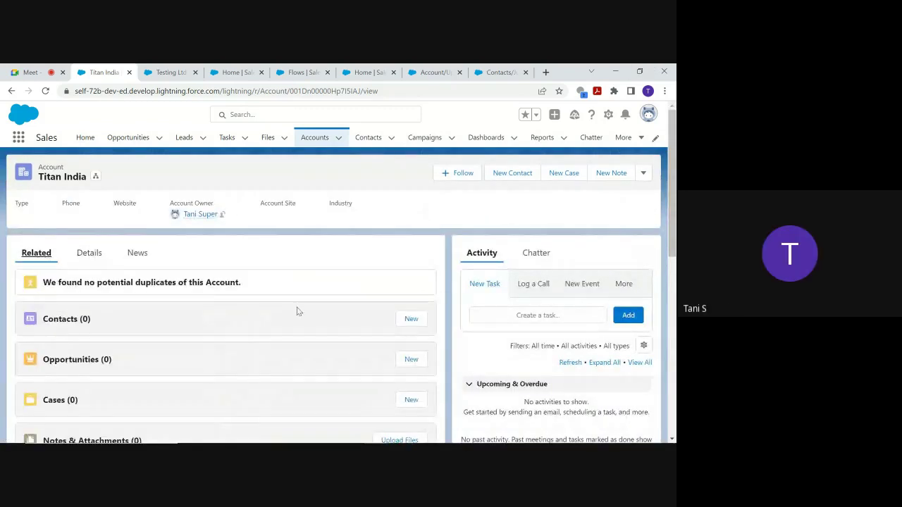
pyautogui.click(414, 361)
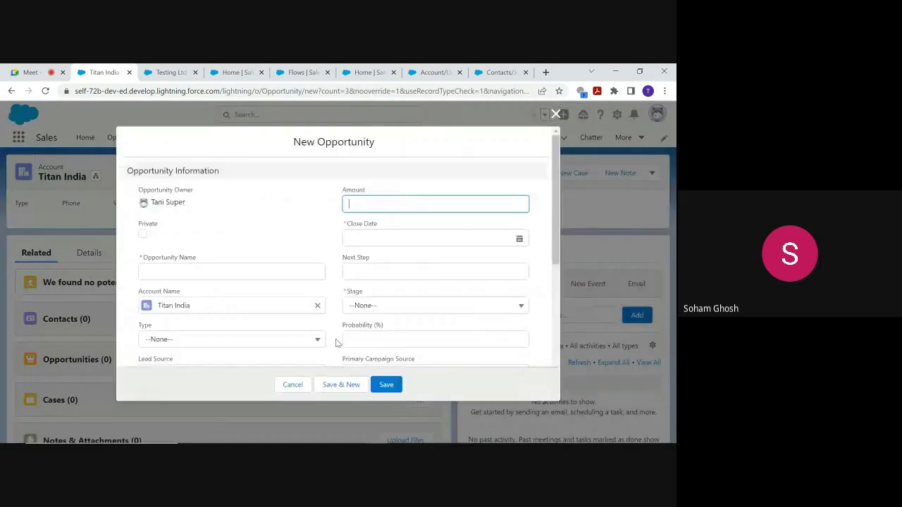
pyautogui.click(199, 270)
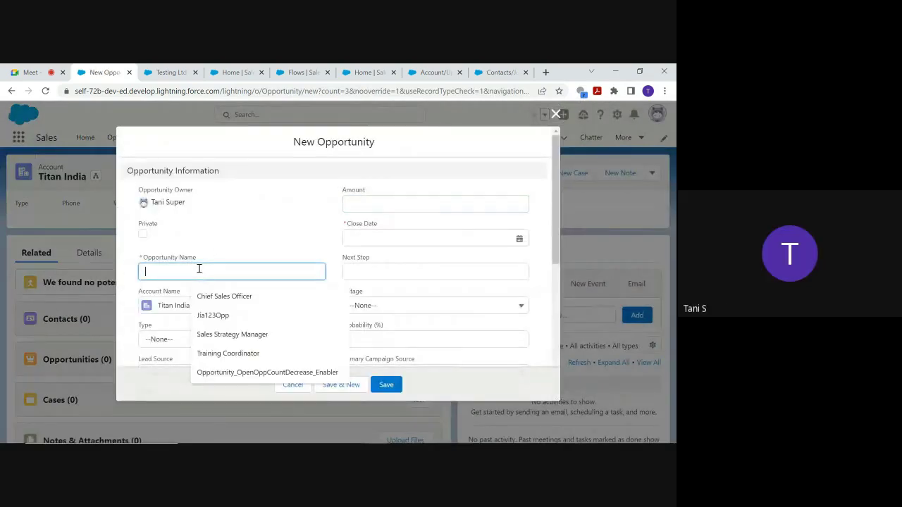
pyautogui.write('Test')
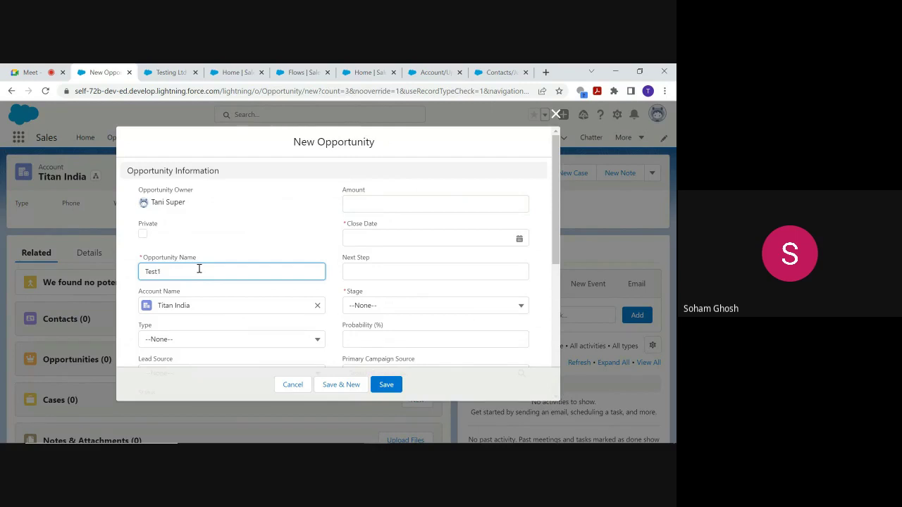
pyautogui.write('1')
pyautogui.moveTo(553, 219); pyautogui.dragTo(535, 282)
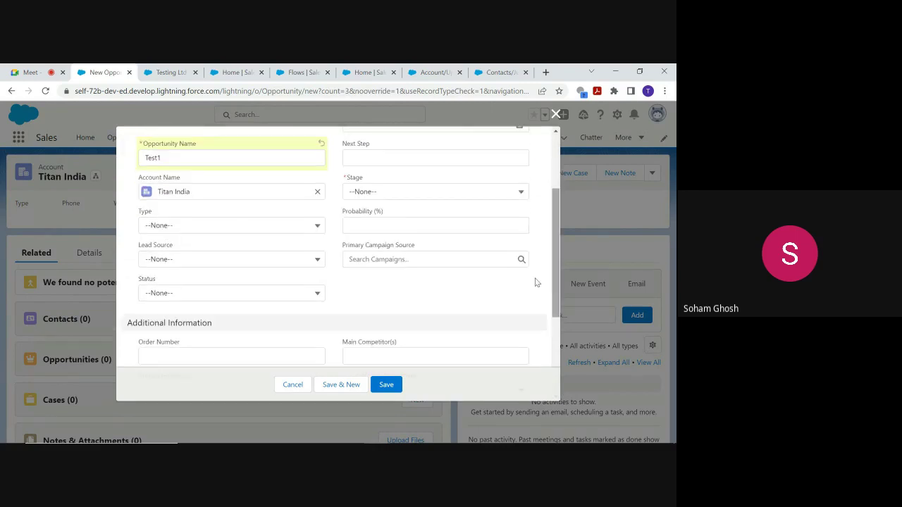
pyautogui.click(312, 293)
pyautogui.click(215, 332)
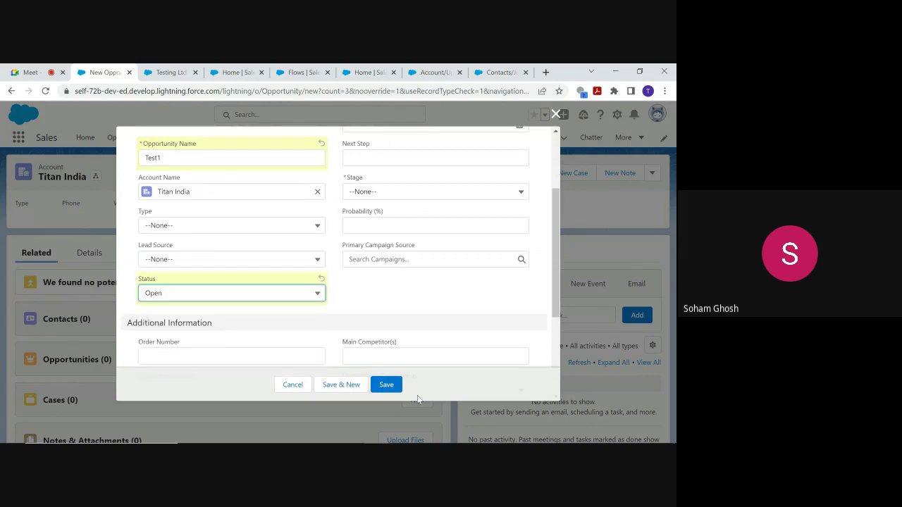
# Step: Set the Test1 opportunity's close date to 3/4/2023 and its stage to Needs Analysis, and save it
pyautogui.scroll(3, 533, 153)
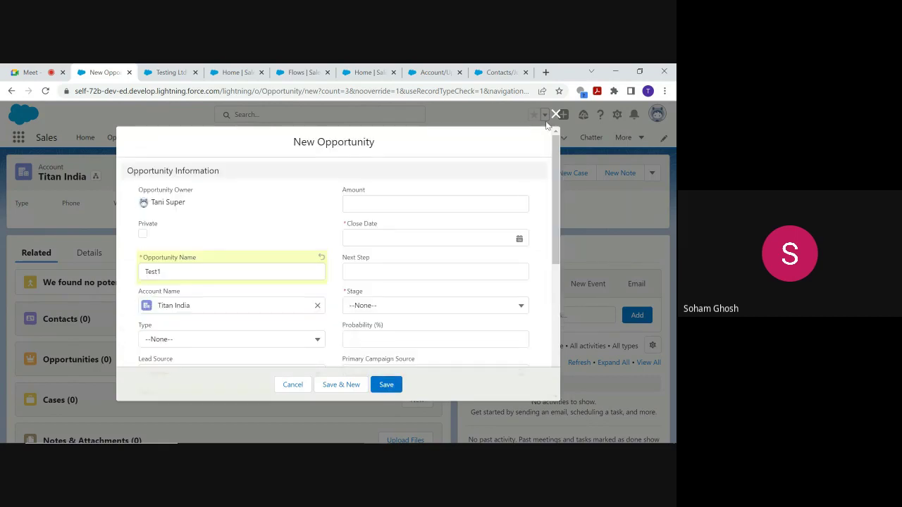
pyautogui.click(519, 240)
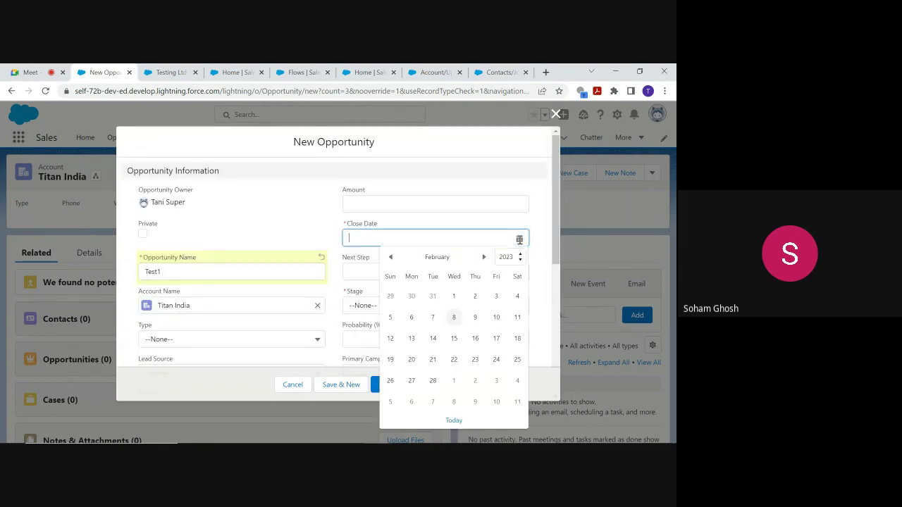
pyautogui.click(517, 381)
pyautogui.click(520, 307)
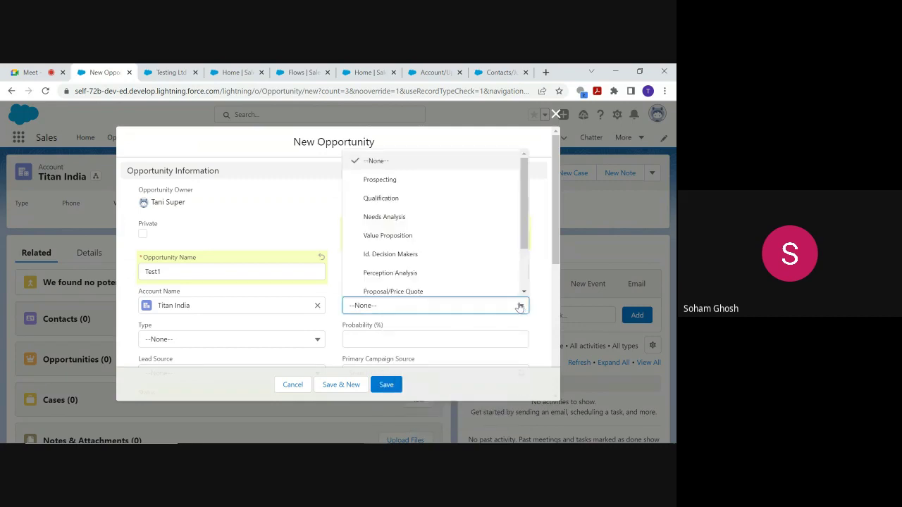
pyautogui.click(404, 212)
pyautogui.click(387, 383)
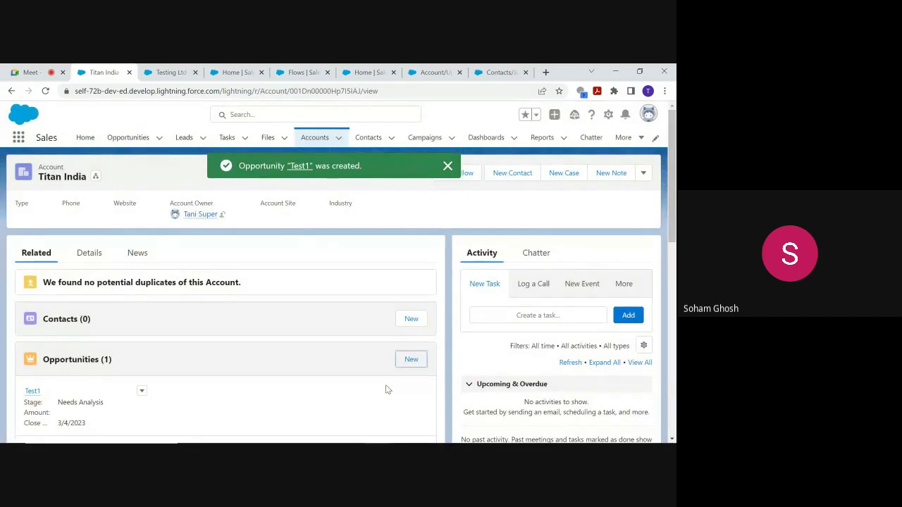
# Step: Preview the summary of the Test1 opportunity related to the Titan India account
pyautogui.moveTo(673, 202); pyautogui.dragTo(630, 255)
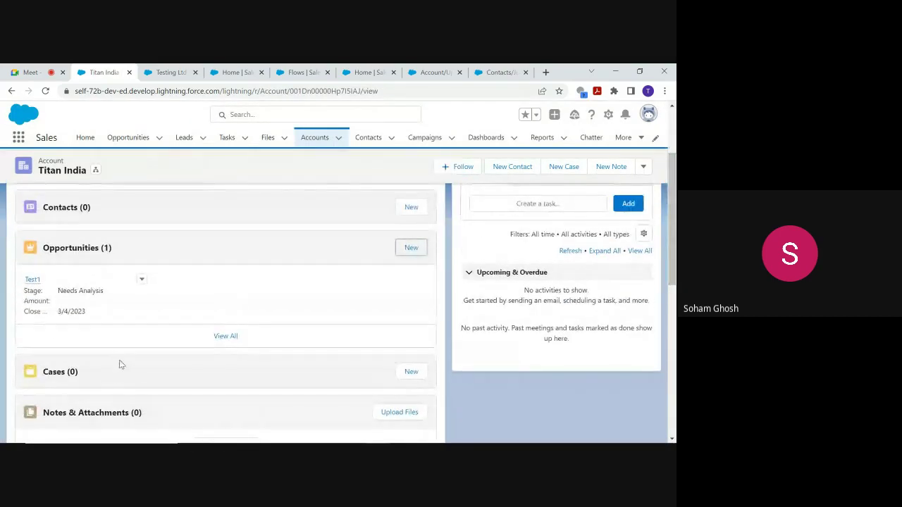
pyautogui.moveTo(33, 283)
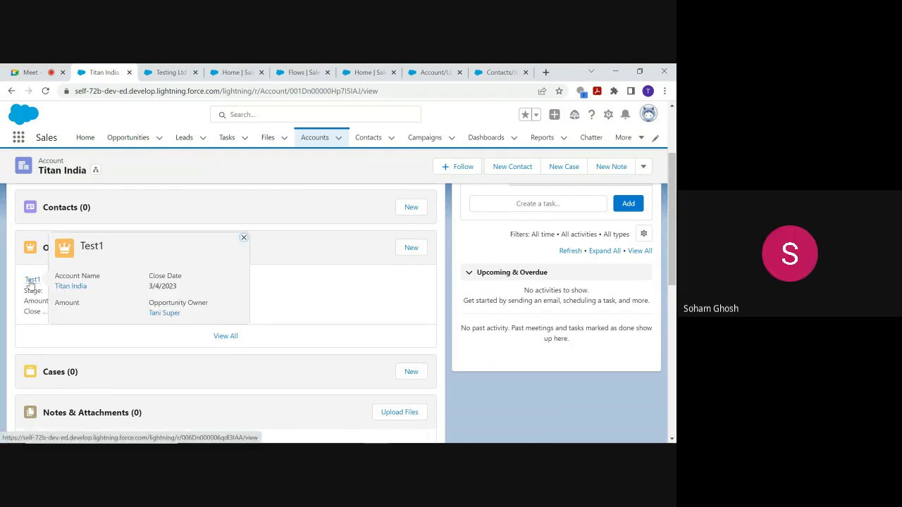
pyautogui.moveTo(669, 207); pyautogui.dragTo(670, 165)
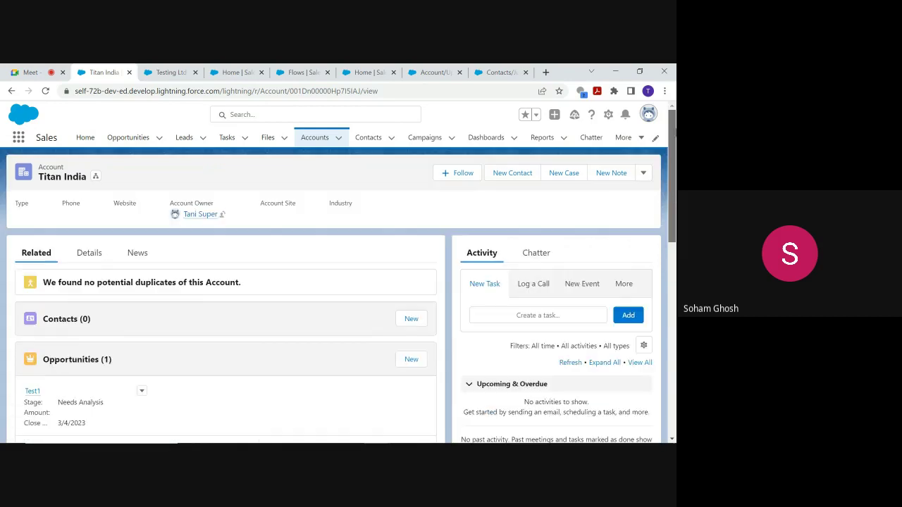
pyautogui.click(89, 253)
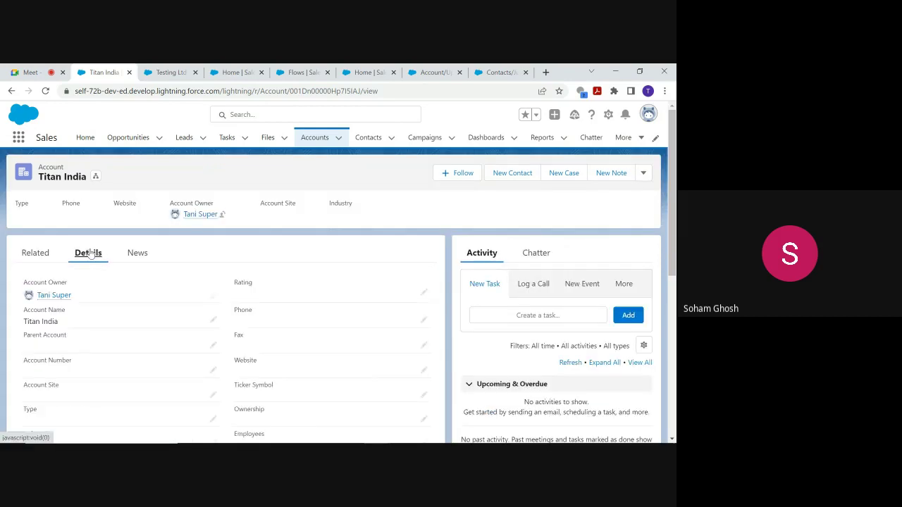
pyautogui.click(212, 322)
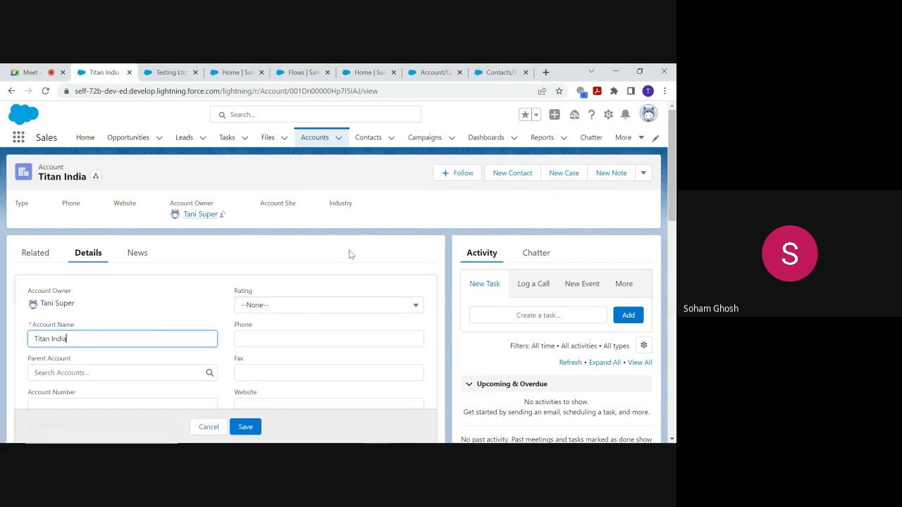
pyautogui.click(208, 426)
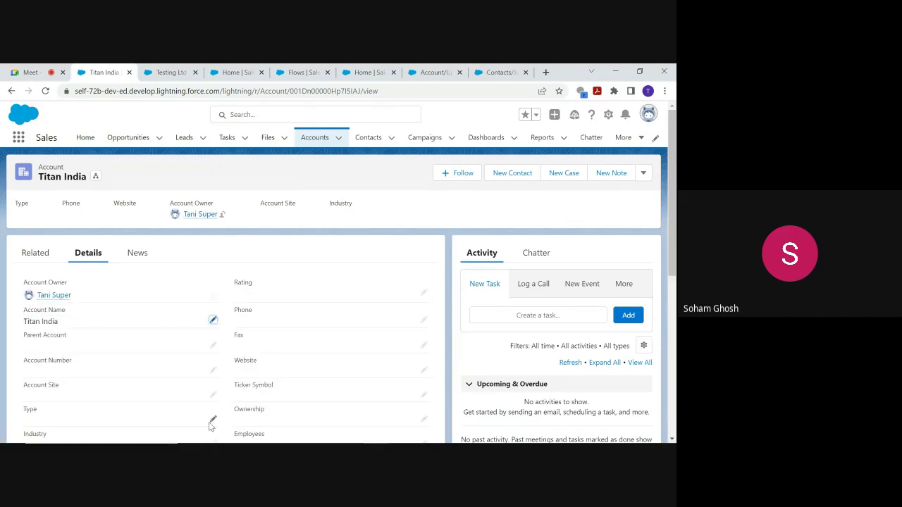
pyautogui.moveTo(670, 198); pyautogui.dragTo(673, 278)
pyautogui.scroll(3, 272, 315)
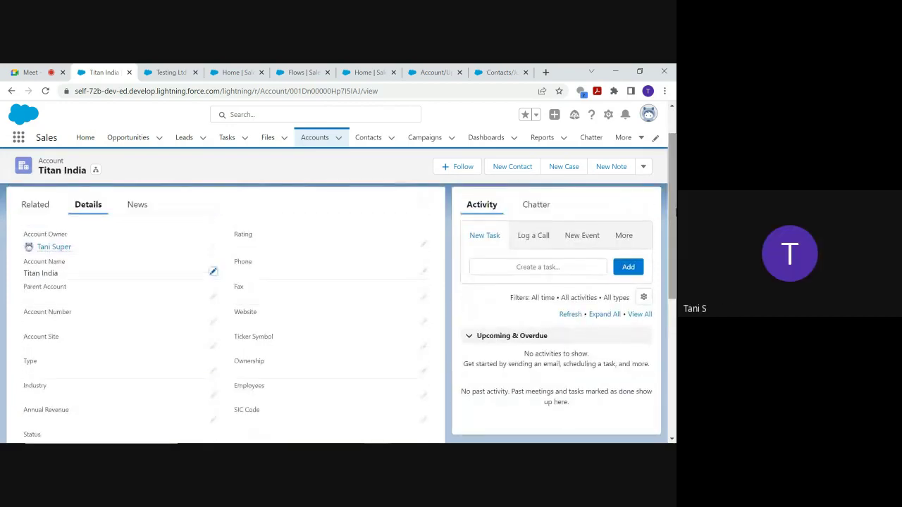
pyautogui.click(213, 273)
pyautogui.write('L')
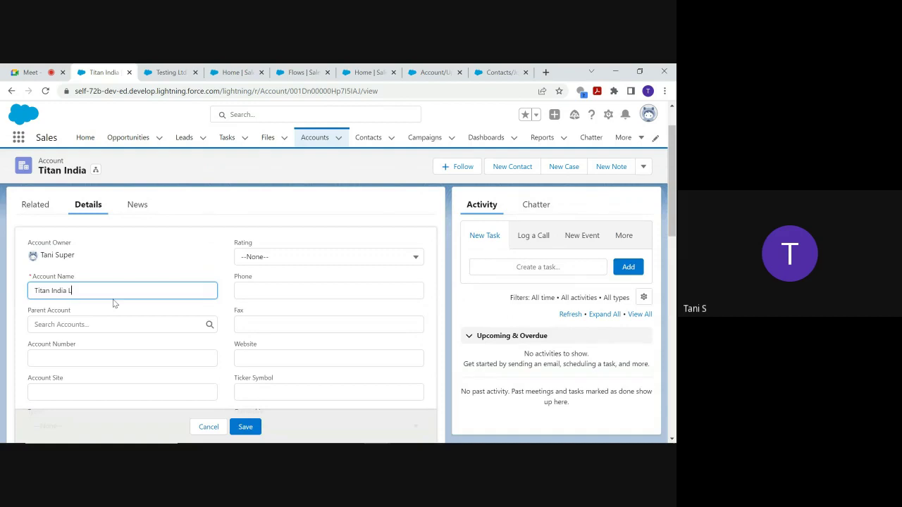
pyautogui.write('t')
pyautogui.click(208, 426)
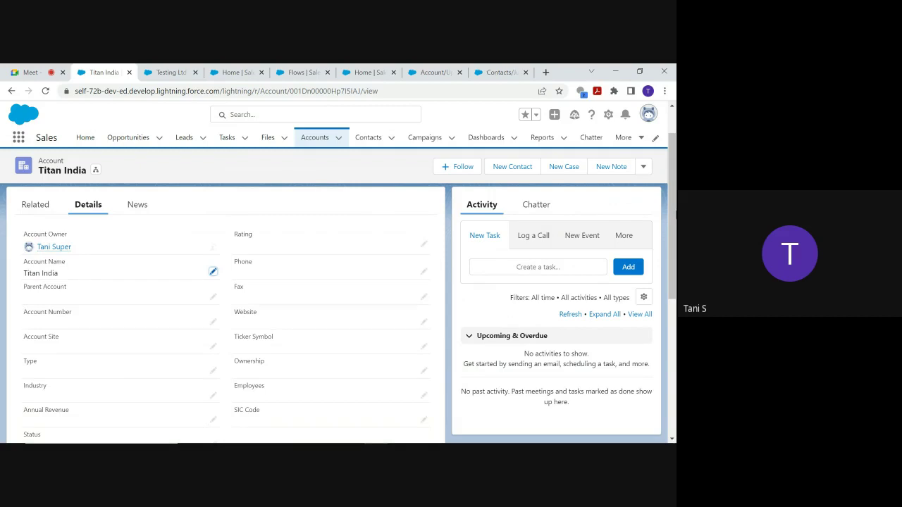
# Step: Check the Open Opportunity field of the Titan India account, reload the record, and review its details and related opportunities again
pyautogui.scroll(-3, 211, 317)
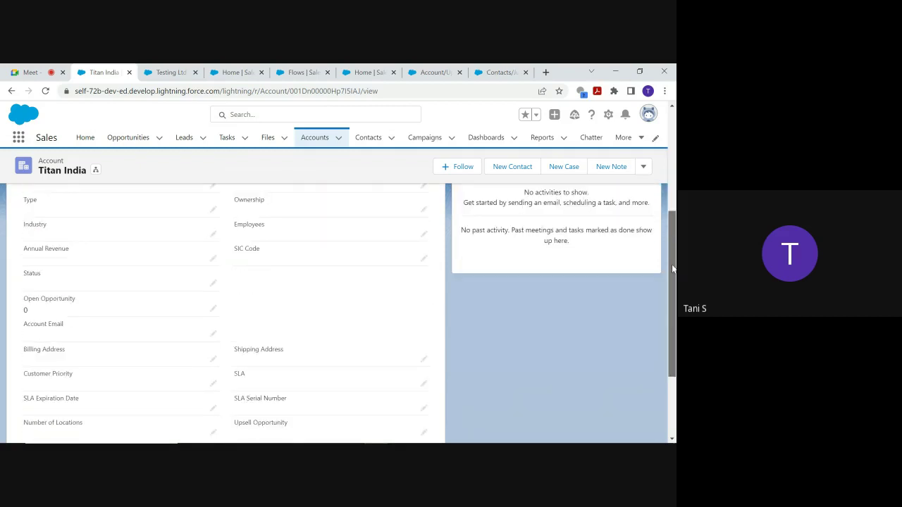
pyautogui.click(45, 91)
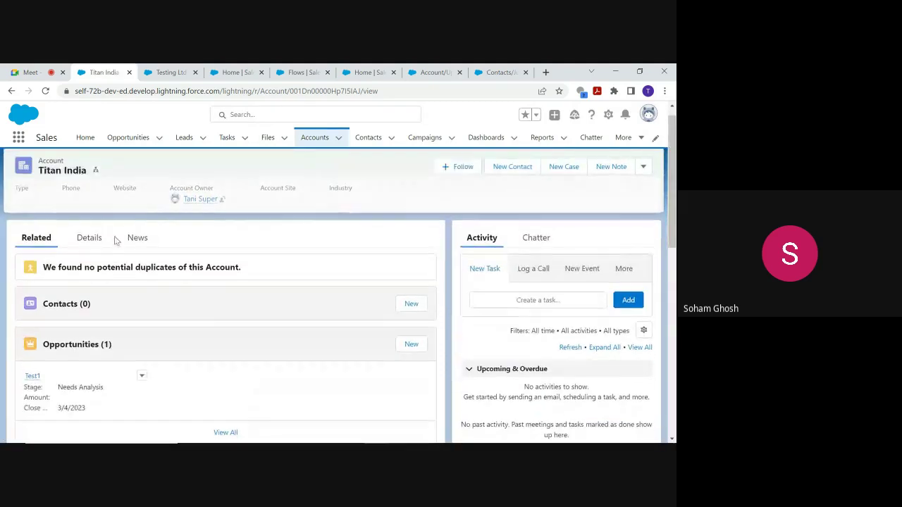
pyautogui.click(90, 239)
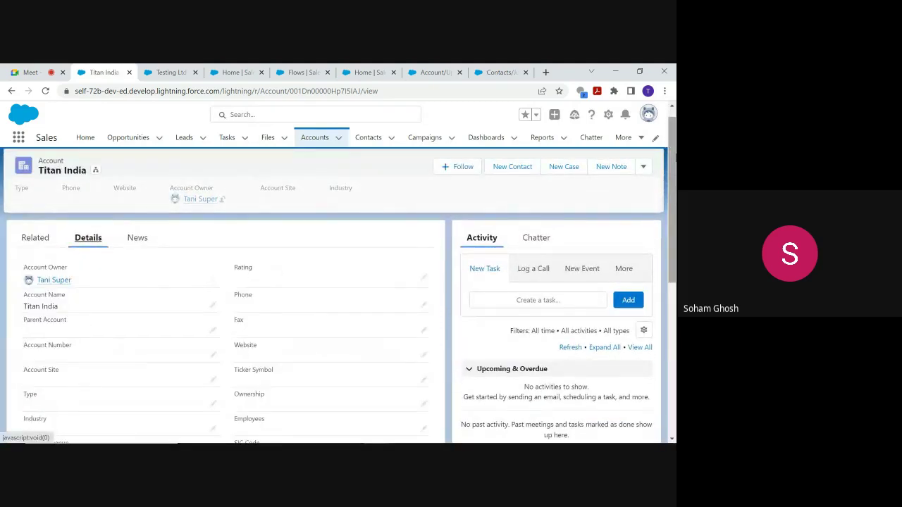
pyautogui.scroll(-3, 666, 212)
pyautogui.moveTo(675, 245); pyautogui.dragTo(665, 155)
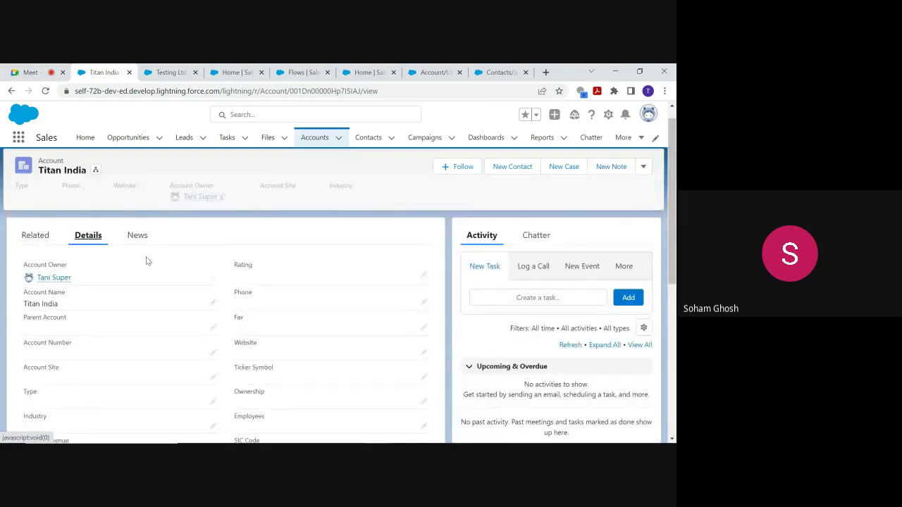
pyautogui.click(42, 239)
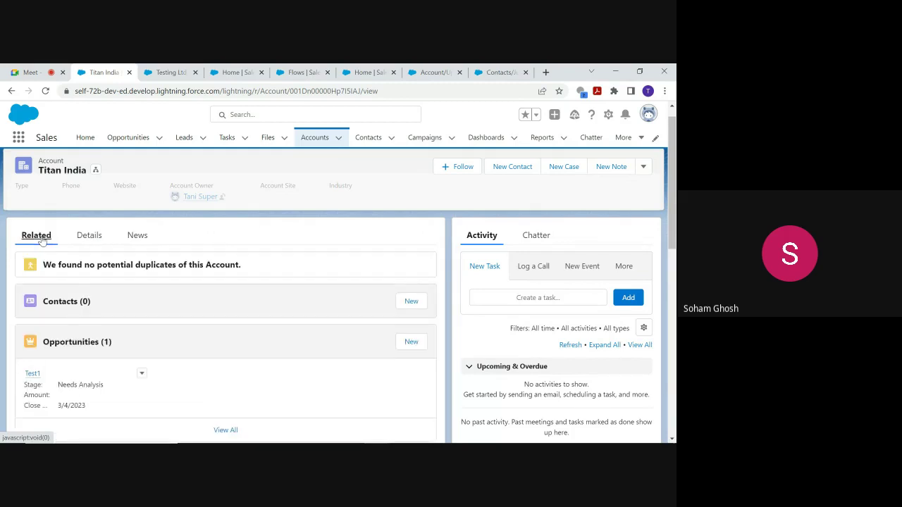
pyautogui.click(83, 240)
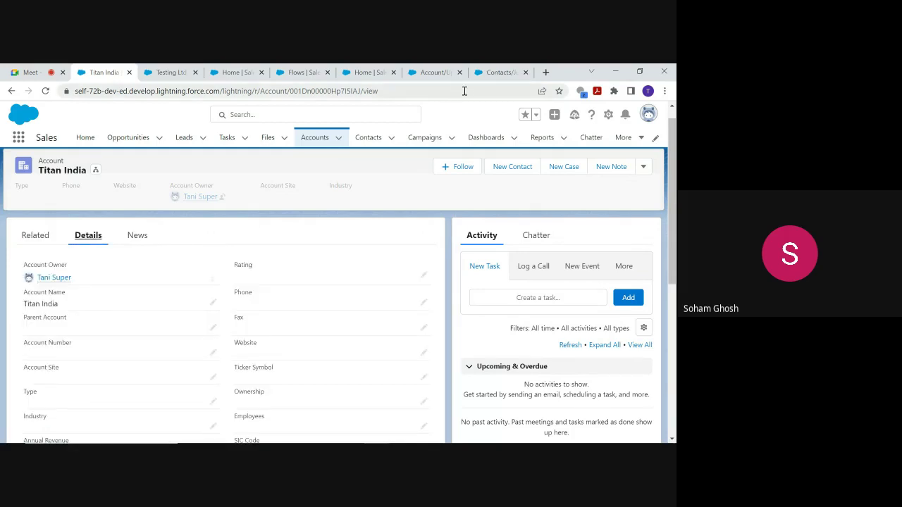
# Step: Close the Contacts/Junction Records Creation flow and deactivate the Account/Update Opportunity Name (Session8) flow
pyautogui.click(502, 72)
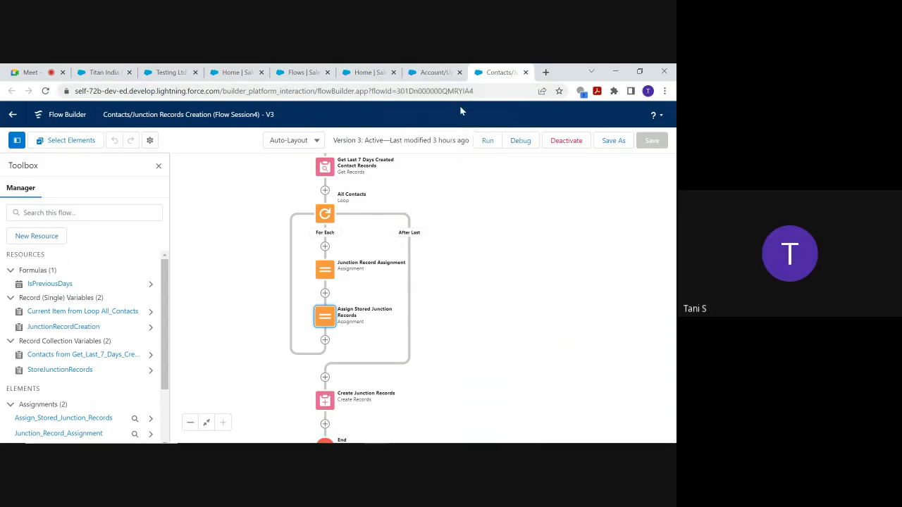
pyautogui.click(525, 72)
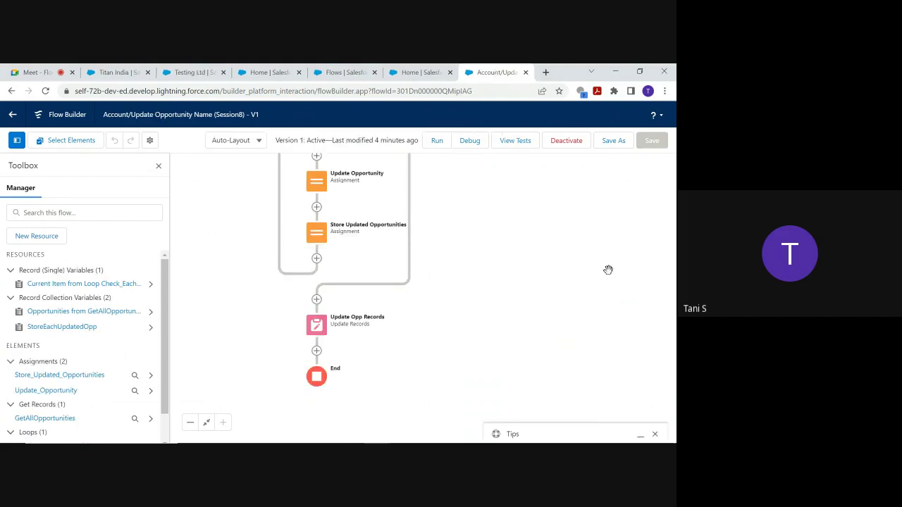
pyautogui.moveTo(557, 236); pyautogui.dragTo(575, 327)
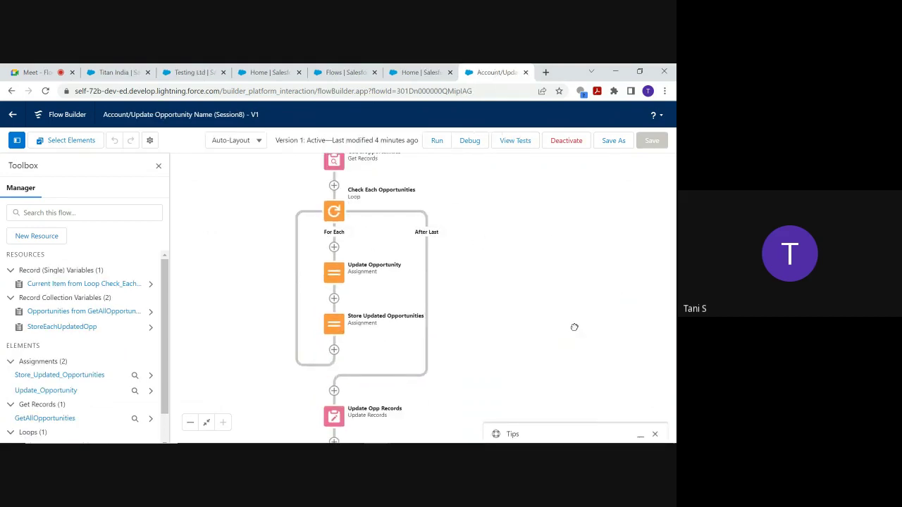
pyautogui.click(571, 141)
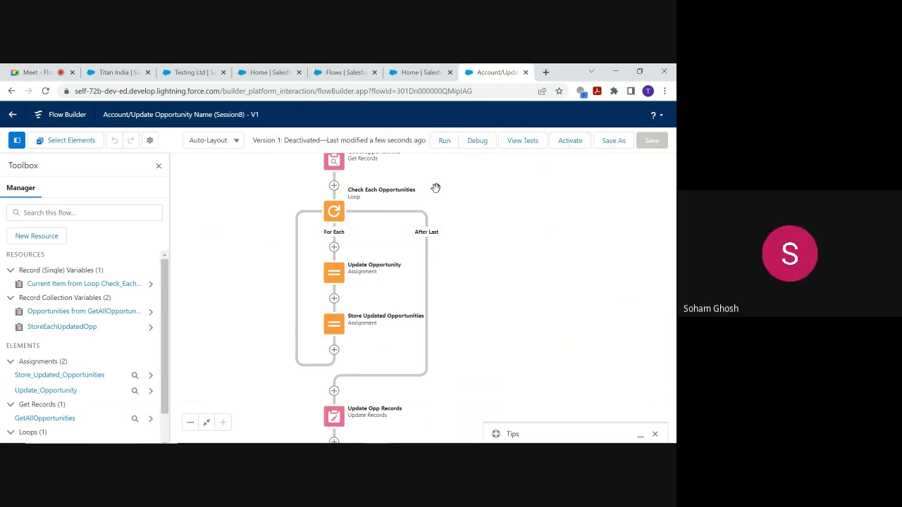
# Step: Delete the Test1 opportunity from the Titan India account
pyautogui.click(182, 72)
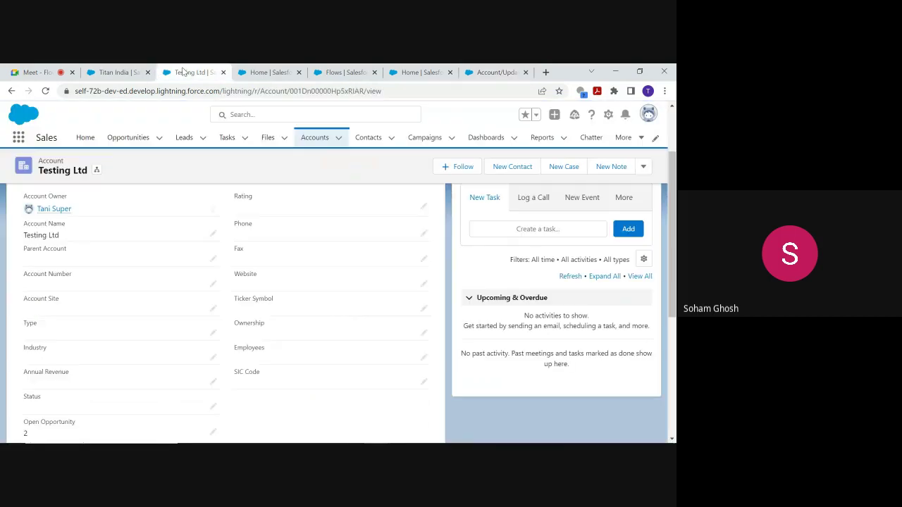
pyautogui.click(117, 72)
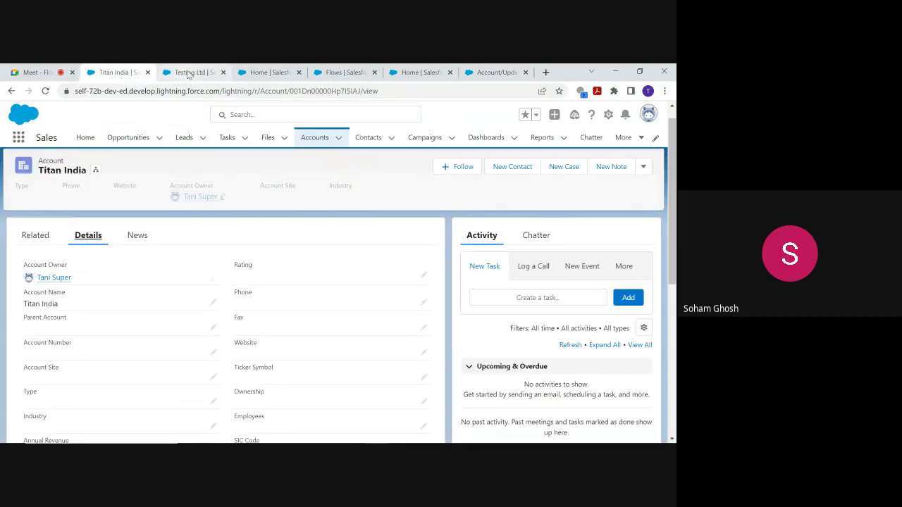
pyautogui.click(37, 235)
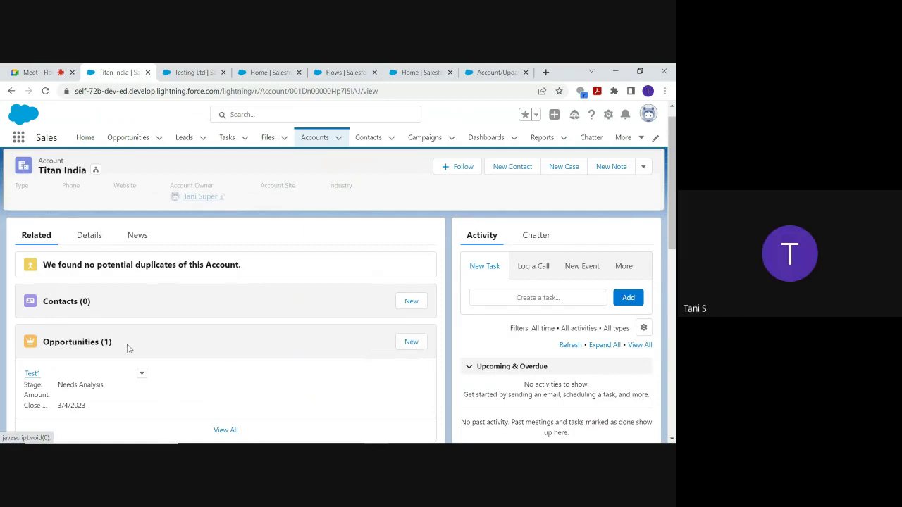
pyautogui.click(142, 375)
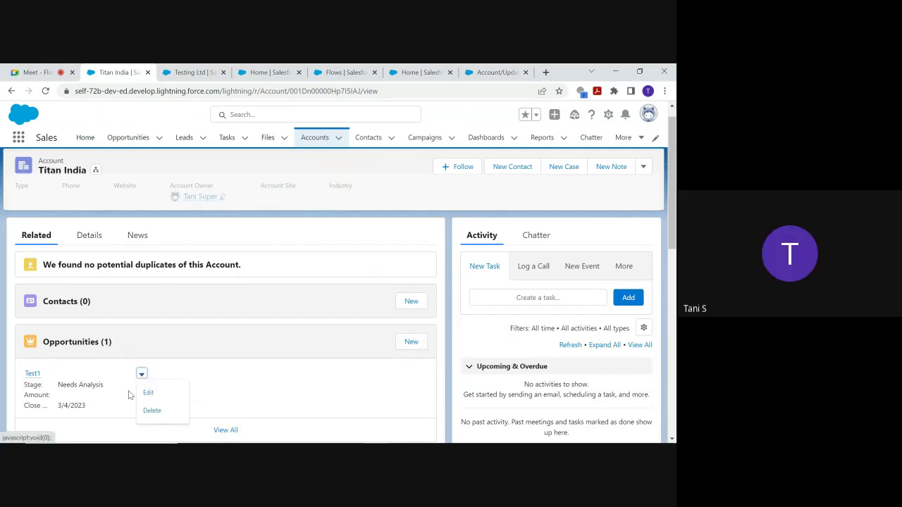
pyautogui.click(149, 414)
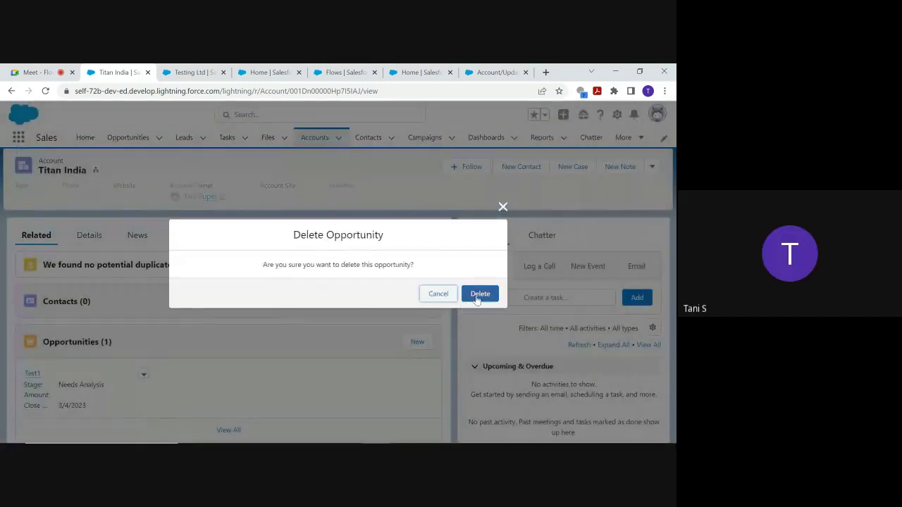
pyautogui.click(477, 294)
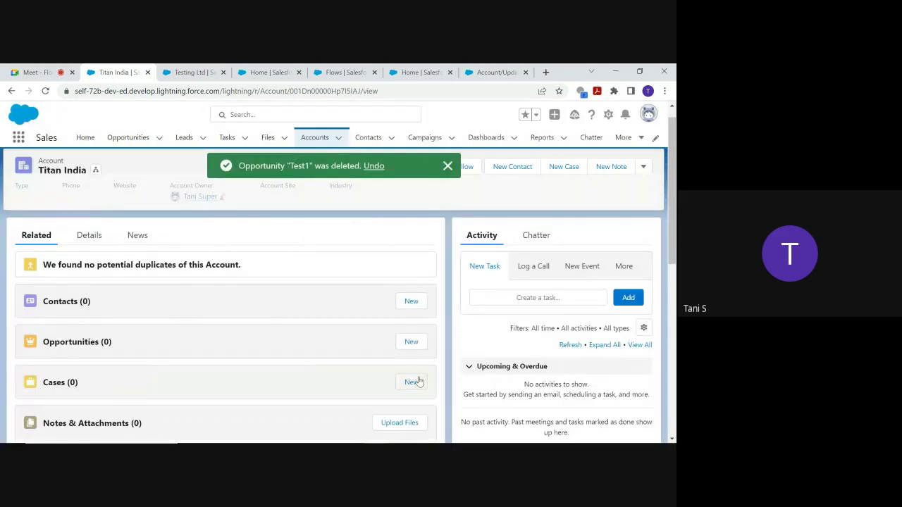
# Step: Start a new opportunity for the Titan India account, named Test11, with the status Open
pyautogui.click(412, 342)
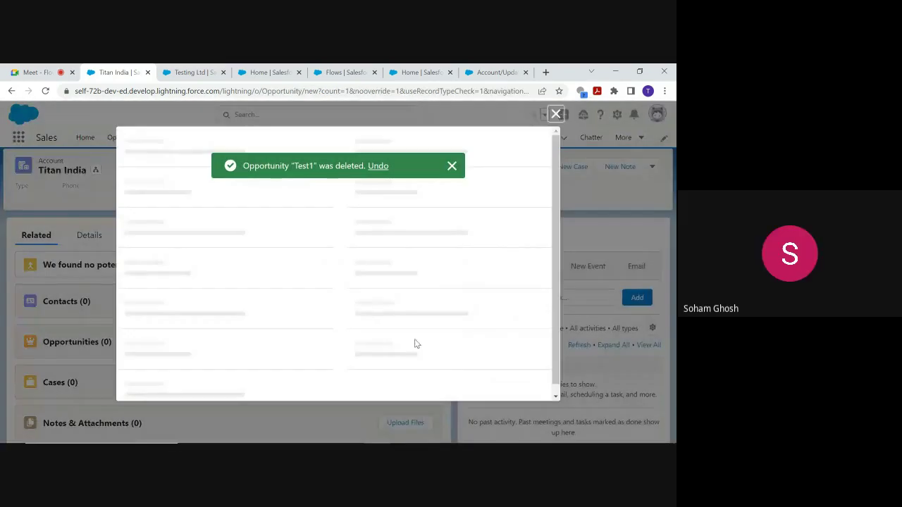
pyautogui.click(194, 271)
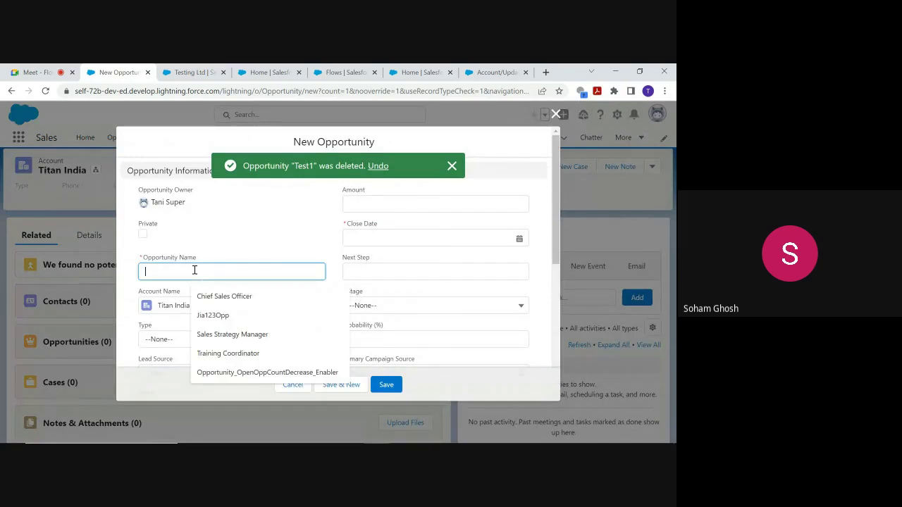
pyautogui.write('Test11')
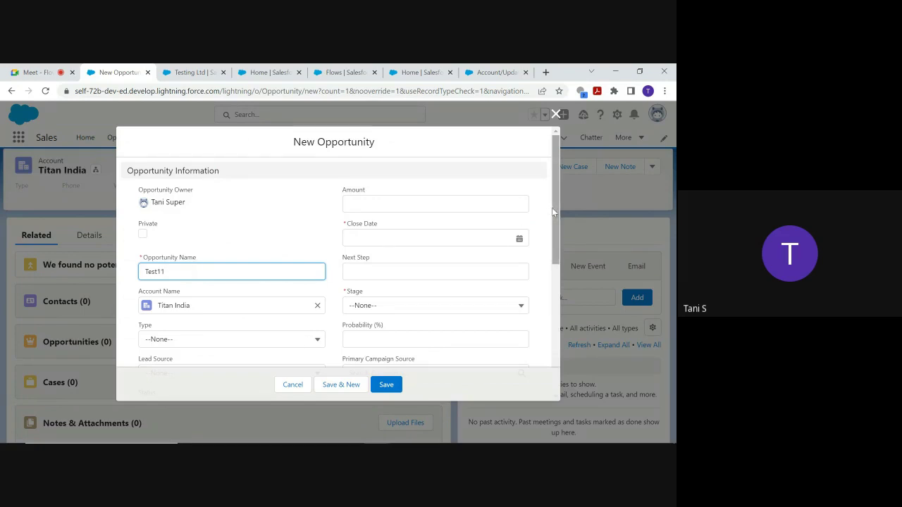
pyautogui.scroll(-3, 552, 209)
pyautogui.click(316, 238)
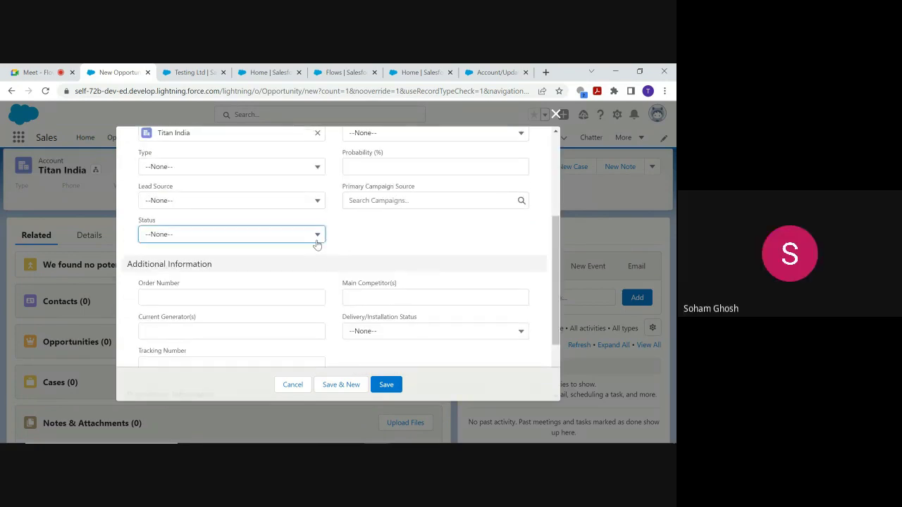
pyautogui.click(258, 273)
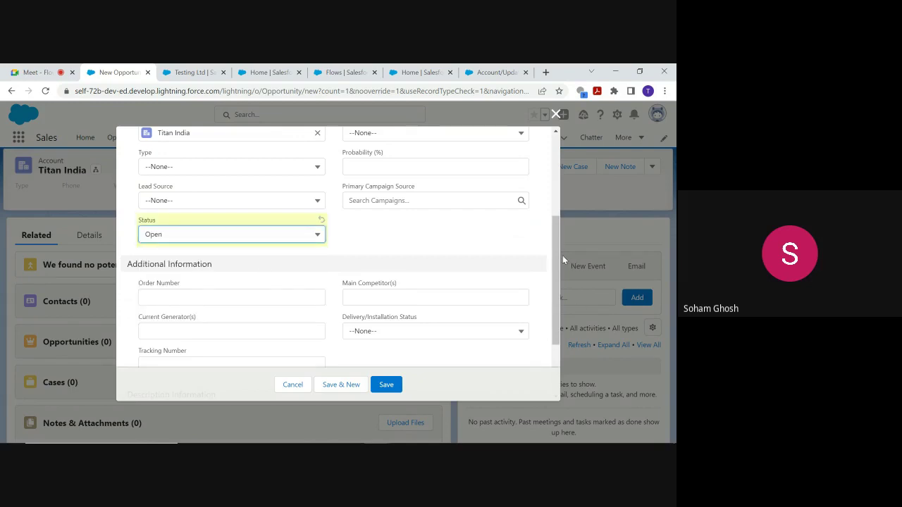
# Step: Set the Test11 opportunity's close date to 3/10/2023 and its stage to Prospecting, and save it
pyautogui.moveTo(555, 224); pyautogui.dragTo(570, 157)
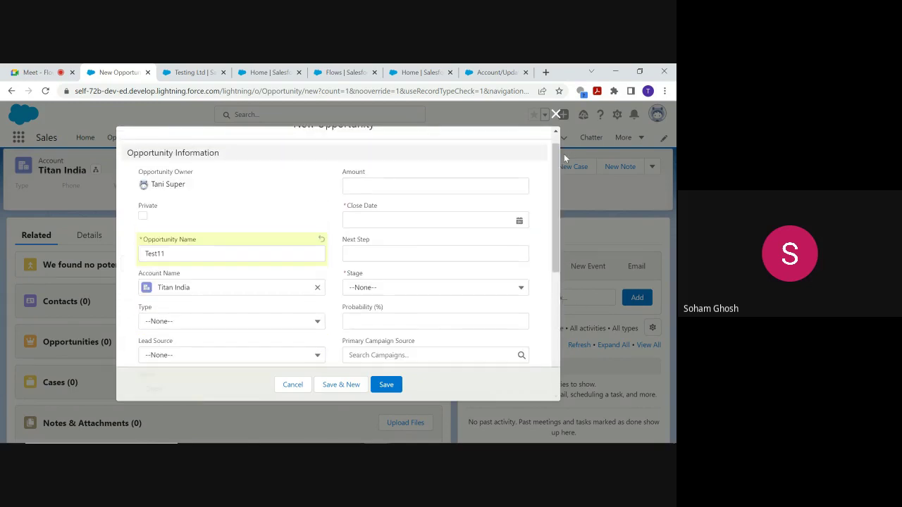
pyautogui.click(520, 221)
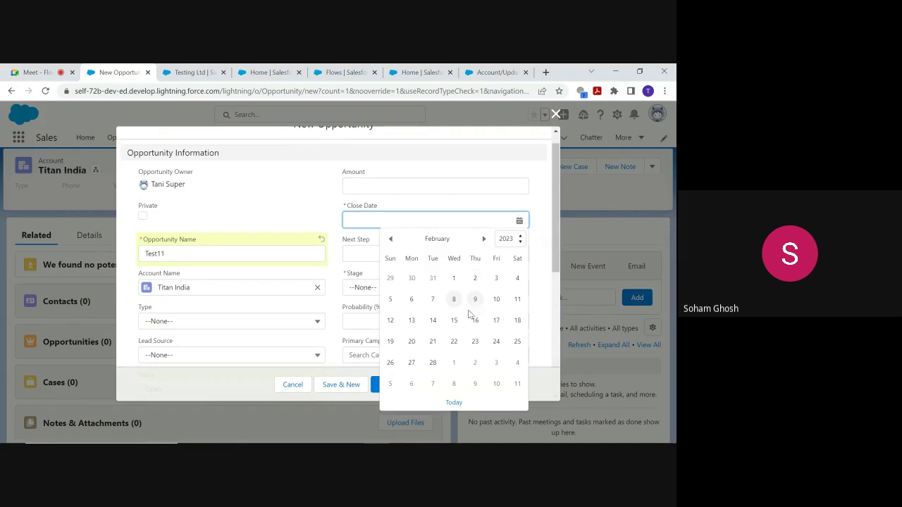
pyautogui.click(496, 386)
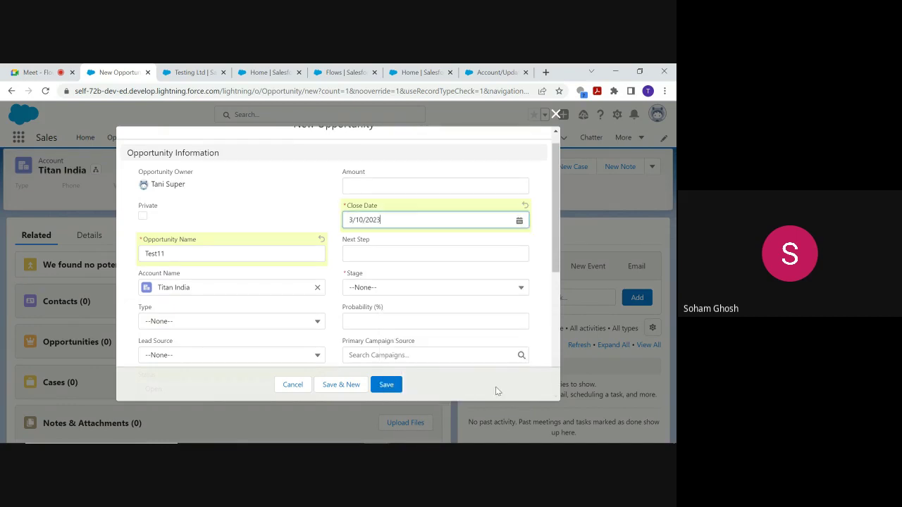
pyautogui.click(521, 291)
pyautogui.click(421, 169)
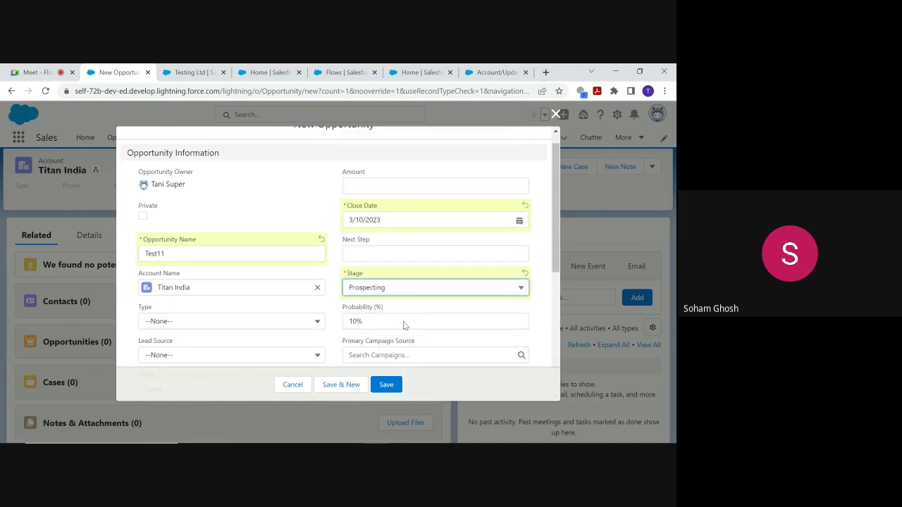
pyautogui.click(395, 391)
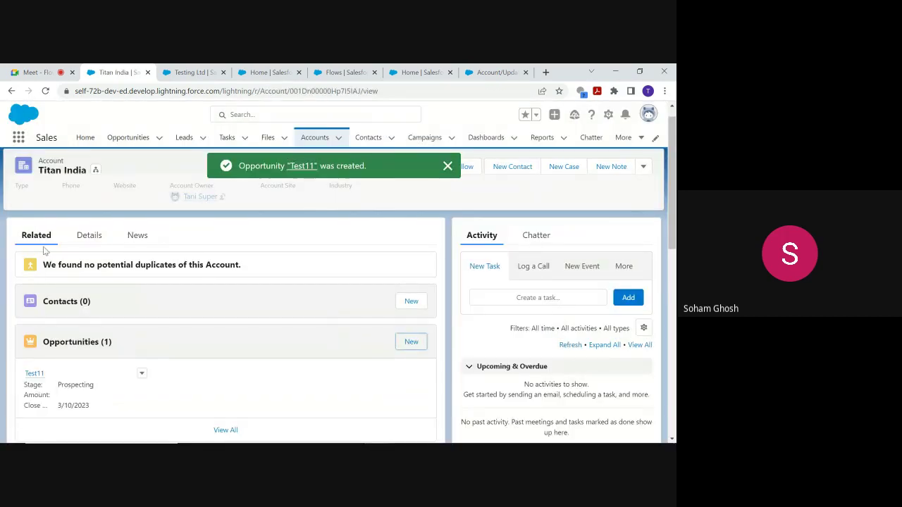
# Step: Check the Open Opportunity field in the Titan India account's details, opening it for editing and cancelling without changes
pyautogui.click(88, 237)
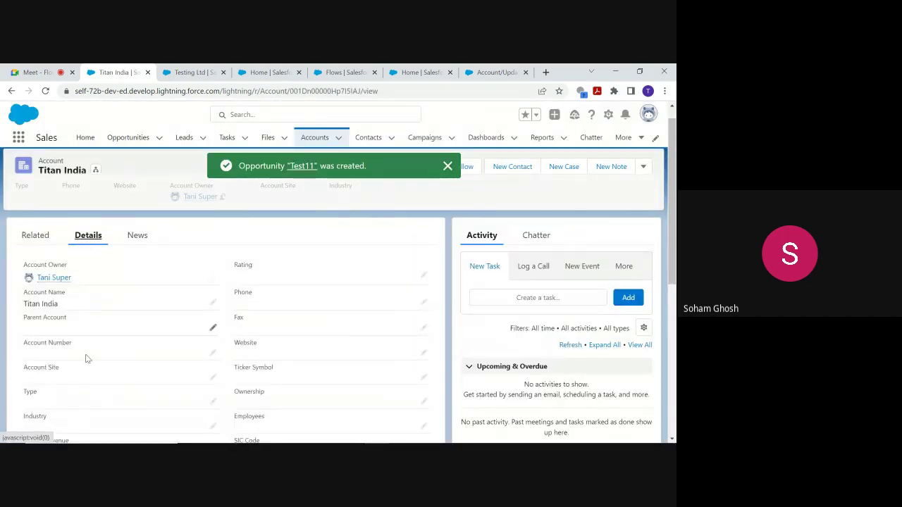
pyautogui.moveTo(668, 169); pyautogui.dragTo(670, 243)
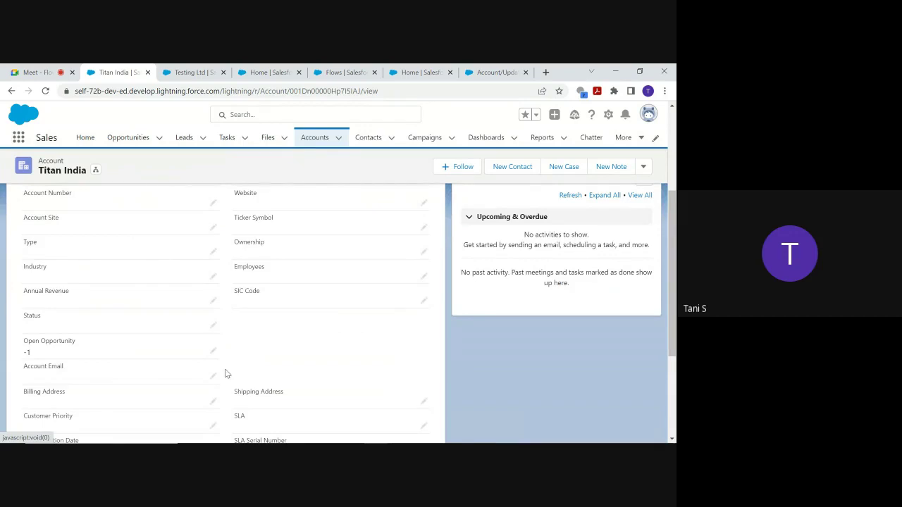
pyautogui.click(214, 352)
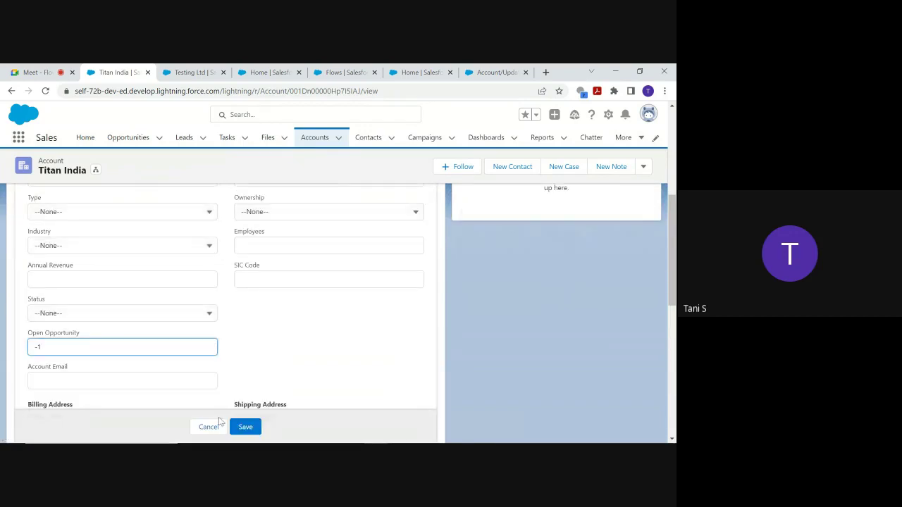
pyautogui.click(208, 426)
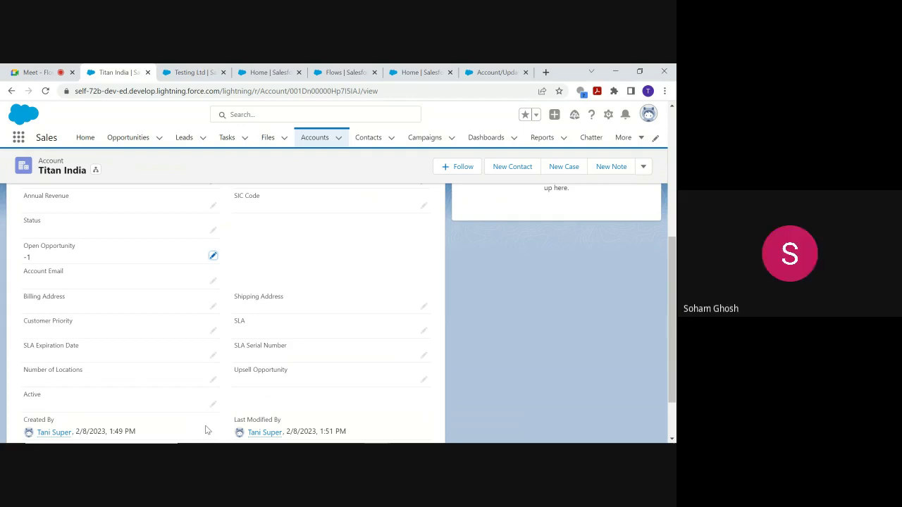
# Step: Create a new account named ITC Test from the accounts list
pyautogui.click(312, 138)
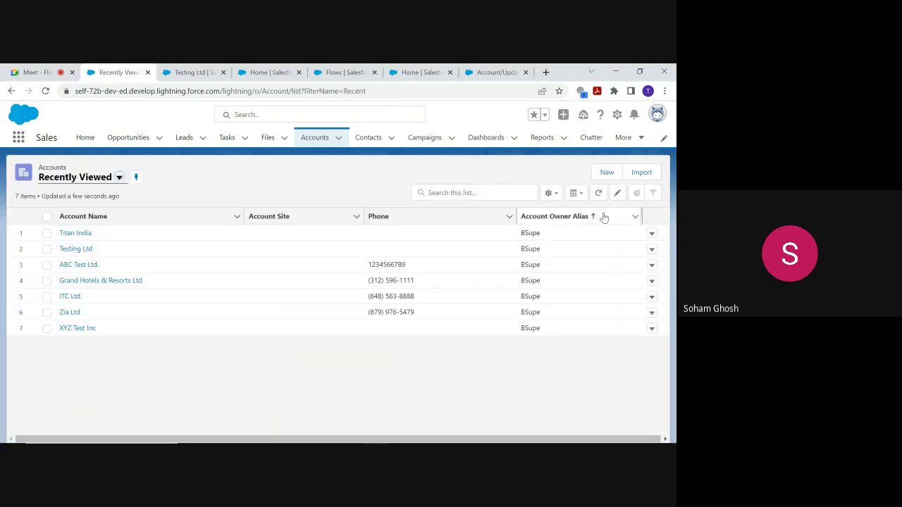
pyautogui.click(610, 172)
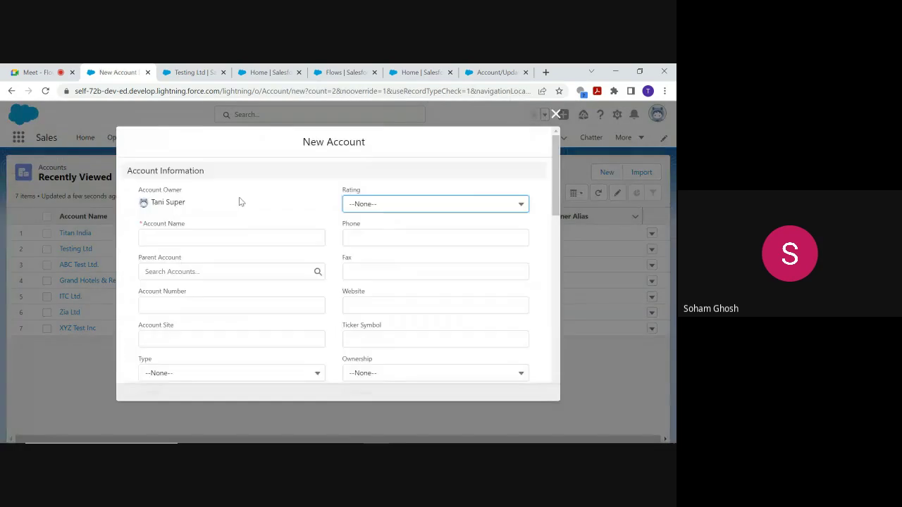
pyautogui.click(189, 239)
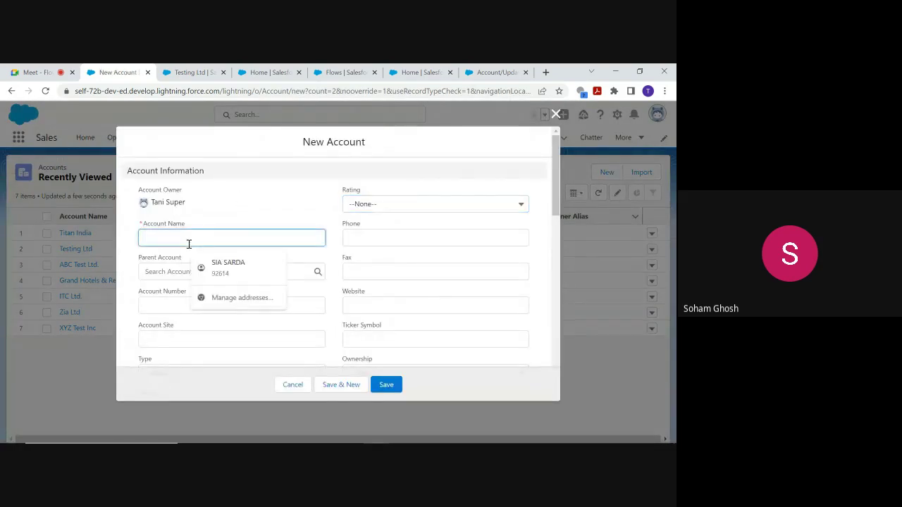
pyautogui.write('ITC')
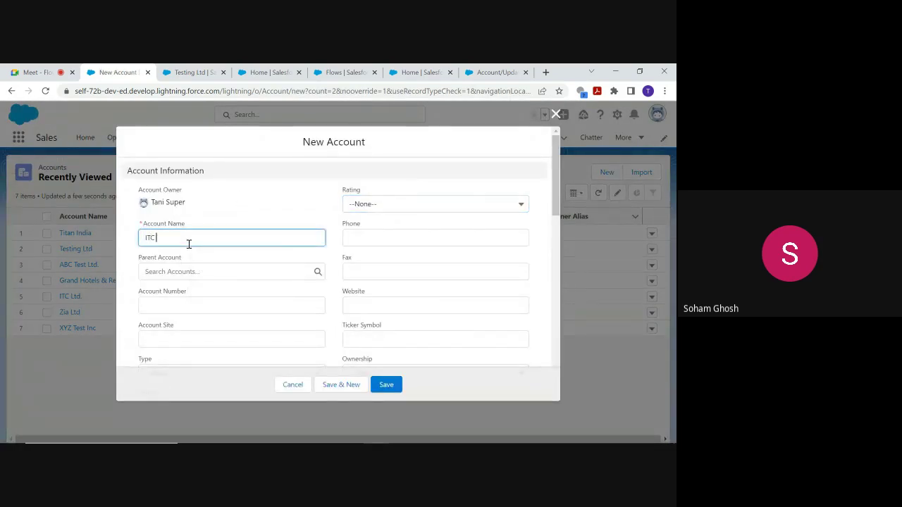
pyautogui.write(' Test')
pyautogui.click(384, 385)
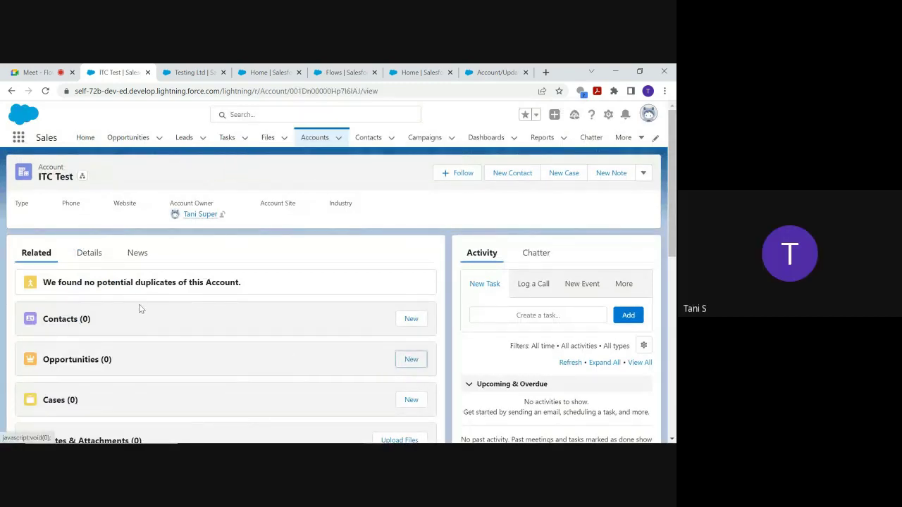
# Step: Review the details of the ITC Test account and return to its related records
pyautogui.click(91, 253)
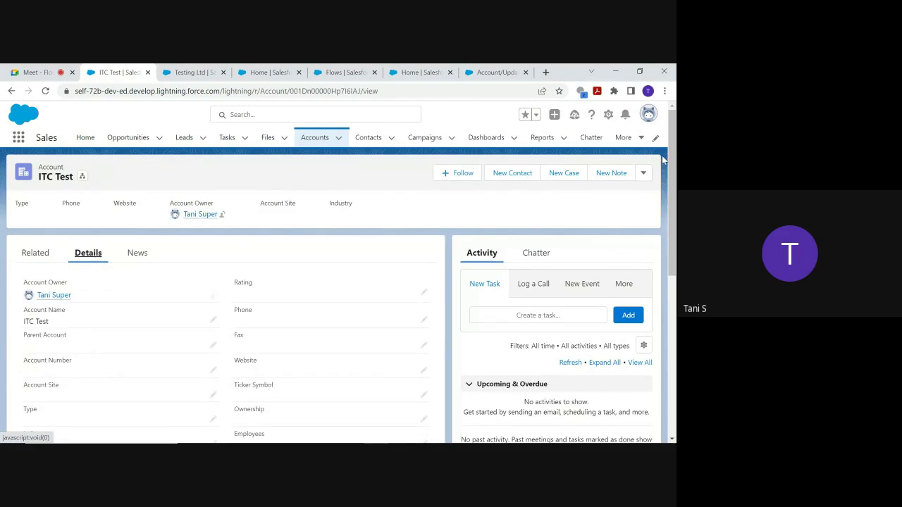
pyautogui.moveTo(670, 170); pyautogui.dragTo(673, 107)
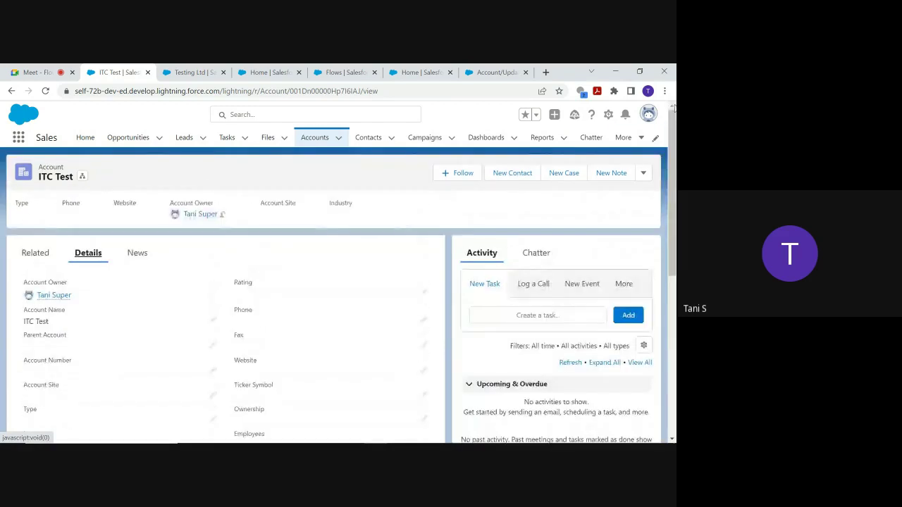
pyautogui.click(35, 244)
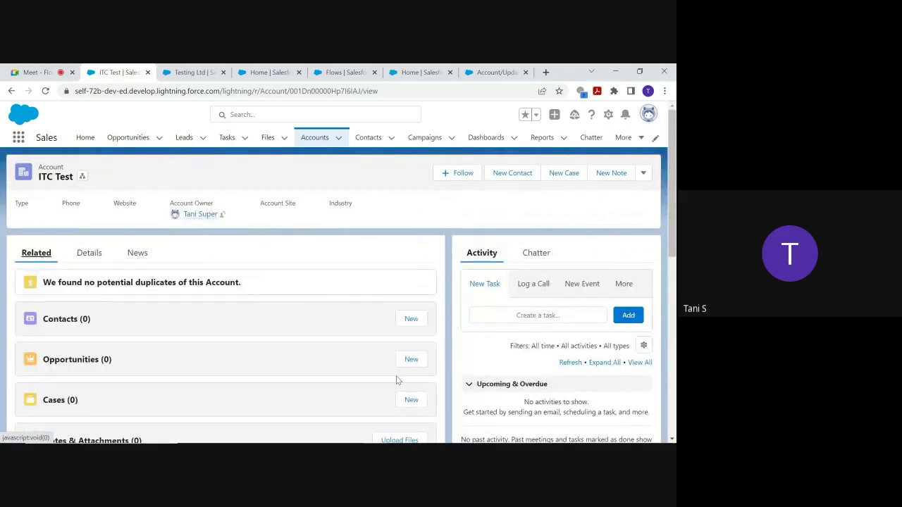
# Step: Start a new opportunity for the ITC Test account, named ITC Test1, with close date 2/16/2023 and stage Qualification
pyautogui.click(412, 360)
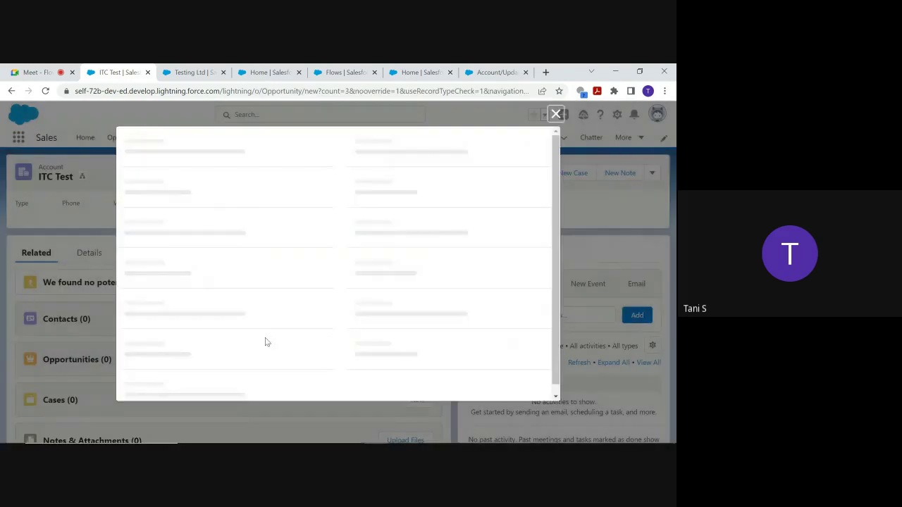
pyautogui.click(174, 281)
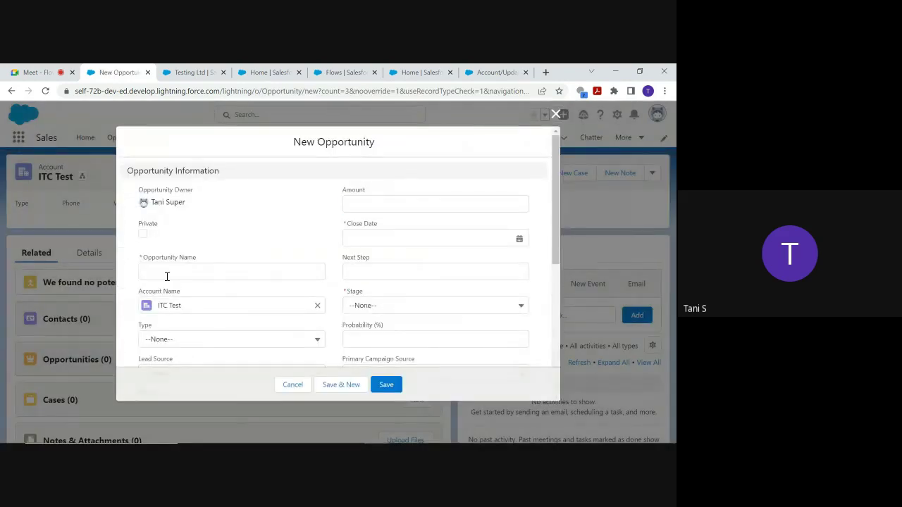
pyautogui.click(167, 276)
pyautogui.write('ITC Test1')
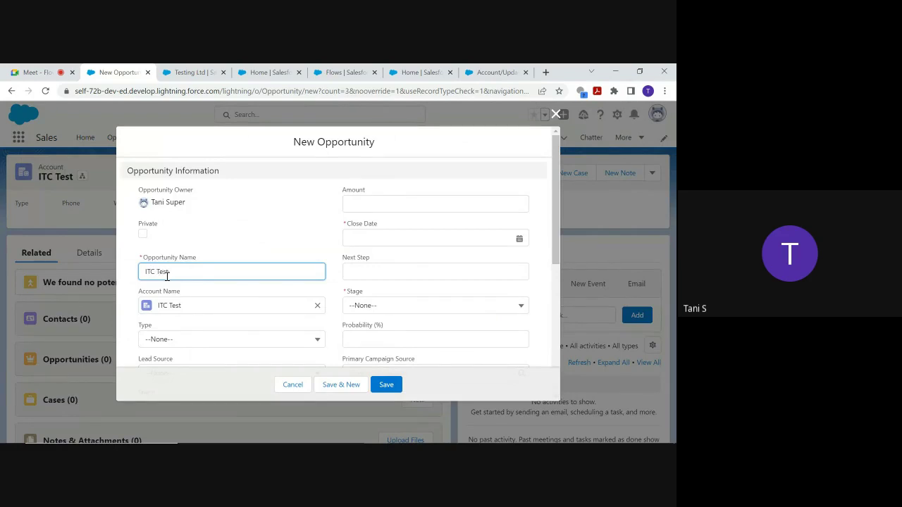
pyautogui.click(481, 239)
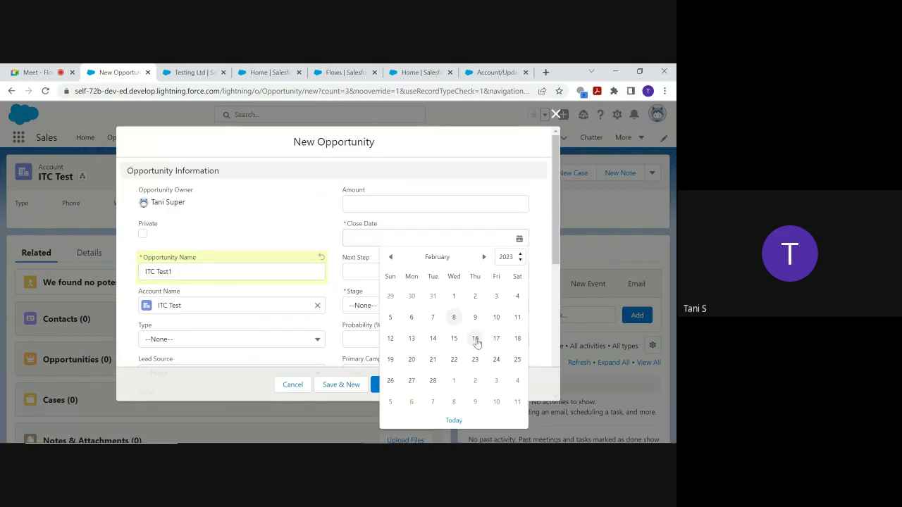
pyautogui.click(477, 337)
pyautogui.click(520, 310)
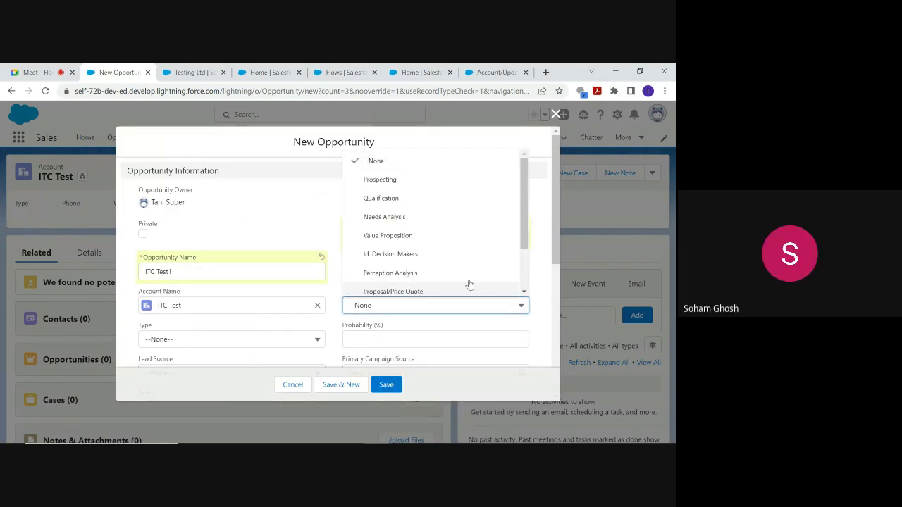
pyautogui.click(424, 196)
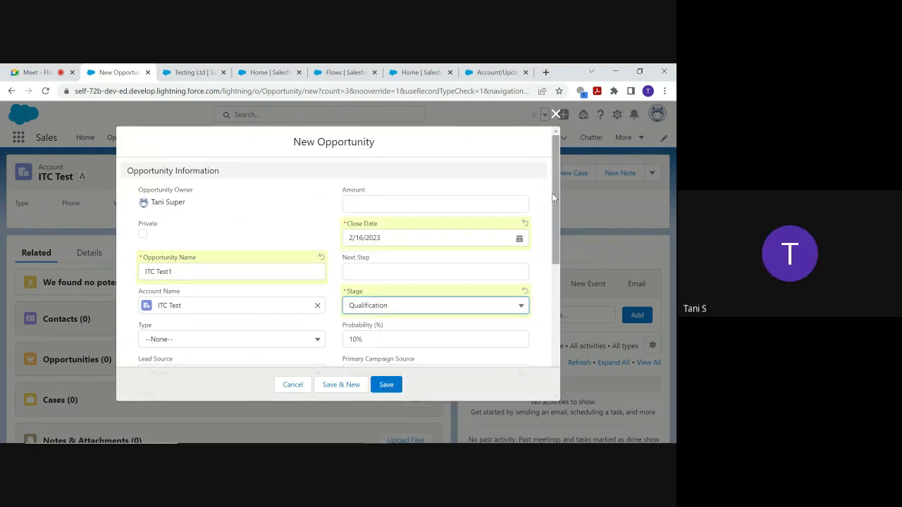
# Step: Set the ITC Test1 opportunity's status to Open and save it
pyautogui.moveTo(555, 194); pyautogui.dragTo(559, 294)
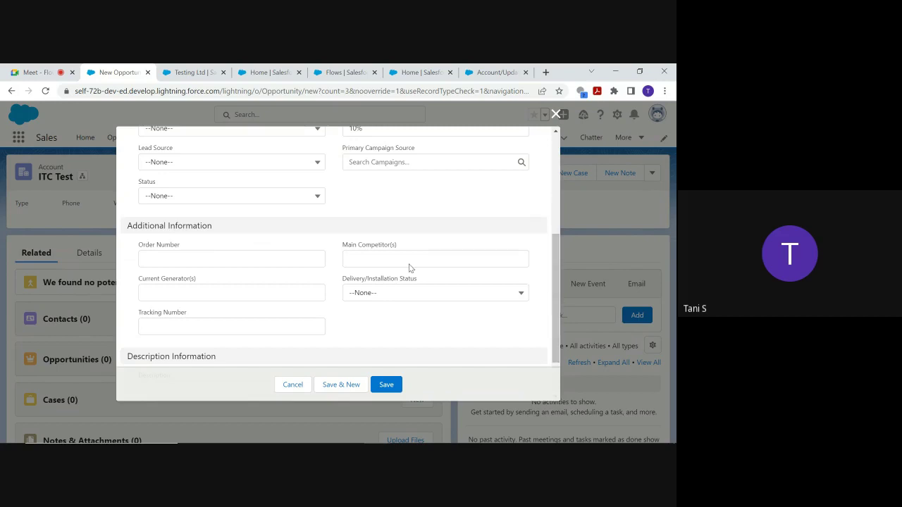
pyautogui.click(316, 200)
pyautogui.click(253, 235)
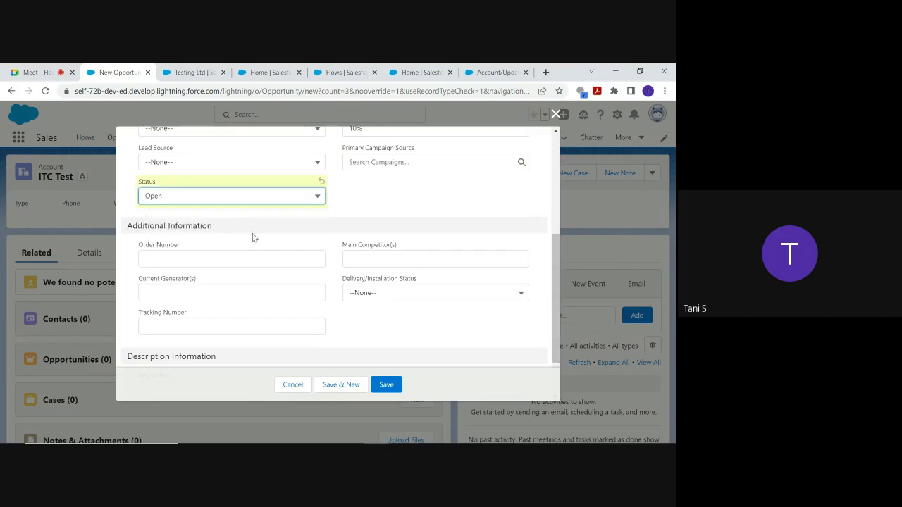
pyautogui.click(381, 384)
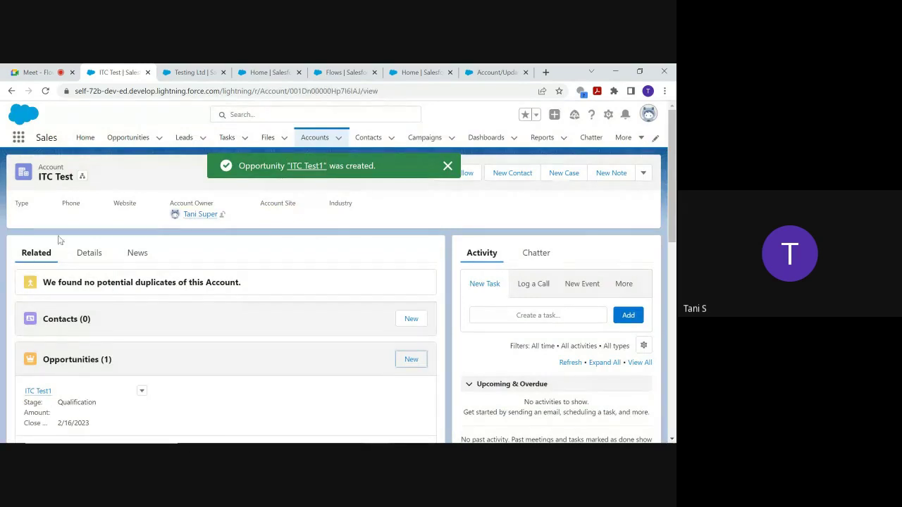
# Step: Check the Open Opportunity field in the ITC Test account's details, then reload the record and check it again
pyautogui.click(86, 254)
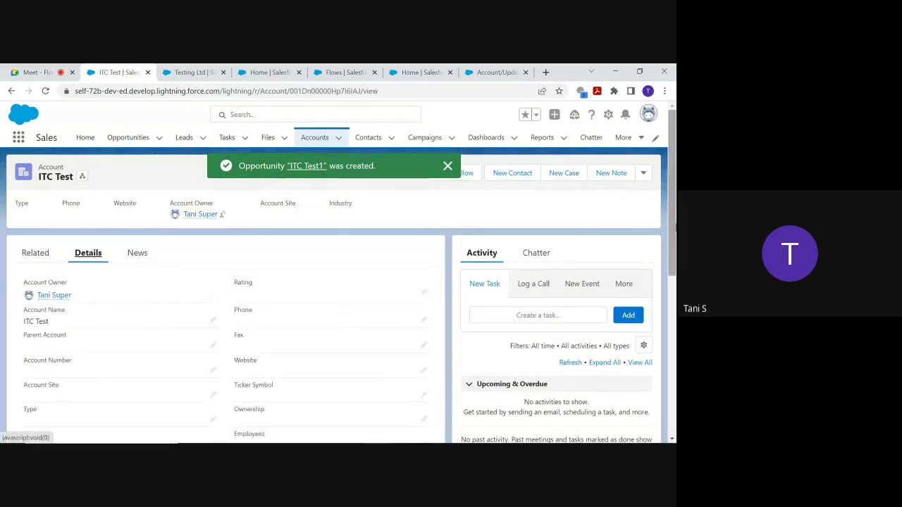
pyautogui.scroll(-3, 674, 211)
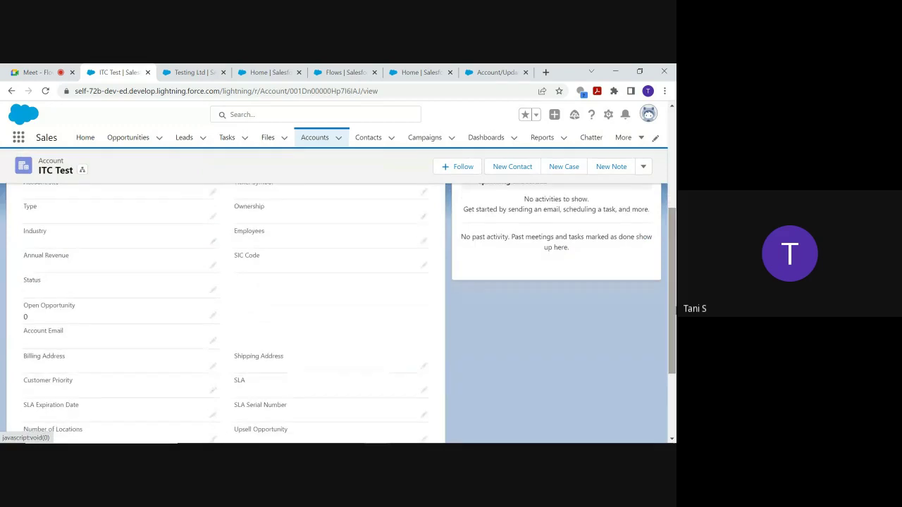
pyautogui.click(45, 91)
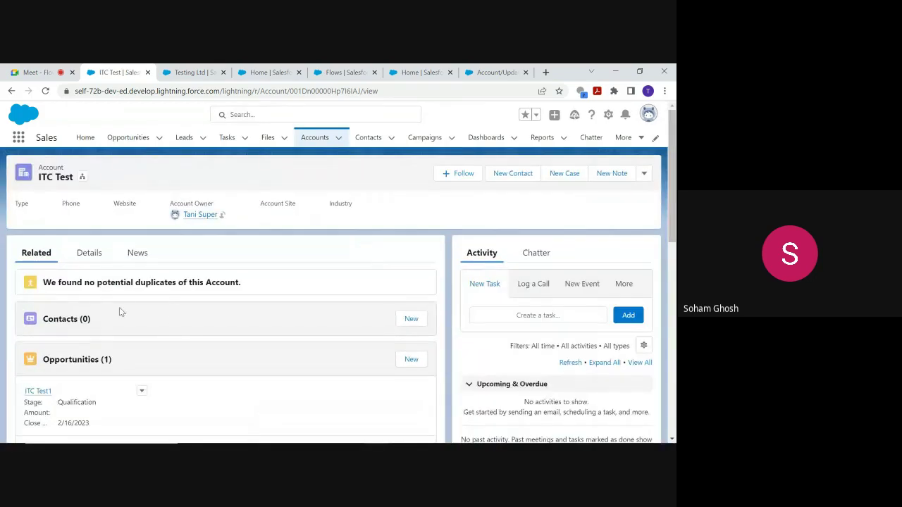
pyautogui.click(92, 258)
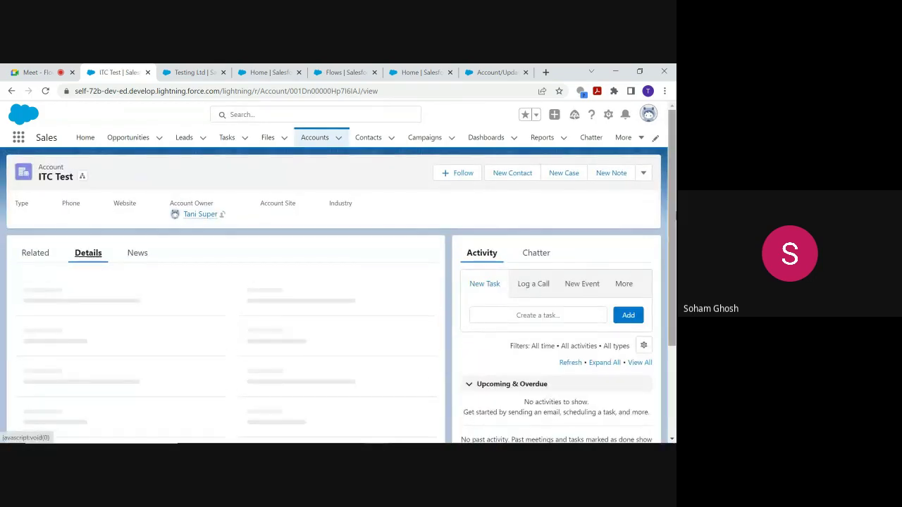
pyautogui.moveTo(675, 207); pyautogui.dragTo(674, 307)
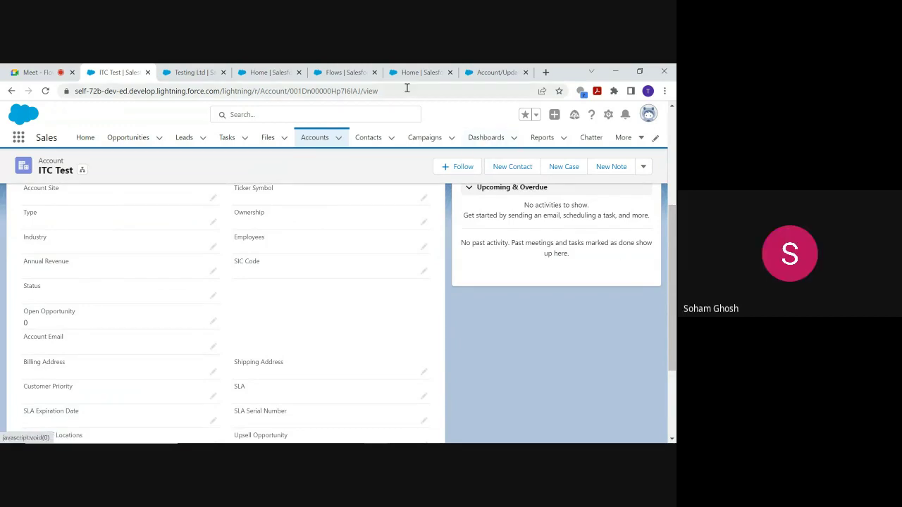
# Step: Look through the All Flows list in Setup to see which opportunity flows are active
pyautogui.click(356, 73)
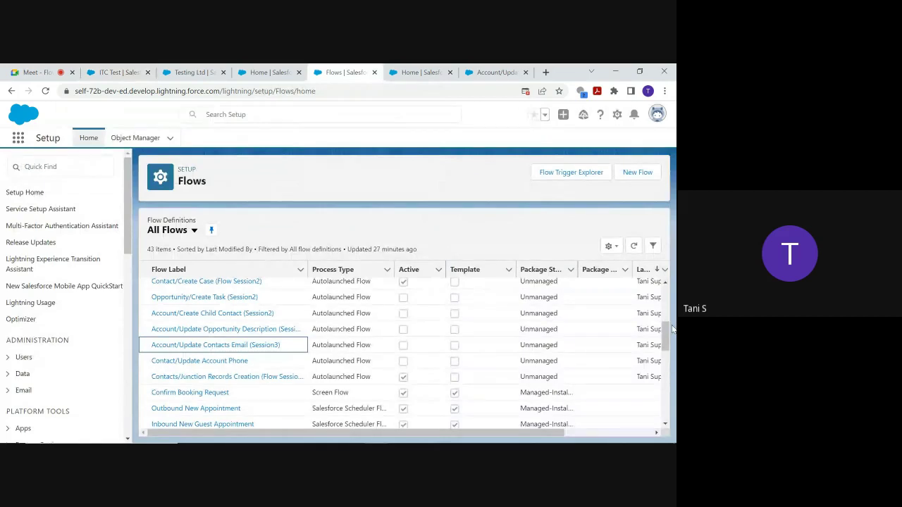
pyautogui.scroll(-5, 399, 376)
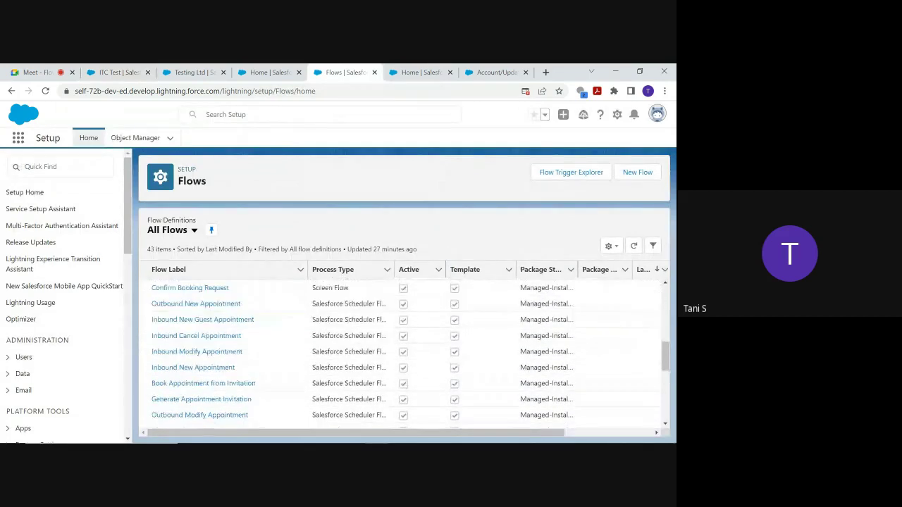
pyautogui.scroll(-4, 400, 376)
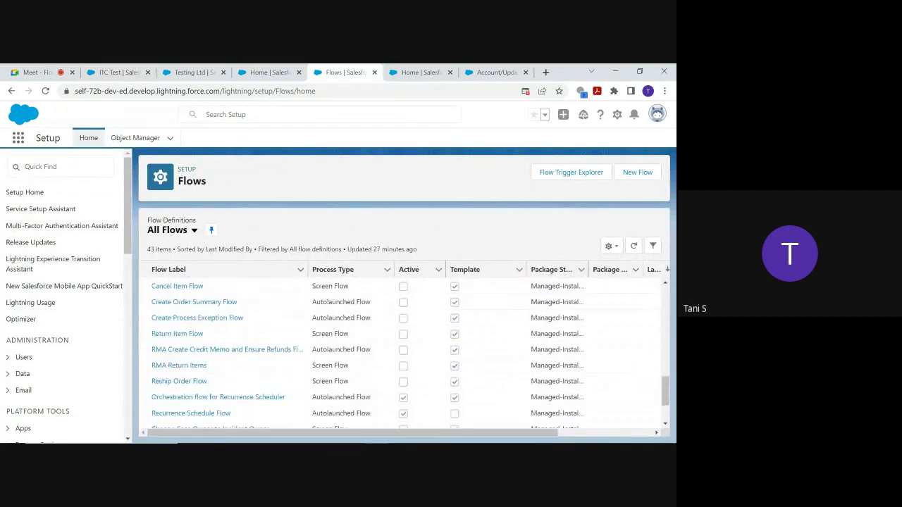
pyautogui.scroll(5, 400, 376)
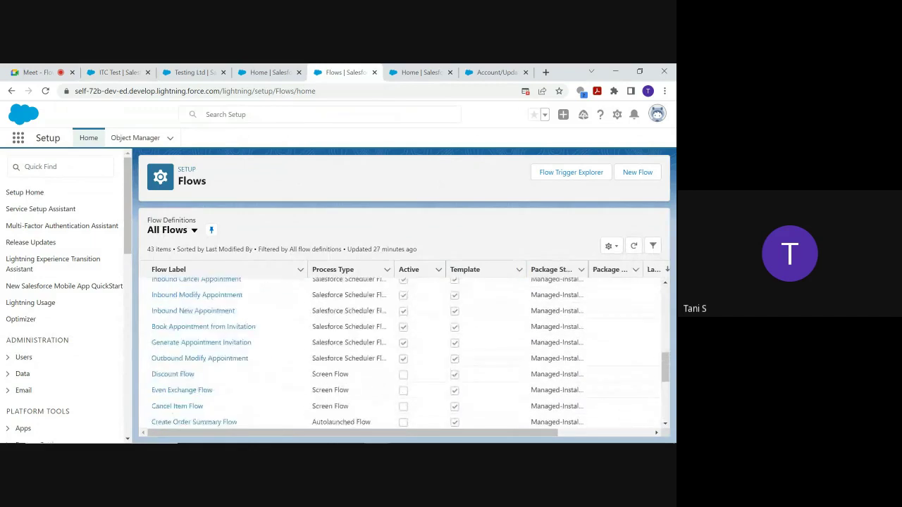
pyautogui.scroll(5, 399, 376)
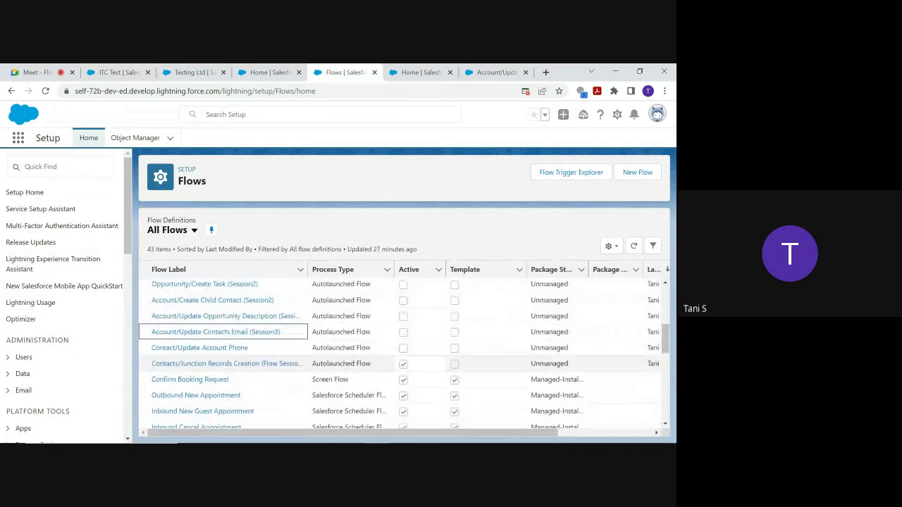
pyautogui.scroll(1, 399, 352)
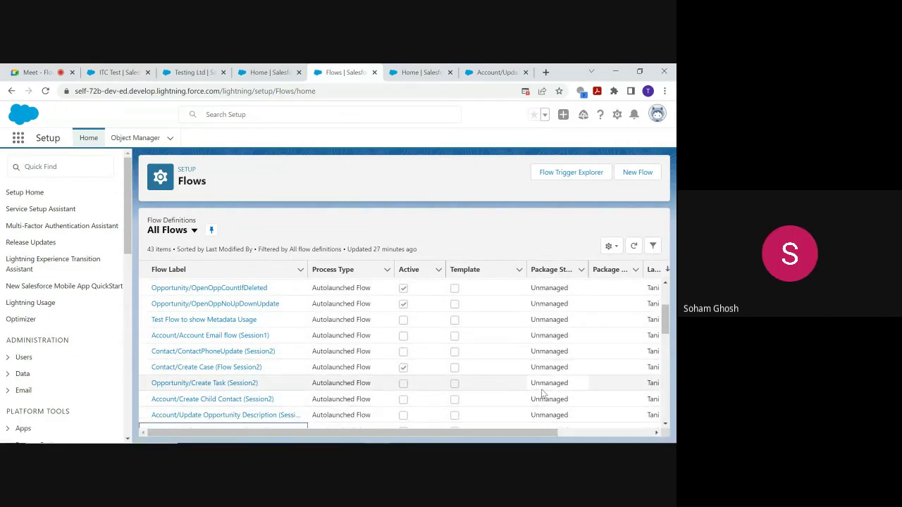
pyautogui.scroll(3, 535, 347)
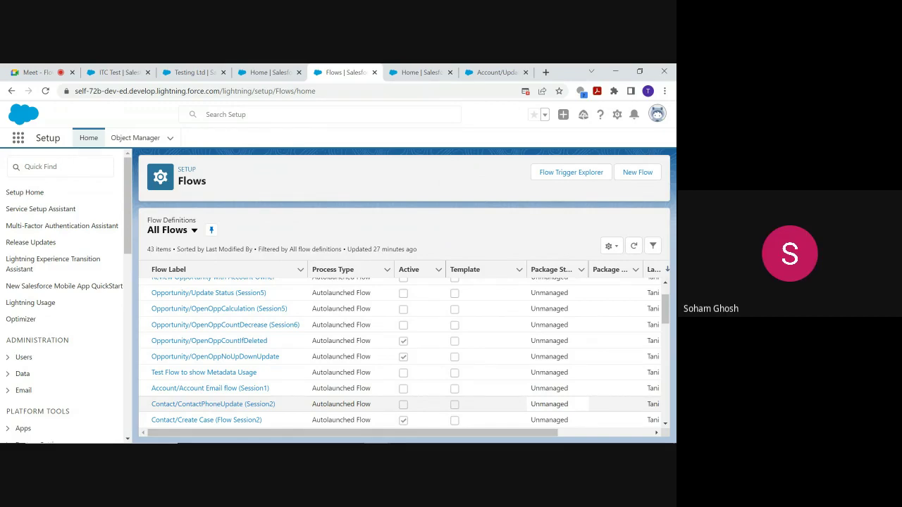
# Step: Activate version 1 of the Account/Update Opportunity Name (Session8) flow and return to the ITC Test account
pyautogui.click(486, 75)
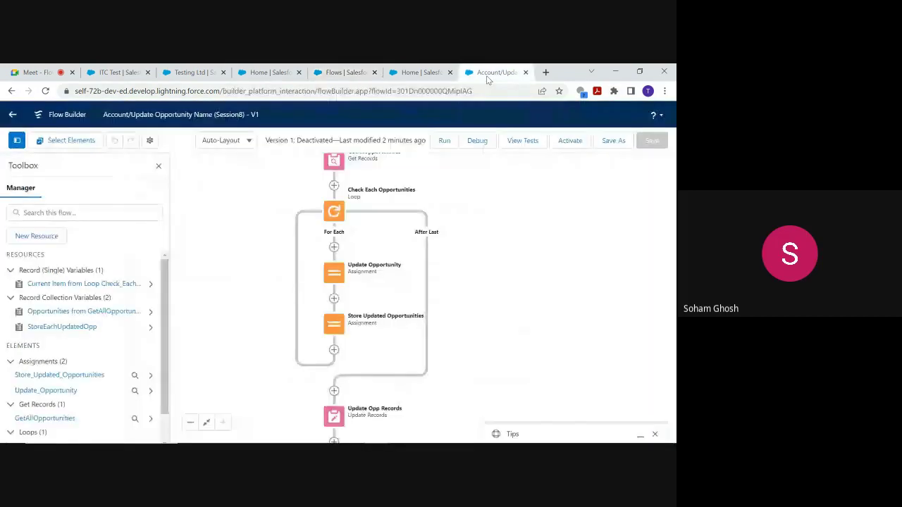
pyautogui.click(570, 142)
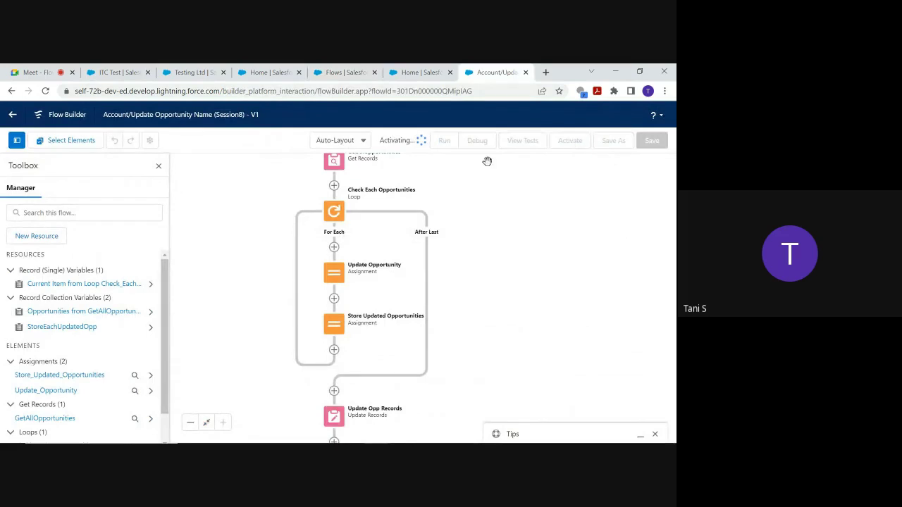
pyautogui.click(119, 69)
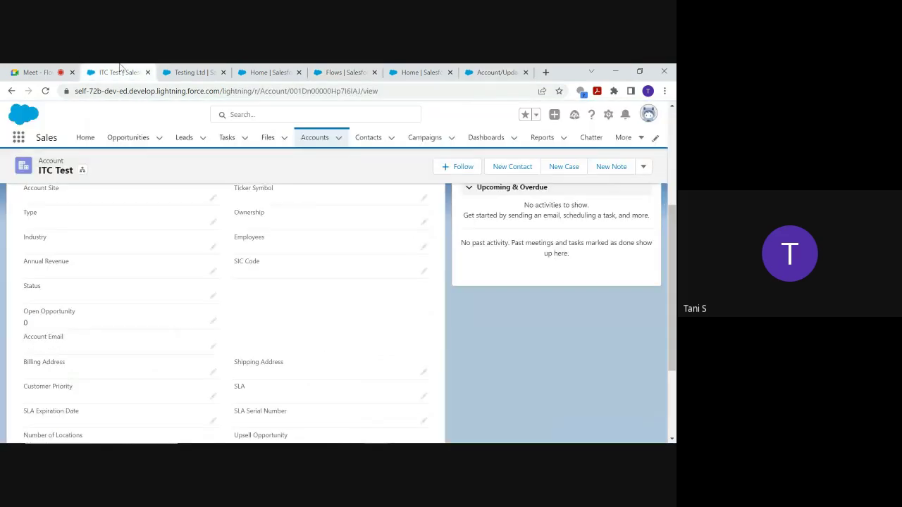
# Step: Reload the ITC Test account, rename it ITC Test Ltd and save it
pyautogui.press('F5')
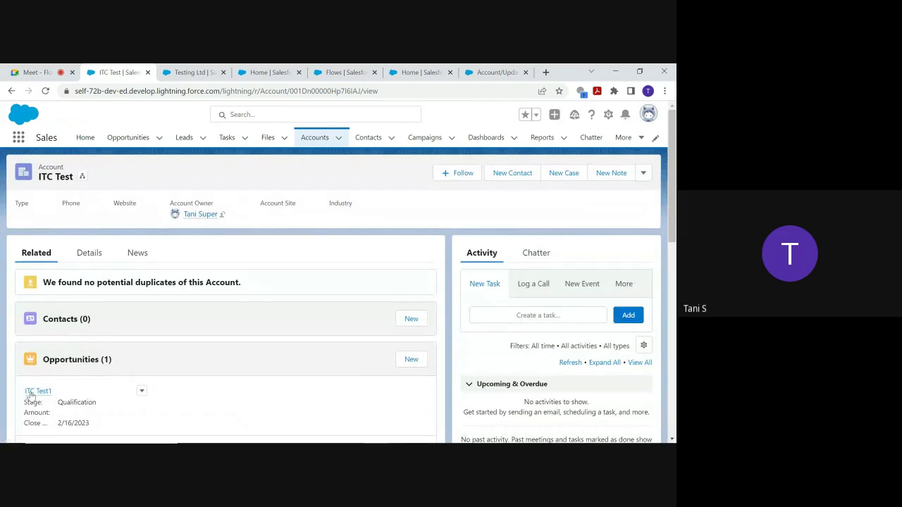
pyautogui.click(89, 255)
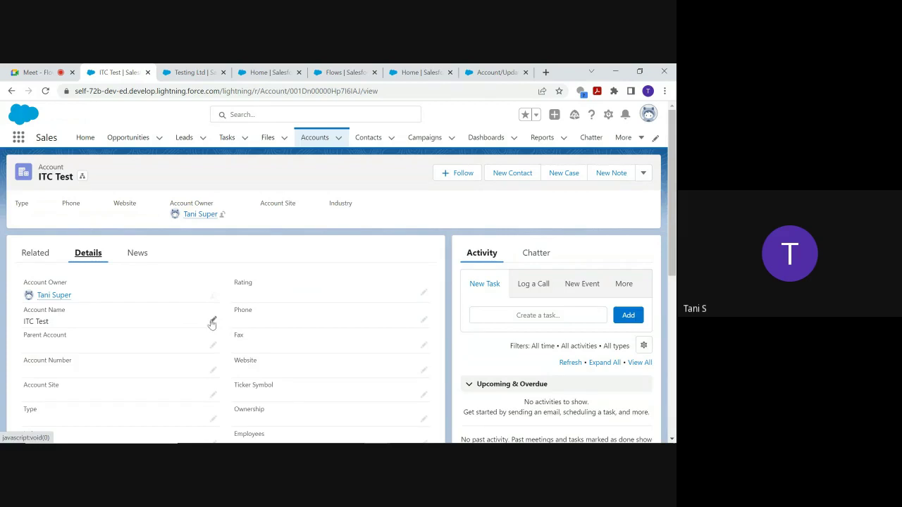
pyautogui.click(212, 321)
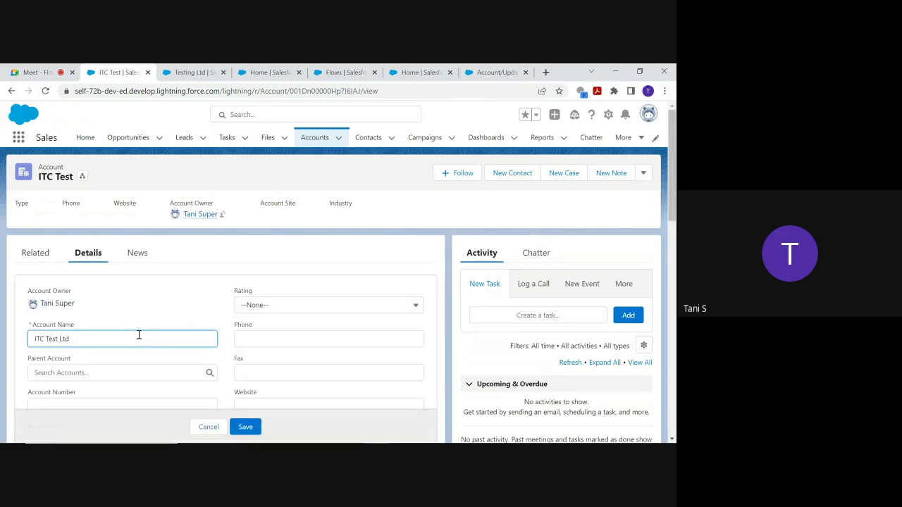
pyautogui.click(244, 427)
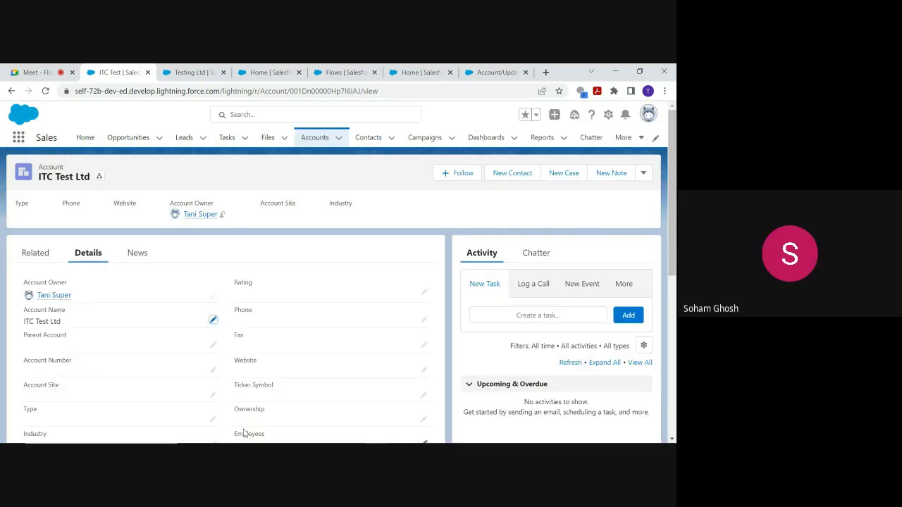
# Step: Check the name of the opportunity in the ITC Test Ltd account's related records
pyautogui.click(37, 254)
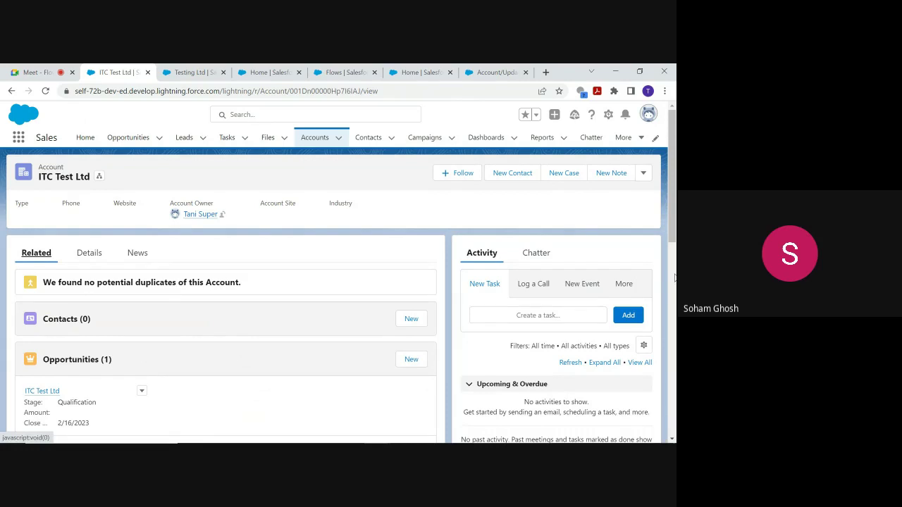
pyautogui.moveTo(671, 227); pyautogui.dragTo(673, 255)
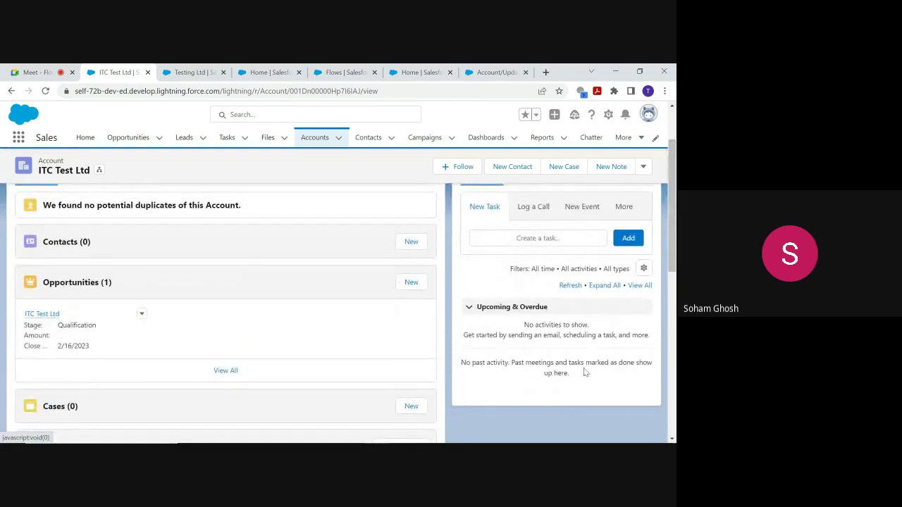
pyautogui.moveTo(672, 256); pyautogui.dragTo(673, 240)
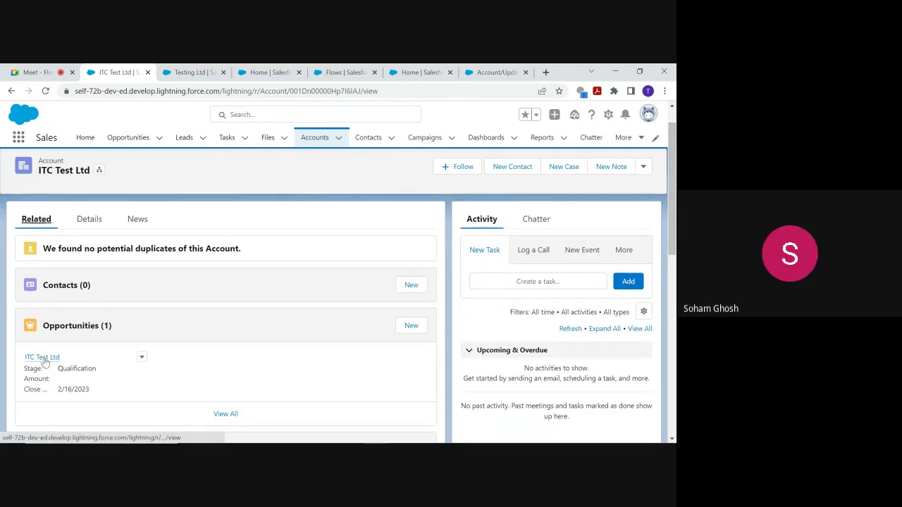
# Step: Reload the ITC Test Ltd account and check the Open Opportunity field in its details
pyautogui.click(86, 228)
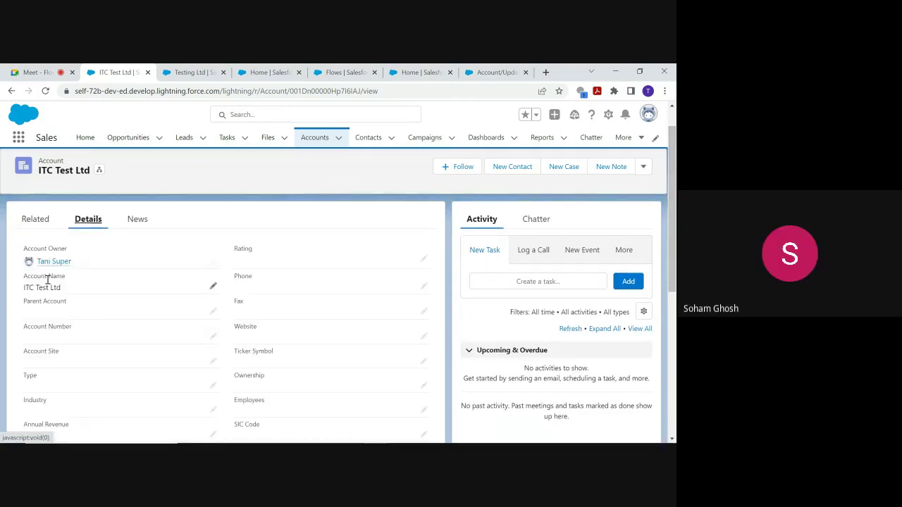
pyautogui.click(44, 92)
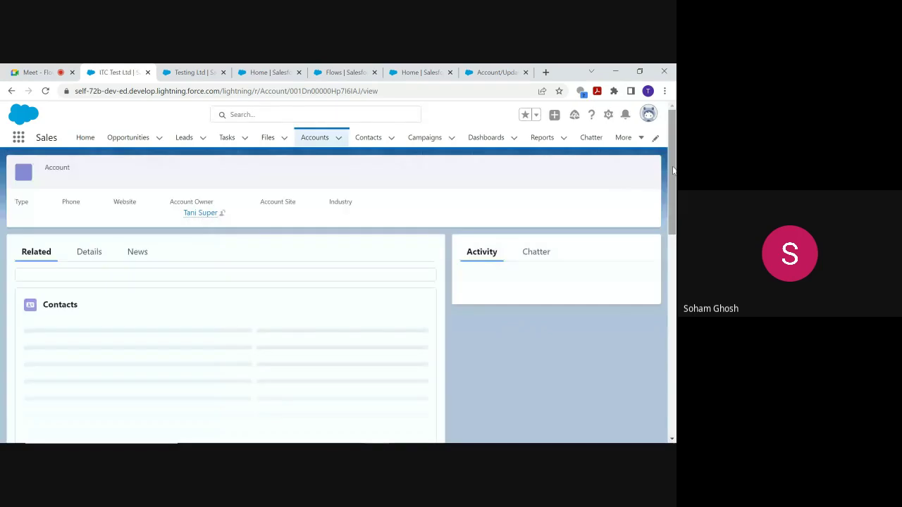
pyautogui.click(98, 252)
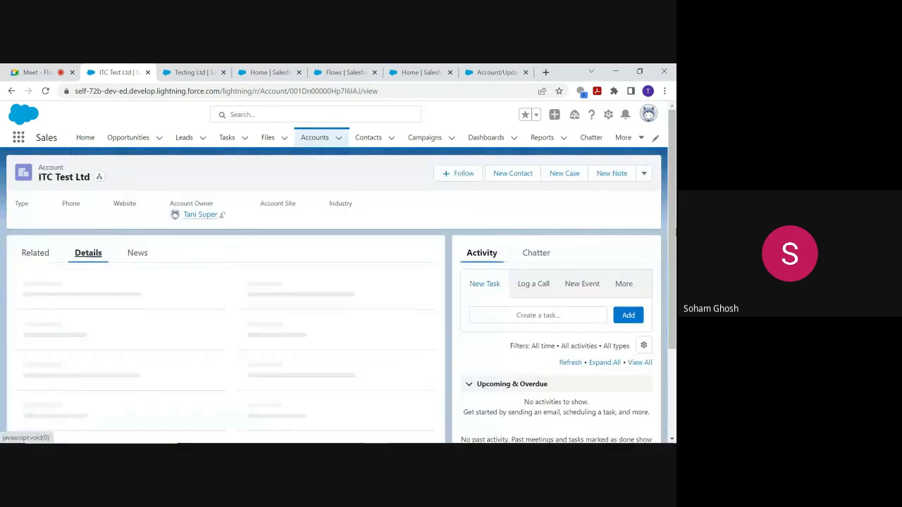
pyautogui.moveTo(674, 200); pyautogui.dragTo(675, 281)
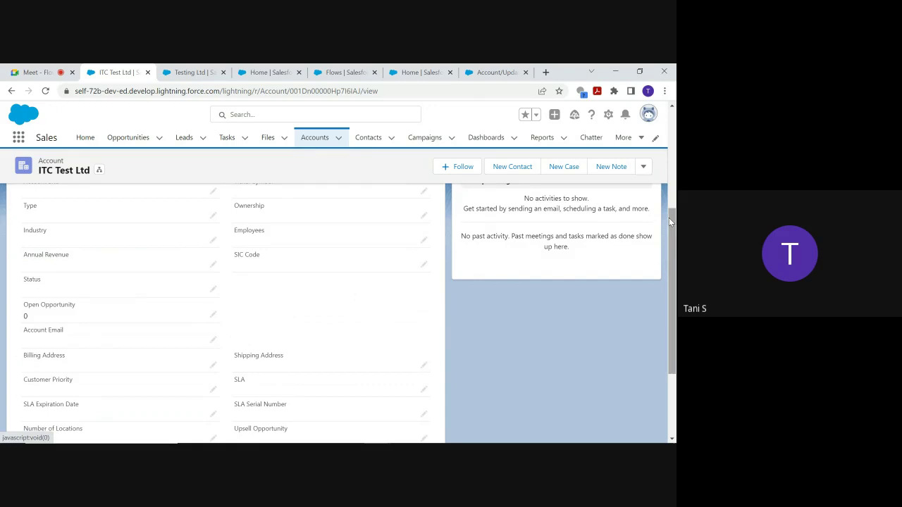
pyautogui.scroll(5, 669, 217)
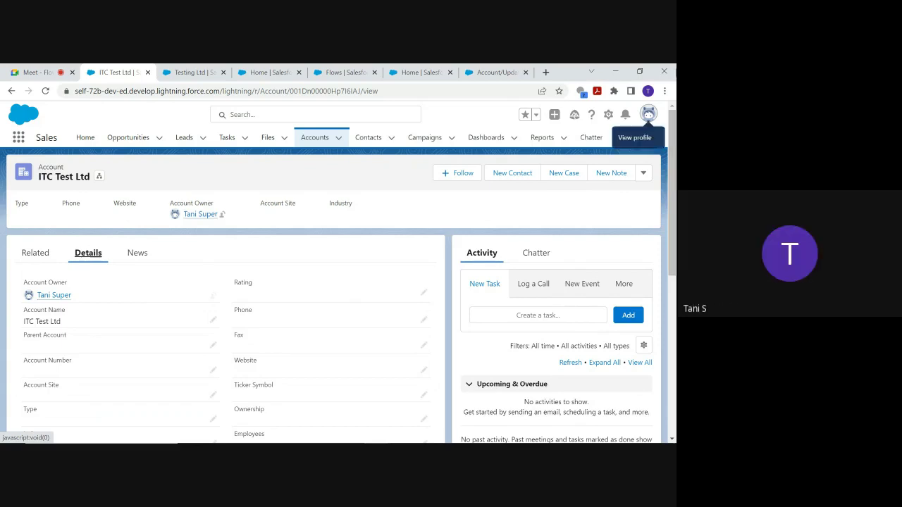
# Step: Review the opportunity flows near the start of the All Flows list, then switch to the Google Meet call
pyautogui.click(356, 74)
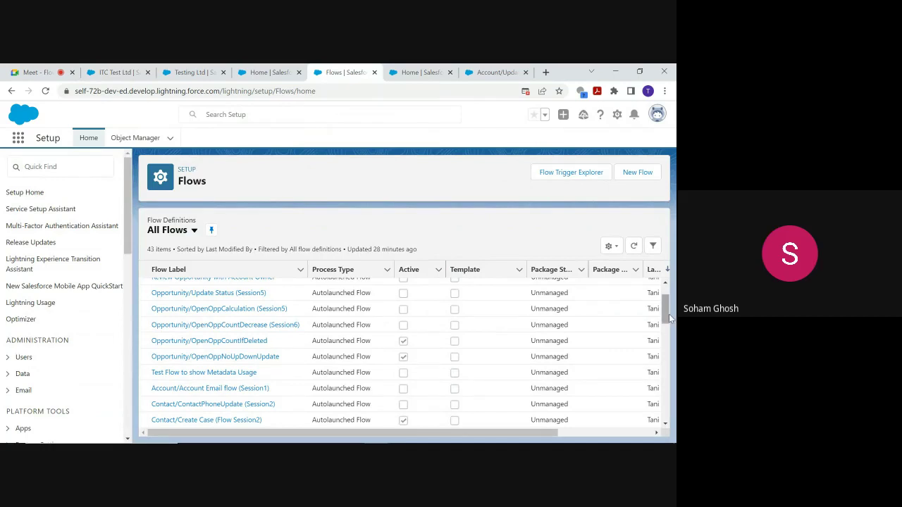
pyautogui.moveTo(666, 314); pyautogui.dragTo(421, 219)
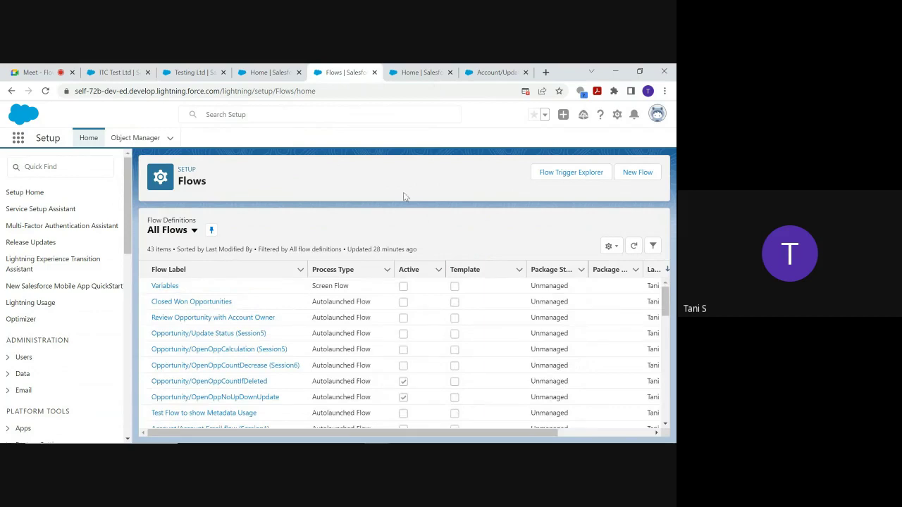
pyautogui.click(30, 68)
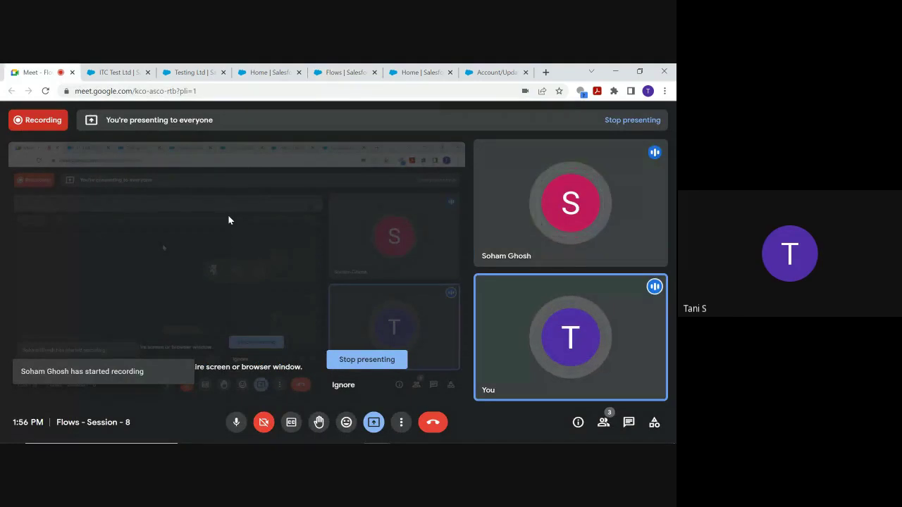